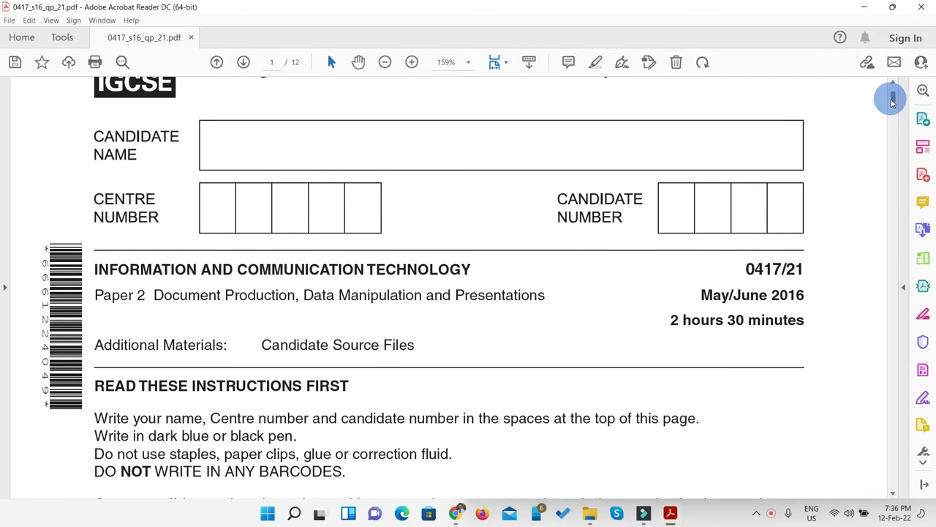
Read the question paper's cover page and the Task 1 Evidence Document instructions, marking the paper title and the file to open
{"action": "left_click_drag", "start_coordinate": [299, 295], "coordinate": [96, 296]}
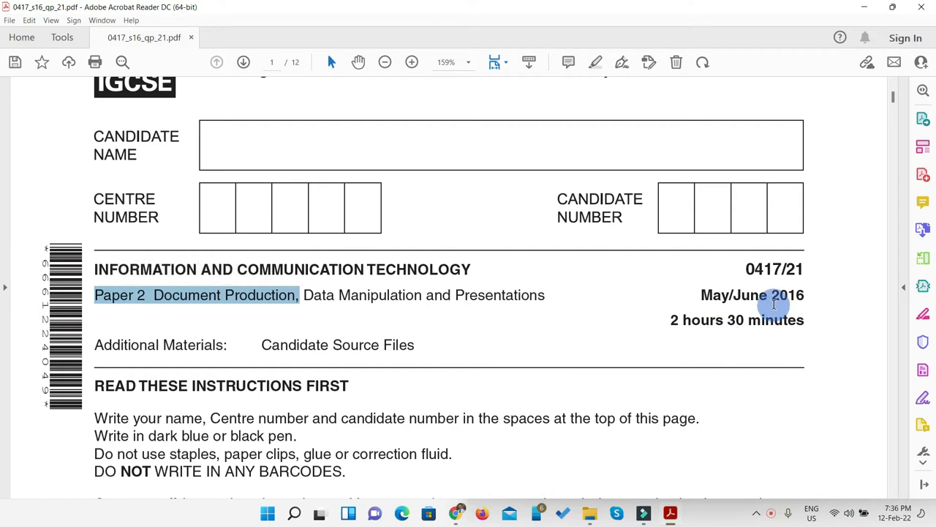
{"action": "scroll", "coordinate": [542, 287], "scroll_direction": "down", "scroll_amount": 1}
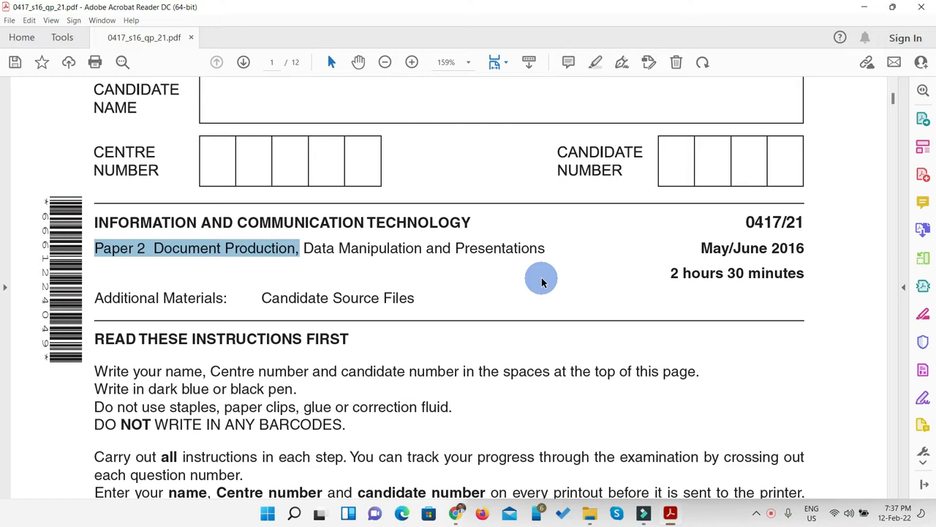
{"action": "scroll", "coordinate": [542, 281], "scroll_direction": "down", "scroll_amount": 6}
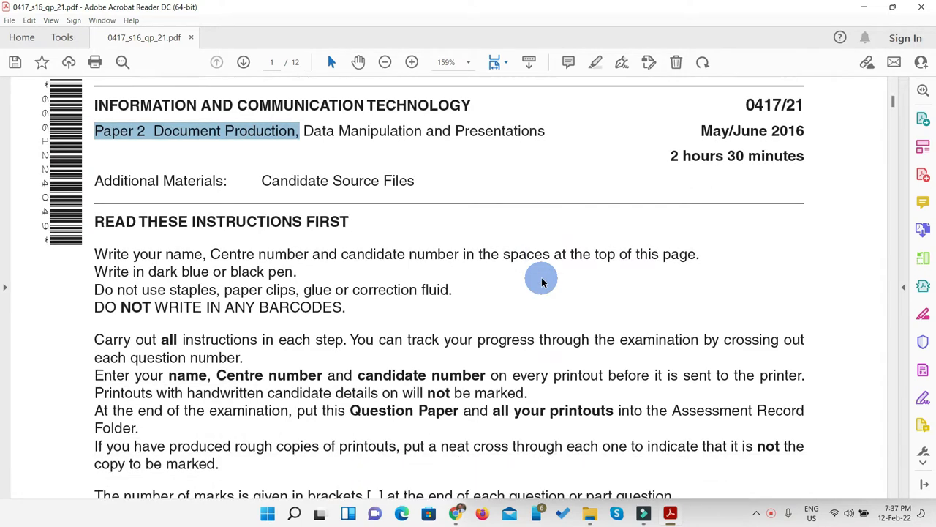
{"action": "scroll", "coordinate": [542, 278], "scroll_direction": "down", "scroll_amount": 5}
{"action": "scroll", "coordinate": [541, 278], "scroll_direction": "down", "scroll_amount": 3}
{"action": "scroll", "coordinate": [542, 282], "scroll_direction": "down", "scroll_amount": 9}
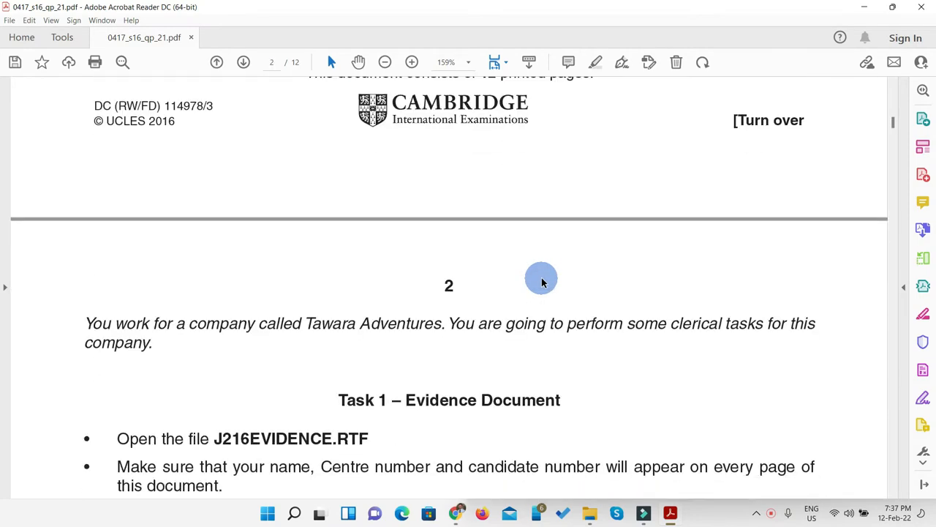
{"action": "scroll", "coordinate": [542, 282], "scroll_direction": "down", "scroll_amount": 2}
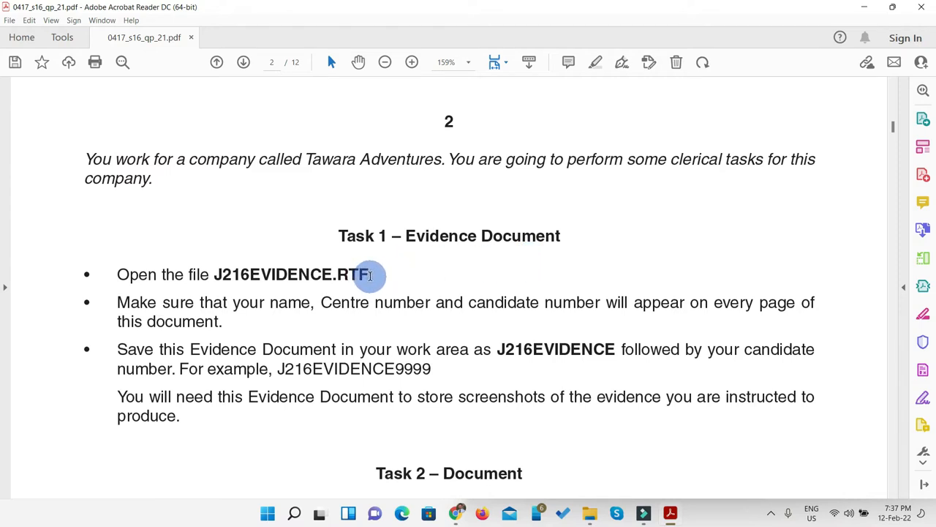
{"action": "left_click_drag", "start_coordinate": [373, 273], "coordinate": [146, 278]}
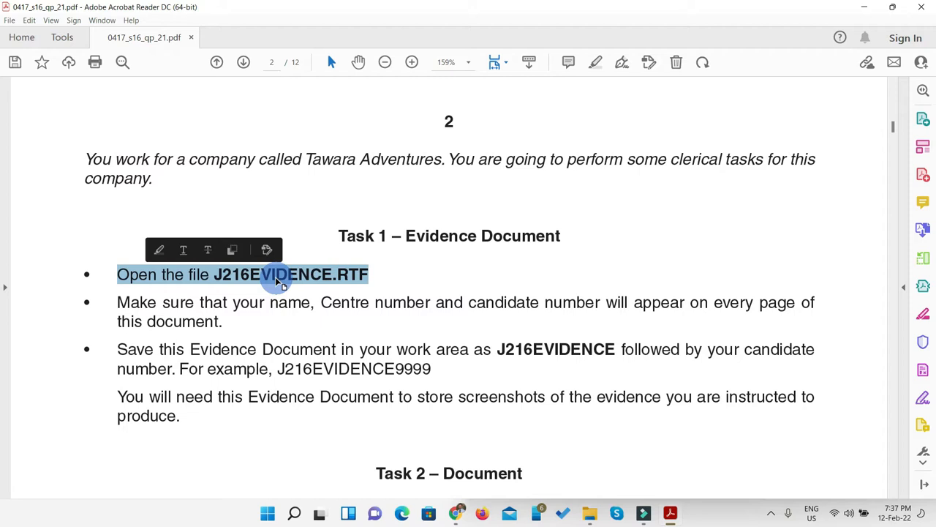
Place the question paper beside the Source Files folder, open J216EVIDENCE.rtf in Word, and arrange it side by side with the paper
{"action": "key", "text": "super+Left"}
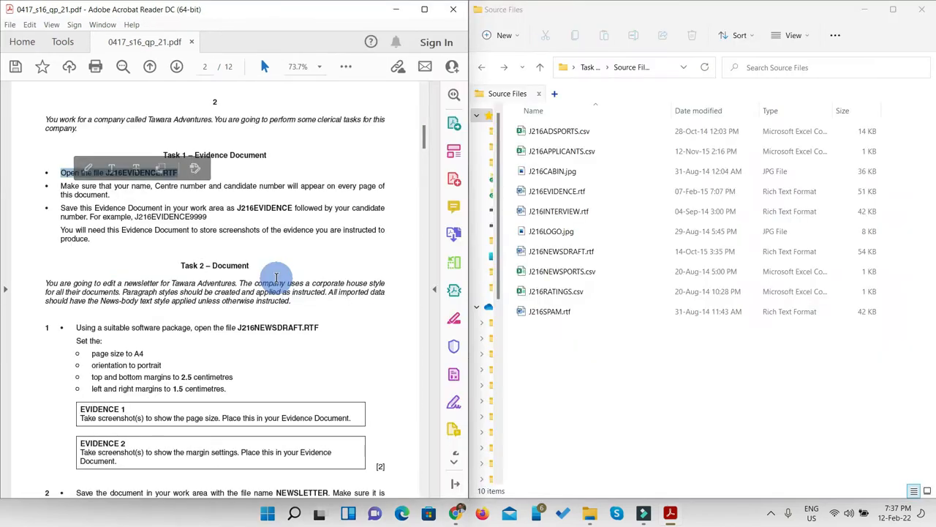
{"action": "left_click", "coordinate": [591, 253]}
{"action": "left_click", "coordinate": [556, 193]}
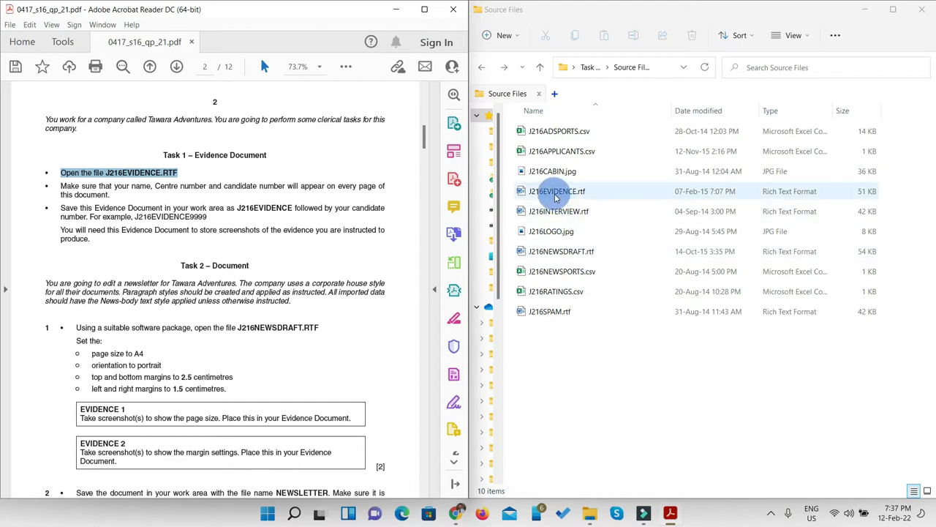
{"action": "left_click", "coordinate": [555, 196]}
{"action": "double_click", "coordinate": [554, 196]}
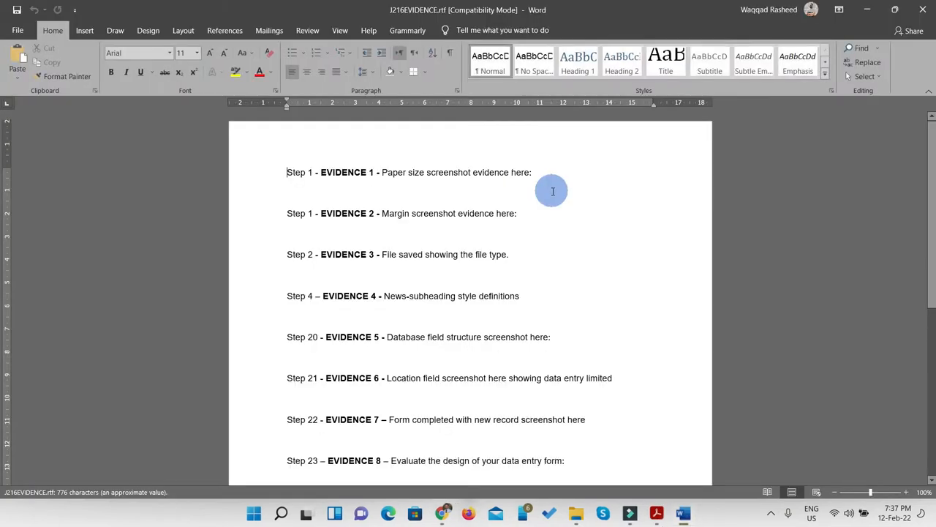
{"action": "key", "text": "super+Right"}
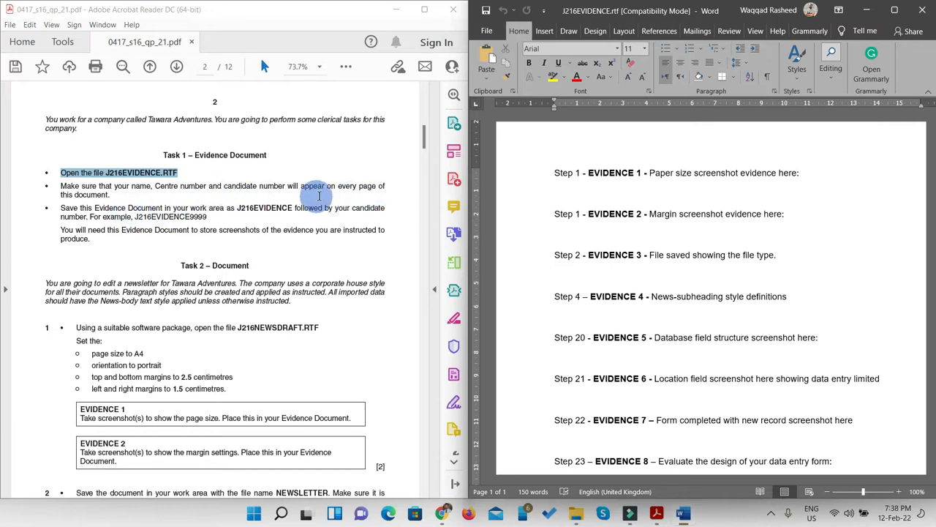
Check the every-page identification requirement in Task 1 and insert a Blank (Three Columns) header in the evidence document
{"action": "left_click", "coordinate": [352, 188]}
{"action": "left_click_drag", "start_coordinate": [354, 188], "coordinate": [376, 187]}
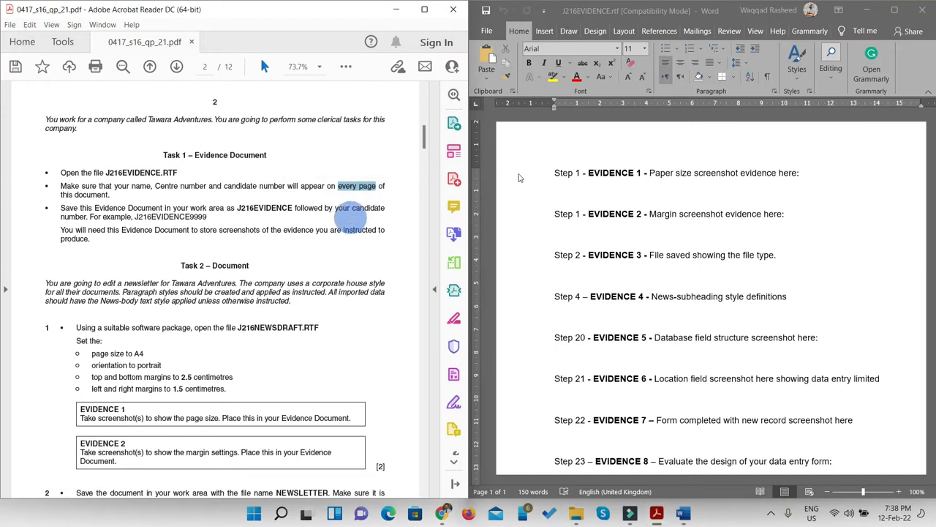
{"action": "left_click", "coordinate": [897, 13]}
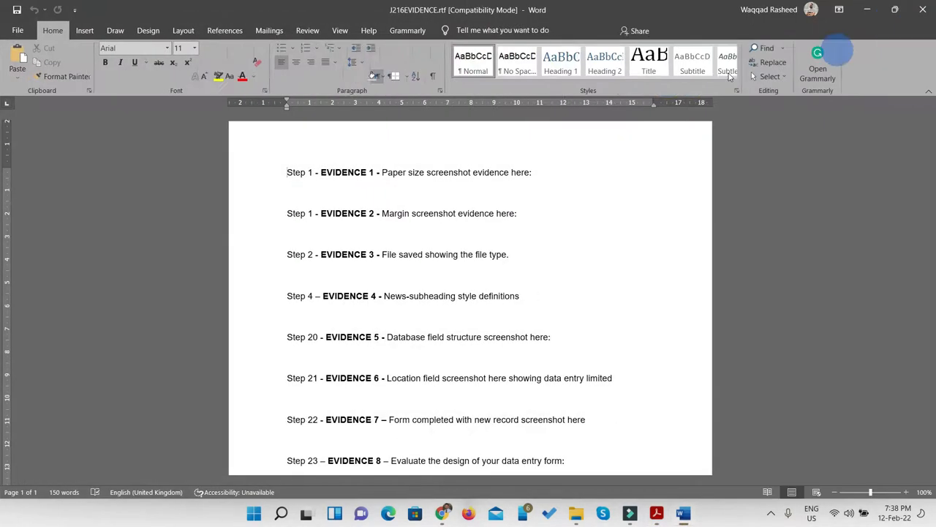
{"action": "left_click", "coordinate": [87, 33]}
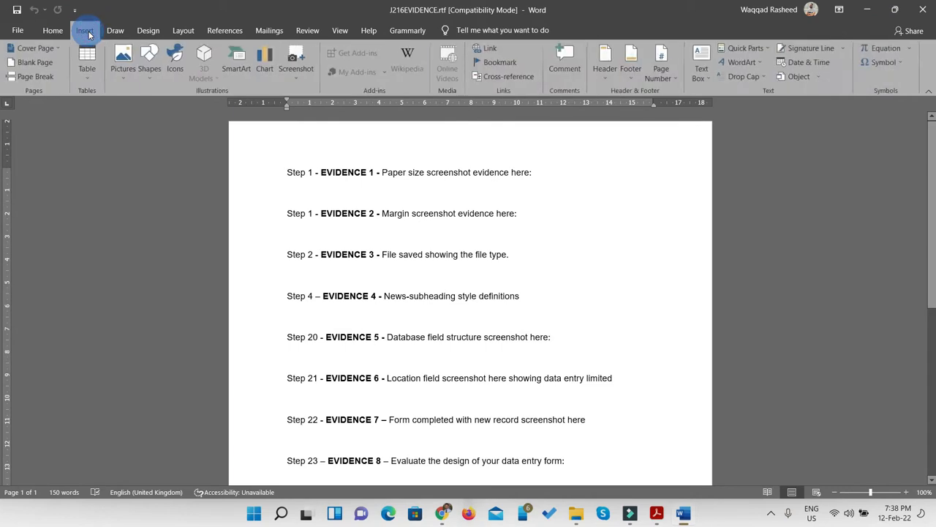
{"action": "left_click", "coordinate": [606, 73]}
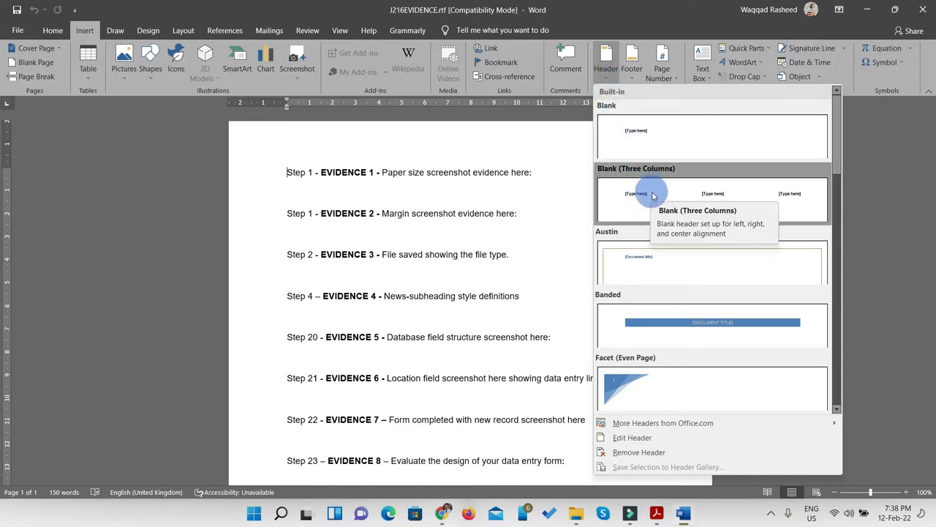
{"action": "left_click", "coordinate": [653, 195]}
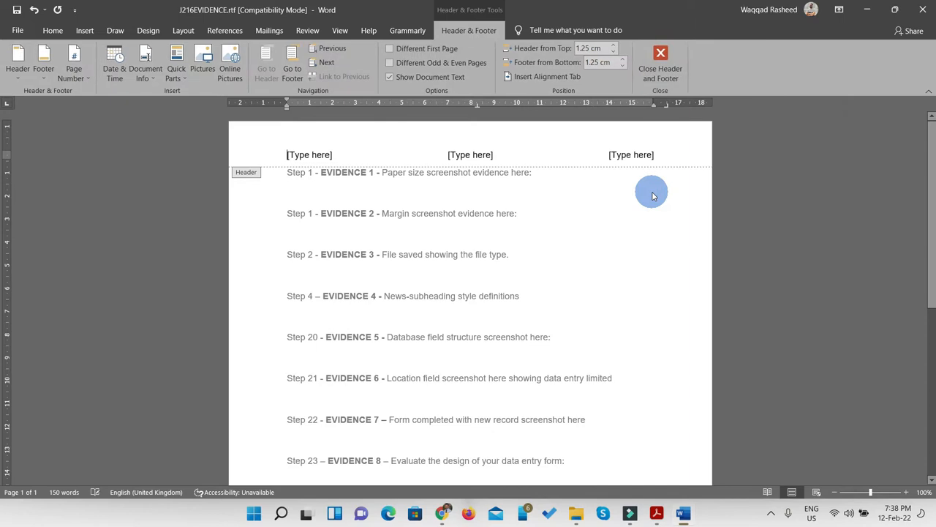
Fill the three header placeholders with the candidate's name, centre number XYZ000 and the candidate number, and close the header
{"action": "left_click", "coordinate": [316, 156]}
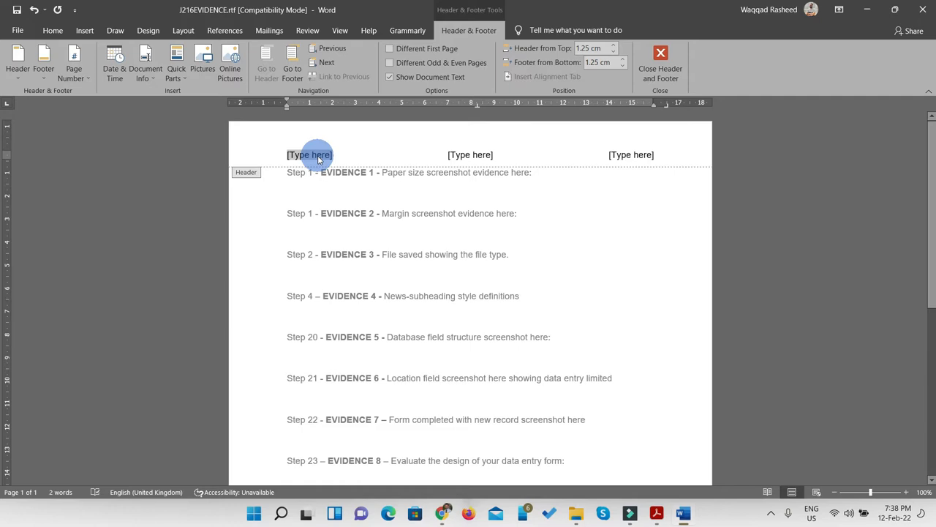
{"action": "type", "text": "ABC"}
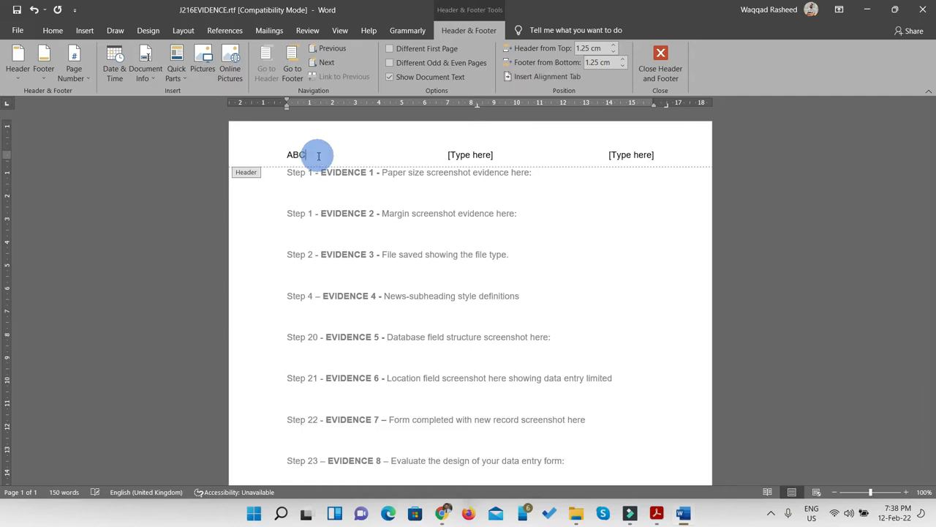
{"action": "left_click", "coordinate": [474, 156]}
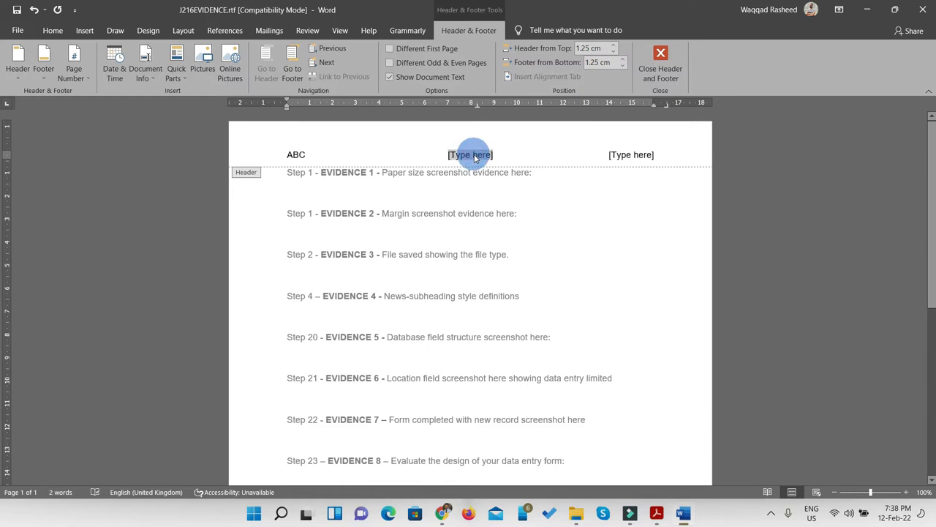
{"action": "type", "text": "XYZ000"}
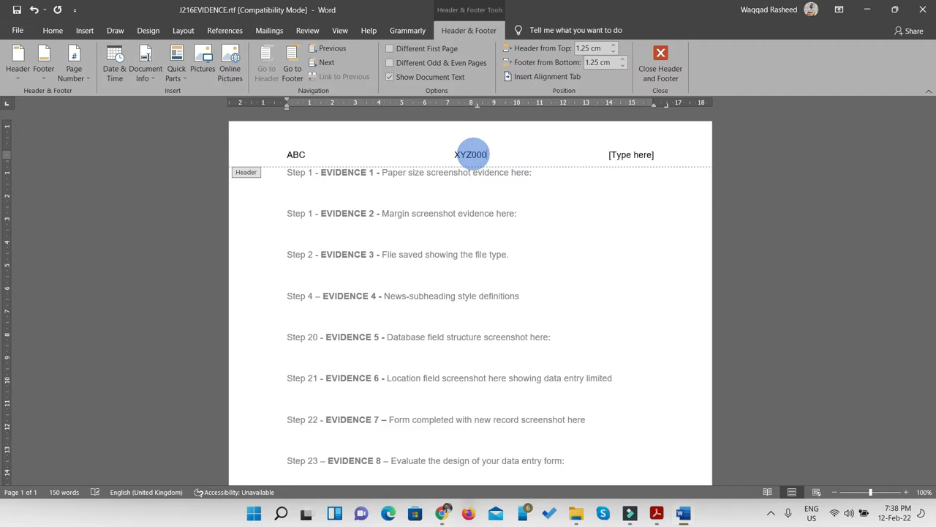
{"action": "left_click", "coordinate": [643, 155]}
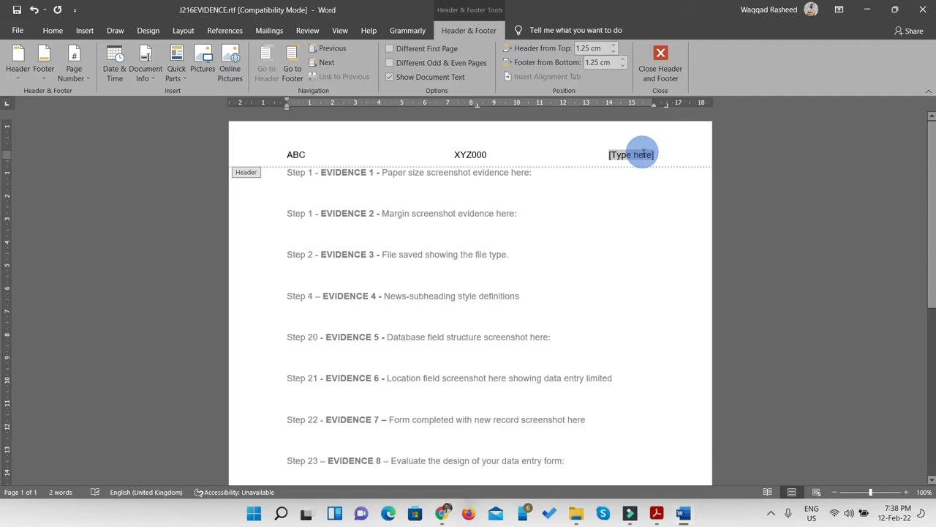
{"action": "key", "text": "Delete"}
{"action": "type", "text": "0000"}
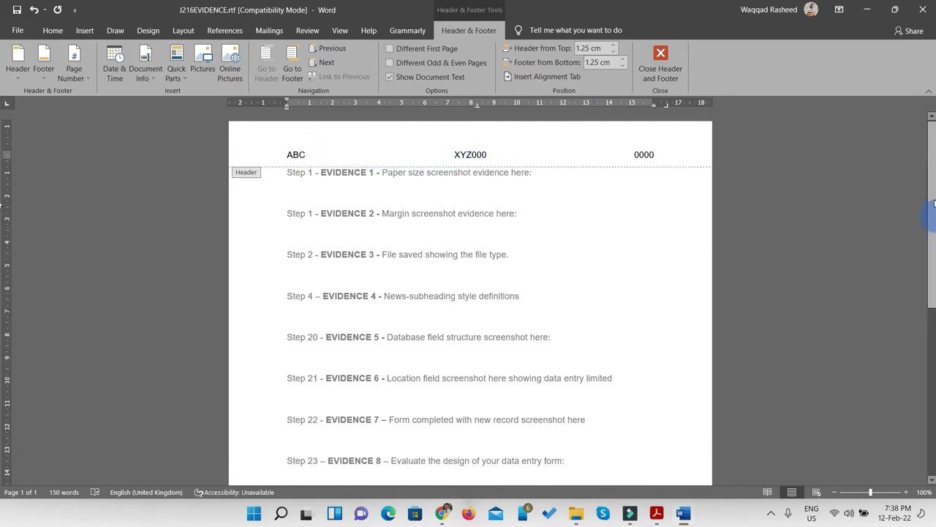
{"action": "scroll", "coordinate": [934, 189], "scroll_direction": "down", "scroll_amount": 1}
{"action": "left_click_drag", "start_coordinate": [934, 189], "coordinate": [934, 170]}
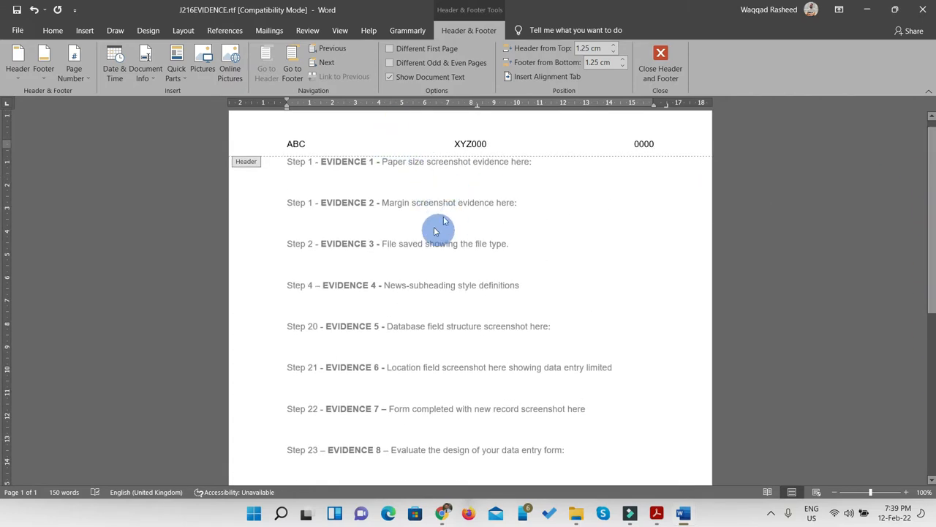
{"action": "left_click", "coordinate": [661, 66]}
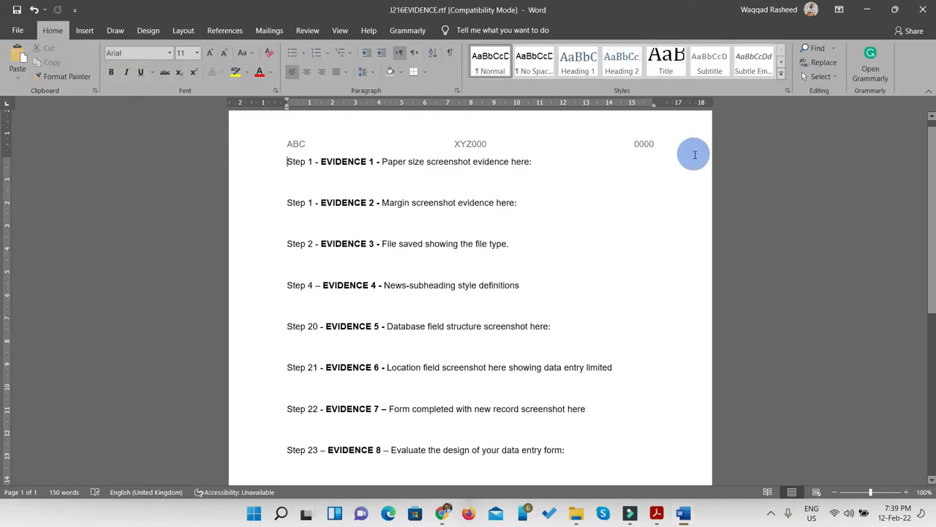
Return to the side-by-side view and highlight the first two Task 1 bullets in the question paper
{"action": "key", "text": "super+Down"}
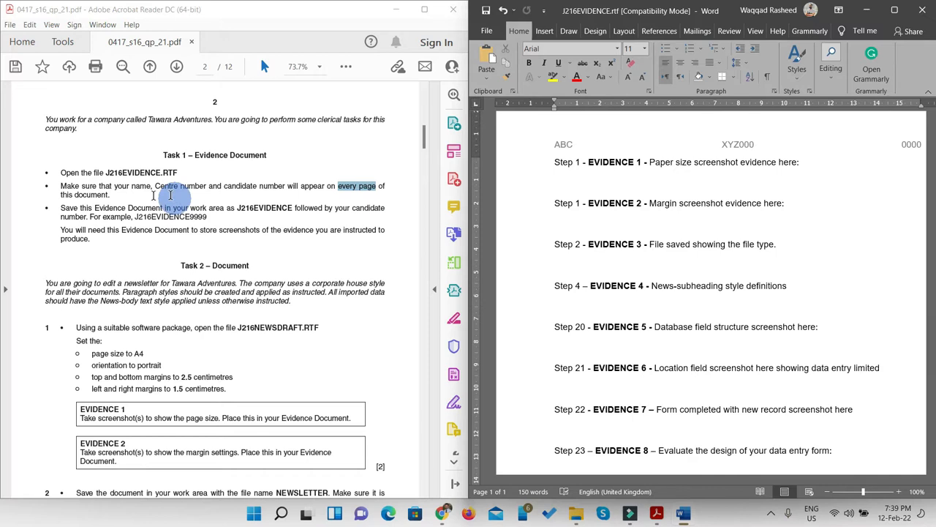
{"action": "left_click_drag", "start_coordinate": [123, 197], "coordinate": [57, 170]}
{"action": "left_click", "coordinate": [346, 67]}
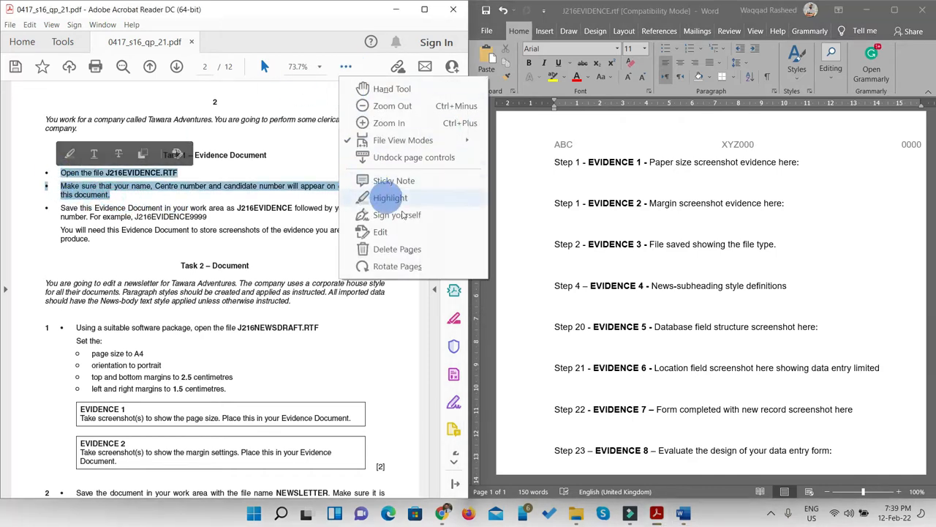
{"action": "left_click", "coordinate": [389, 199]}
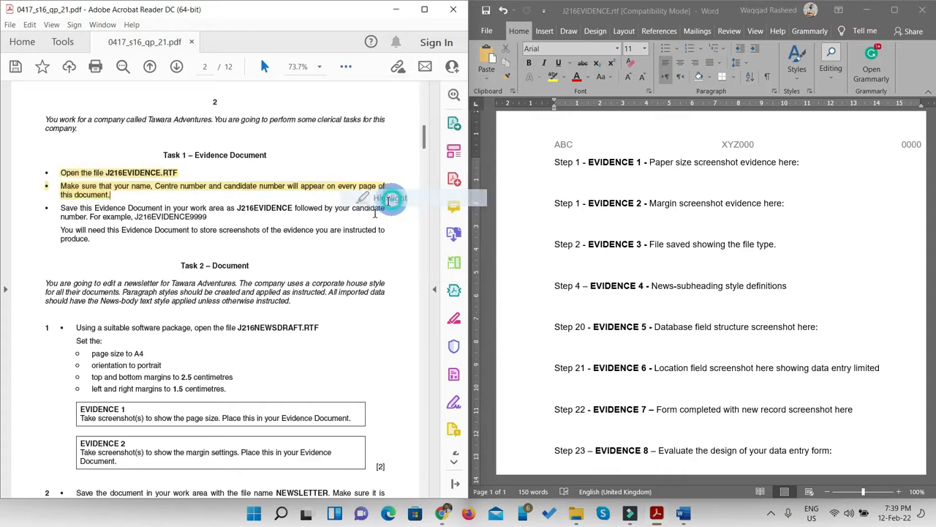
Check the Task 1 file-naming rule and save the evidence document in Source Files as a Word Document named J216EVIDENCE0000.docx
{"action": "scroll", "coordinate": [165, 242], "scroll_direction": "down", "scroll_amount": 1}
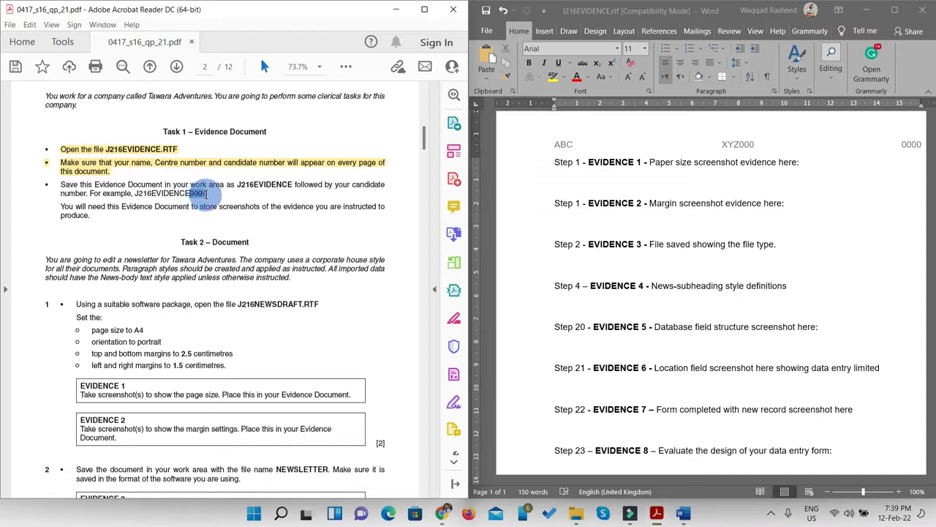
{"action": "left_click_drag", "start_coordinate": [189, 193], "coordinate": [208, 193]}
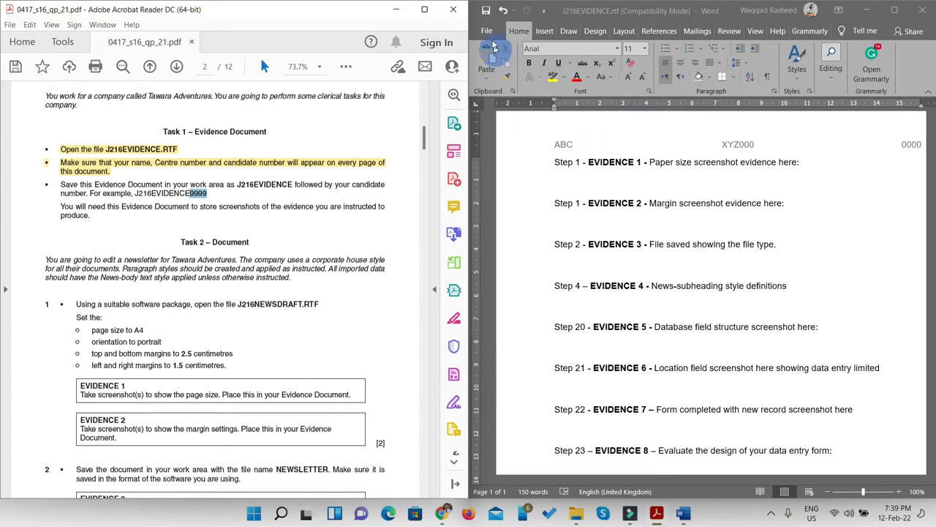
{"action": "left_click", "coordinate": [893, 10]}
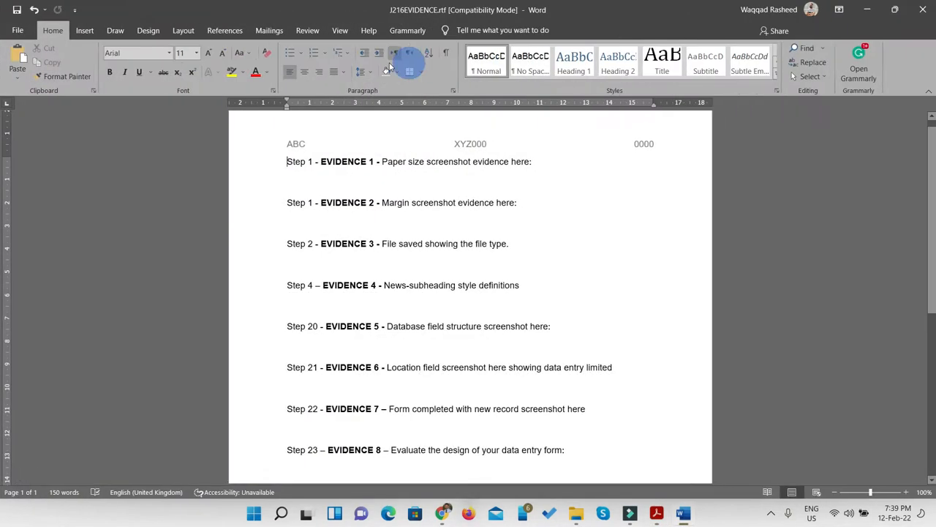
{"action": "left_click", "coordinate": [10, 34]}
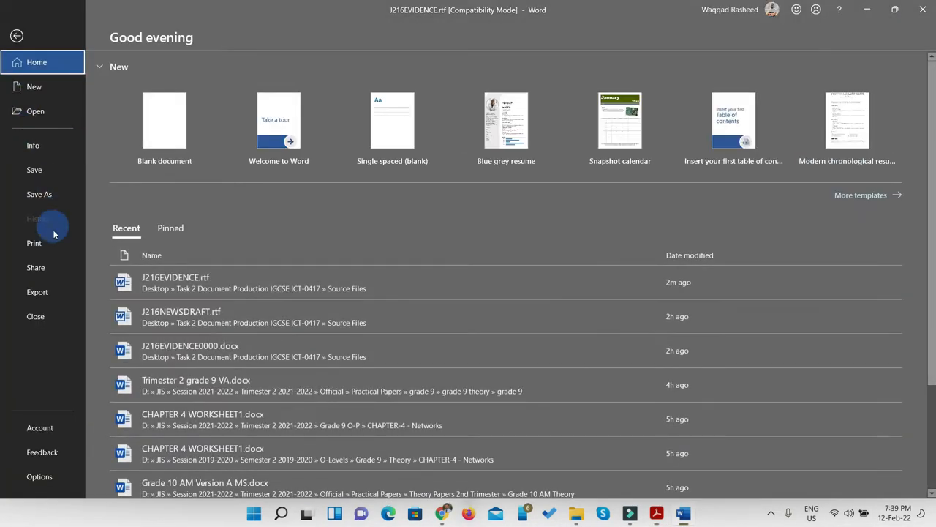
{"action": "left_click", "coordinate": [42, 195]}
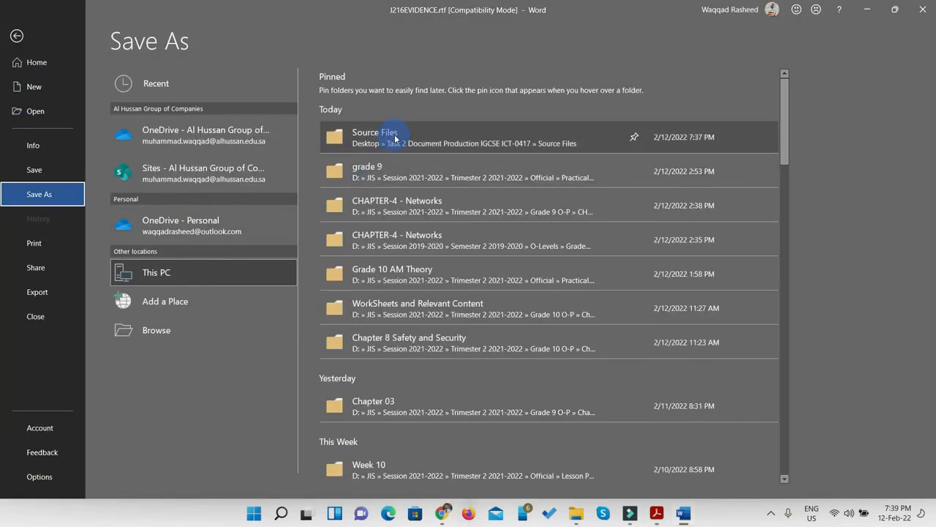
{"action": "left_click", "coordinate": [395, 138]}
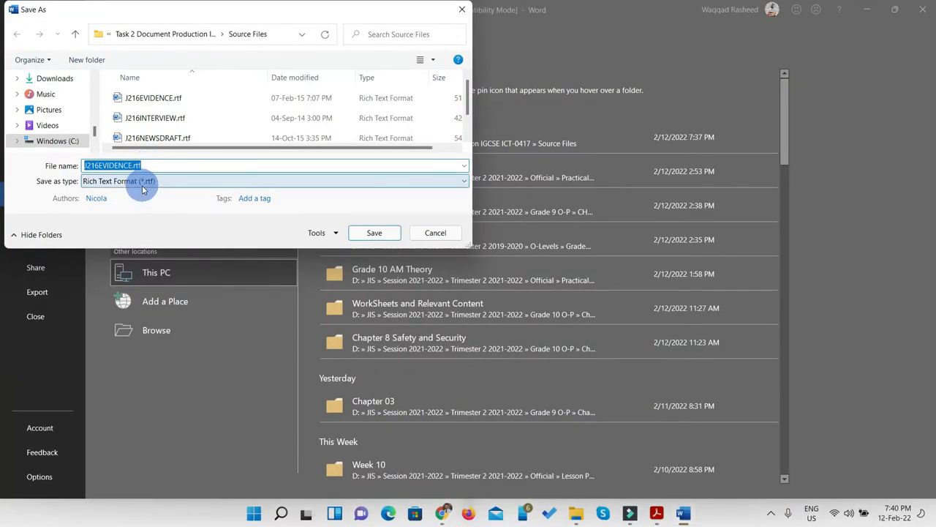
{"action": "left_click", "coordinate": [143, 183]}
{"action": "left_click", "coordinate": [110, 194]}
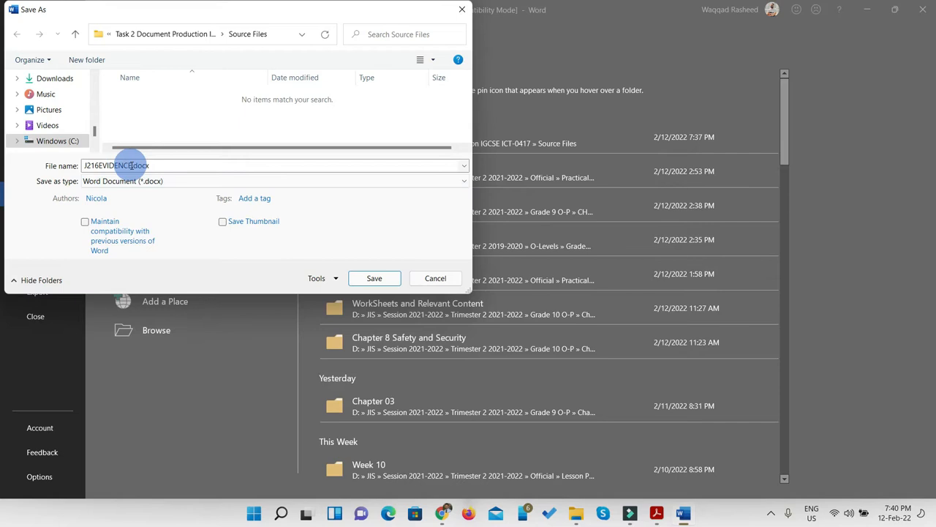
{"action": "left_click", "coordinate": [132, 166]}
{"action": "left_click", "coordinate": [132, 167]}
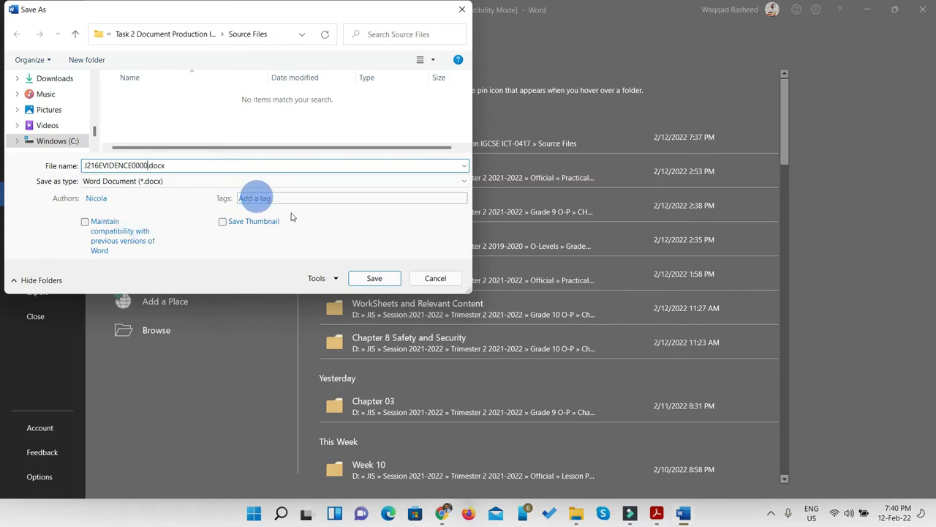
{"action": "left_click", "coordinate": [369, 278]}
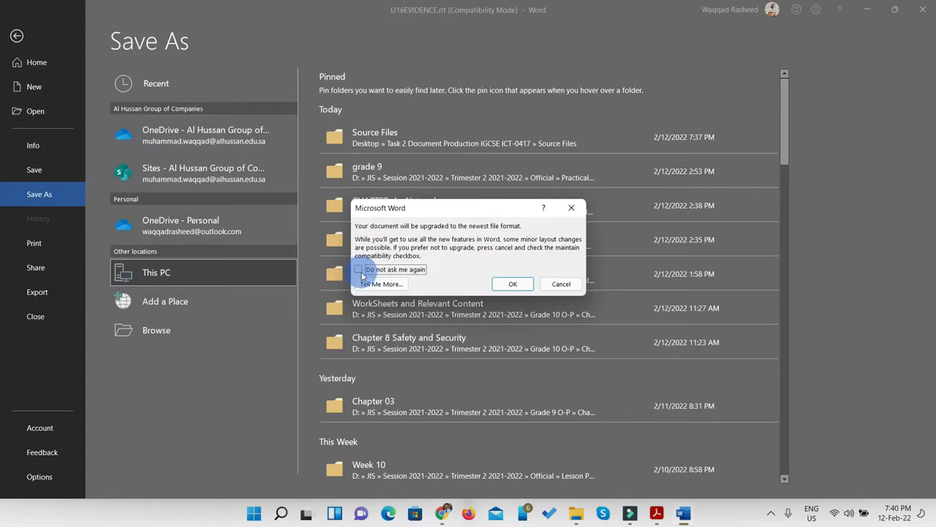
{"action": "left_click", "coordinate": [513, 285]}
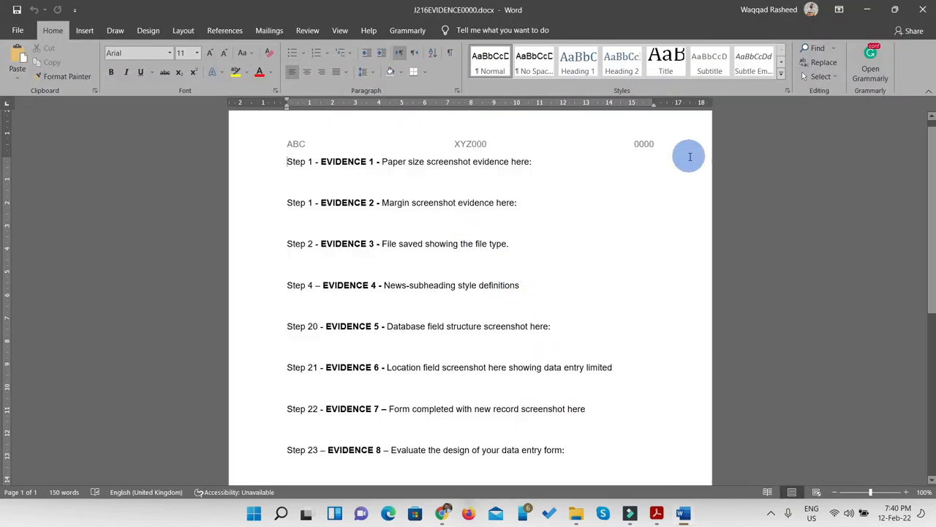
Return to the question paper and highlight the last Task 1 bullet together with the note about storing screenshots
{"action": "left_click", "coordinate": [866, 9]}
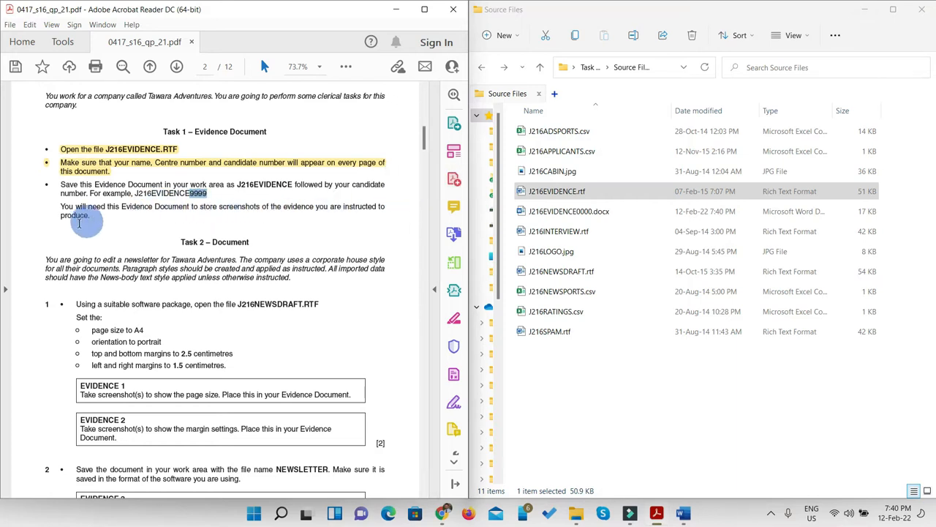
{"action": "left_click_drag", "start_coordinate": [91, 215], "coordinate": [61, 183]}
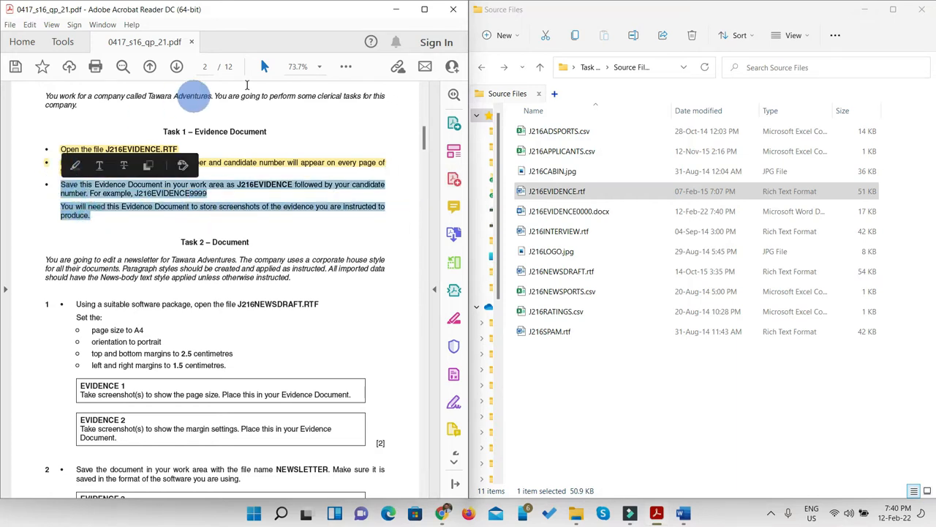
{"action": "left_click", "coordinate": [346, 66]}
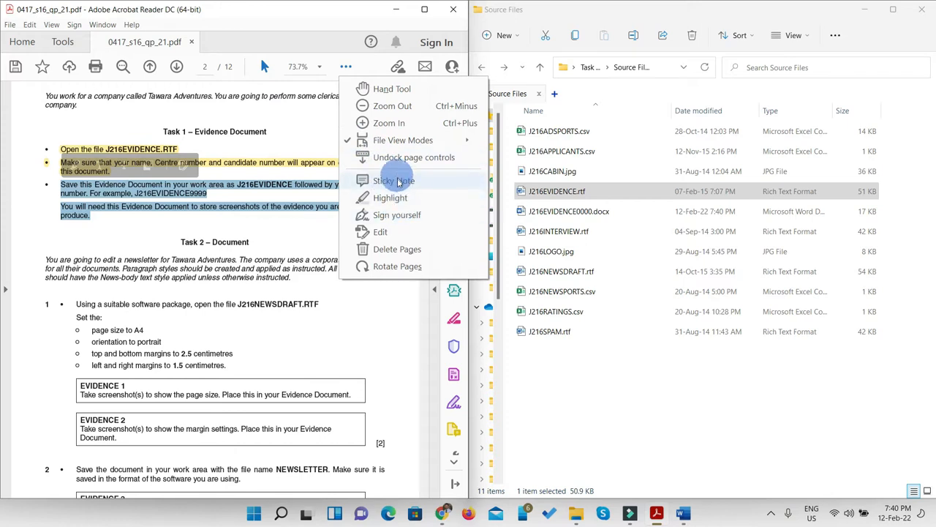
{"action": "left_click", "coordinate": [397, 199]}
Read the Task 2 introduction and first instruction, and open J216NEWSDRAFT.rtf from the Source Files folder
{"action": "scroll", "coordinate": [245, 201], "scroll_direction": "down", "scroll_amount": 3}
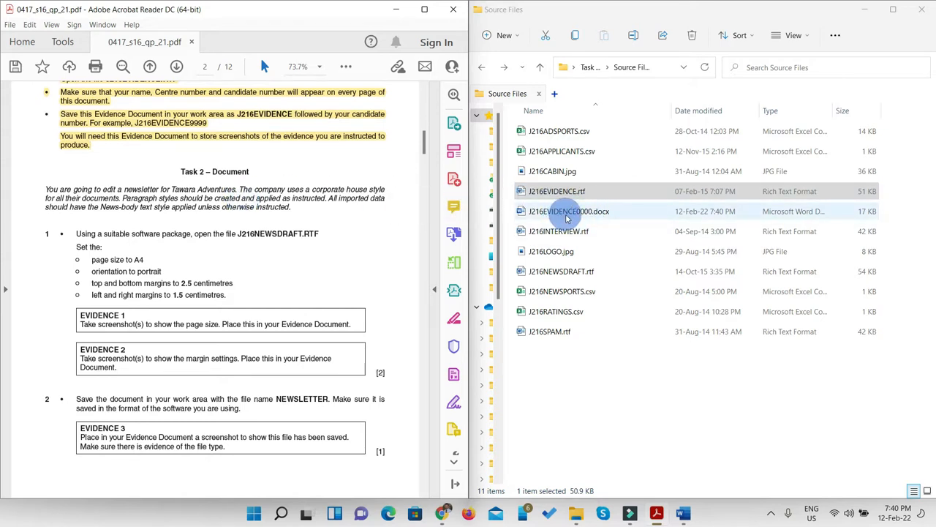
{"action": "scroll", "coordinate": [221, 210], "scroll_direction": "down", "scroll_amount": 2}
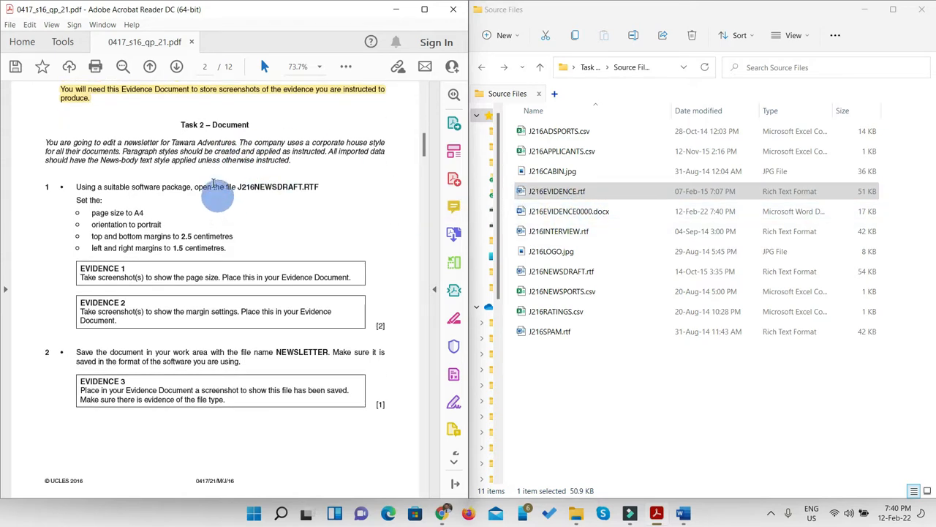
{"action": "scroll", "coordinate": [203, 159], "scroll_direction": "down", "scroll_amount": 1}
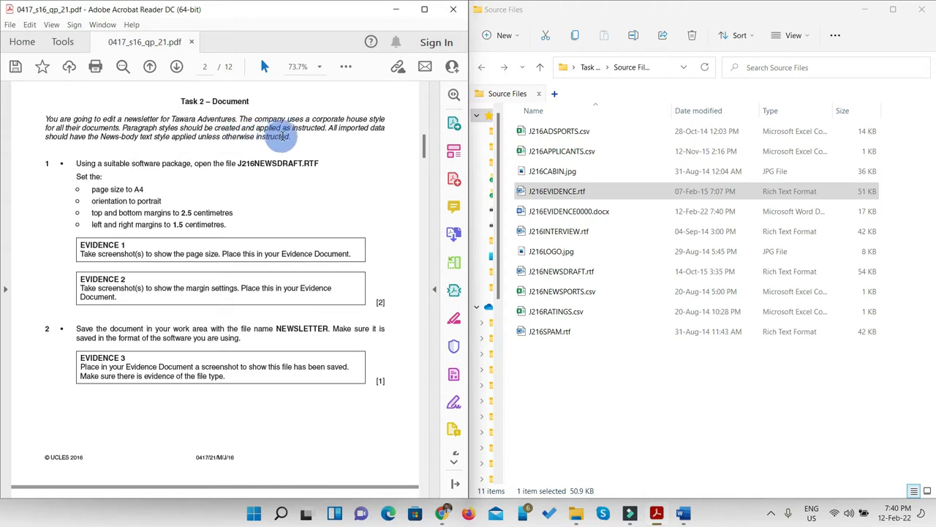
{"action": "scroll", "coordinate": [189, 174], "scroll_direction": "down", "scroll_amount": 1}
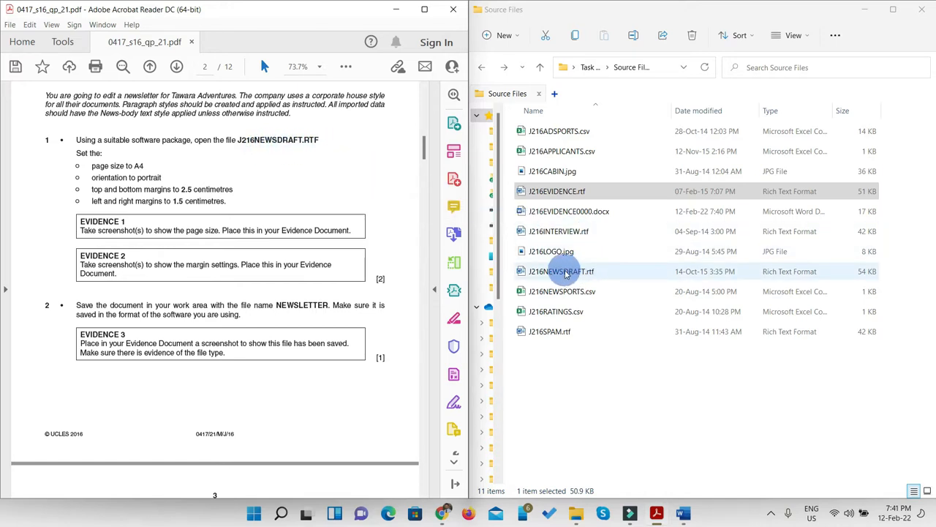
{"action": "key", "text": "Down"}
{"action": "key", "text": "Return"}
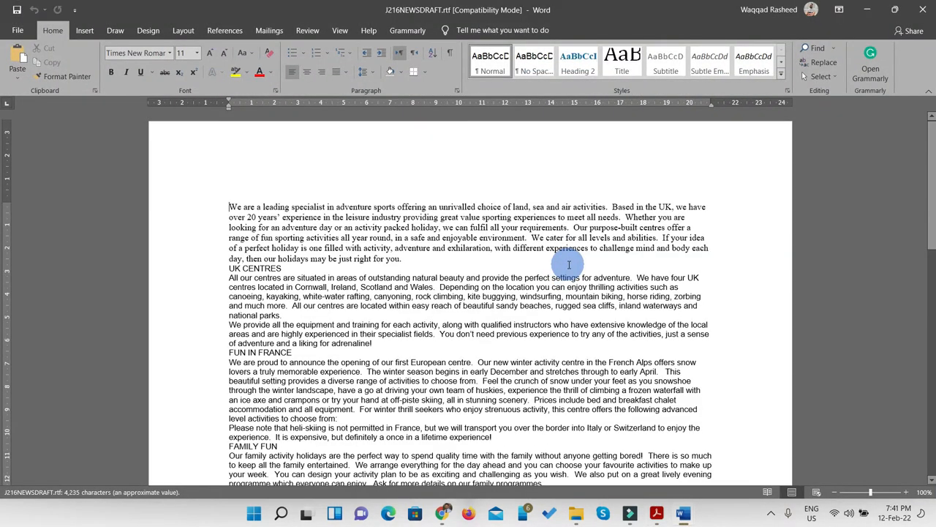
Arrange the newsletter draft side by side with the question paper and close all Google Chrome windows
{"action": "key", "text": "super+Right"}
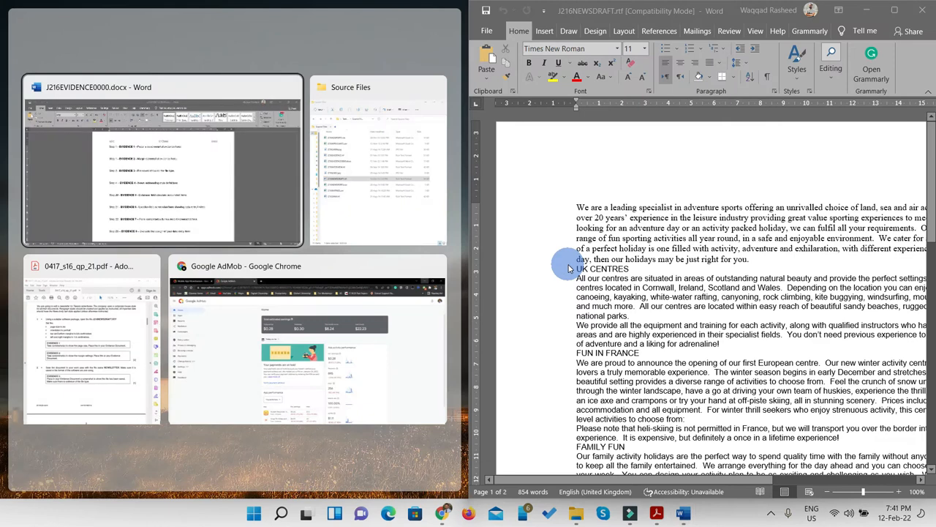
{"action": "left_click", "coordinate": [124, 339]}
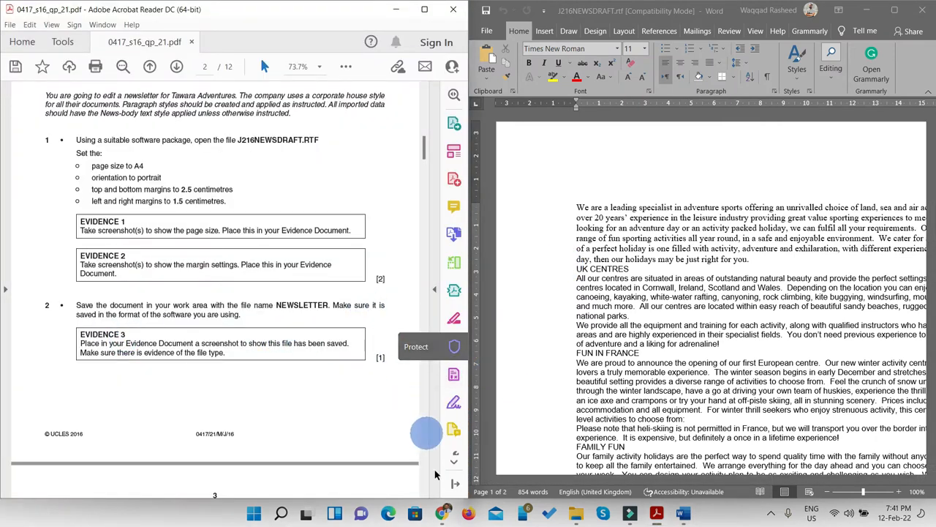
{"action": "right_click", "coordinate": [444, 513]}
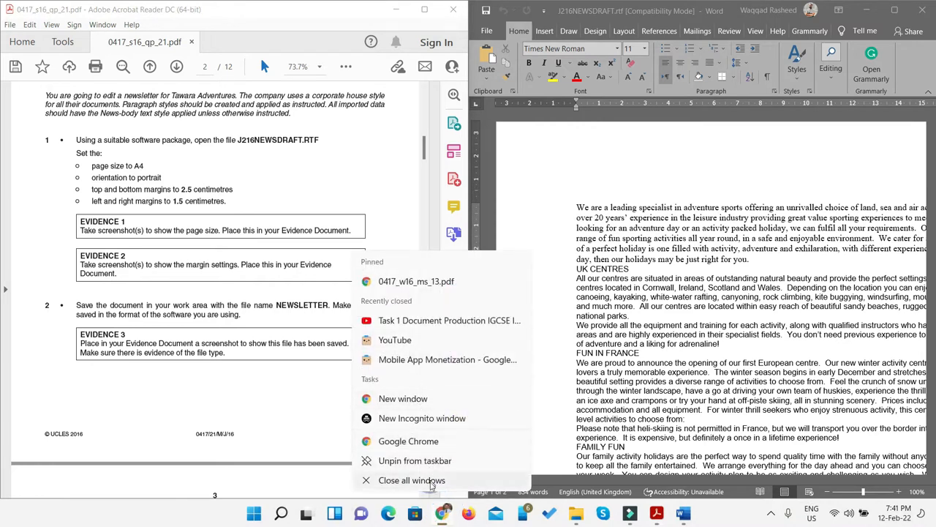
{"action": "left_click", "coordinate": [412, 480]}
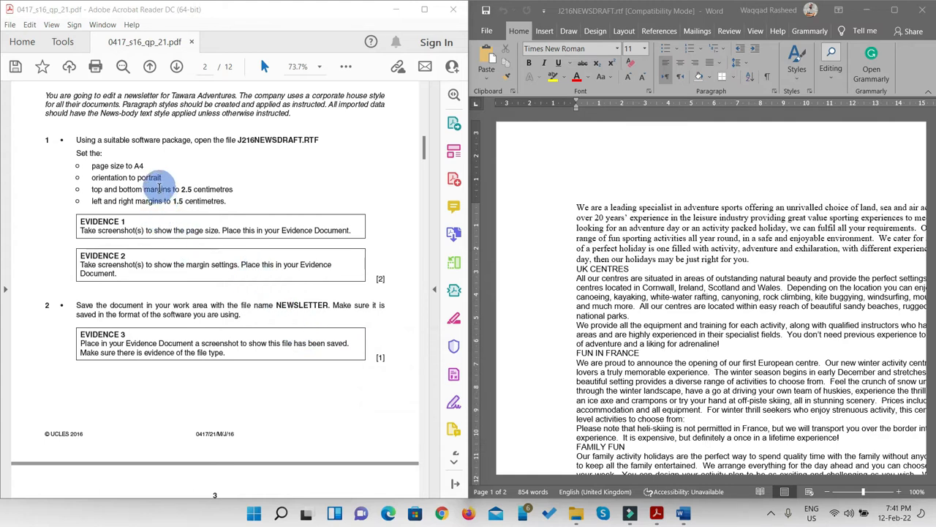
Check the required page size in the question paper and set the newsletter draft's paper size to A4
{"action": "mouse_move", "coordinate": [147, 167]}
{"action": "left_mouse_down"}
{"action": "mouse_move", "coordinate": [95, 166]}
{"action": "mouse_move", "coordinate": [152, 181]}
{"action": "mouse_move", "coordinate": [144, 167]}
{"action": "left_mouse_up"}
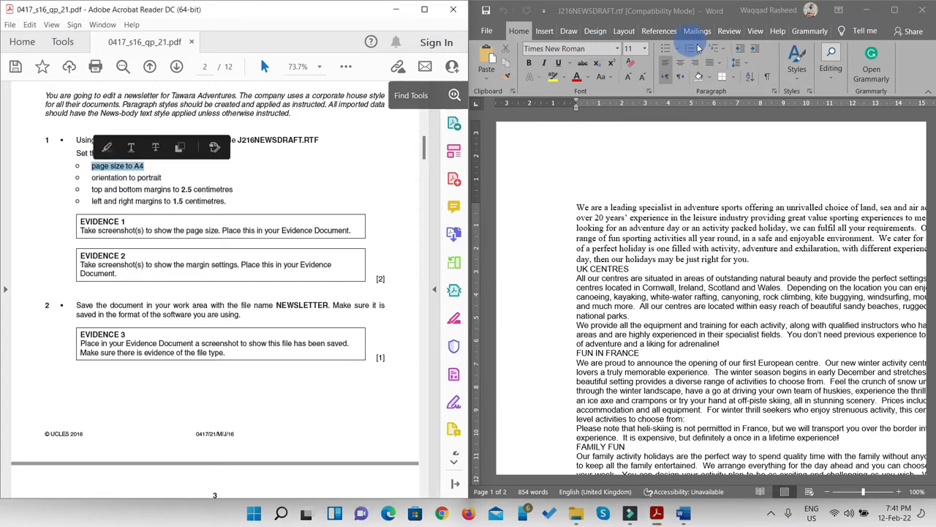
{"action": "left_click", "coordinate": [894, 10]}
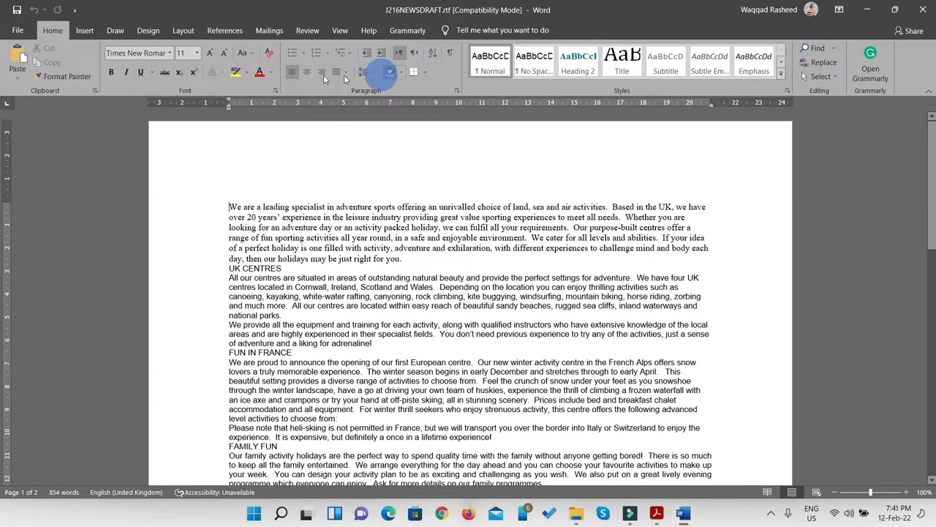
{"action": "left_click", "coordinate": [183, 33]}
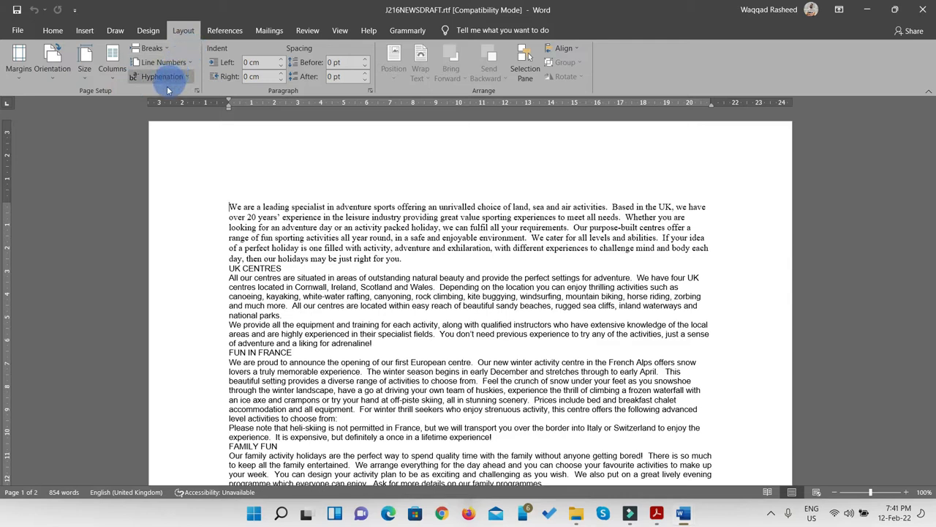
{"action": "left_click", "coordinate": [85, 79]}
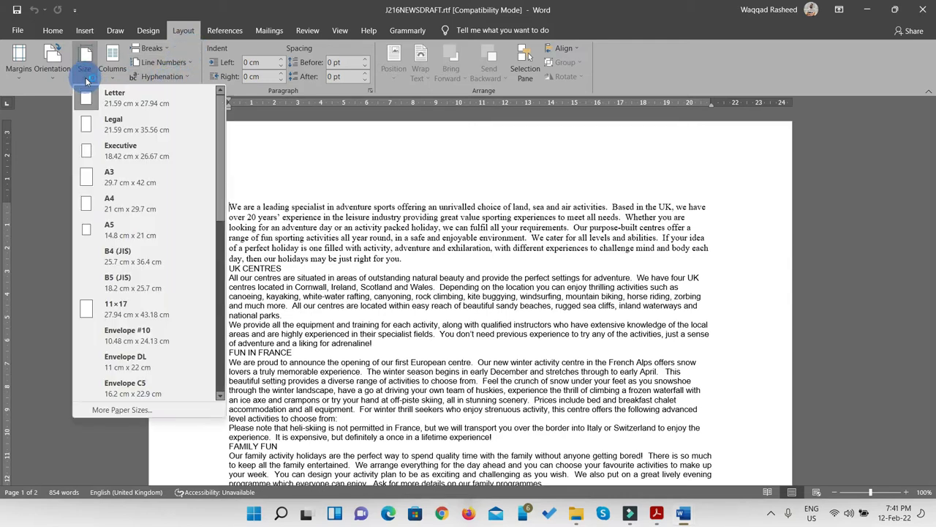
{"action": "left_click", "coordinate": [105, 186]}
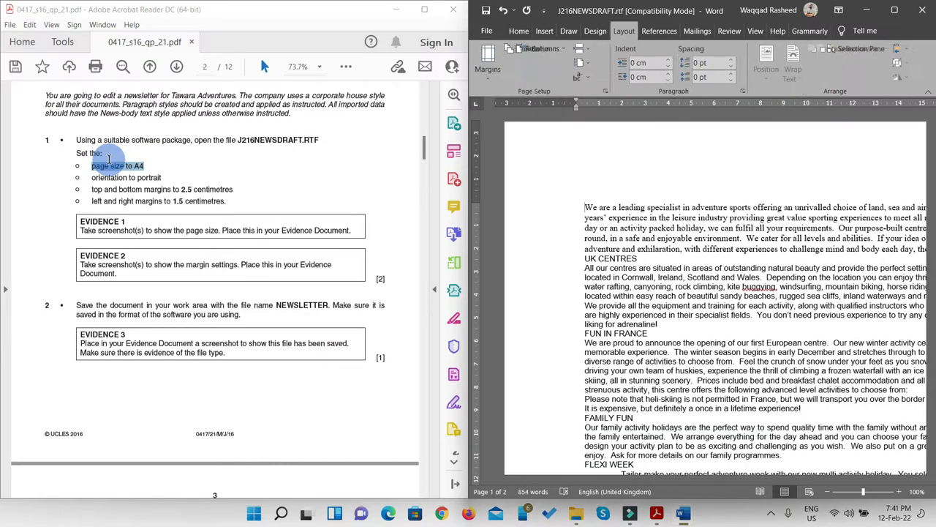
Check the orientation requirement, set the newsletter draft to Portrait, and return to the side-by-side view
{"action": "left_click_drag", "start_coordinate": [161, 178], "coordinate": [92, 178]}
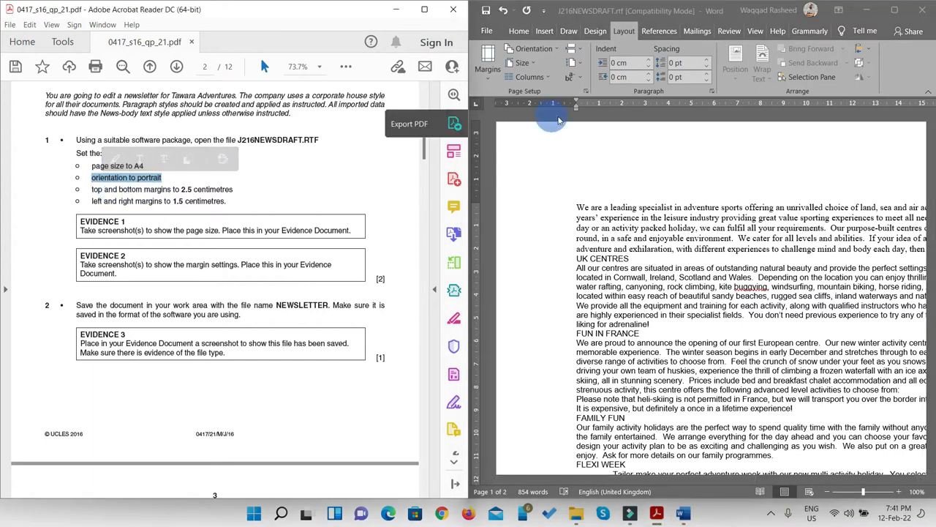
{"action": "left_click", "coordinate": [894, 9]}
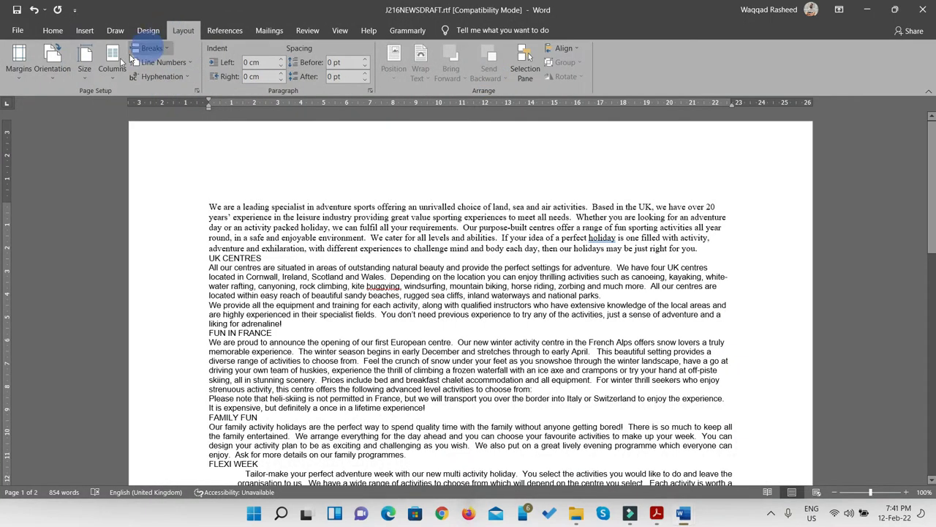
{"action": "left_click", "coordinate": [51, 62]}
{"action": "left_click", "coordinate": [60, 125]}
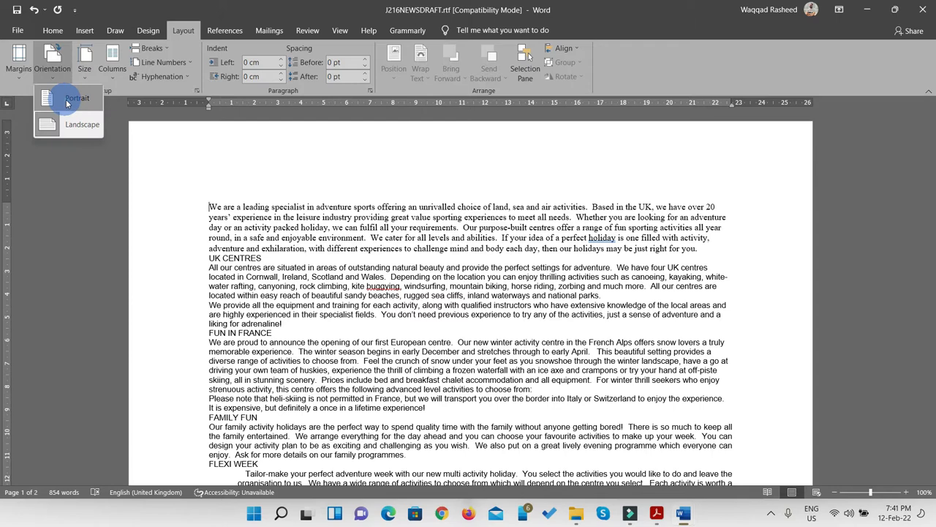
{"action": "left_click", "coordinate": [66, 104]}
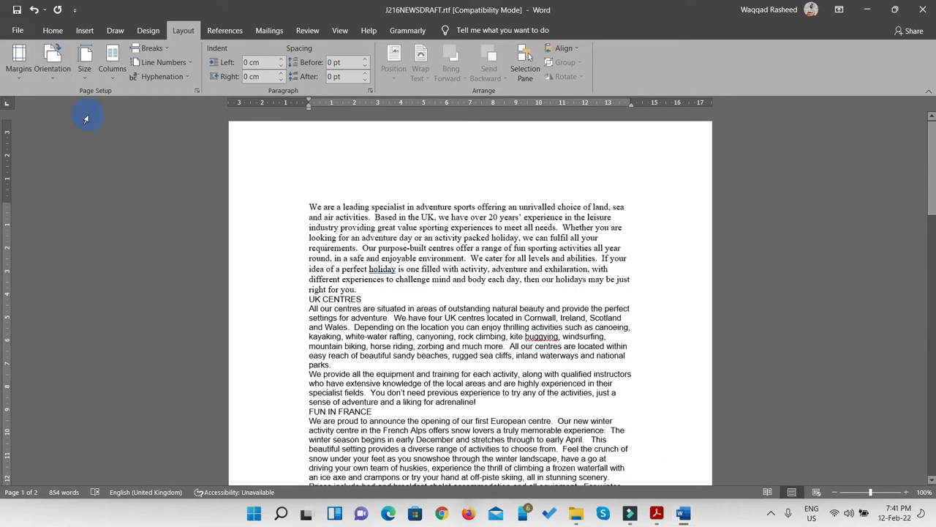
{"action": "key", "text": "super+Down"}
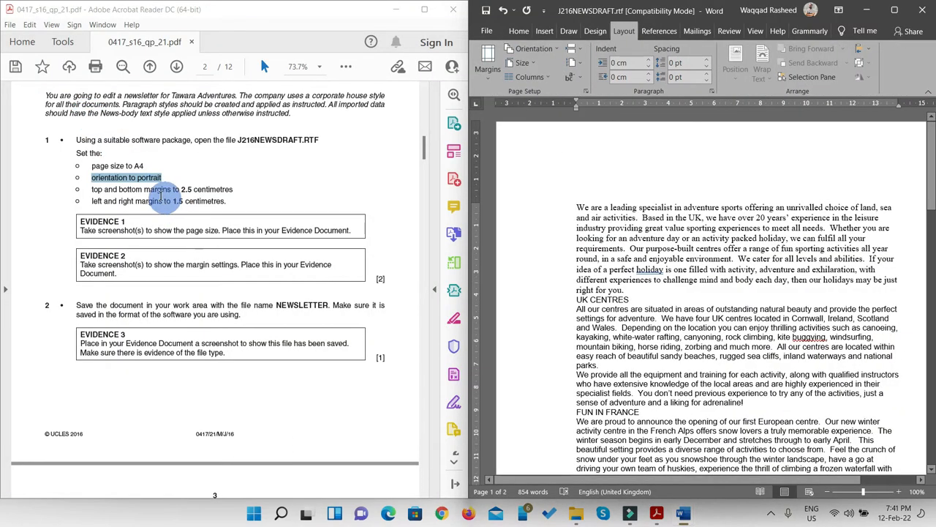
Check the required margins in the question paper and set the newsletter's top and bottom margins to 2.5 cm and left and right to 1.5 cm
{"action": "double_click", "coordinate": [188, 189]}
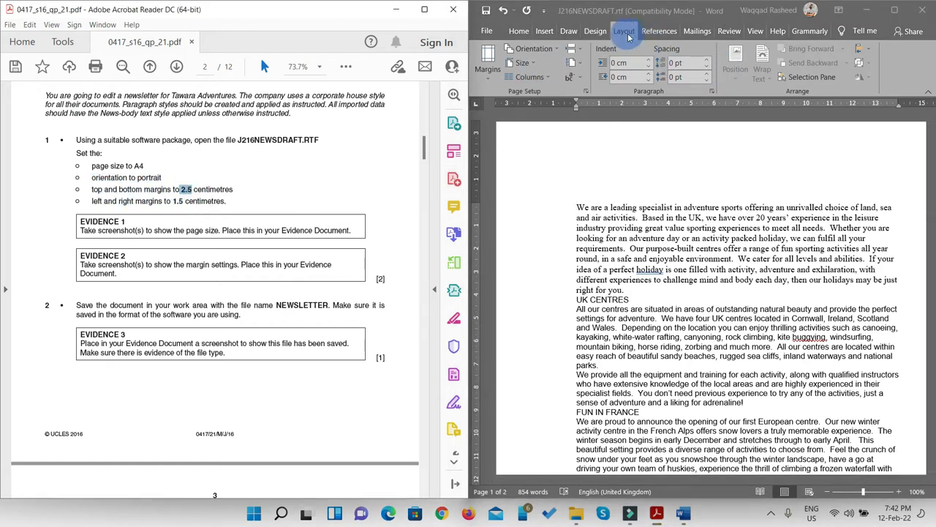
{"action": "left_click", "coordinate": [488, 73]}
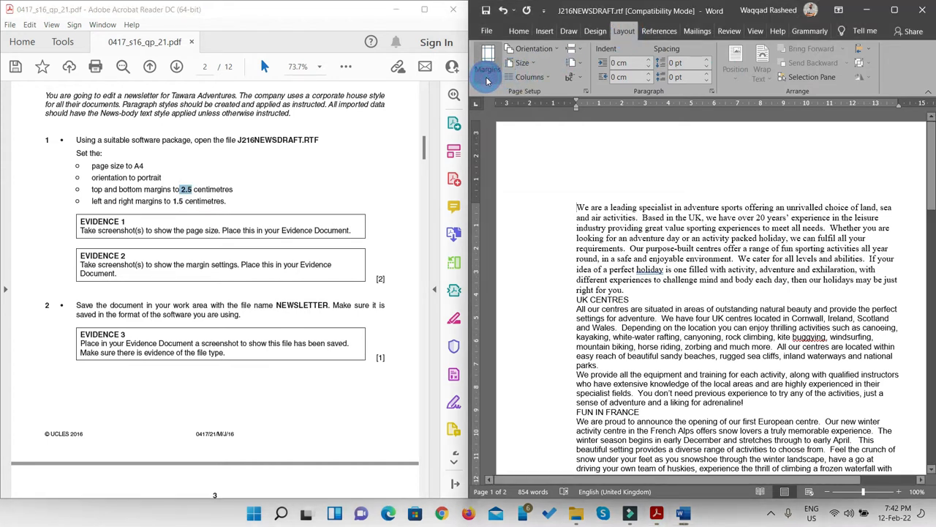
{"action": "left_click", "coordinate": [487, 76]}
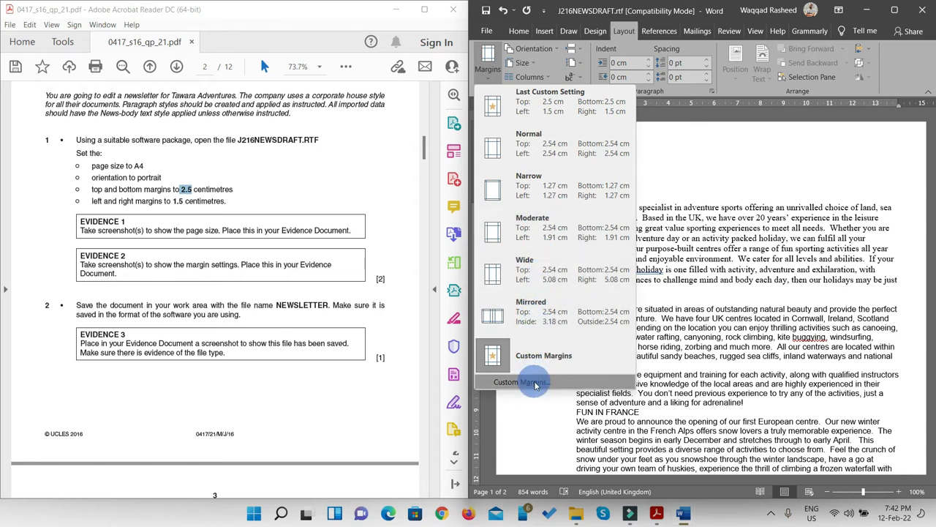
{"action": "left_click", "coordinate": [534, 385]}
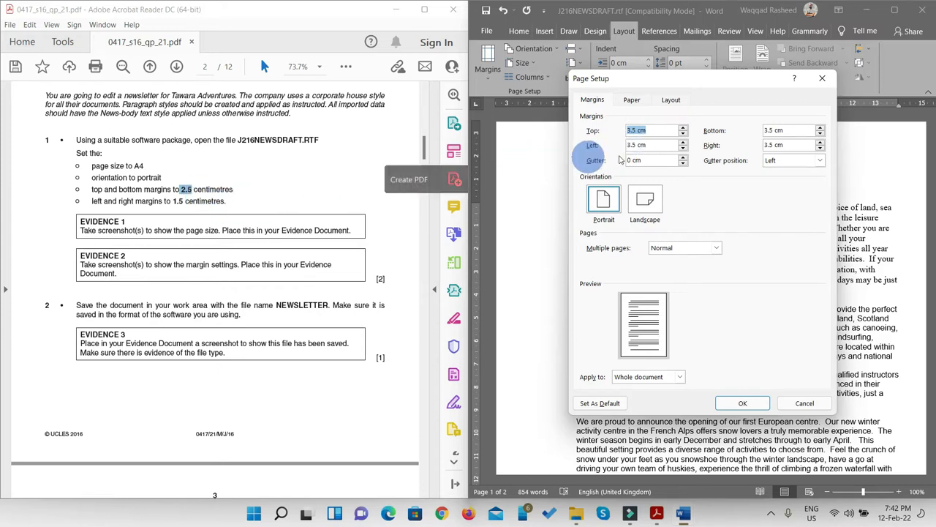
{"action": "left_click", "coordinate": [630, 131]}
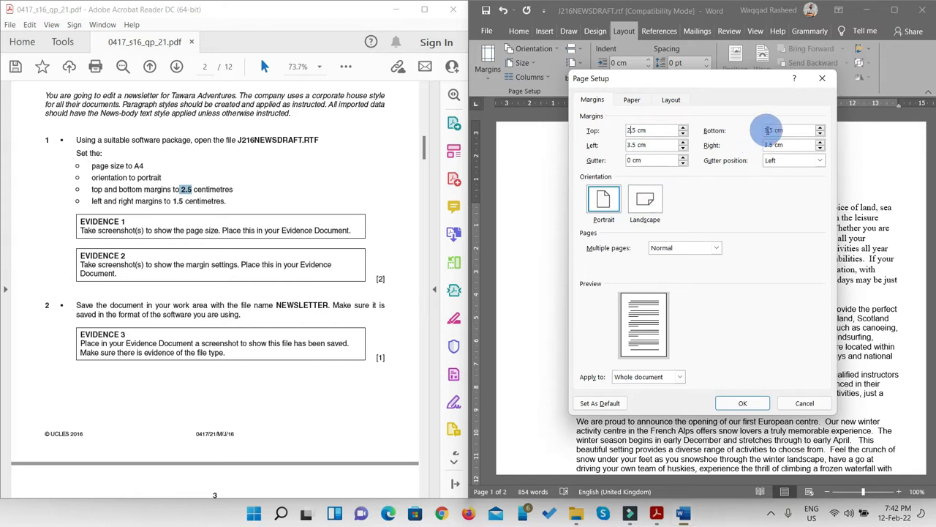
{"action": "left_click", "coordinate": [769, 177]}
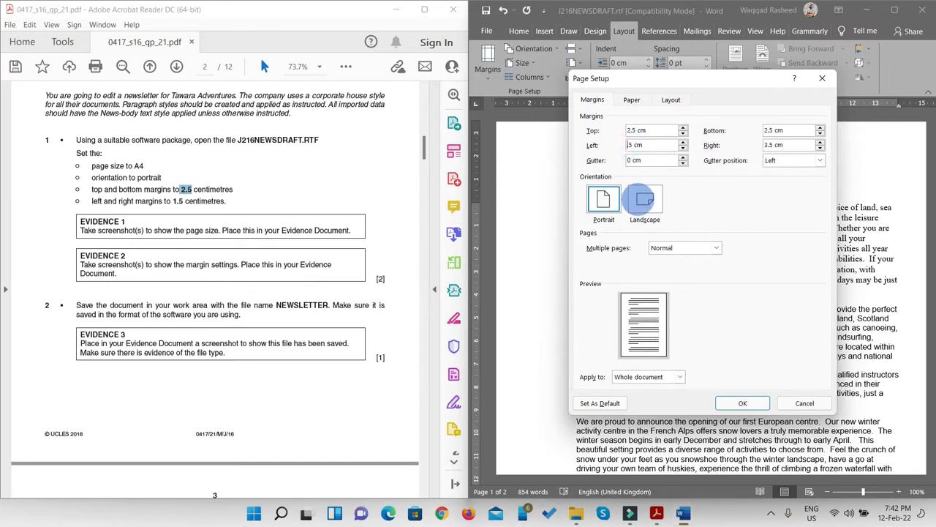
{"action": "left_click", "coordinate": [768, 144]}
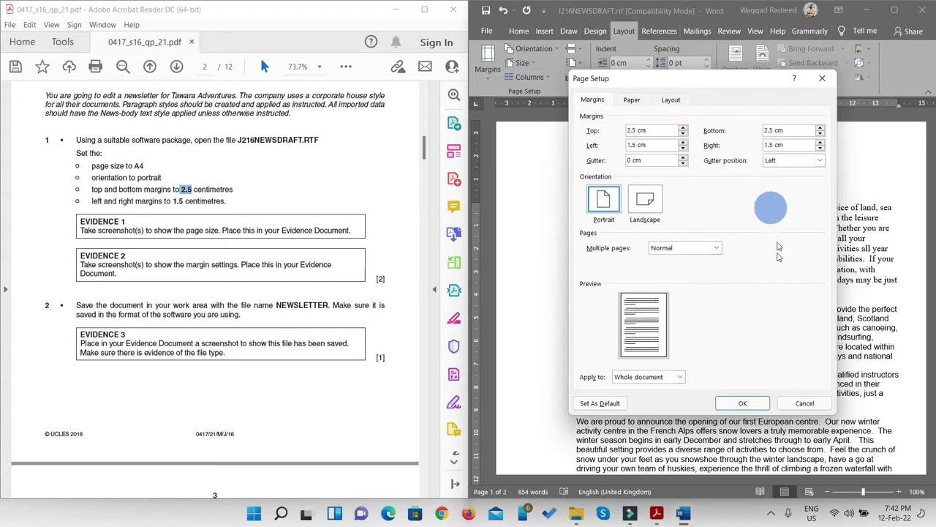
{"action": "left_click", "coordinate": [743, 403]}
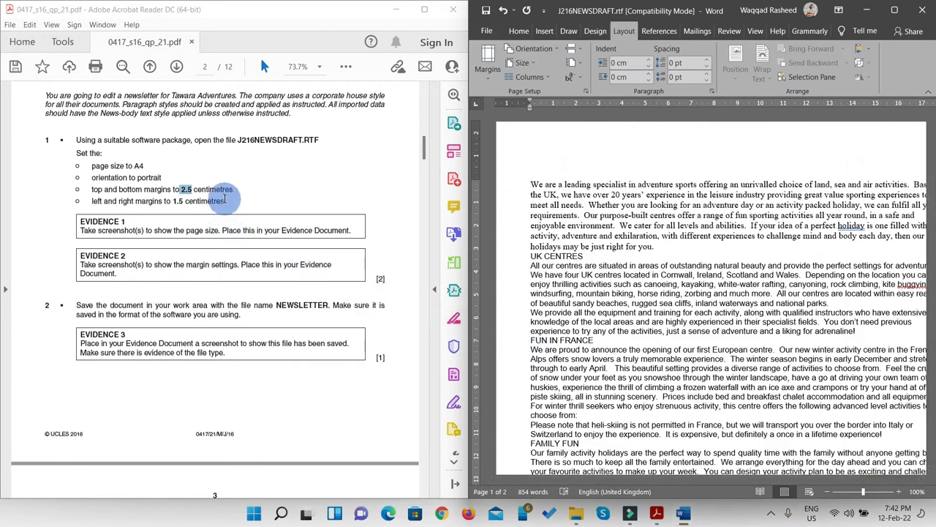
Highlight the completed instruction 1 in the question paper, from opening the file through the left and right margins
{"action": "left_click_drag", "start_coordinate": [229, 203], "coordinate": [74, 139]}
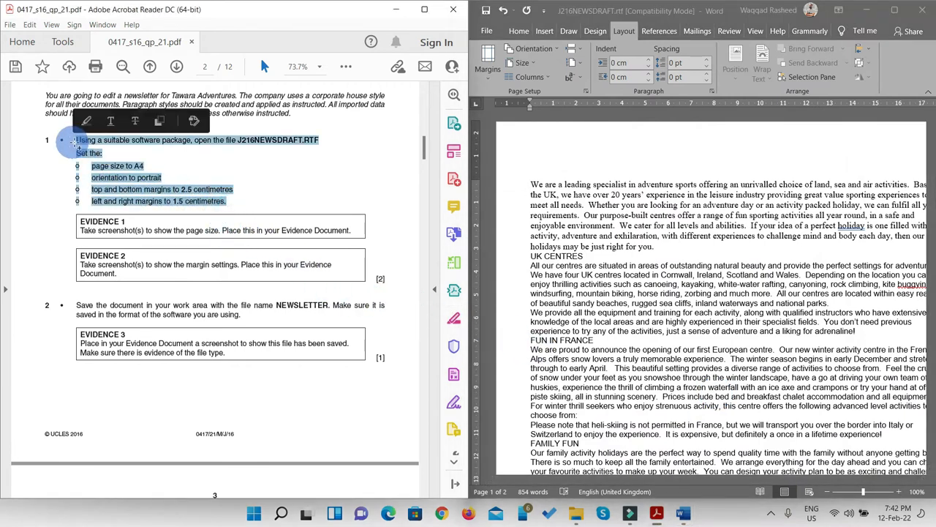
{"action": "left_click", "coordinate": [346, 66]}
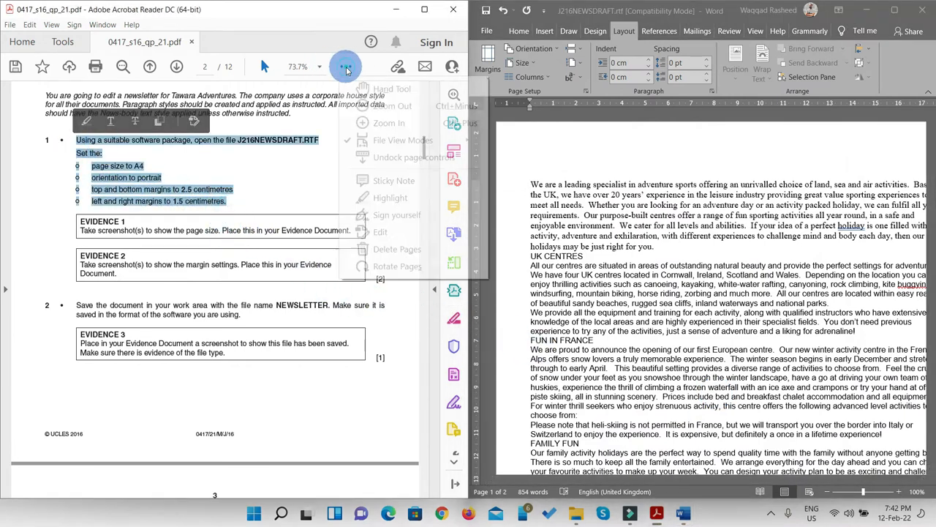
{"action": "left_click", "coordinate": [388, 198]}
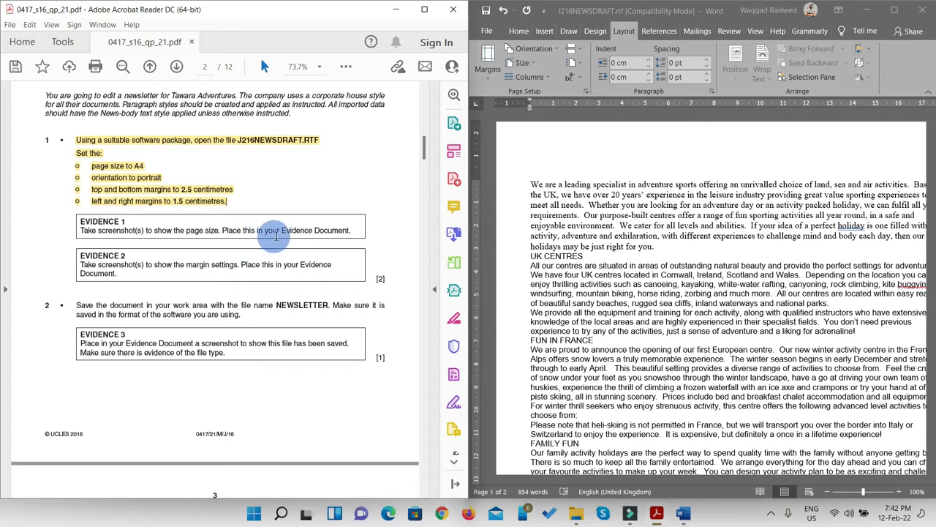
Maximize the newsletter draft and capture a screenshot of its paper size list with A4 selected
{"action": "left_click", "coordinate": [894, 11]}
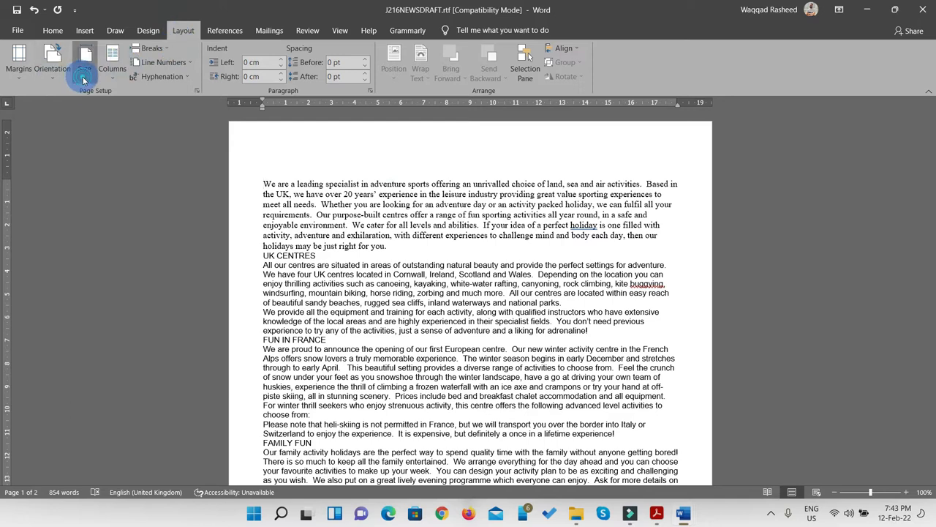
{"action": "left_click", "coordinate": [85, 73]}
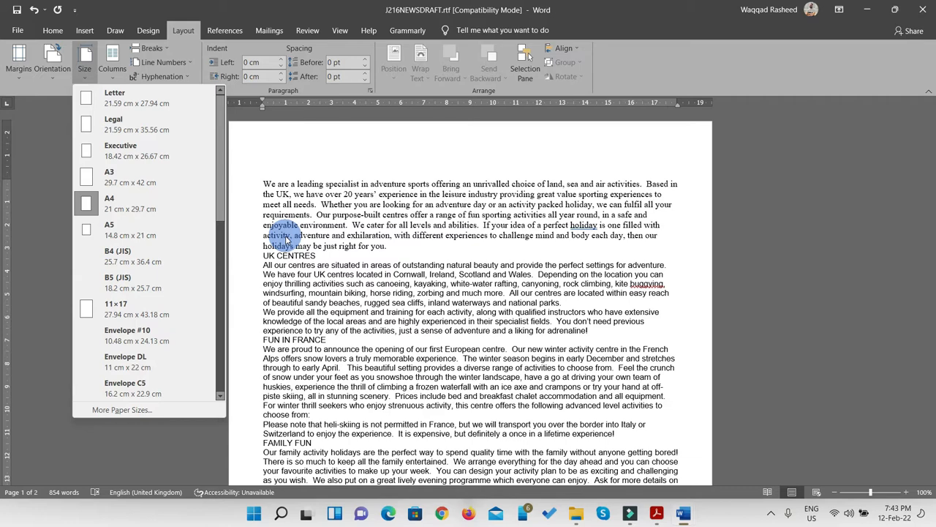
{"action": "key", "text": "super+shift+s"}
{"action": "left_click_drag", "start_coordinate": [71, 89], "coordinate": [225, 352]}
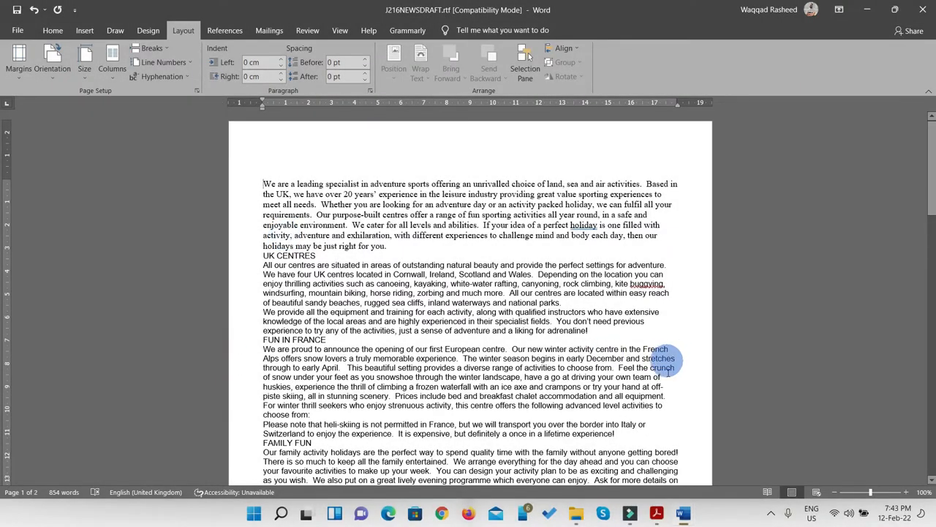
Switch to J216EVIDENCE0000.docx and paste the paper size screenshot under the EVIDENCE 1 heading
{"action": "mouse_move", "coordinate": [686, 518]}
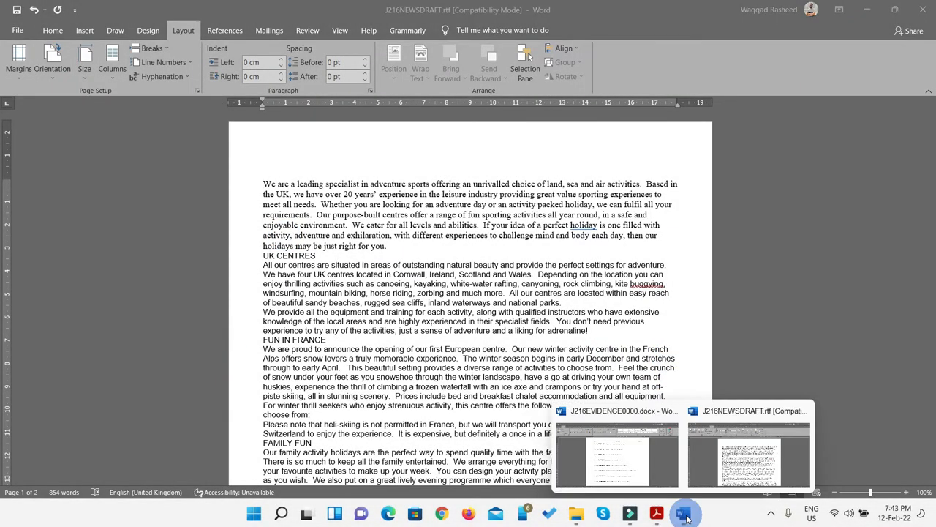
{"action": "left_click", "coordinate": [644, 461]}
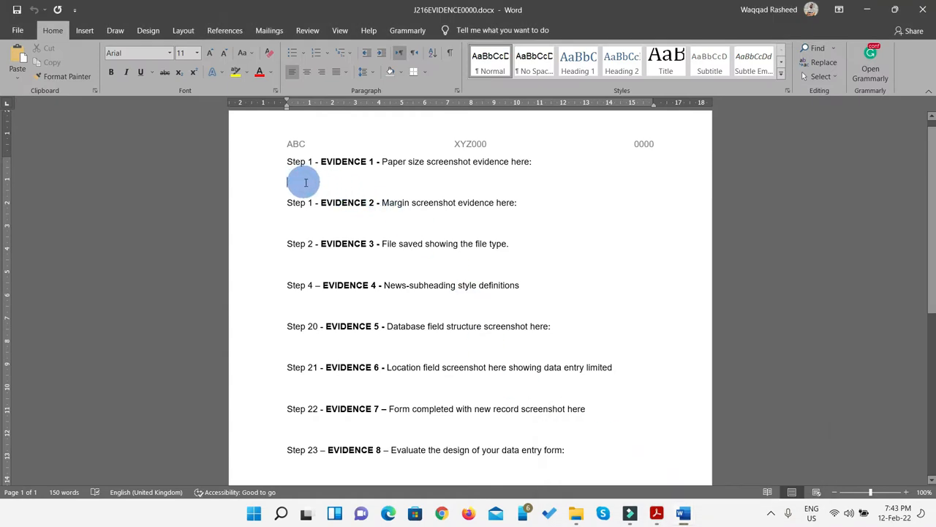
{"action": "key", "text": "ctrl+v"}
{"action": "scroll", "coordinate": [402, 265], "scroll_direction": "down", "scroll_amount": 2}
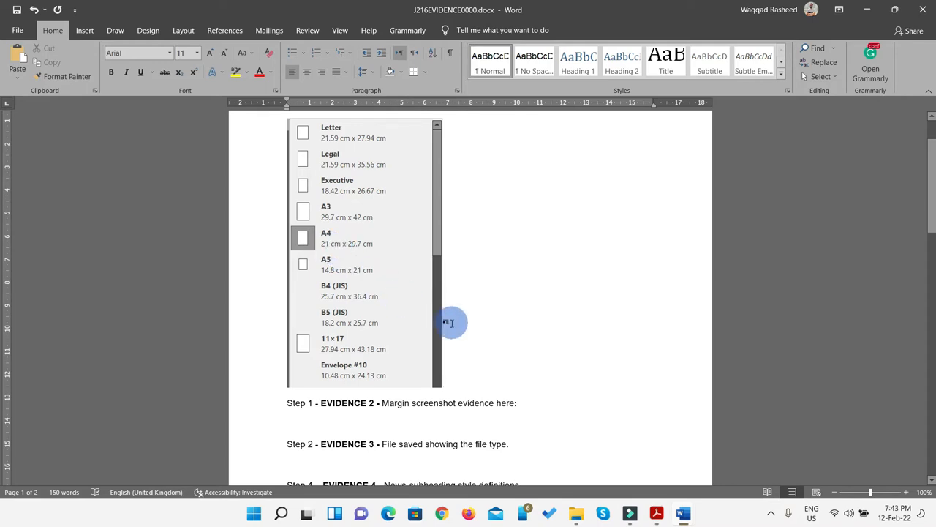
Place the Evidence Document beside the question paper, check the Evidence 2 requirement, and return to the newsletter draft
{"action": "key", "text": "super+Right"}
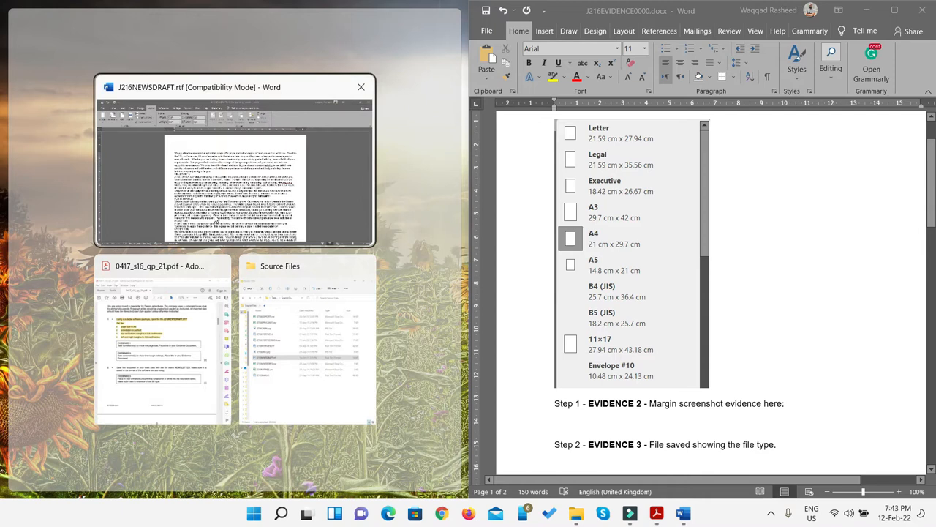
{"action": "left_click", "coordinate": [183, 322]}
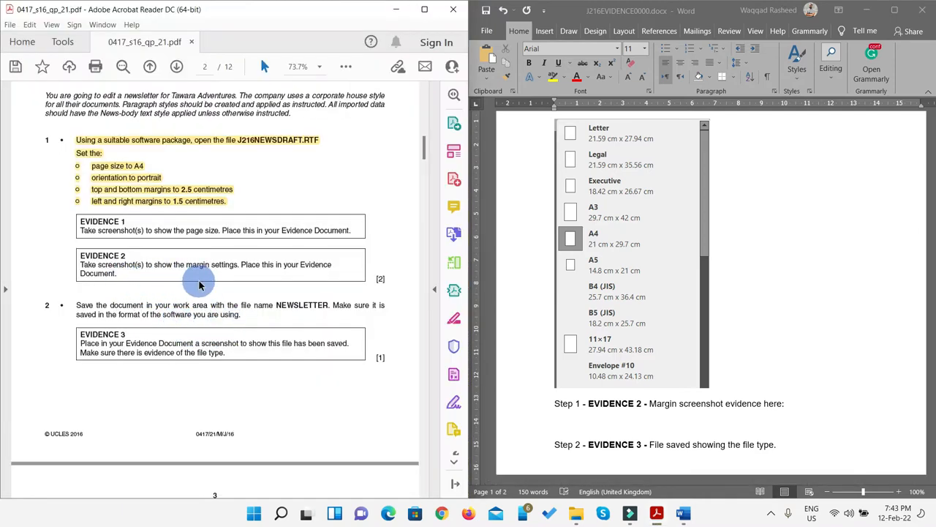
{"action": "left_click", "coordinate": [396, 20]}
{"action": "double_click", "coordinate": [415, 14]}
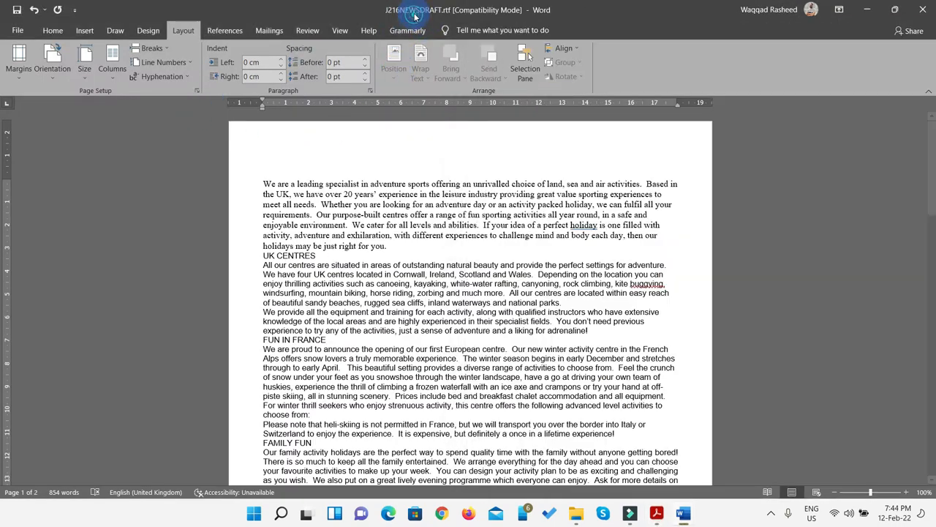
Open the newsletter's custom margin settings and capture a screenshot of the Page Setup dialog showing the margins
{"action": "left_click", "coordinate": [19, 59]}
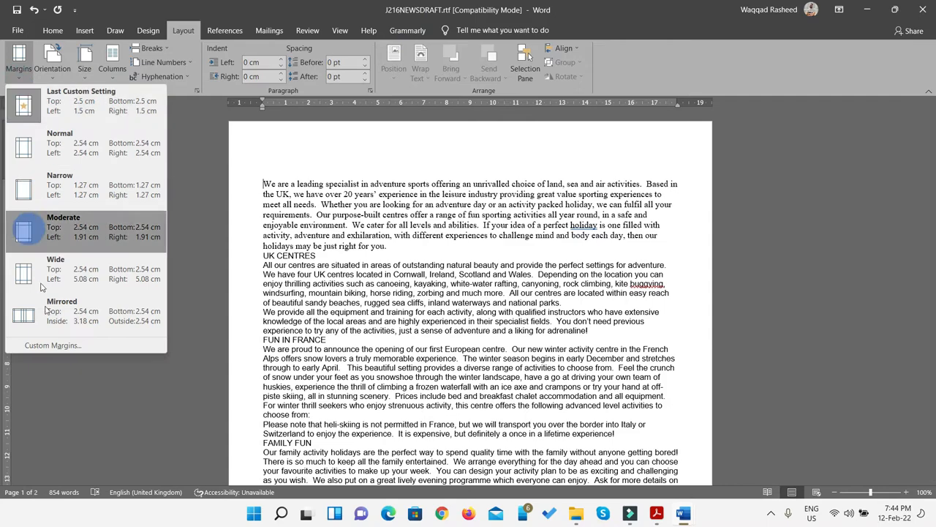
{"action": "left_click", "coordinate": [49, 345]}
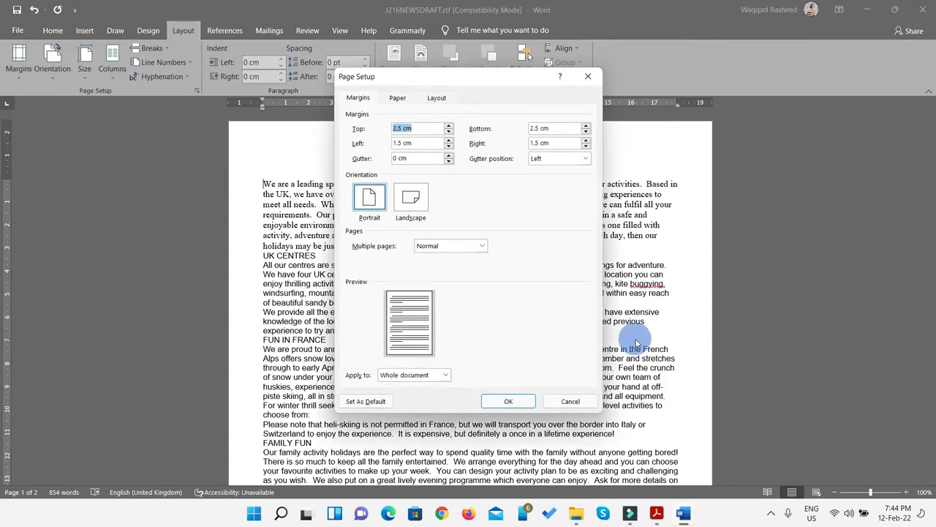
{"action": "key", "text": "super+shift+s"}
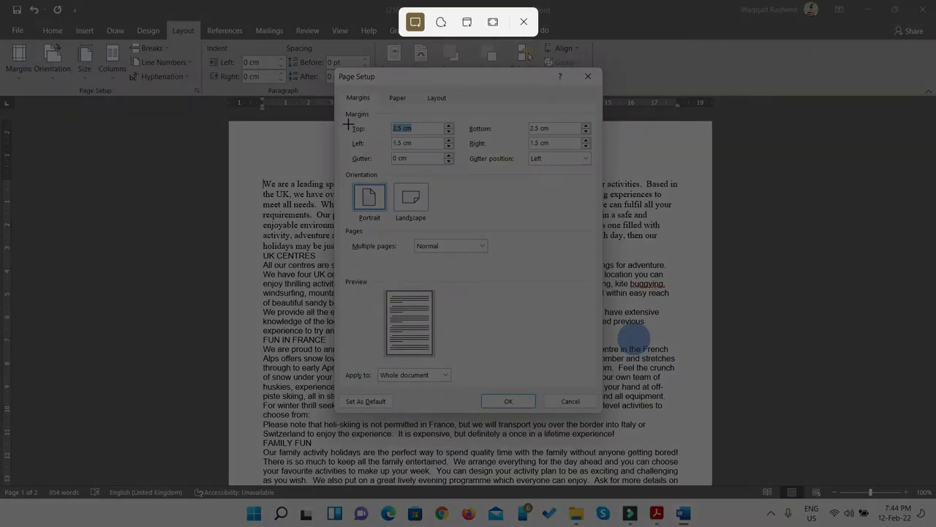
{"action": "left_click_drag", "start_coordinate": [335, 67], "coordinate": [603, 274]}
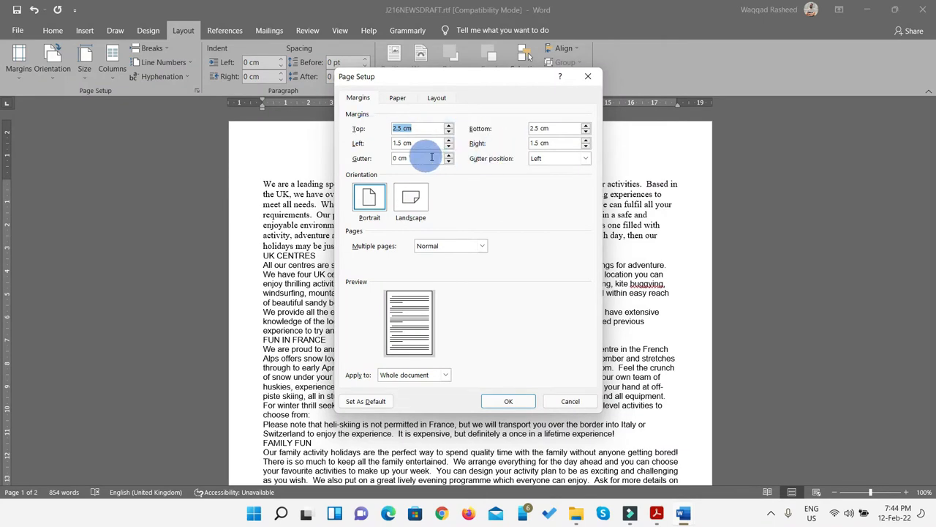
Close the newsletter's page setup without changes and paste the margin screenshot under EVIDENCE 2 in J216EVIDENCE0000.docx
{"action": "left_click", "coordinate": [681, 515]}
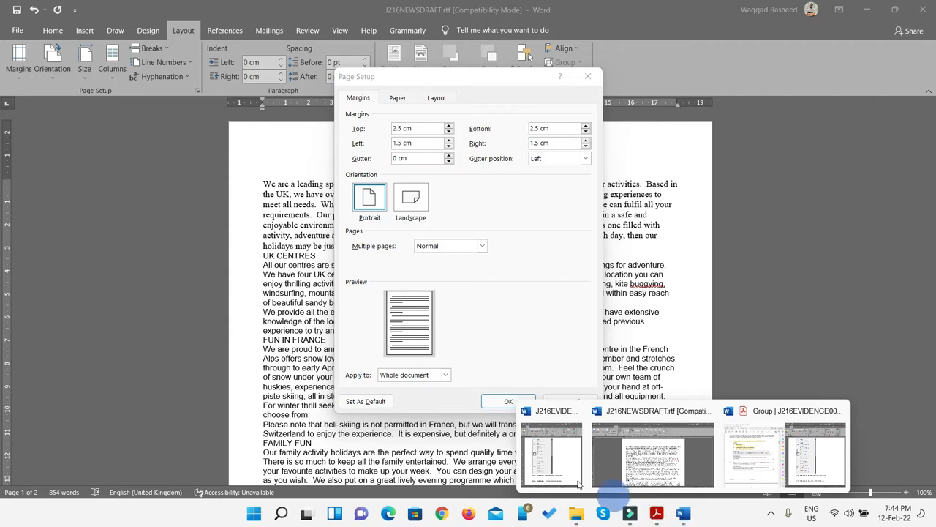
{"action": "left_click", "coordinate": [561, 465]}
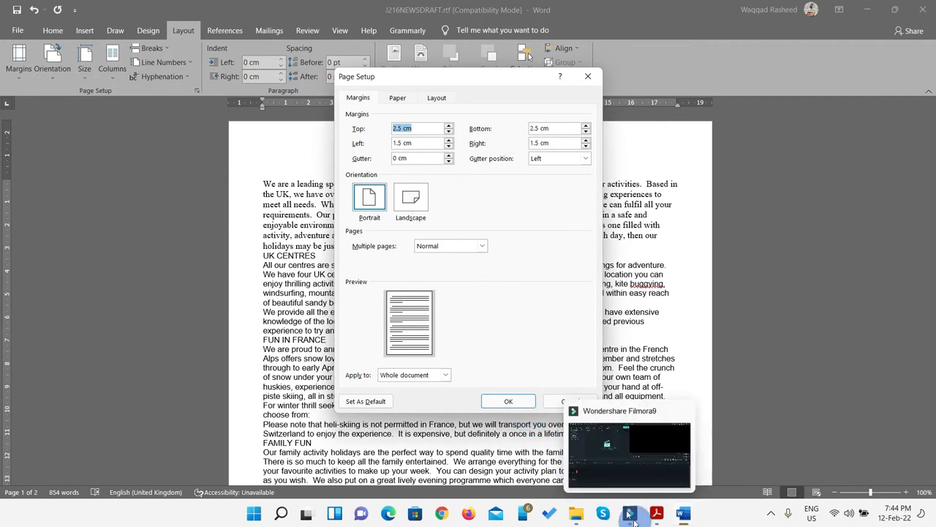
{"action": "left_click", "coordinate": [557, 402]}
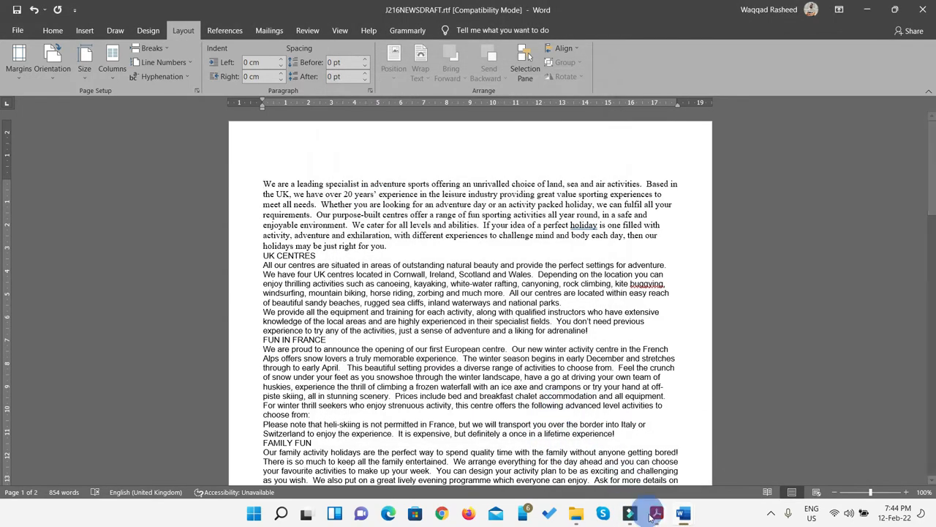
{"action": "left_click", "coordinate": [682, 514]}
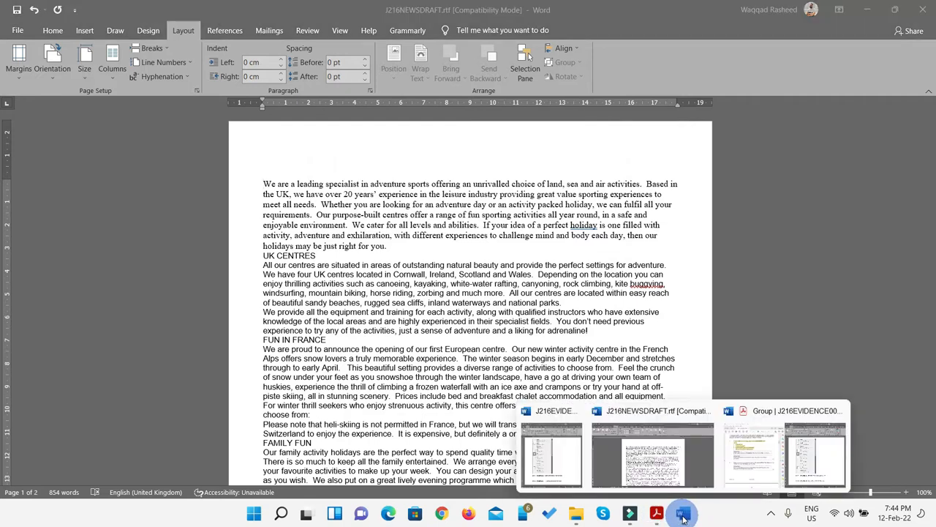
{"action": "left_click", "coordinate": [556, 459]}
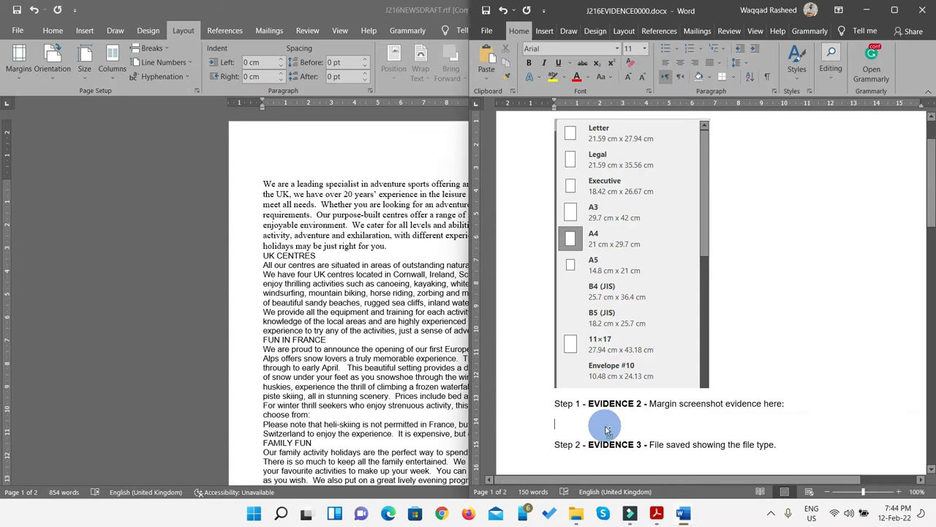
{"action": "key", "text": "ctrl+v"}
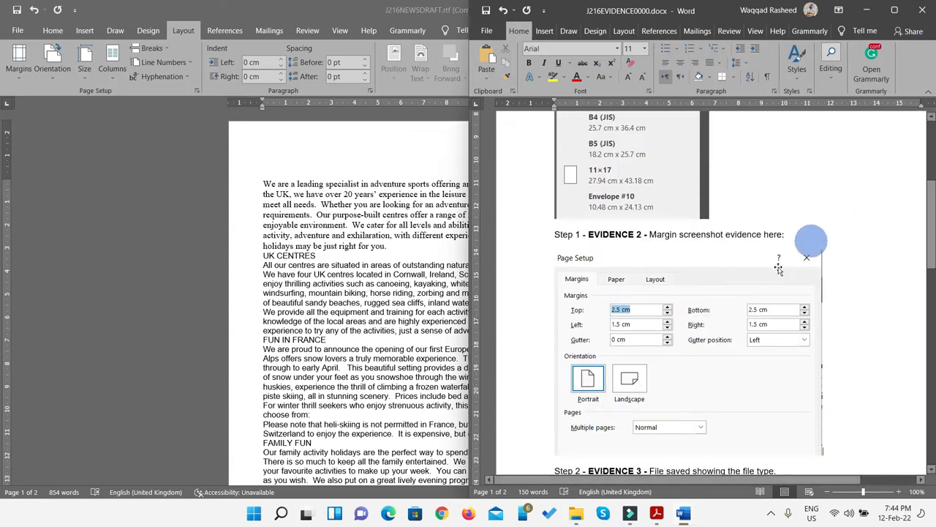
{"action": "scroll", "coordinate": [812, 242], "scroll_direction": "down", "scroll_amount": 1}
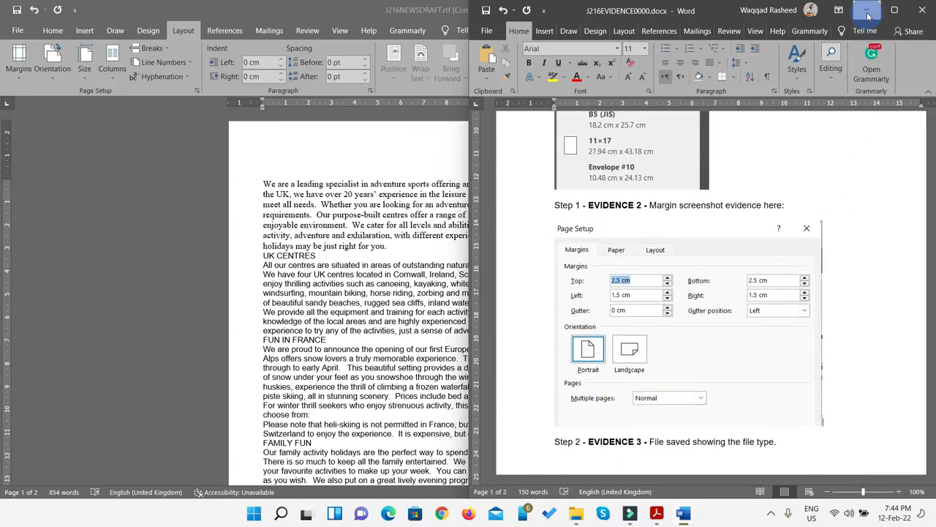
Minimize the Evidence Document and arrange the newsletter draft side by side with the question paper
{"action": "left_click", "coordinate": [868, 13]}
{"action": "key", "text": "super+Right"}
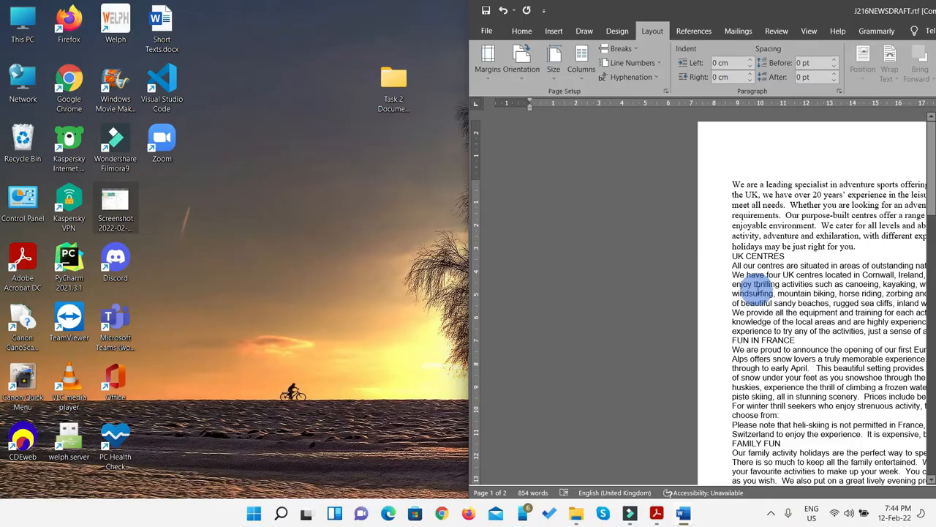
{"action": "left_click", "coordinate": [267, 190]}
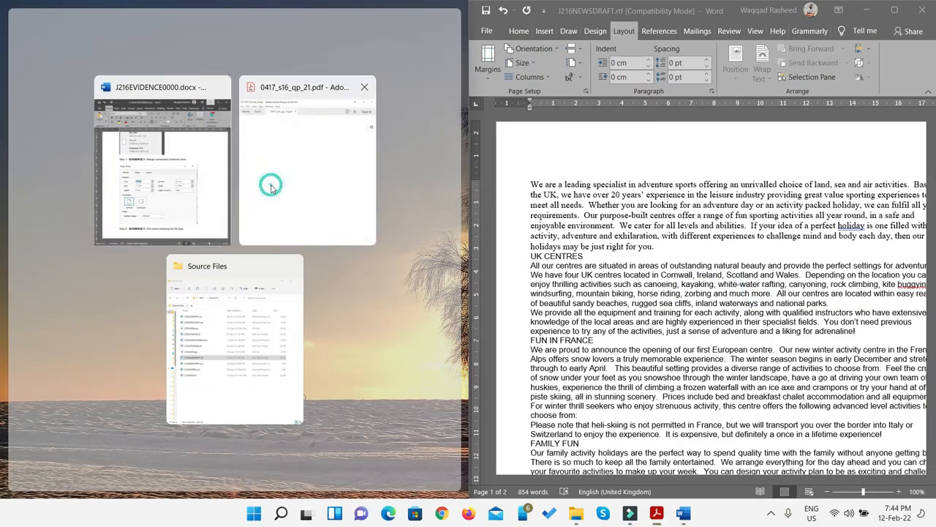
Highlight the EVIDENCE 1 and EVIDENCE 2 instructions in the question paper 0417_s16_qp_21.pdf
{"action": "scroll", "coordinate": [259, 245], "scroll_direction": "down", "scroll_amount": 1}
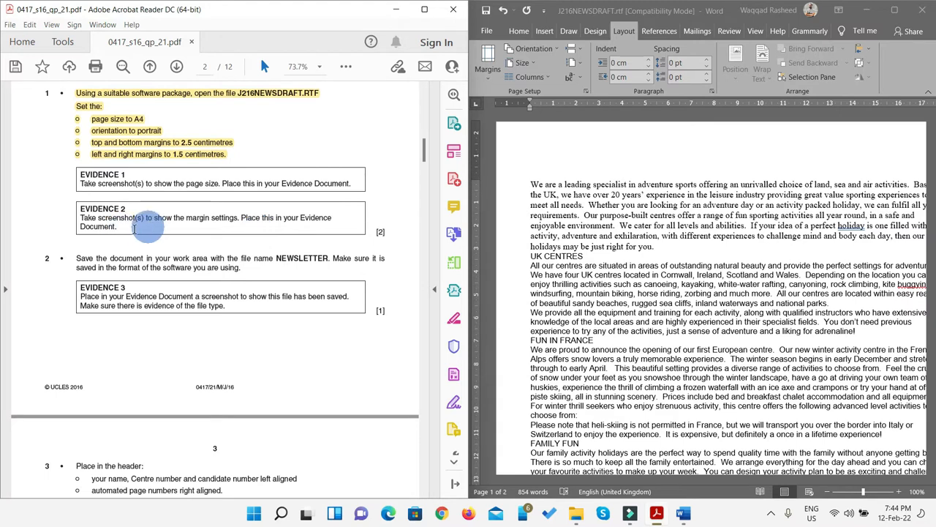
{"action": "left_click_drag", "start_coordinate": [119, 227], "coordinate": [81, 174]}
{"action": "left_click", "coordinate": [346, 66]}
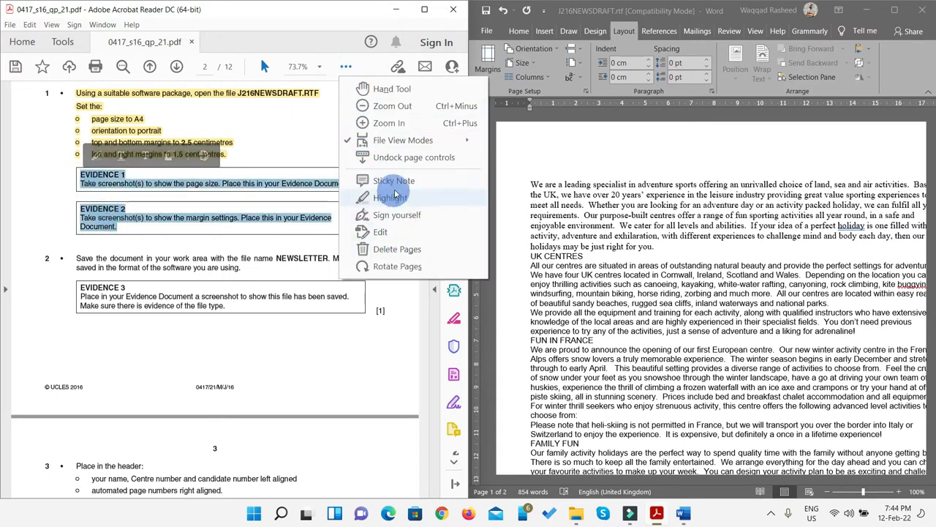
{"action": "left_click", "coordinate": [395, 199]}
Save the newsletter draft in the Source Files folder as NEWSLETTER in Word Document (*.docx) format, accepting the file format upgrade
{"action": "scroll", "coordinate": [242, 247], "scroll_direction": "down", "scroll_amount": 2}
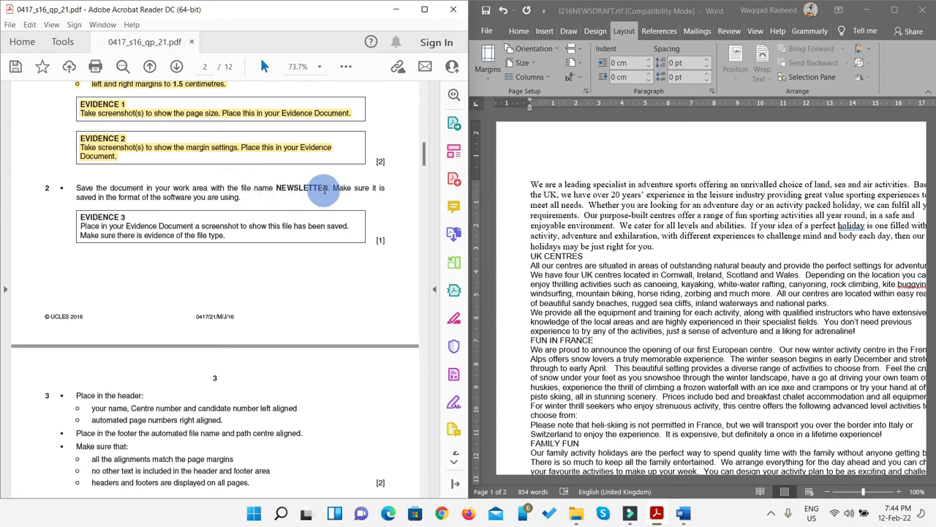
{"action": "left_click_drag", "start_coordinate": [330, 188], "coordinate": [276, 189]}
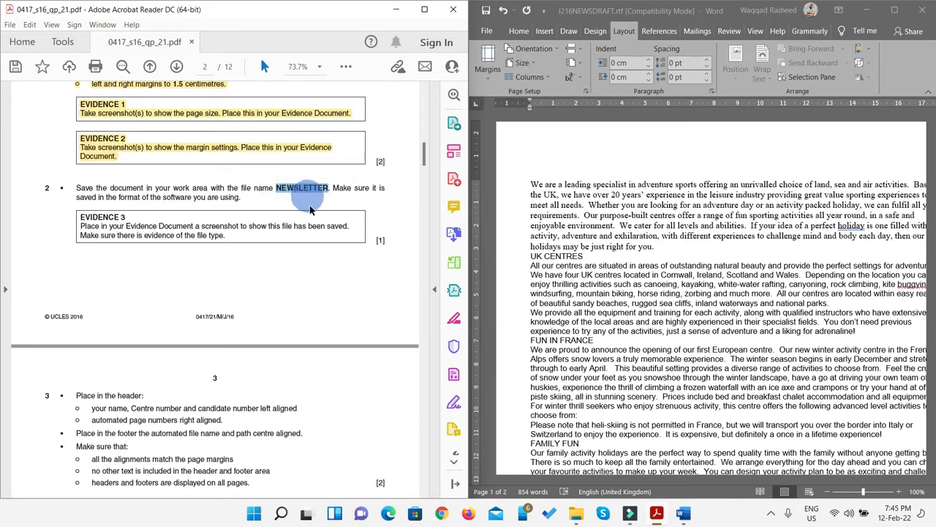
{"action": "left_click", "coordinate": [482, 29]}
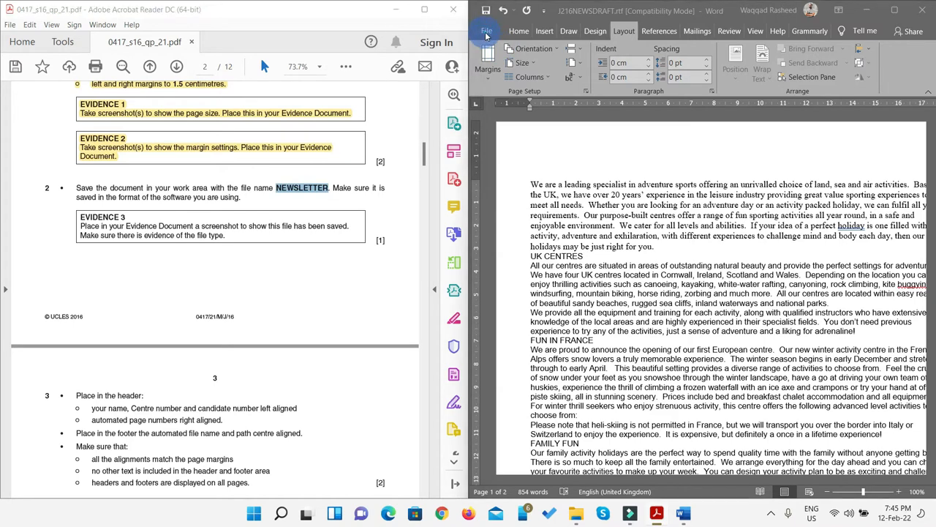
{"action": "left_click", "coordinate": [894, 9]}
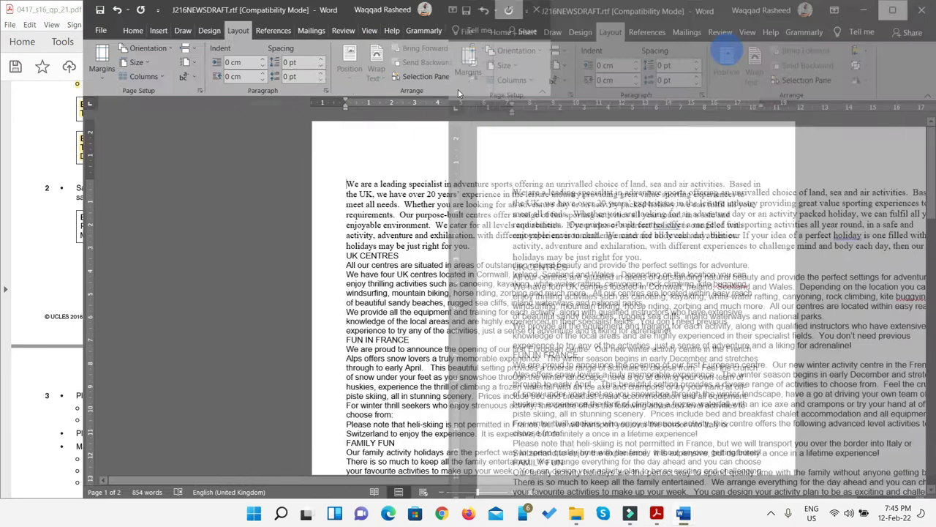
{"action": "left_click", "coordinate": [29, 33]}
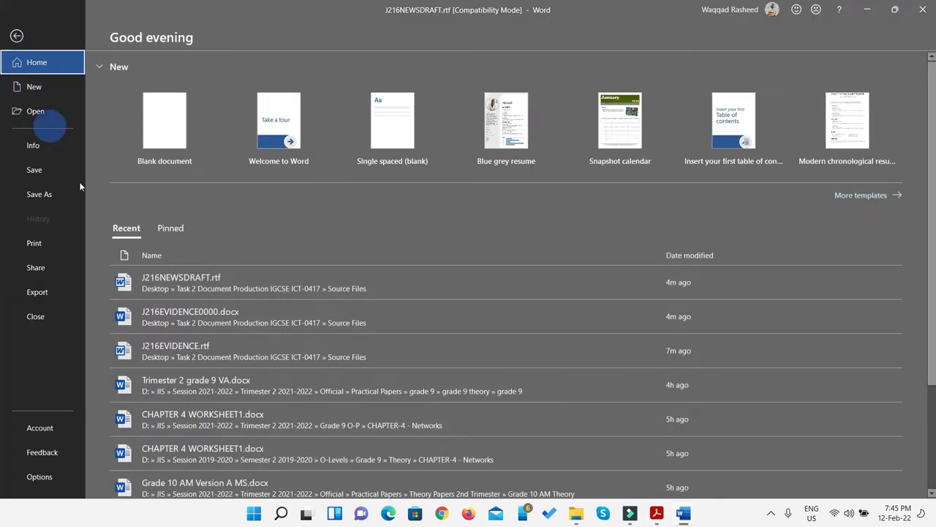
{"action": "left_click", "coordinate": [48, 193]}
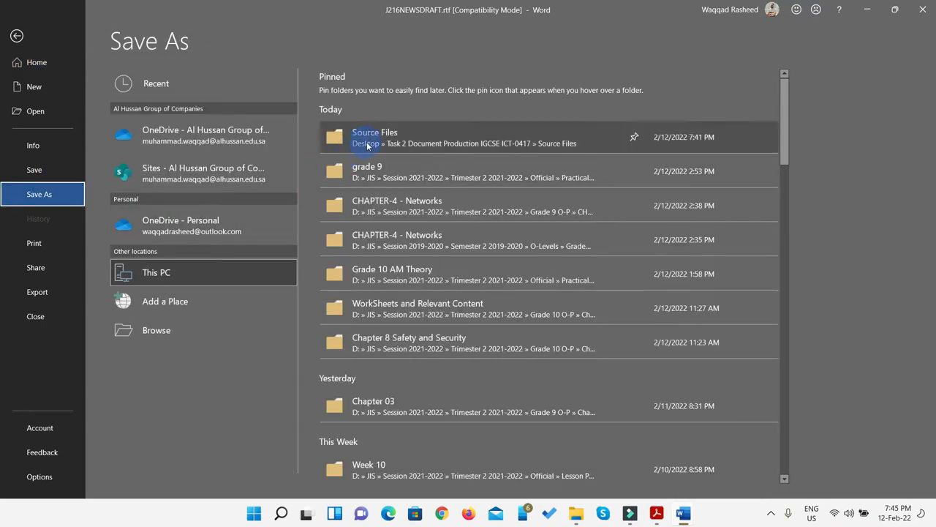
{"action": "left_click", "coordinate": [367, 145]}
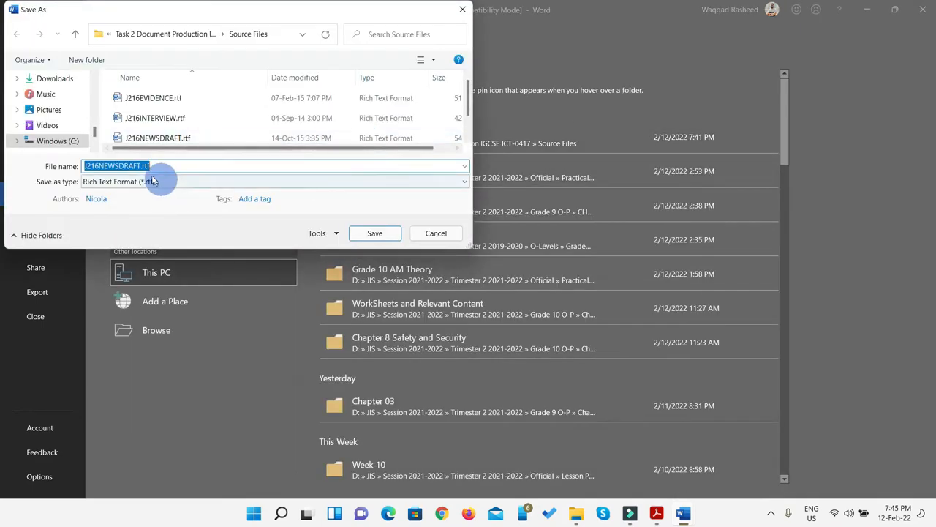
{"action": "type", "text": "NEWSLETTER"}
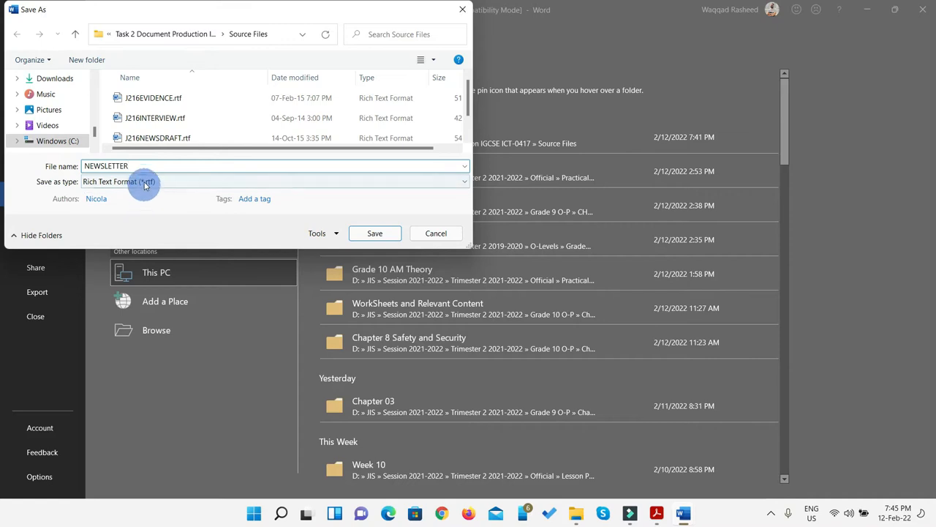
{"action": "left_click", "coordinate": [145, 182]}
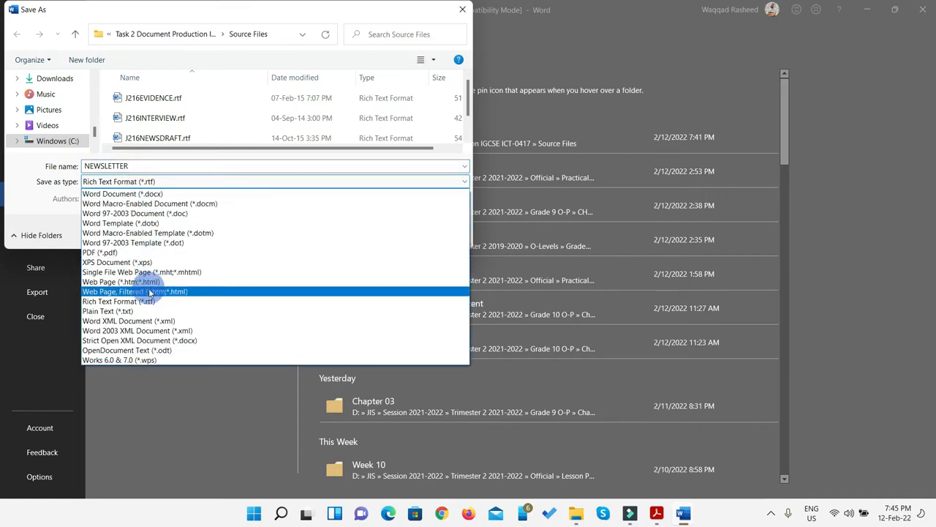
{"action": "left_click", "coordinate": [123, 193]}
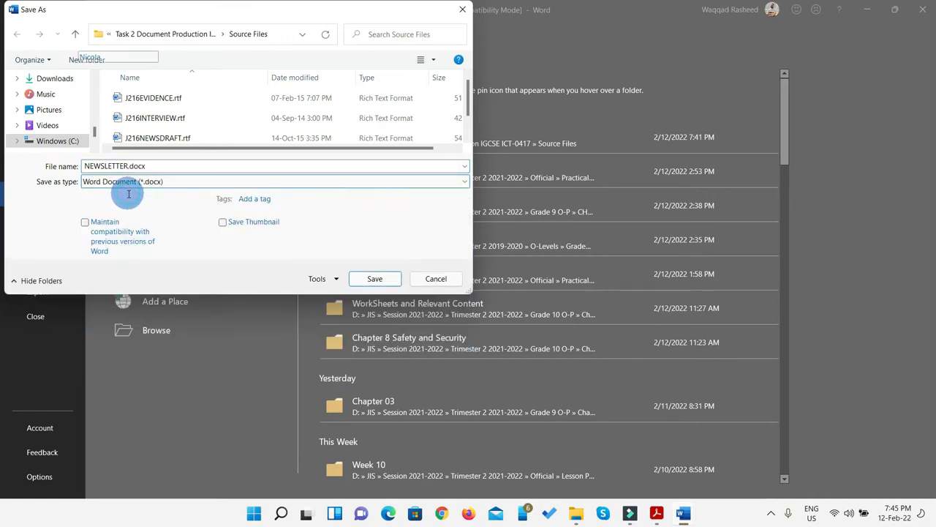
{"action": "left_click", "coordinate": [374, 279]}
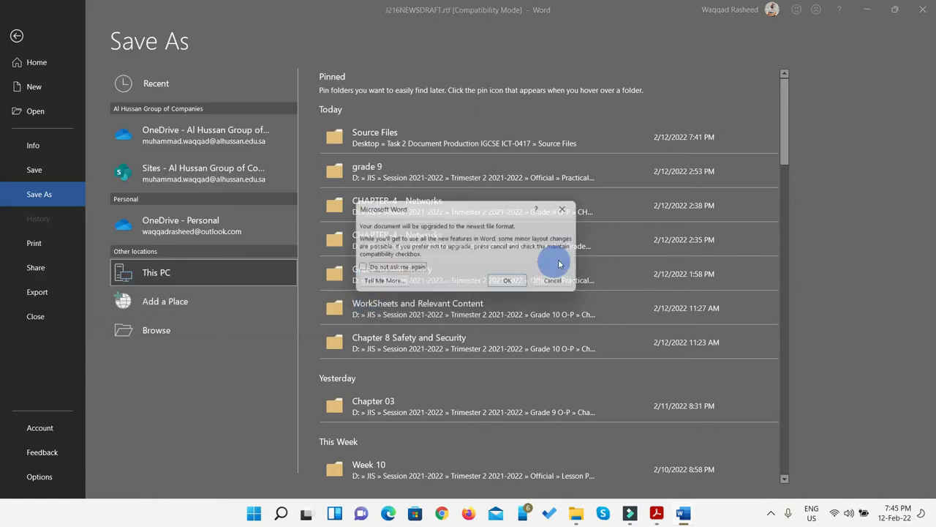
{"action": "left_click", "coordinate": [513, 285]}
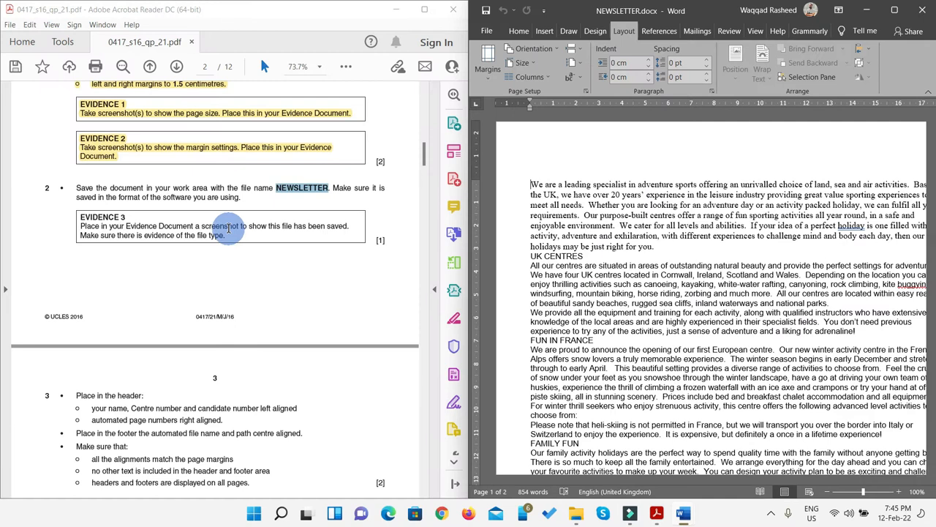
Highlight the step 2 instruction and the EVIDENCE 3 box in the question paper
{"action": "scroll", "coordinate": [229, 232], "scroll_direction": "down", "scroll_amount": 1}
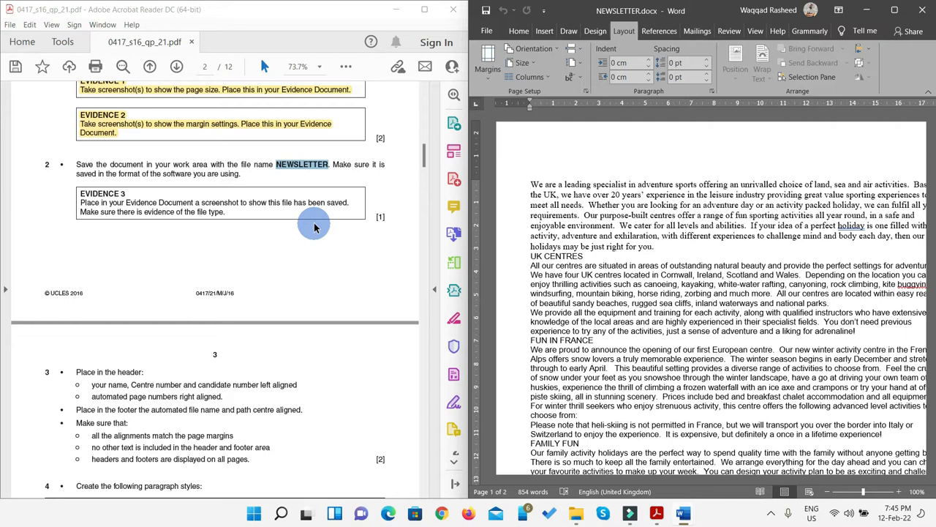
{"action": "left_click_drag", "start_coordinate": [228, 213], "coordinate": [78, 159]}
{"action": "left_click", "coordinate": [346, 67]}
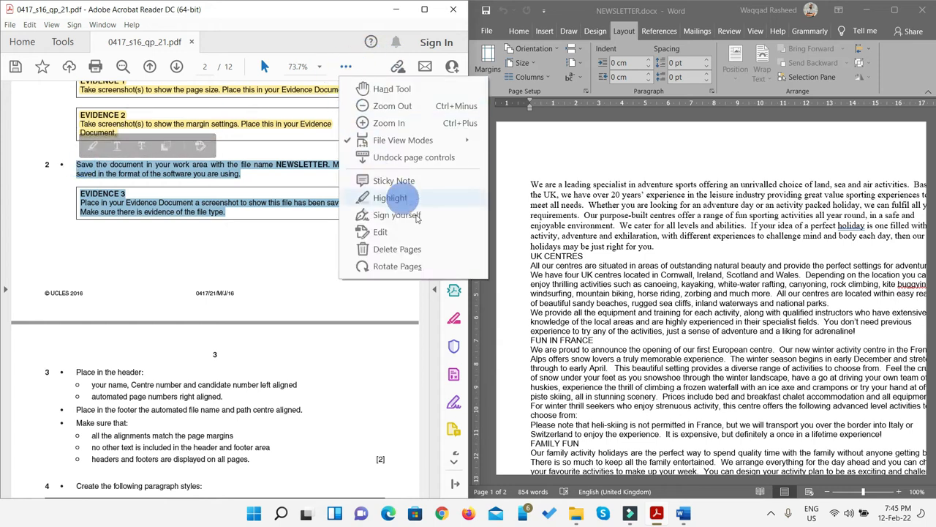
{"action": "left_click", "coordinate": [388, 199]}
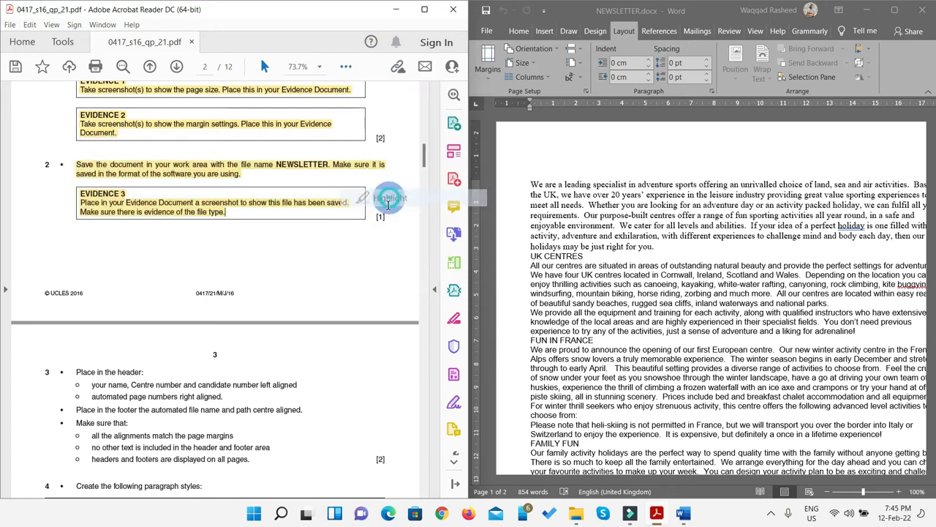
Show the Source Files folder full screen, widen its Type column to fit full descriptions, and place that column directly after Name
{"action": "left_click", "coordinate": [866, 10]}
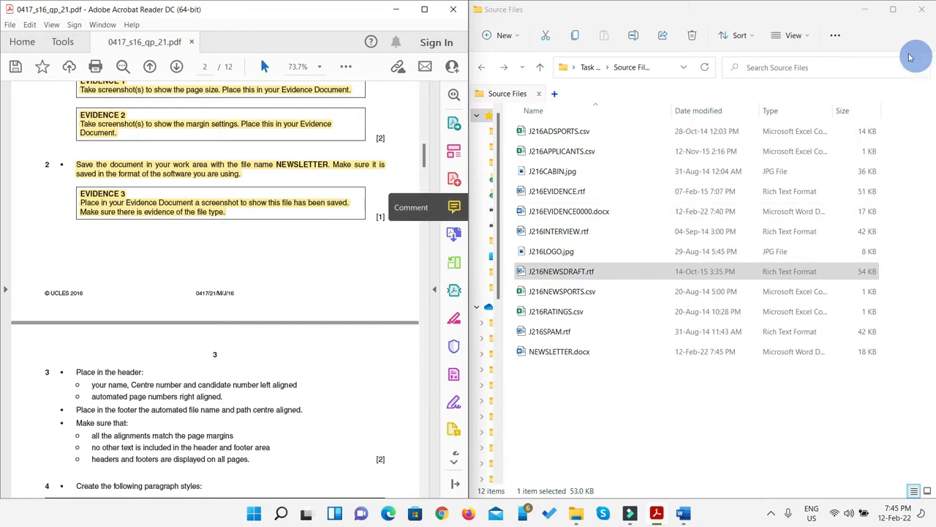
{"action": "left_click", "coordinate": [892, 9]}
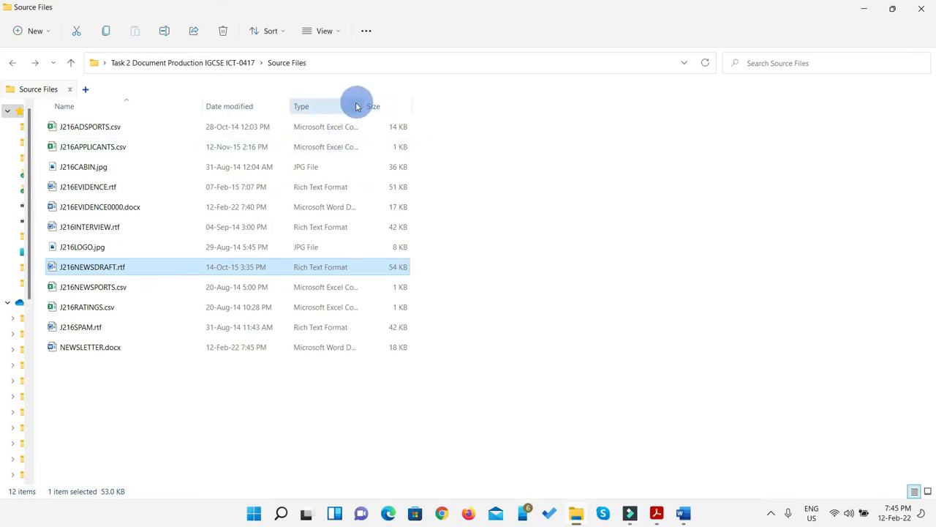
{"action": "left_click_drag", "start_coordinate": [365, 101], "coordinate": [491, 103]}
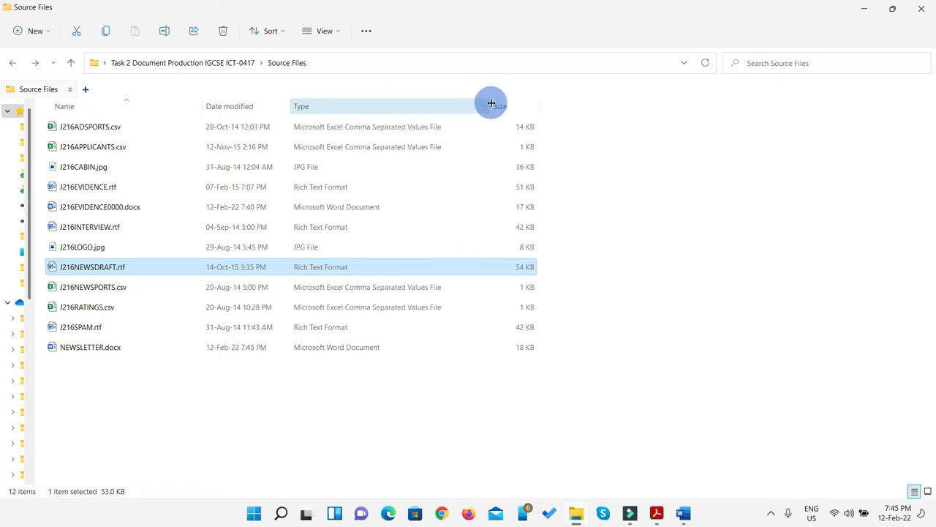
{"action": "left_click_drag", "start_coordinate": [364, 107], "coordinate": [265, 109]}
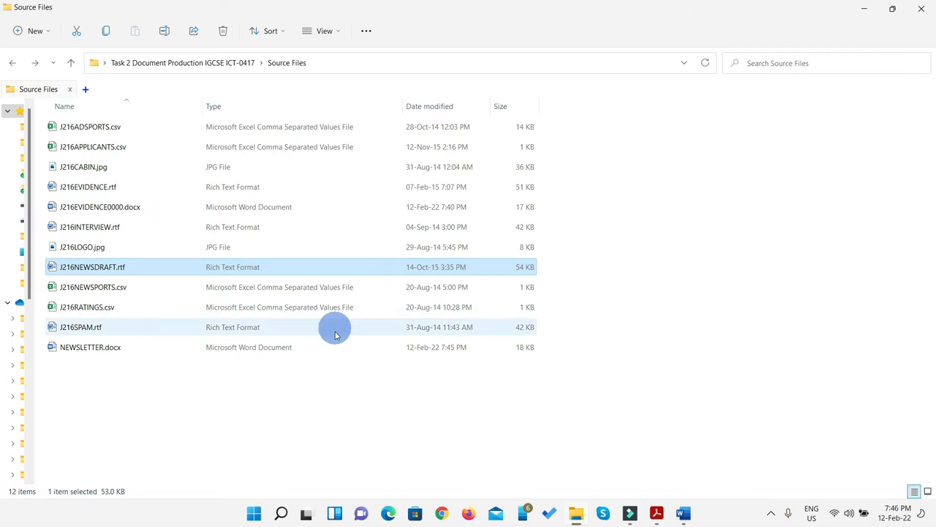
Select NEWSLETTER.docx in the Source Files folder and capture a screenshot of its row with the name and file type
{"action": "left_click", "coordinate": [106, 349]}
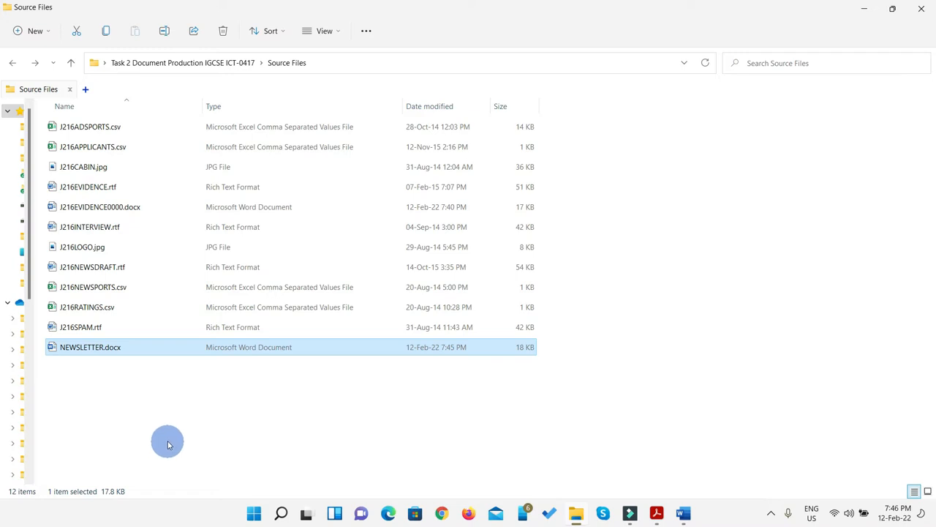
{"action": "key", "text": "super+shift+s"}
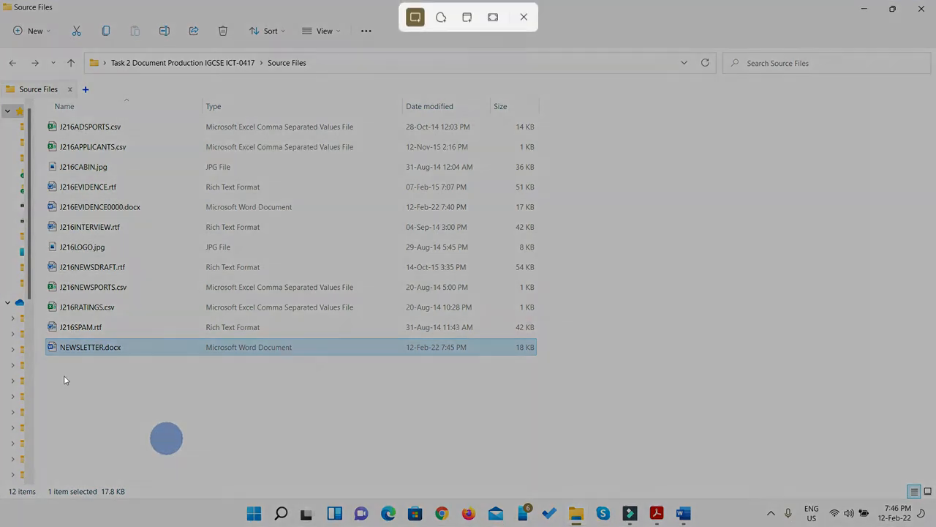
{"action": "left_click_drag", "start_coordinate": [36, 329], "coordinate": [576, 372]}
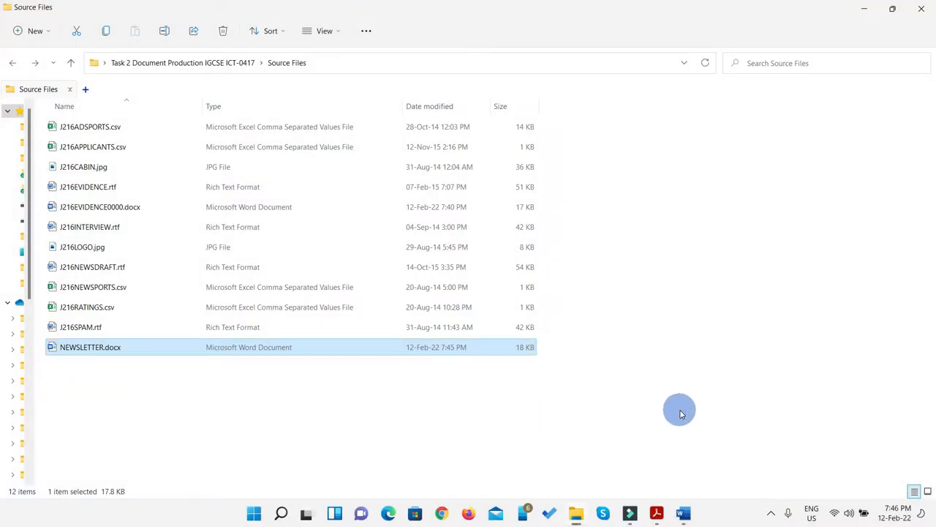
Paste the saved-file screenshot under EVIDENCE 3 in J216EVIDENCE0000.docx
{"action": "mouse_move", "coordinate": [682, 512]}
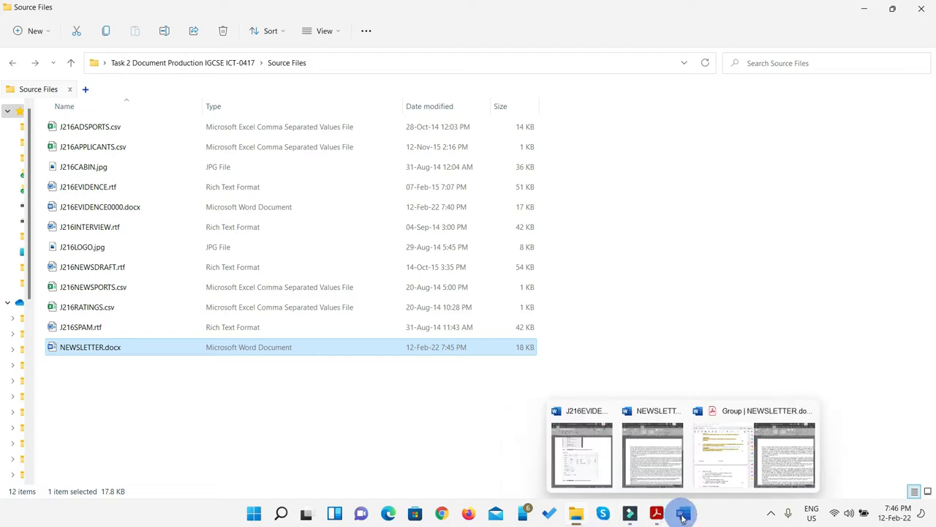
{"action": "left_click", "coordinate": [565, 458]}
{"action": "scroll", "coordinate": [614, 410], "scroll_direction": "down", "scroll_amount": 3}
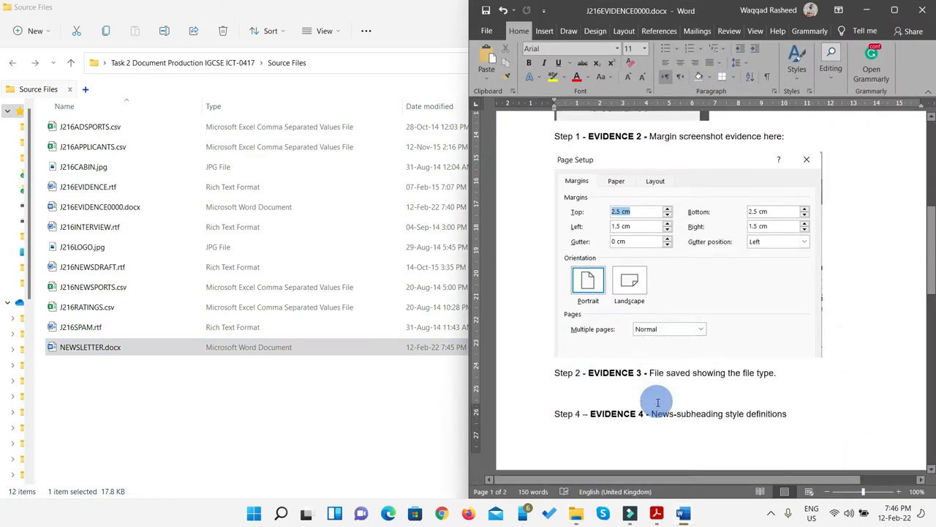
{"action": "key", "text": "ctrl+v"}
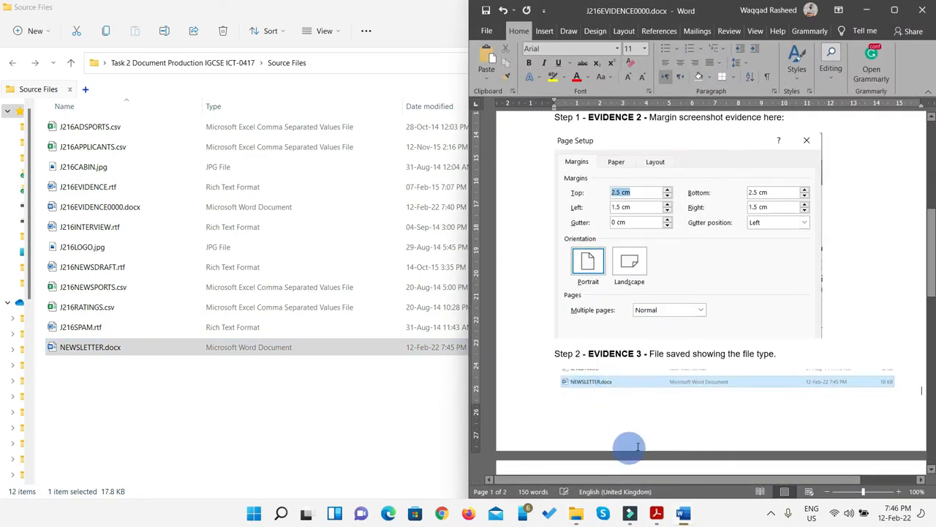
{"action": "scroll", "coordinate": [714, 412], "scroll_direction": "down", "scroll_amount": 1}
{"action": "scroll", "coordinate": [714, 412], "scroll_direction": "down", "scroll_amount": 1}
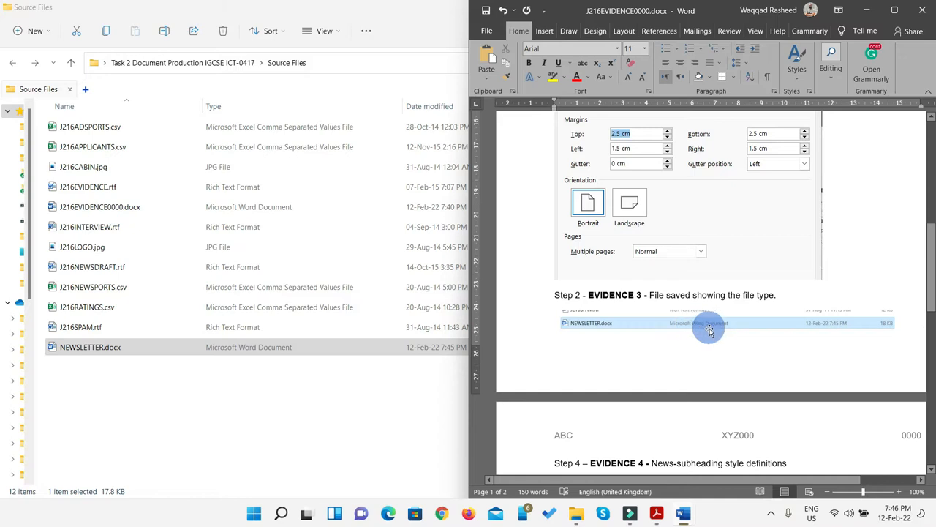
Minimize the Evidence Document and Source Files folder, and bring up NEWSLETTER.docx beside the question paper's step 3 header and footer instructions
{"action": "left_click", "coordinate": [866, 10]}
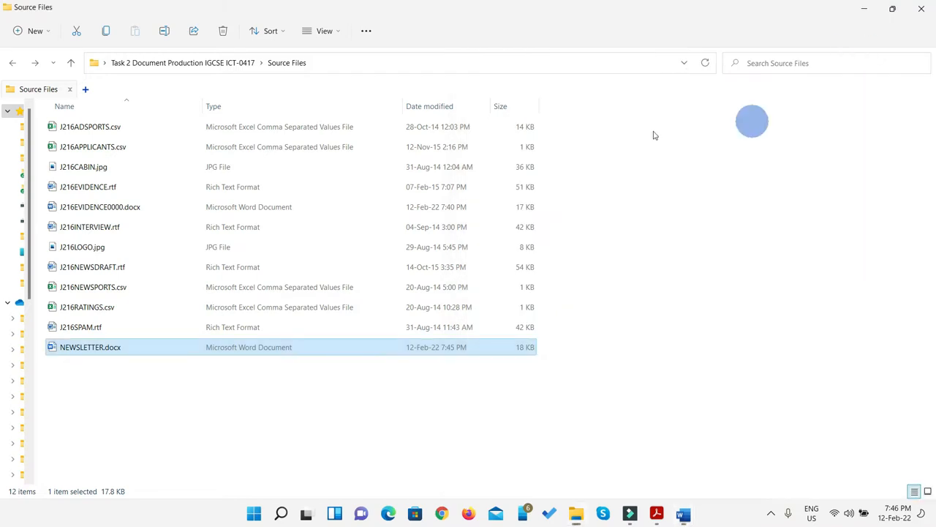
{"action": "left_click", "coordinate": [867, 9]}
{"action": "scroll", "coordinate": [355, 290], "scroll_direction": "down", "scroll_amount": 3}
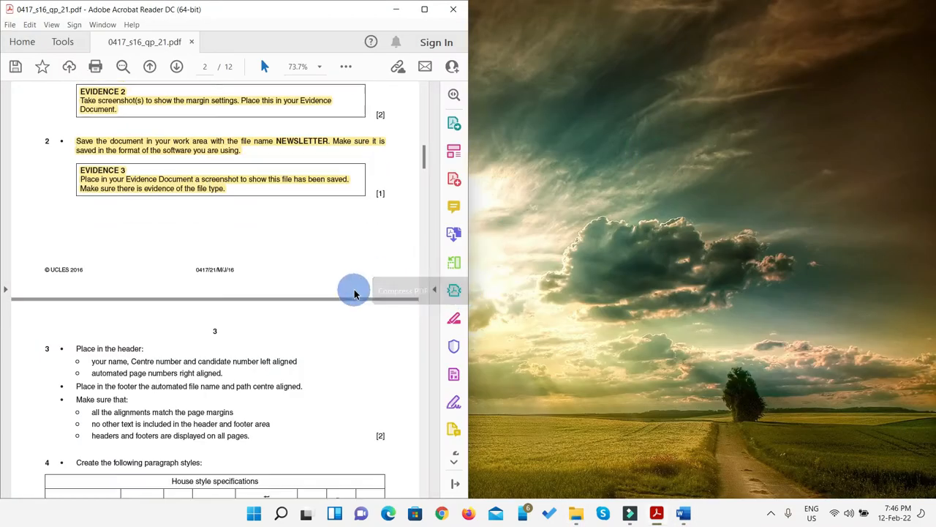
{"action": "scroll", "coordinate": [354, 294], "scroll_direction": "down", "scroll_amount": 2}
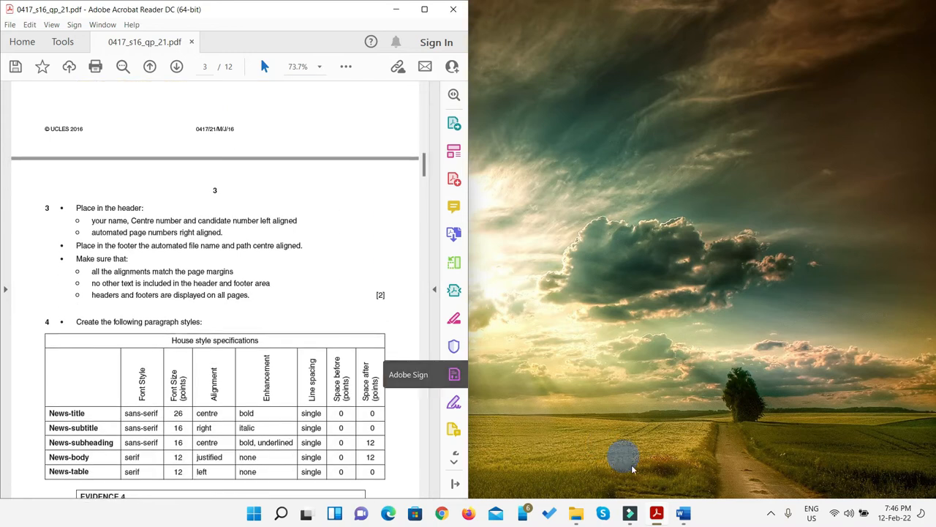
{"action": "left_click", "coordinate": [684, 516]}
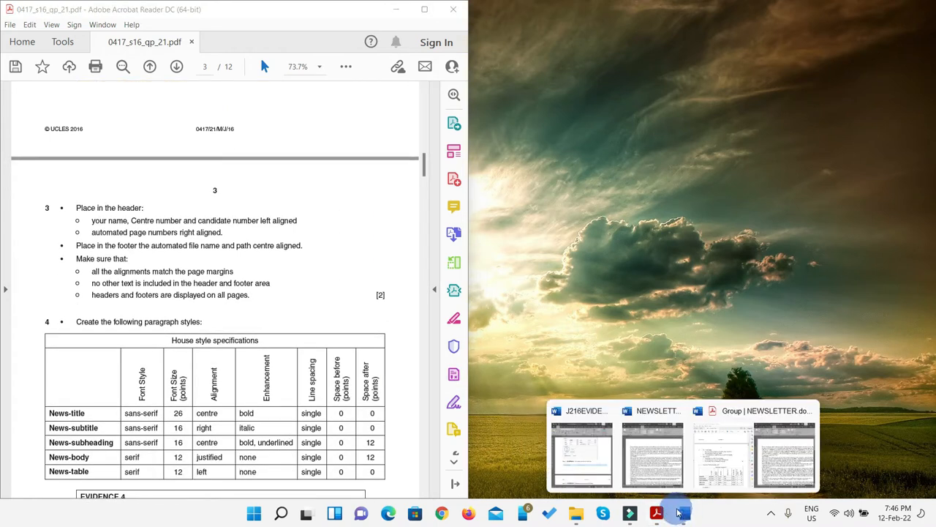
{"action": "left_click", "coordinate": [768, 459]}
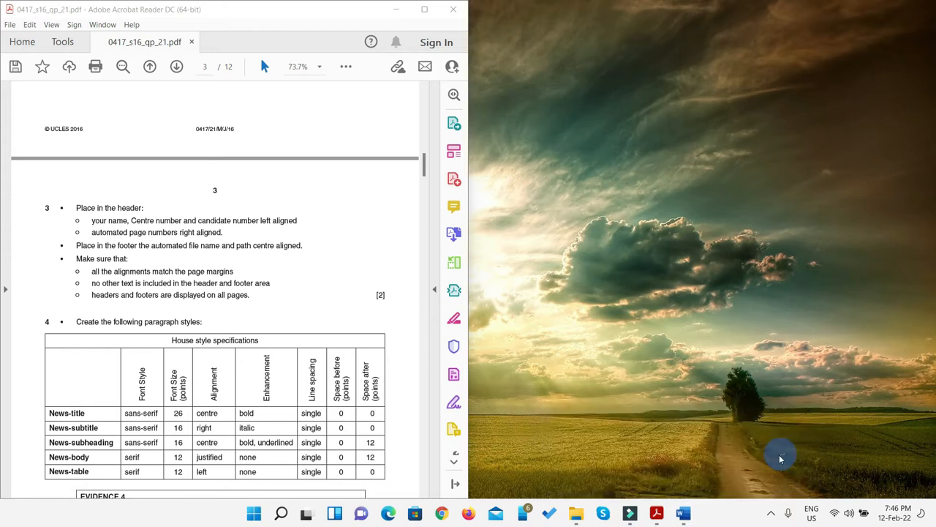
{"action": "scroll", "coordinate": [318, 310], "scroll_direction": "down", "scroll_amount": 1}
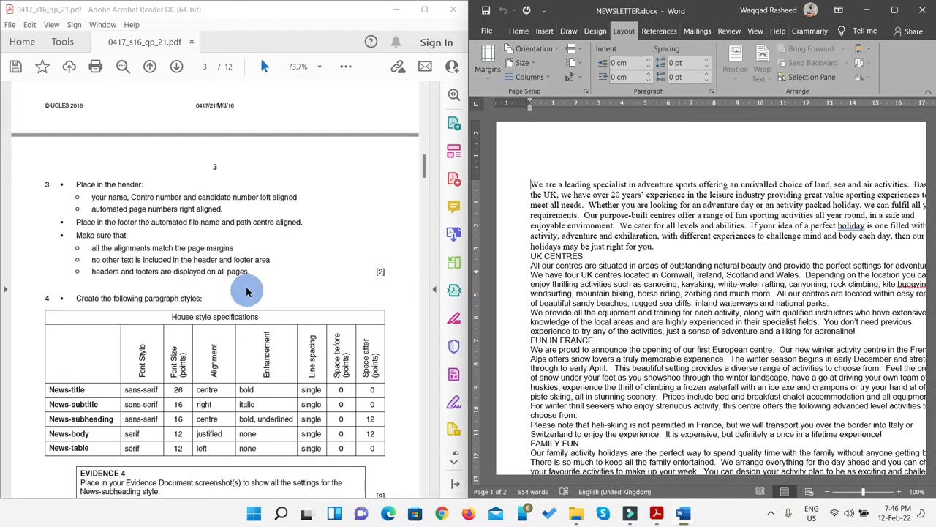
{"action": "scroll", "coordinate": [247, 293], "scroll_direction": "down", "scroll_amount": 1}
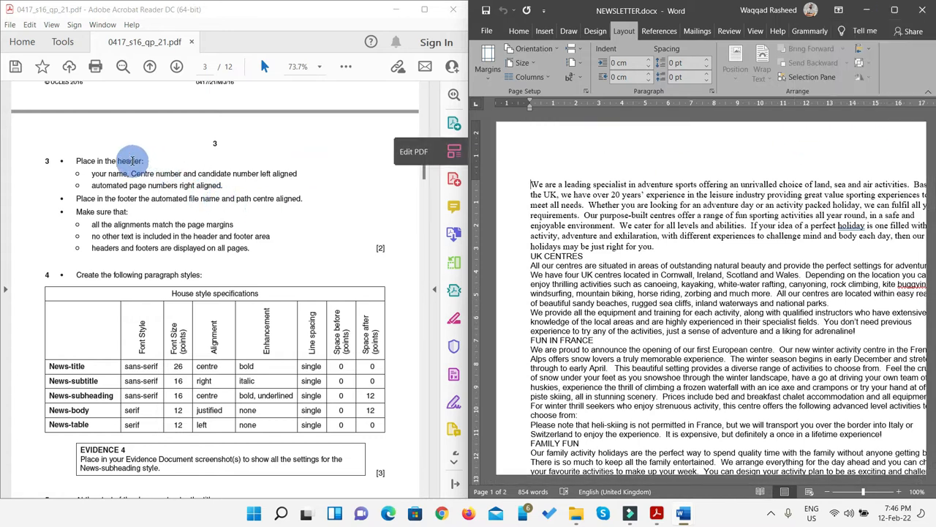
Insert a Blank (Three Columns) header in NEWSLETTER.docx
{"action": "left_click", "coordinate": [893, 9]}
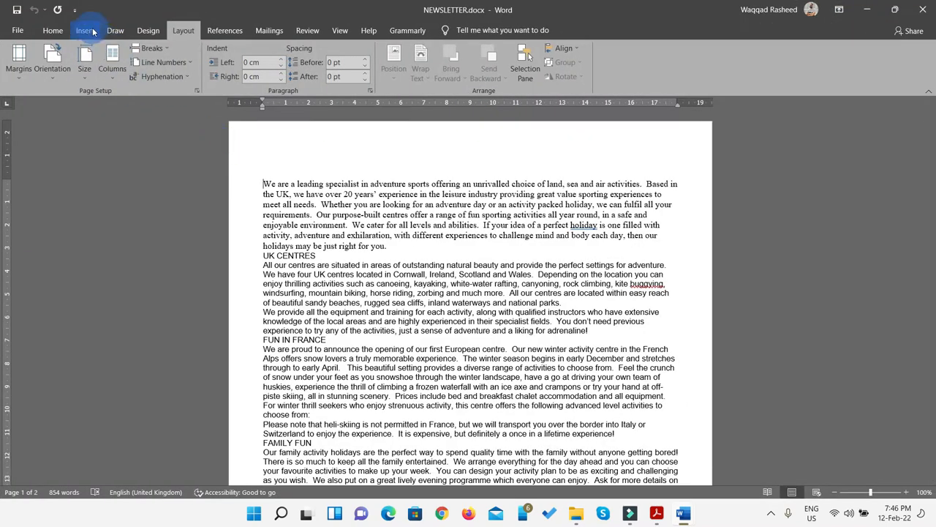
{"action": "left_click", "coordinate": [86, 32]}
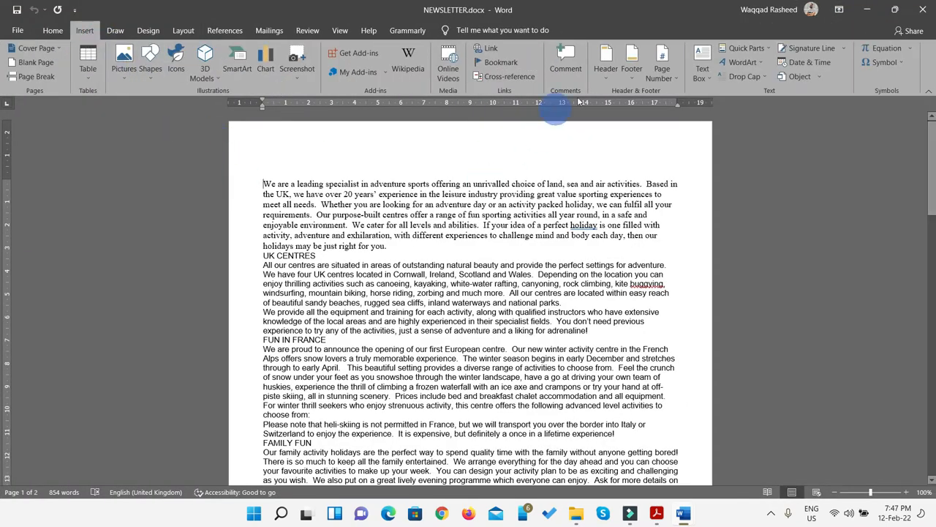
{"action": "left_click", "coordinate": [606, 77]}
{"action": "left_click", "coordinate": [708, 194]}
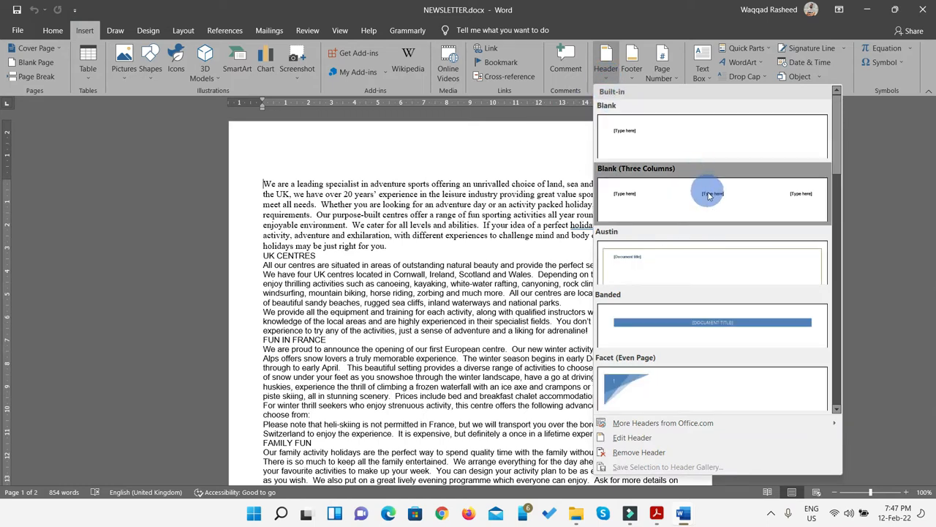
{"action": "left_click", "coordinate": [708, 195]}
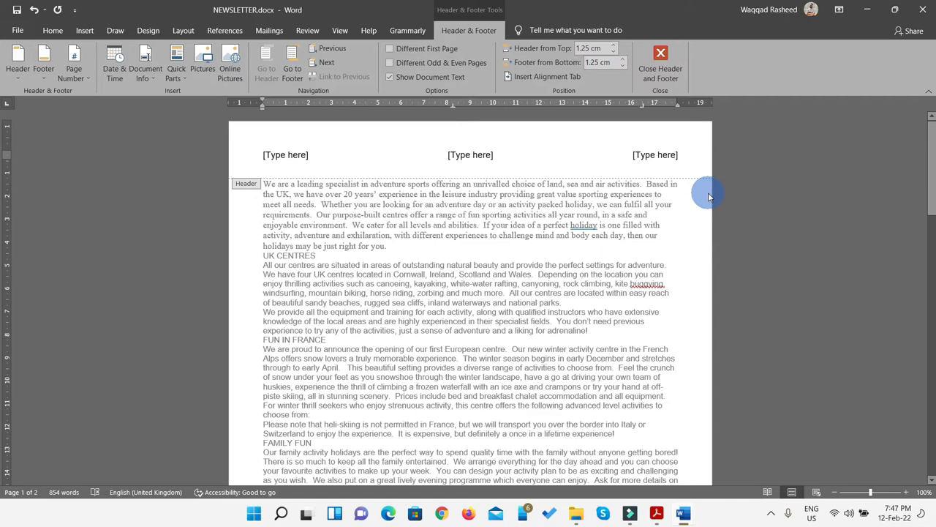
Replace the header's left placeholder with the candidate's name, Centre number and candidate number, separated by commas
{"action": "key", "text": "super+Right"}
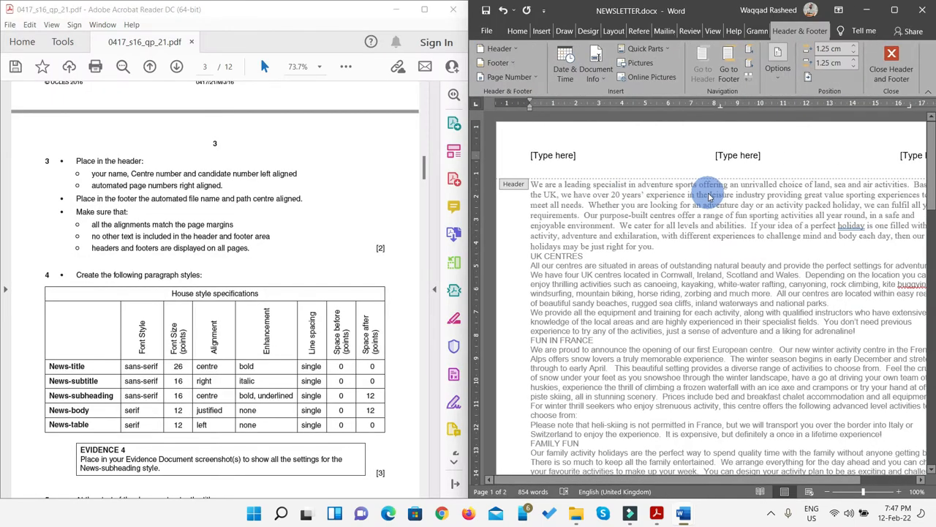
{"action": "left_click", "coordinate": [495, 203]}
{"action": "left_click", "coordinate": [517, 192]}
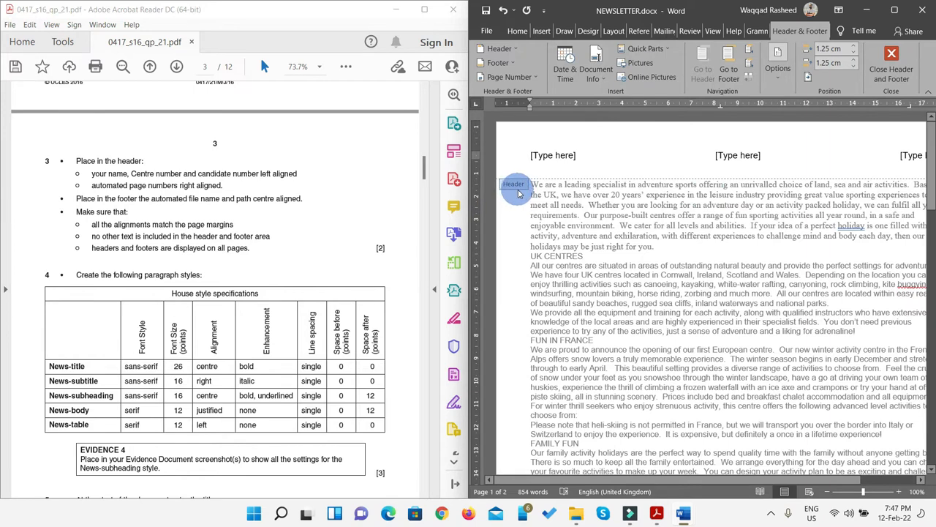
{"action": "left_click", "coordinate": [567, 158]}
{"action": "type", "text": "ABC"}
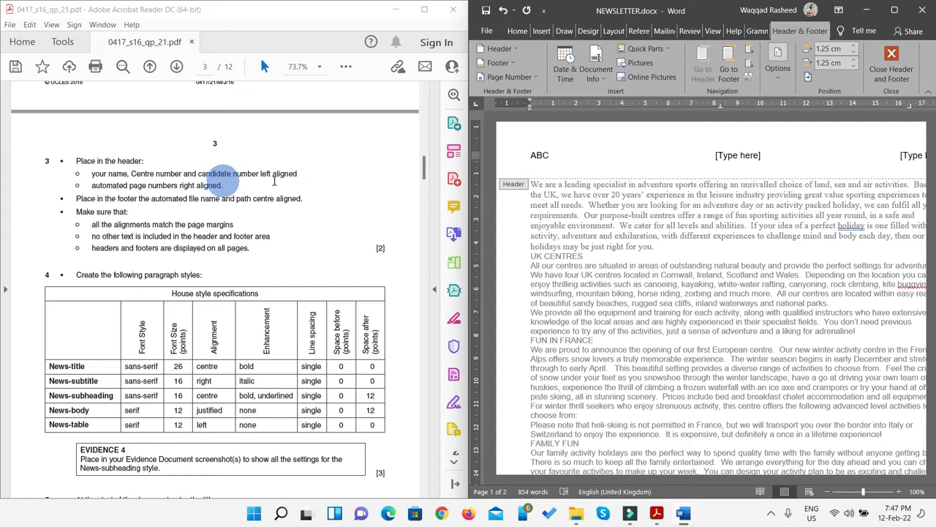
{"action": "type", "text": ","}
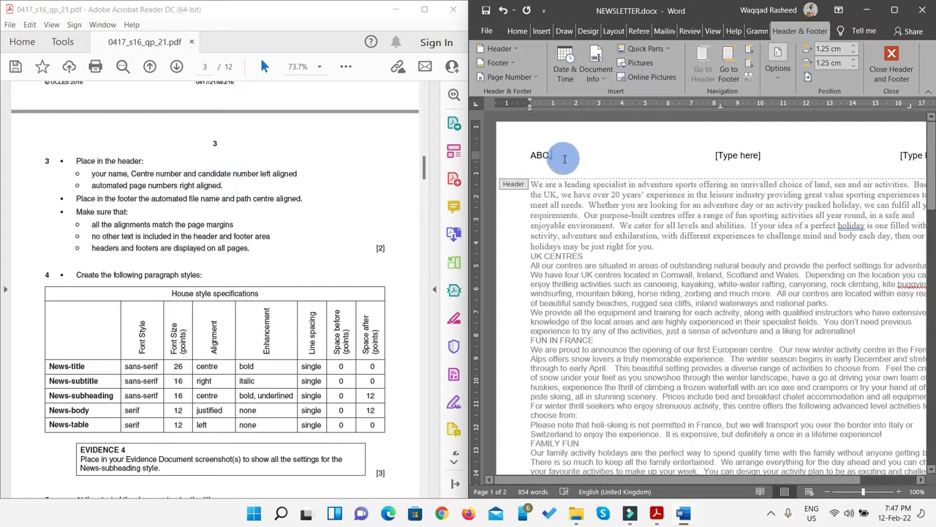
{"action": "type", "text": "XYZ0000,0000"}
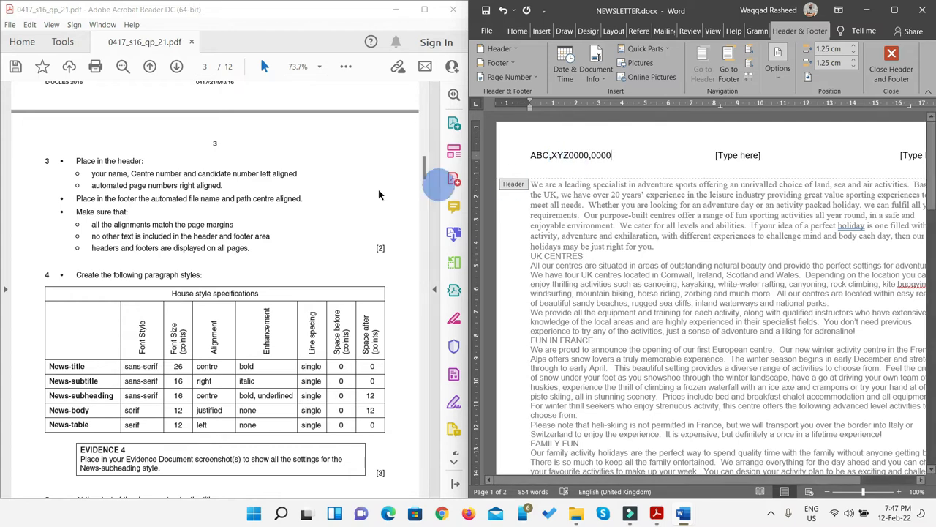
Replace the header's right placeholder with an automated Plain Number page number at the current position
{"action": "left_click", "coordinate": [893, 11]}
{"action": "left_click", "coordinate": [653, 155]}
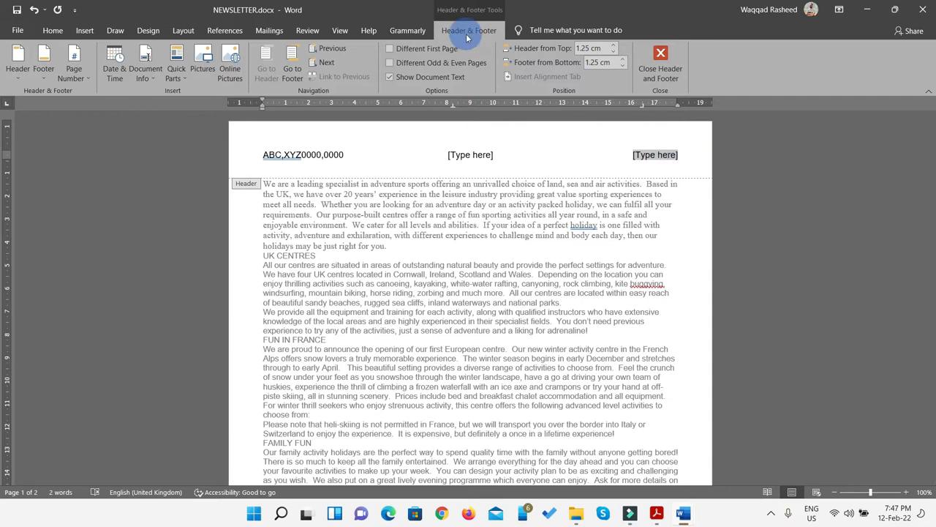
{"action": "left_click", "coordinate": [79, 78]}
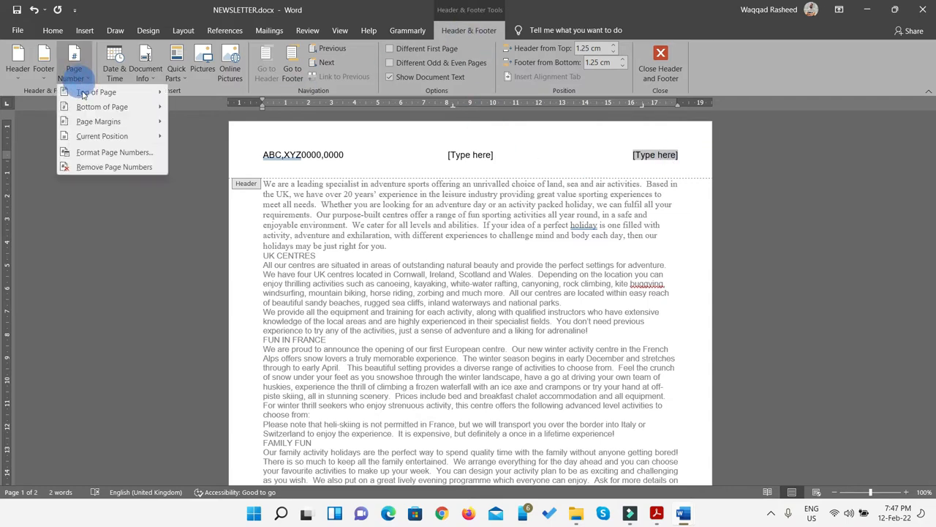
{"action": "mouse_move", "coordinate": [92, 136]}
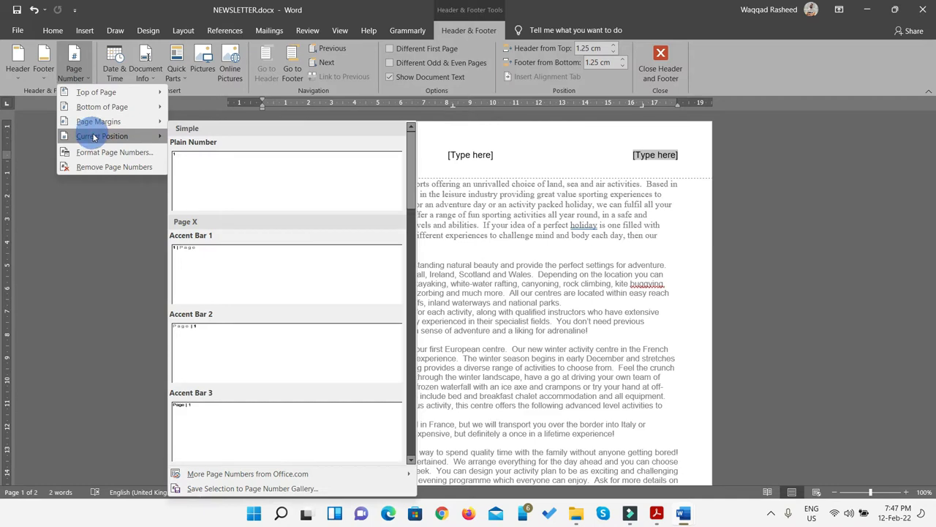
{"action": "left_click", "coordinate": [211, 170]}
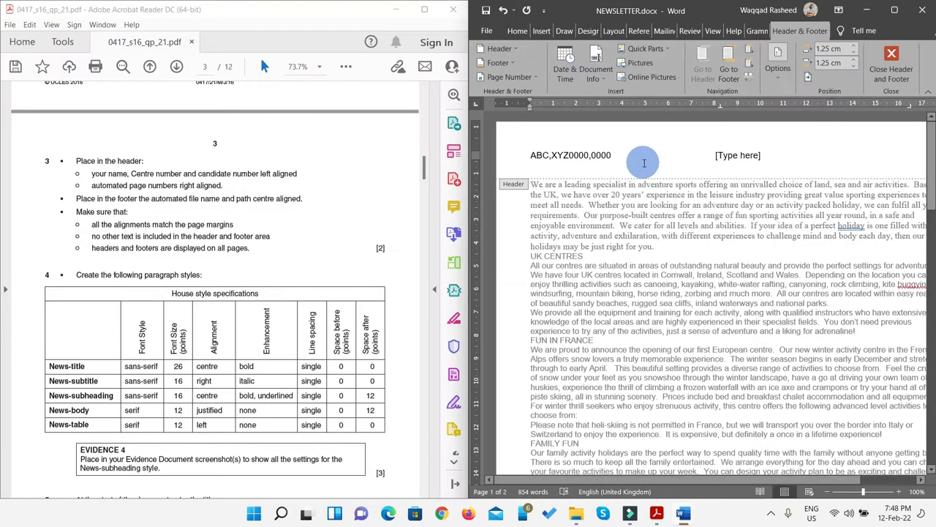
Highlight the step 3 header instructions in the question paper, from "Place in the header:" to "automated page numbers right aligned."
{"action": "left_click_drag", "start_coordinate": [222, 186], "coordinate": [60, 158]}
{"action": "left_click", "coordinate": [347, 66]}
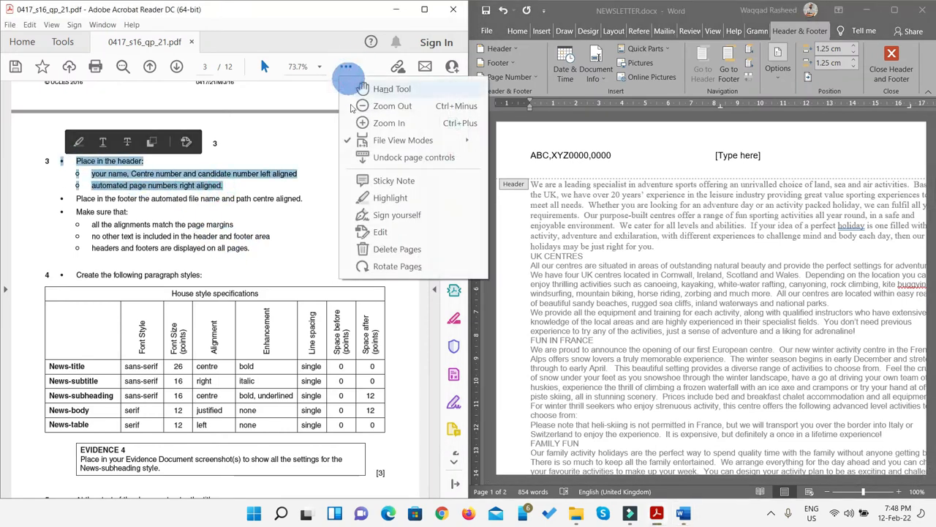
{"action": "left_click", "coordinate": [385, 198]}
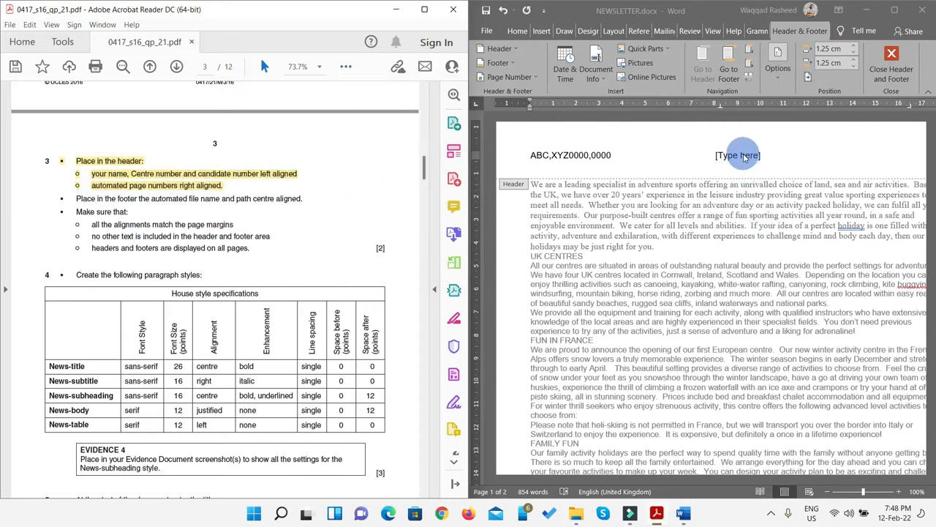
Delete the unused centre placeholder from the newsletter's header and close the header
{"action": "left_click", "coordinate": [893, 10]}
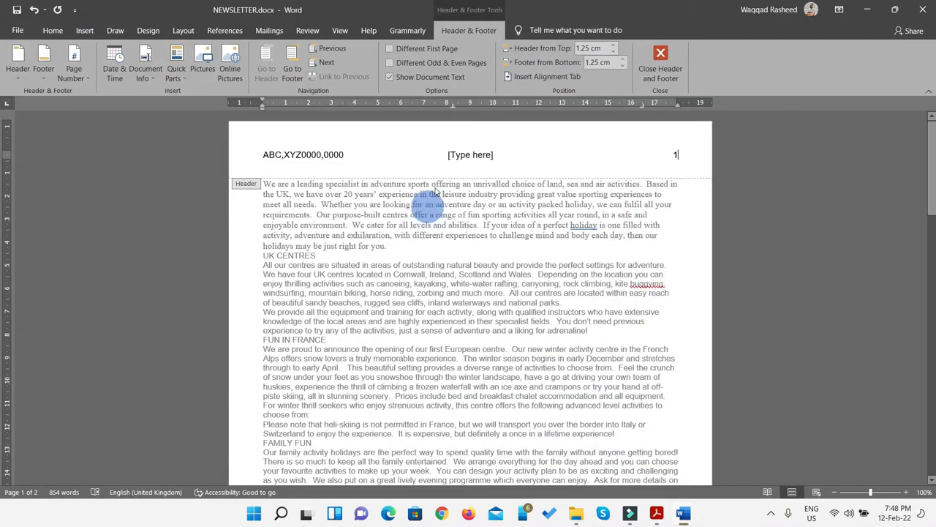
{"action": "left_click", "coordinate": [468, 159]}
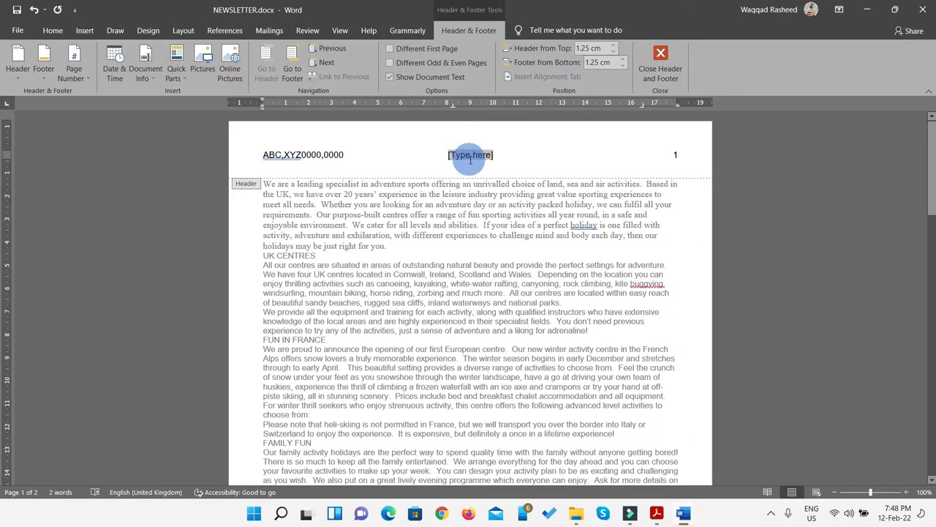
{"action": "key", "text": "Delete"}
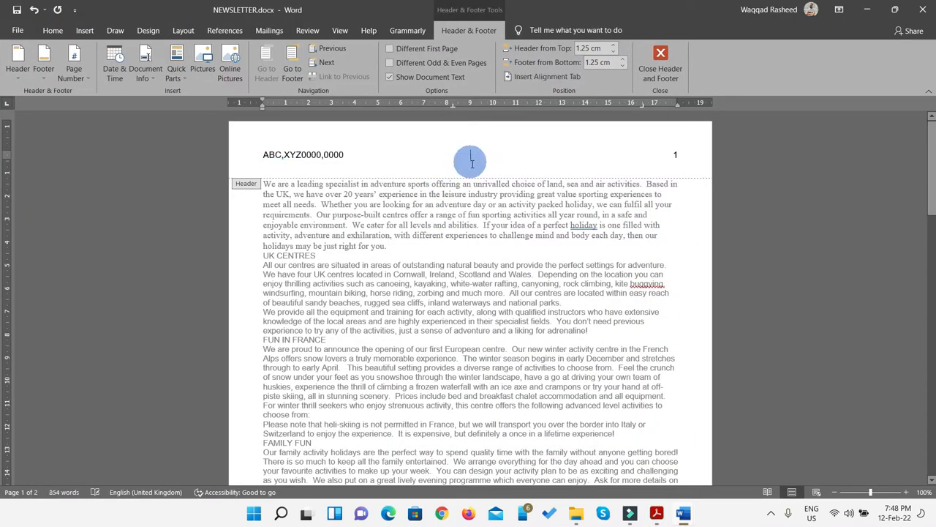
{"action": "left_click", "coordinate": [666, 74]}
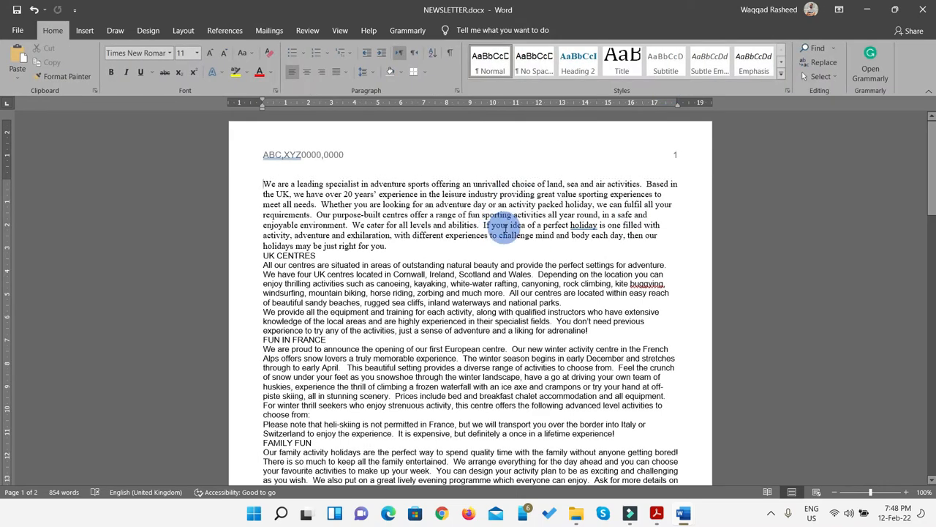
Select the question paper's footer instruction and insert a Blank (Three Columns) footer in NEWSLETTER.docx
{"action": "key", "text": "super+Right"}
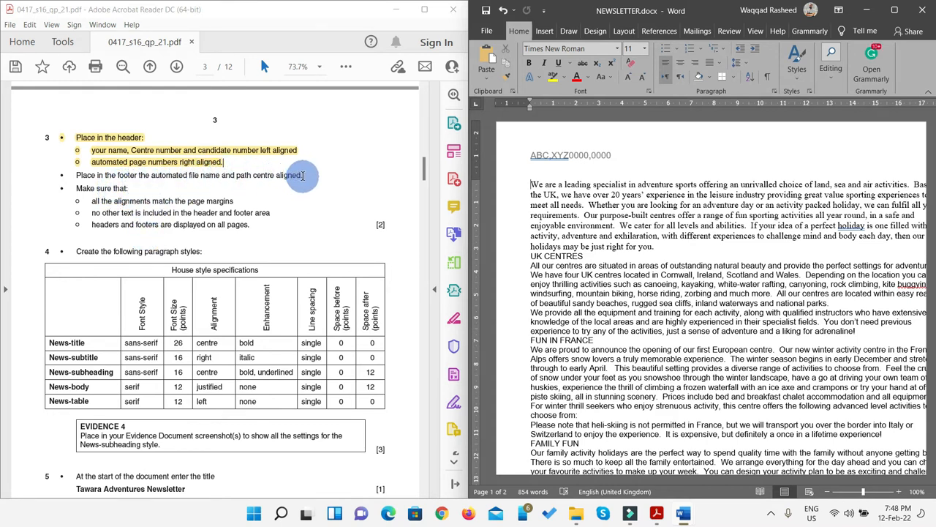
{"action": "left_click_drag", "start_coordinate": [304, 174], "coordinate": [76, 175]}
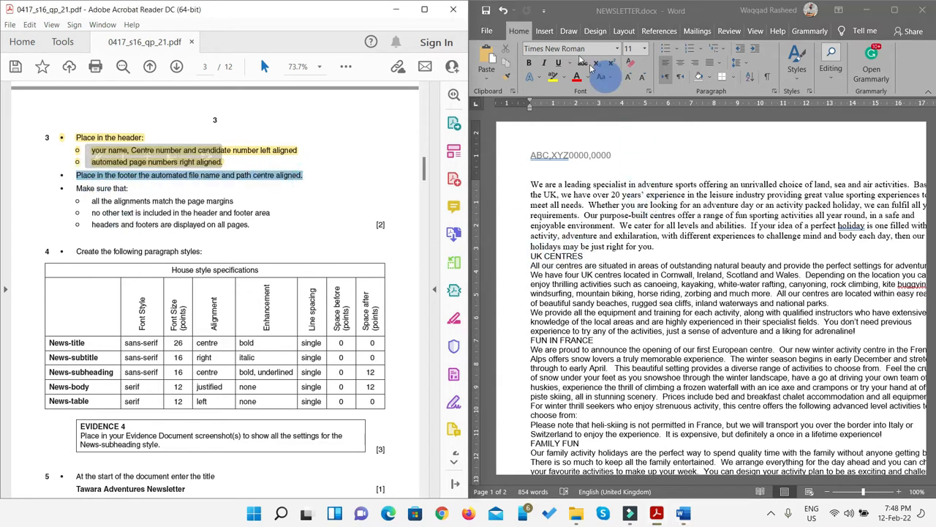
{"action": "left_click", "coordinate": [549, 33]}
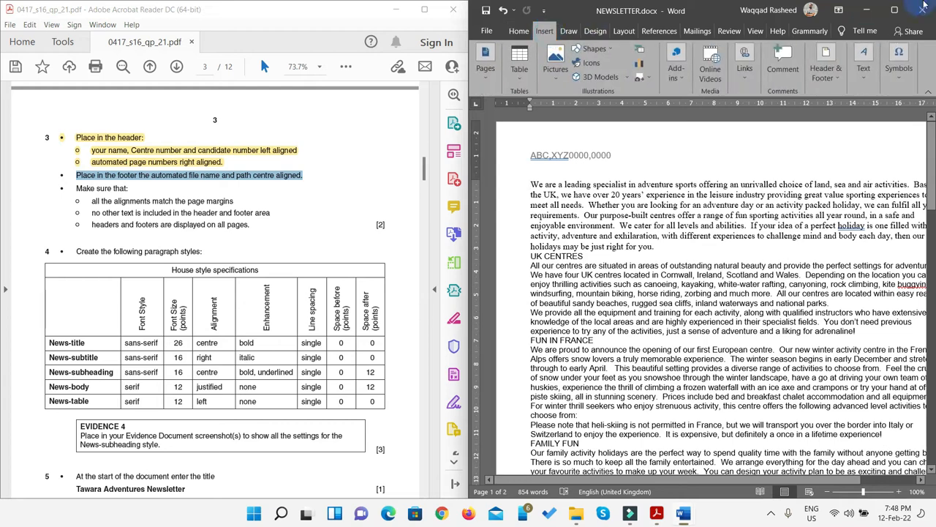
{"action": "left_click", "coordinate": [894, 10]}
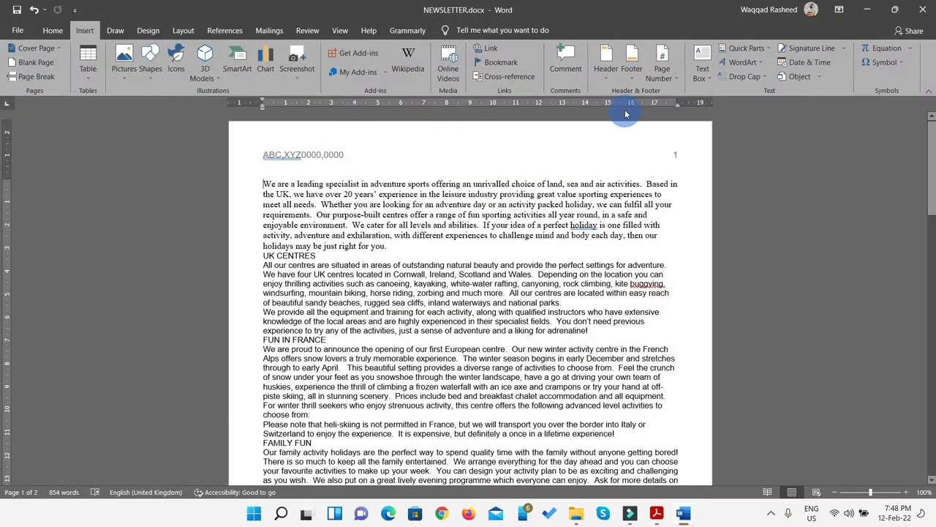
{"action": "left_click", "coordinate": [632, 76]}
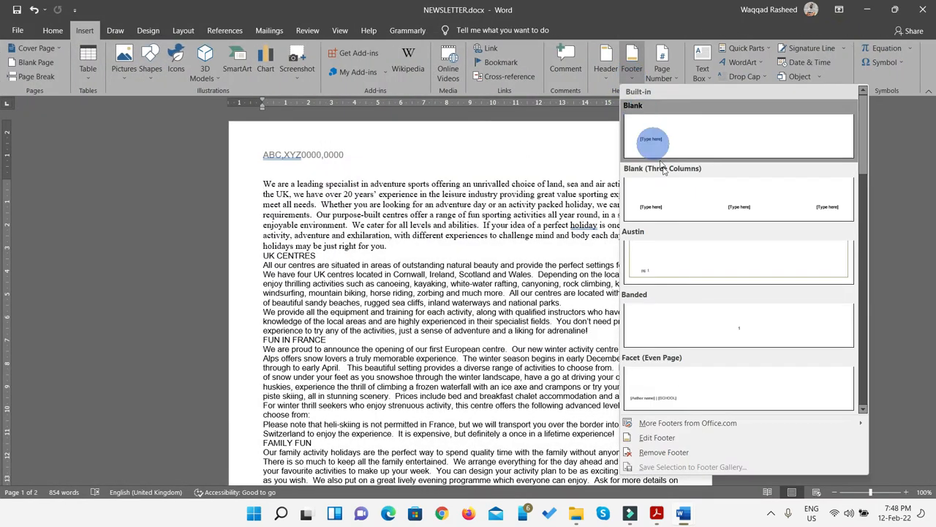
{"action": "left_click", "coordinate": [676, 197]}
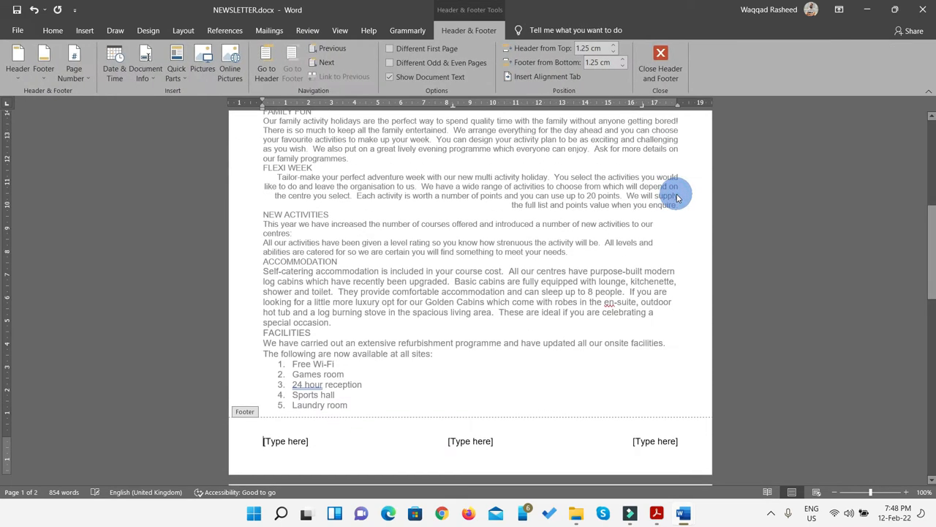
Replace the footer's centre placeholder with the automated File Name field
{"action": "left_click", "coordinate": [455, 444]}
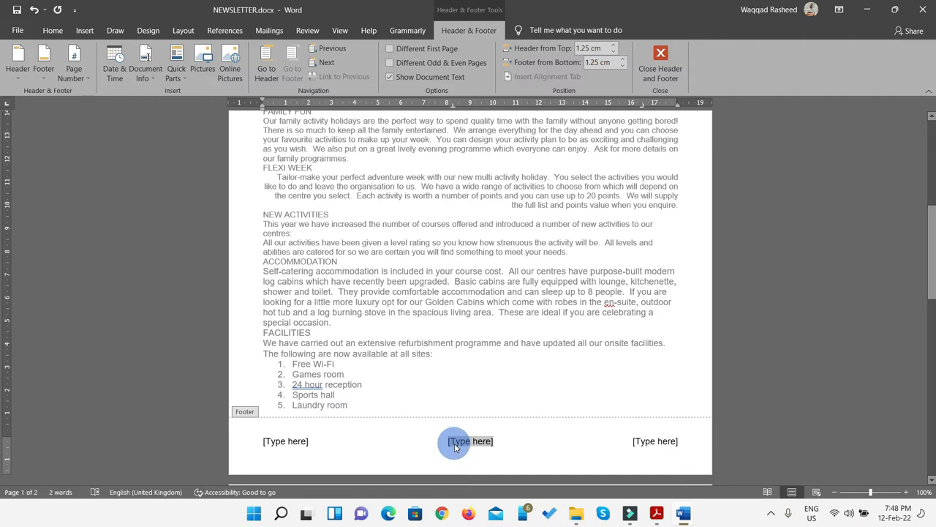
{"action": "key", "text": "super+Right"}
{"action": "left_click", "coordinate": [449, 439]}
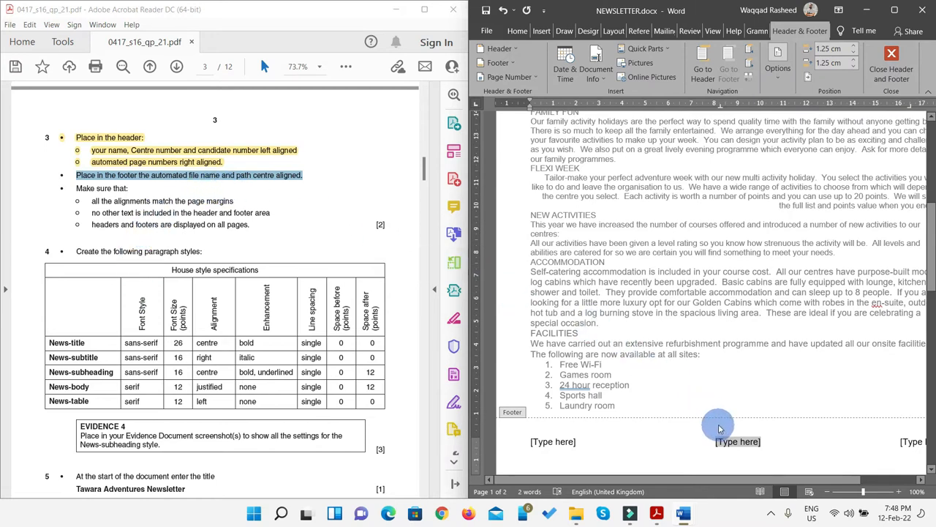
{"action": "left_click", "coordinate": [735, 441]}
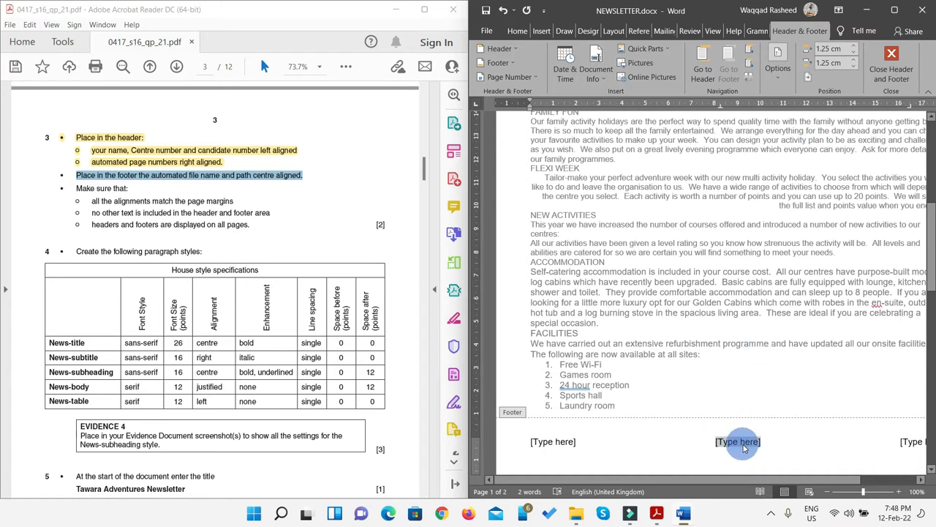
{"action": "left_click", "coordinate": [894, 9]}
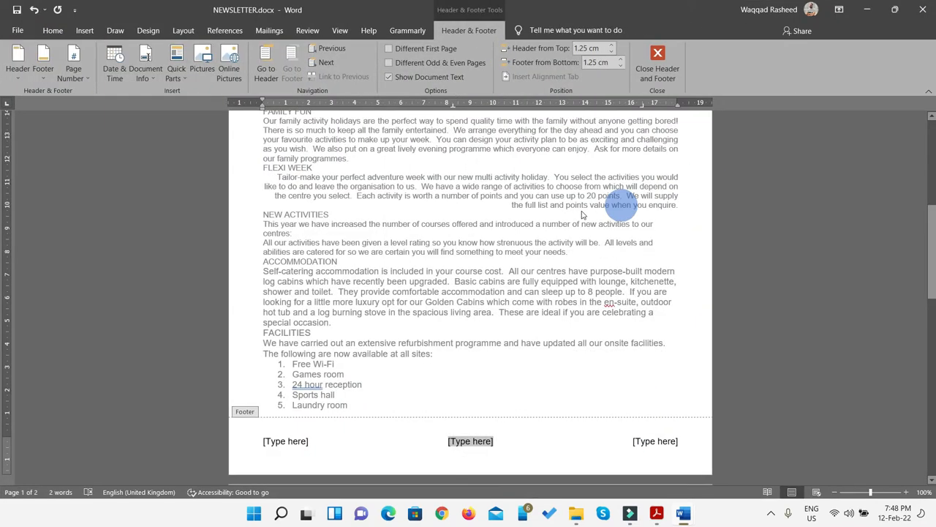
{"action": "left_click", "coordinate": [146, 78]}
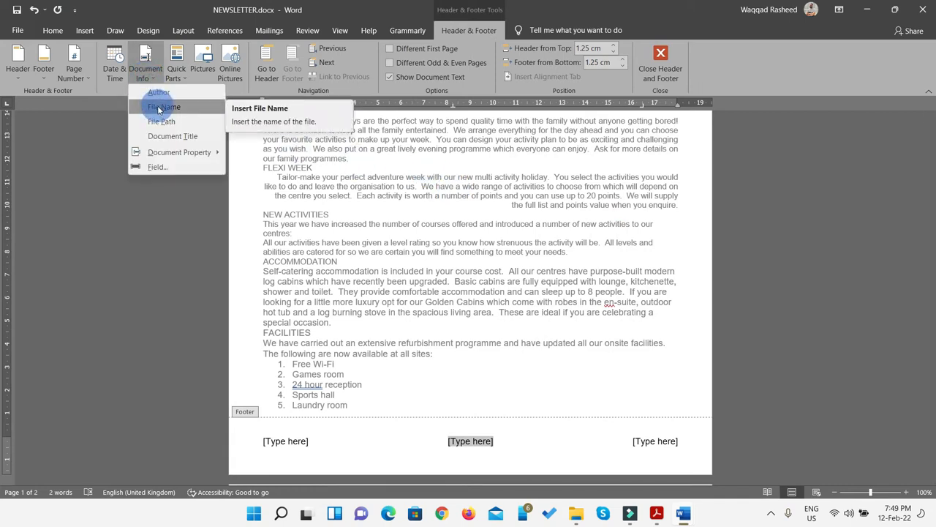
{"action": "left_click", "coordinate": [158, 108]}
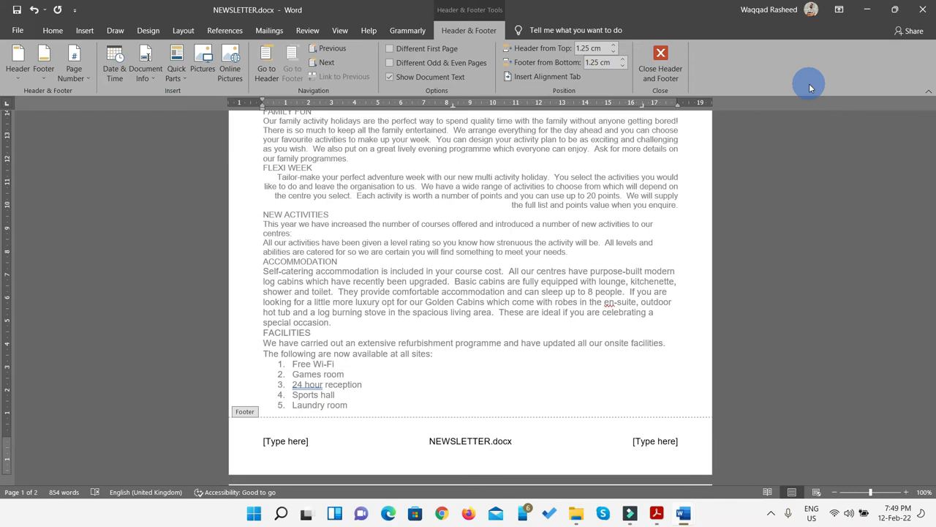
Insert the automated File Path field directly after the file name in the footer
{"action": "key", "text": "super+Down"}
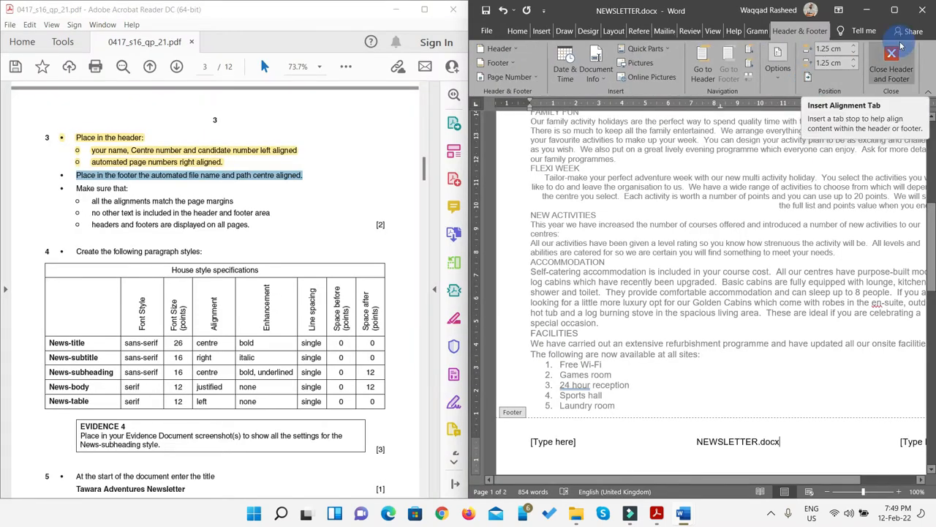
{"action": "left_click", "coordinate": [894, 9]}
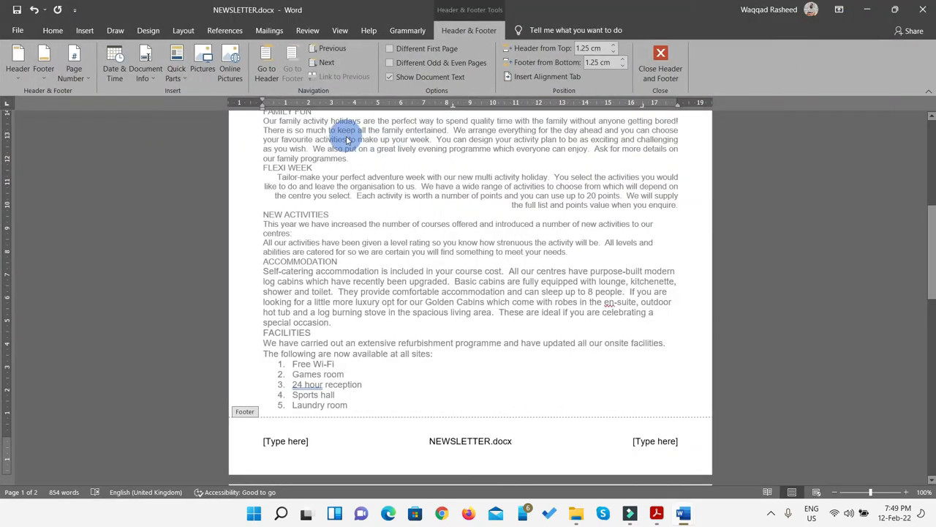
{"action": "left_click", "coordinate": [145, 79]}
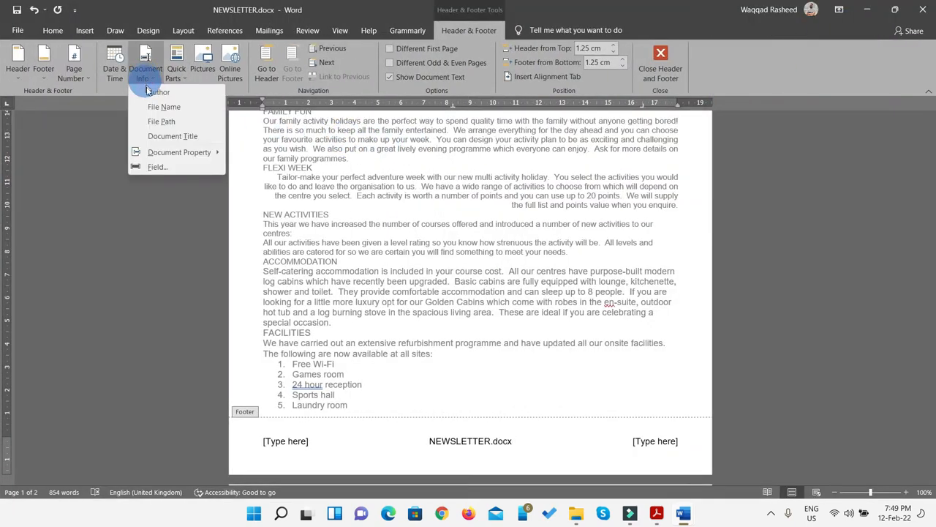
{"action": "left_click", "coordinate": [161, 122]}
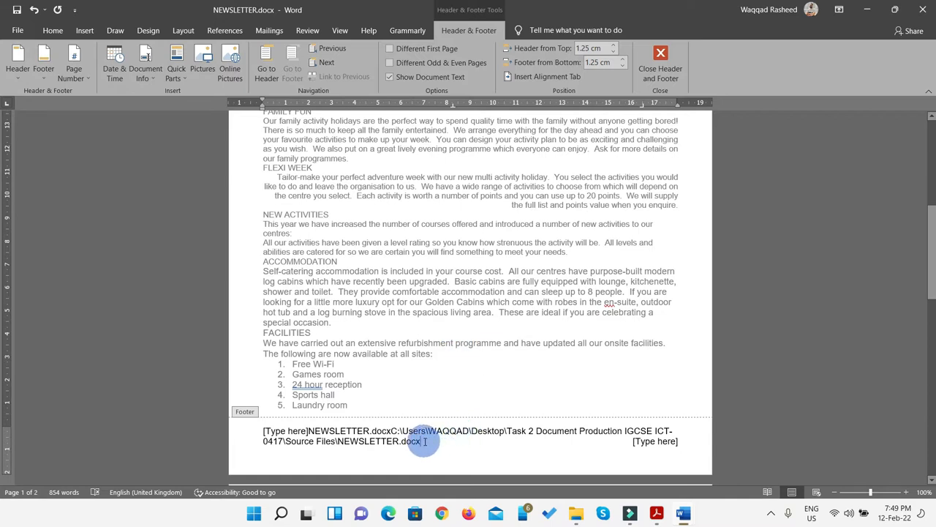
Delete the two unused placeholders before and after the file name and path in the newsletter's footer
{"action": "left_click_drag", "start_coordinate": [423, 441], "coordinate": [307, 431]}
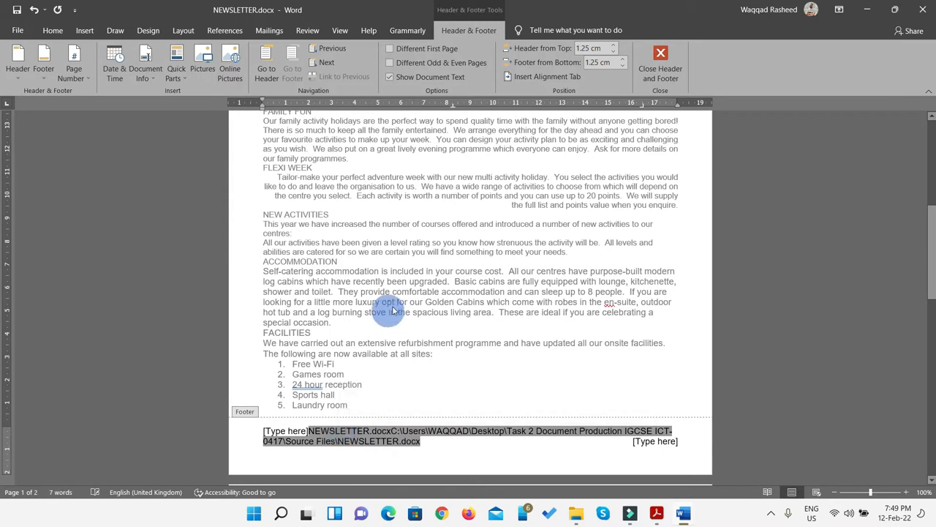
{"action": "left_click", "coordinate": [55, 35]}
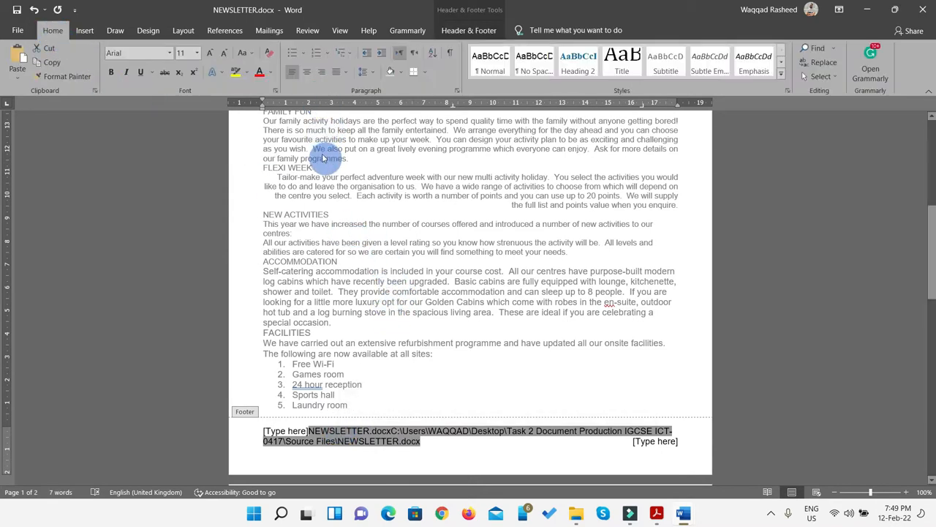
{"action": "left_click", "coordinate": [287, 432]}
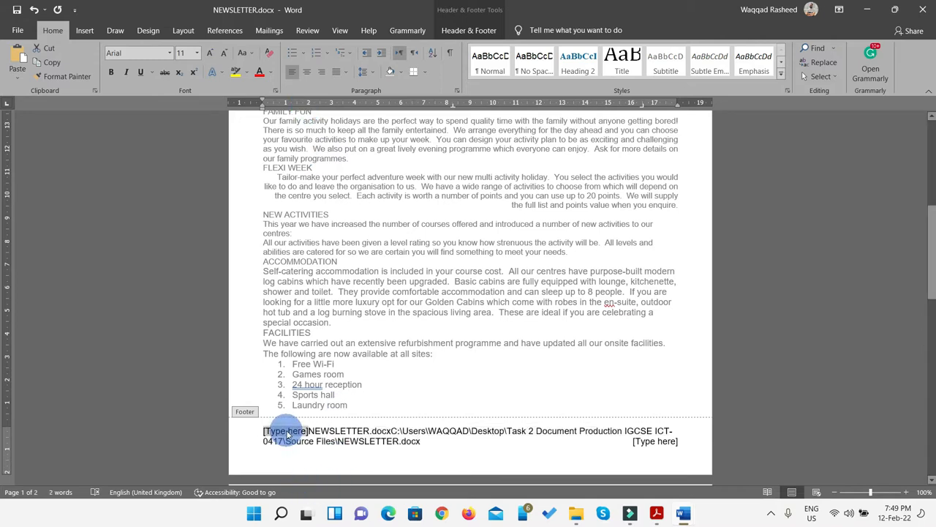
{"action": "key", "text": "Delete"}
{"action": "left_click", "coordinate": [647, 442]}
{"action": "key", "text": "Delete"}
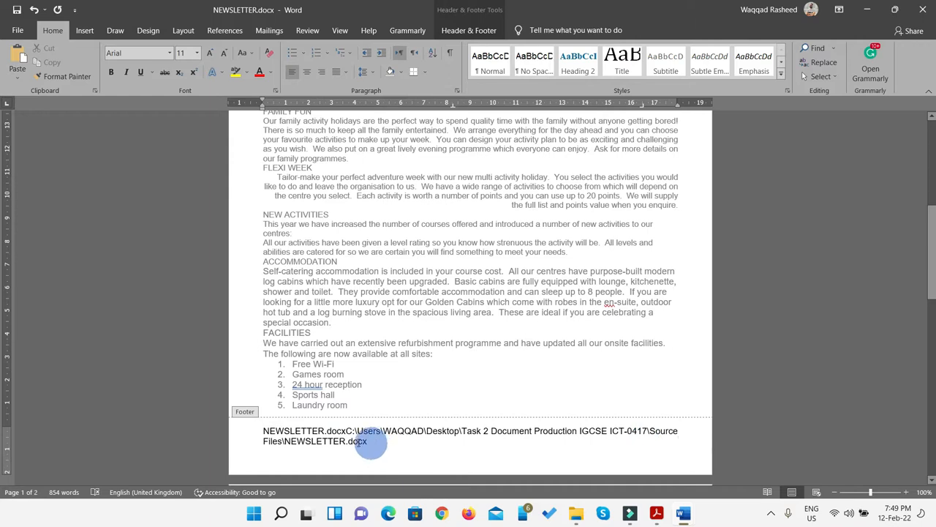
Try to centre-align the file name and path in the newsletter's footer
{"action": "triple_click", "coordinate": [381, 430]}
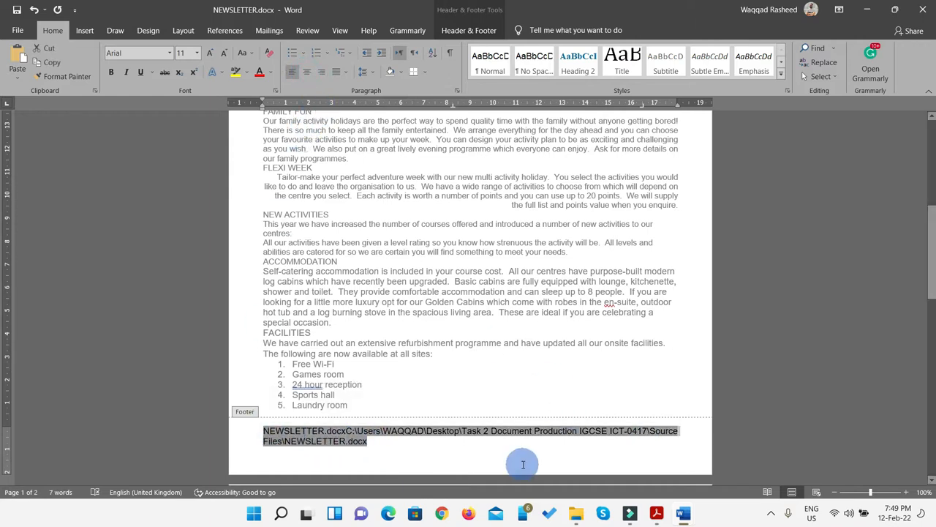
{"action": "left_click", "coordinate": [307, 71]}
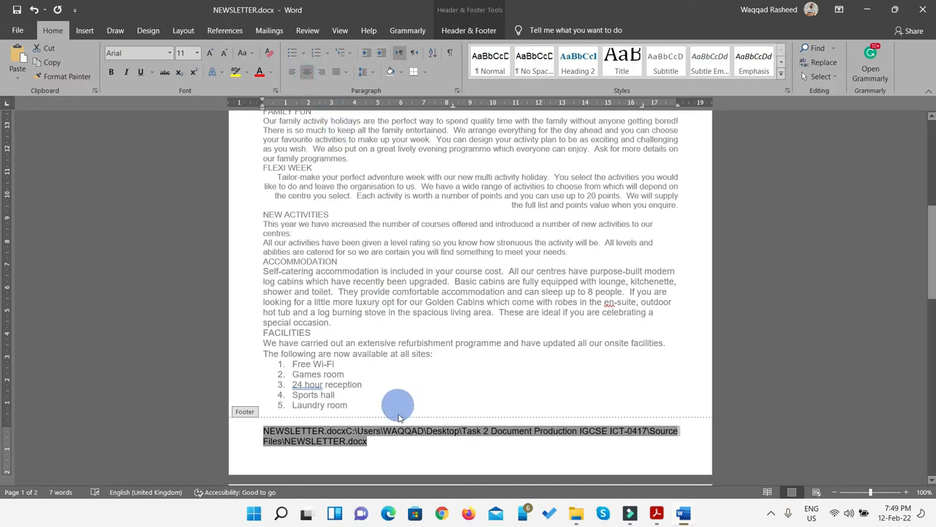
{"action": "left_click_drag", "start_coordinate": [373, 444], "coordinate": [273, 424]}
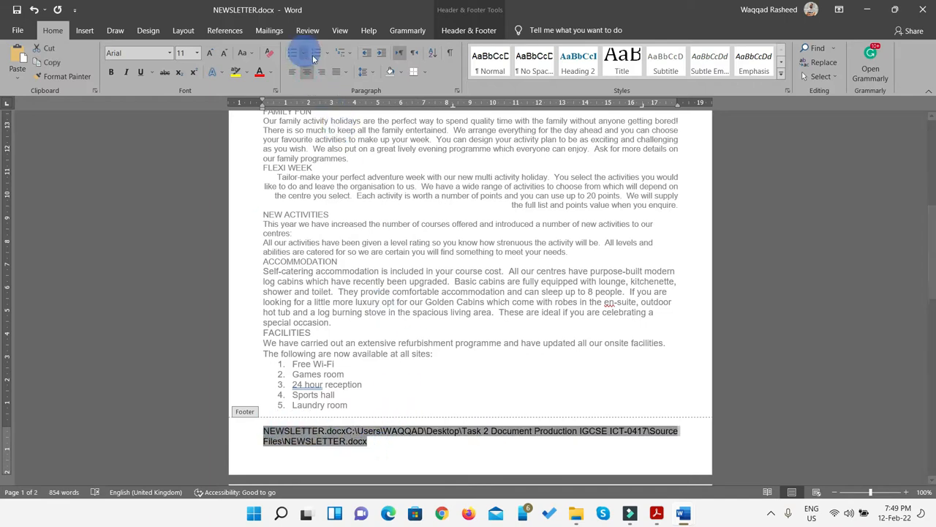
{"action": "left_click", "coordinate": [443, 447]}
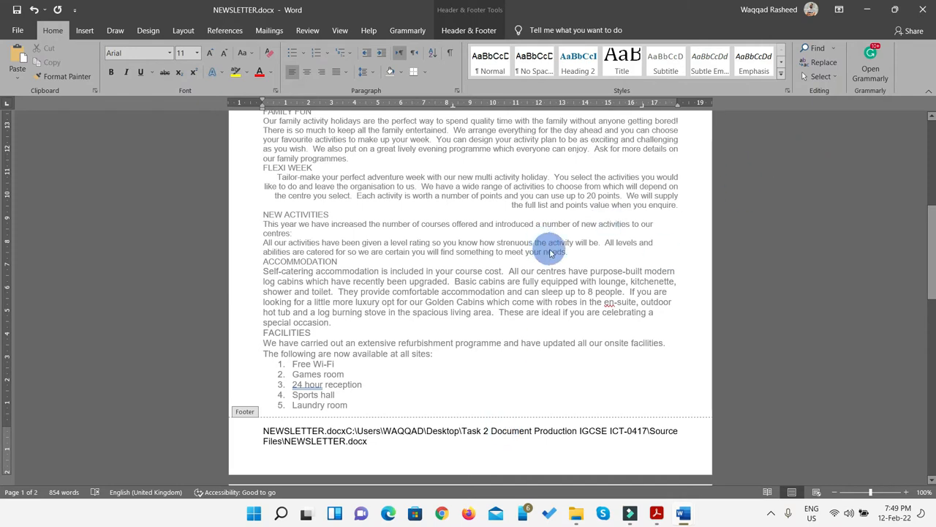
Close the newsletter's header and footer and place the document beside the question paper
{"action": "scroll", "coordinate": [547, 247], "scroll_direction": "up", "scroll_amount": 2}
{"action": "left_click", "coordinate": [475, 30]}
{"action": "left_click", "coordinate": [640, 83]}
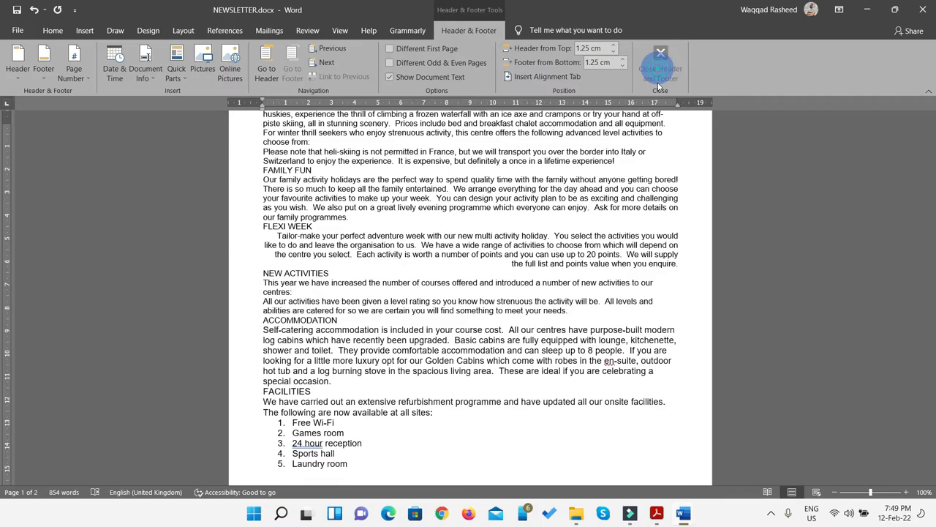
{"action": "key", "text": "super+Right"}
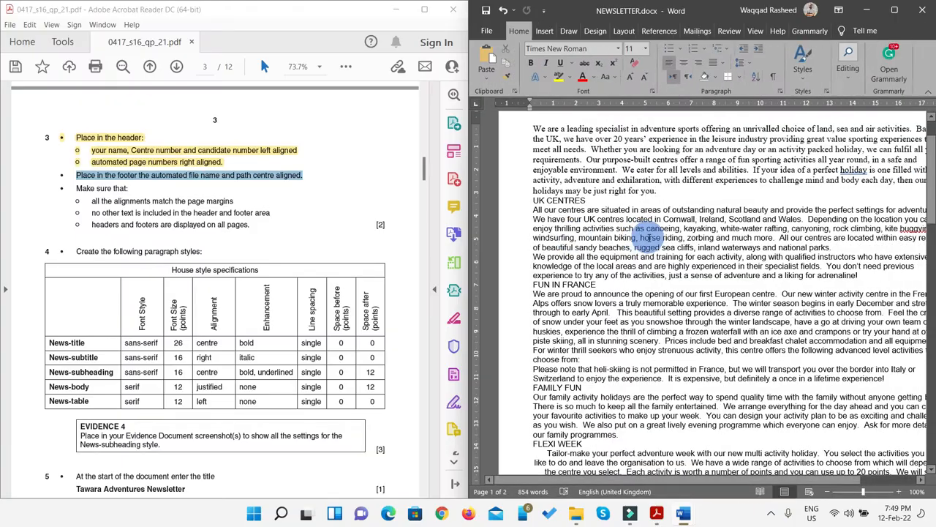
Highlight question 3's footer instruction and all its "Make sure that" points in the question paper
{"action": "scroll", "coordinate": [293, 246], "scroll_direction": "down", "scroll_amount": 1}
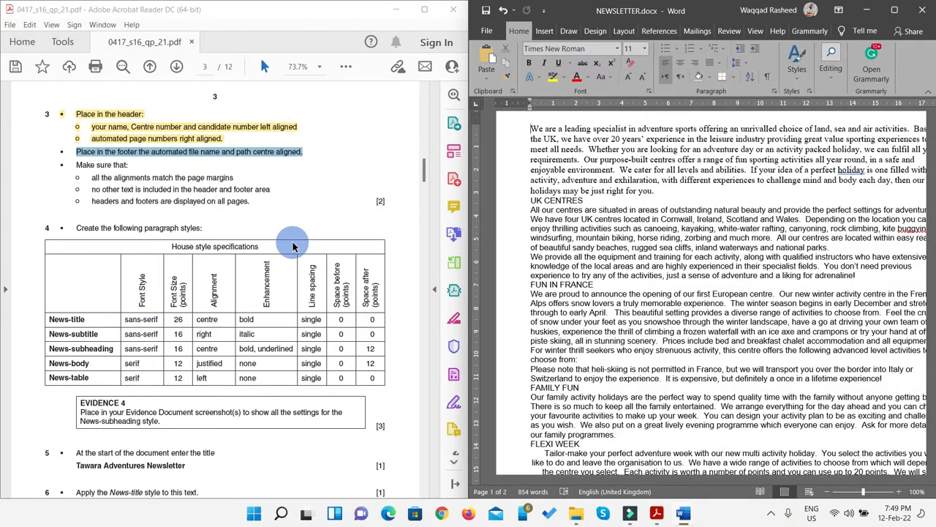
{"action": "scroll", "coordinate": [292, 246], "scroll_direction": "down", "scroll_amount": 1}
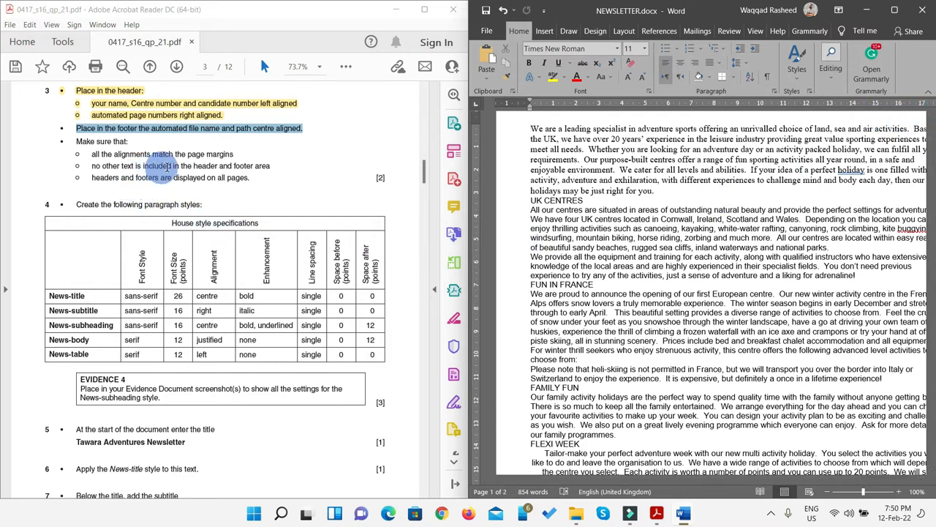
{"action": "left_click_drag", "start_coordinate": [272, 166], "coordinate": [70, 123]}
{"action": "left_click", "coordinate": [346, 67]}
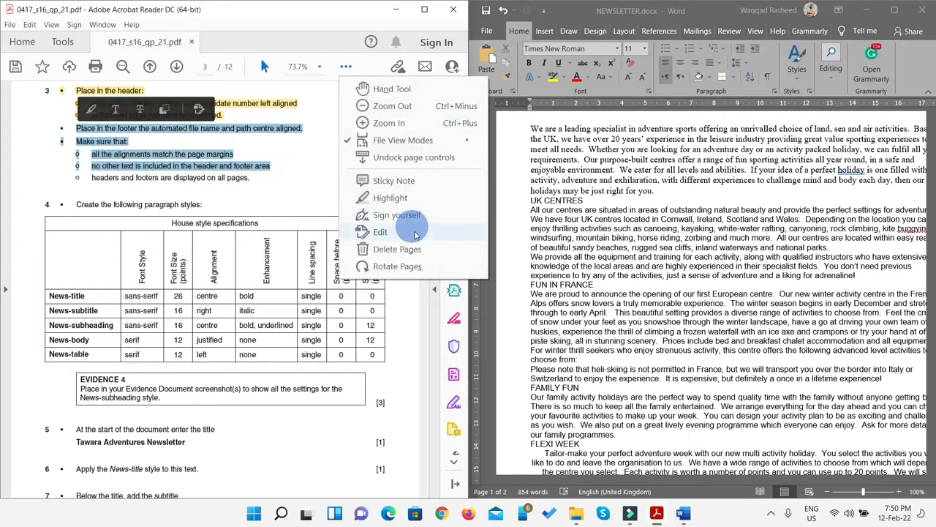
{"action": "left_click", "coordinate": [395, 199]}
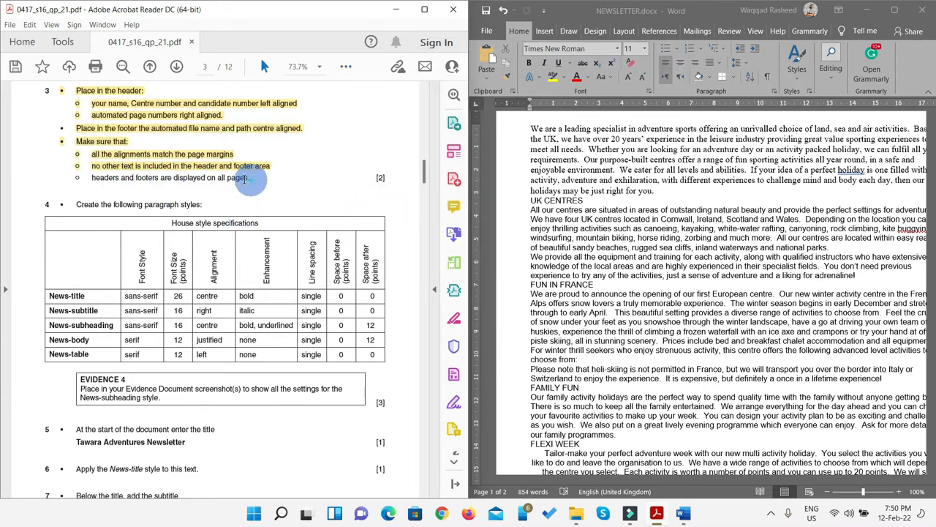
{"action": "left_click_drag", "start_coordinate": [245, 179], "coordinate": [92, 178]}
{"action": "left_click", "coordinate": [345, 67]}
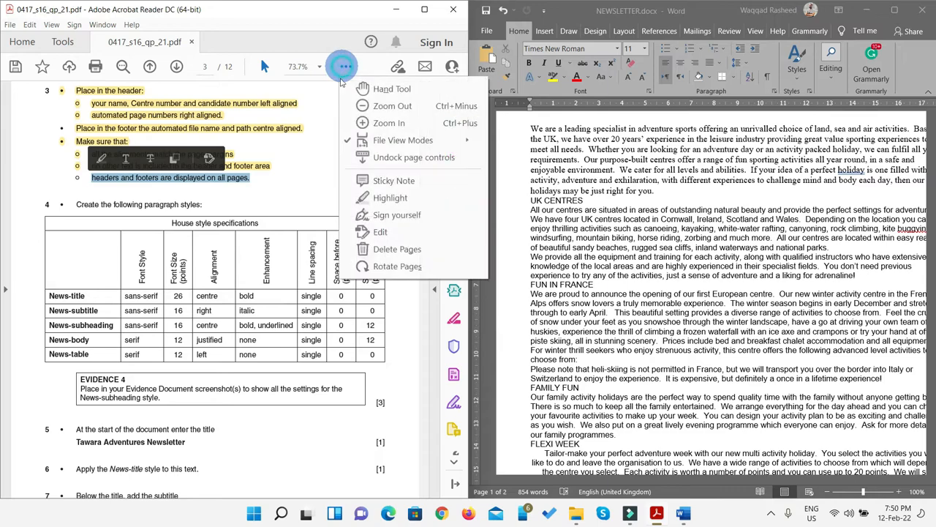
{"action": "left_click", "coordinate": [401, 208]}
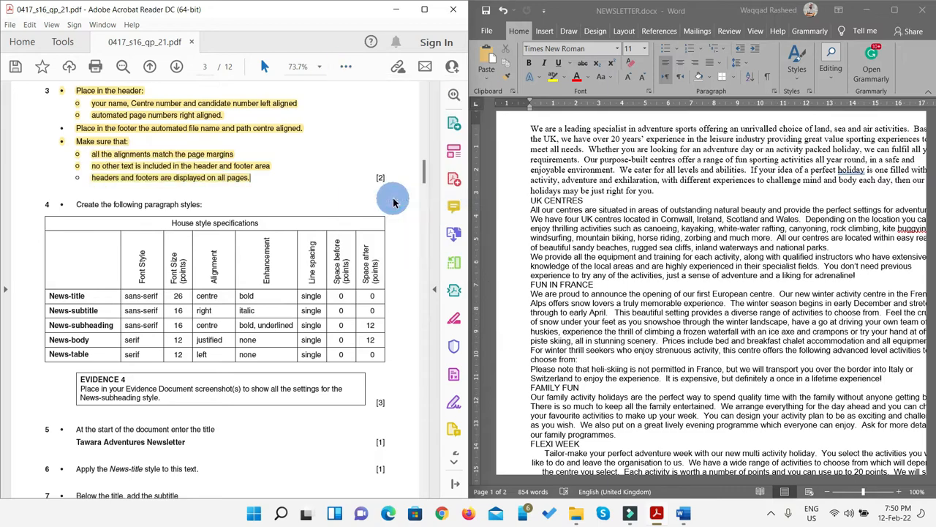
Check the header and footer on the newsletter's pages in a maximized window, then return it beside the question paper
{"action": "left_click", "coordinate": [894, 10]}
{"action": "left_click_drag", "start_coordinate": [931, 181], "coordinate": [900, 177]}
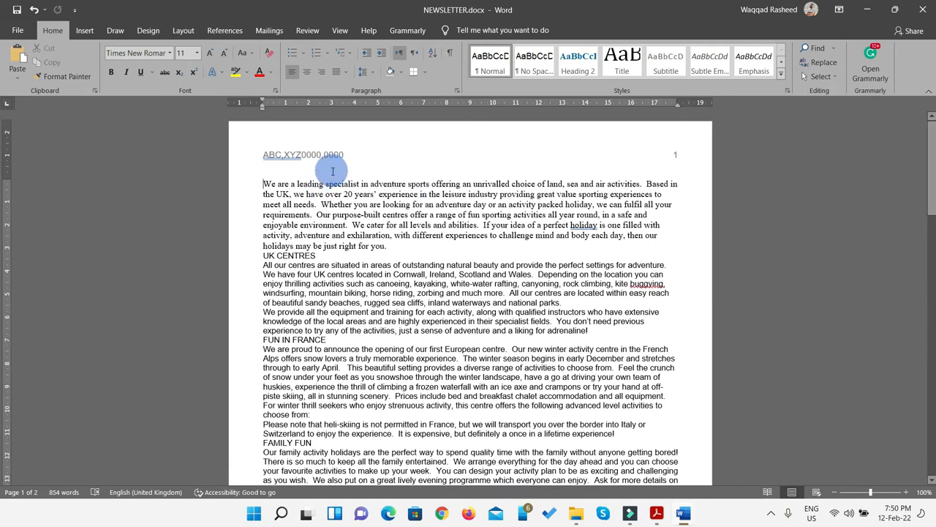
{"action": "left_click_drag", "start_coordinate": [934, 165], "coordinate": [933, 267]}
{"action": "left_click", "coordinate": [603, 319]}
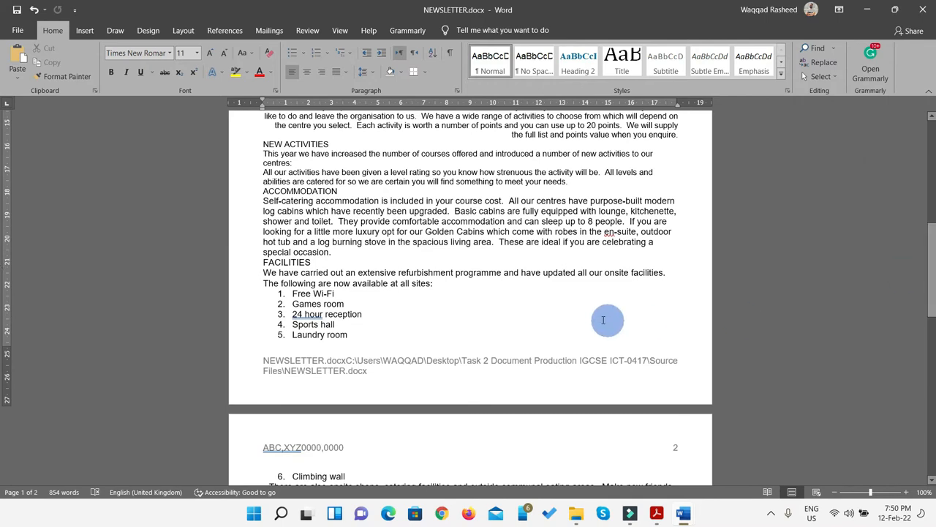
{"action": "key", "text": "super+Right"}
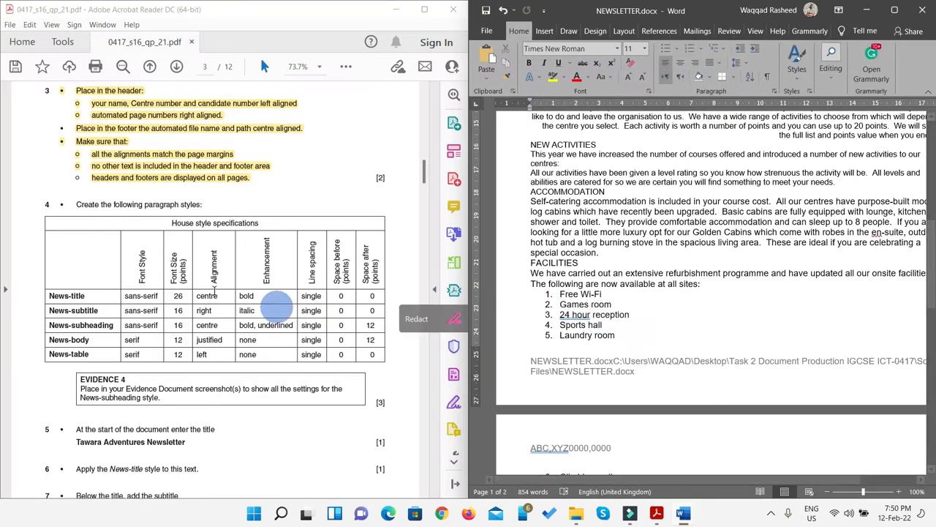
Examine question 4's house style specifications, selecting the paragraph styles instruction and the News-title style name
{"action": "scroll", "coordinate": [180, 215], "scroll_direction": "down", "scroll_amount": 1}
{"action": "scroll", "coordinate": [180, 215], "scroll_direction": "down", "scroll_amount": 1}
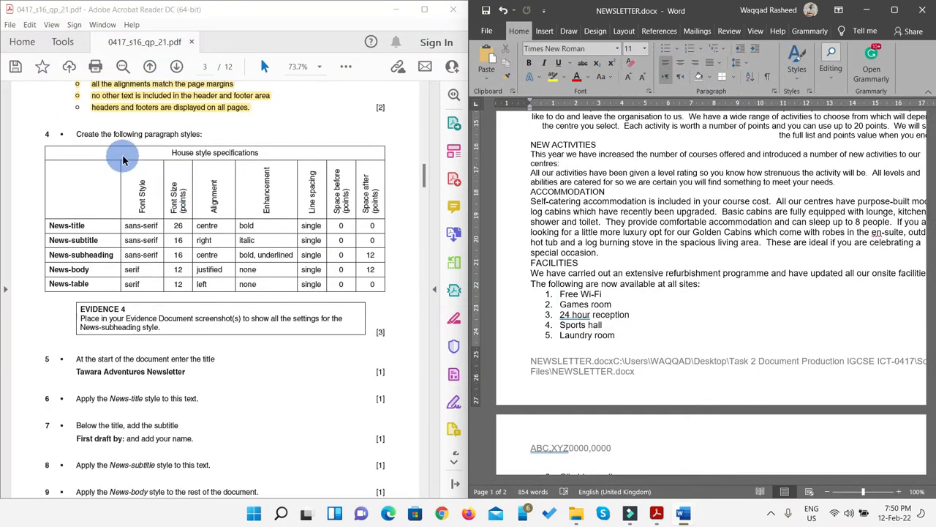
{"action": "left_click_drag", "start_coordinate": [205, 134], "coordinate": [89, 136]}
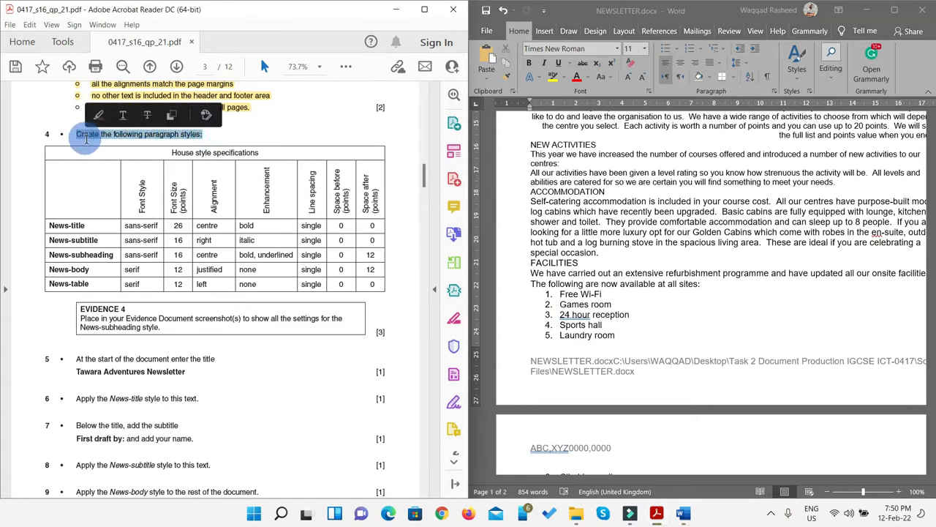
{"action": "scroll", "coordinate": [140, 218], "scroll_direction": "down", "scroll_amount": 1}
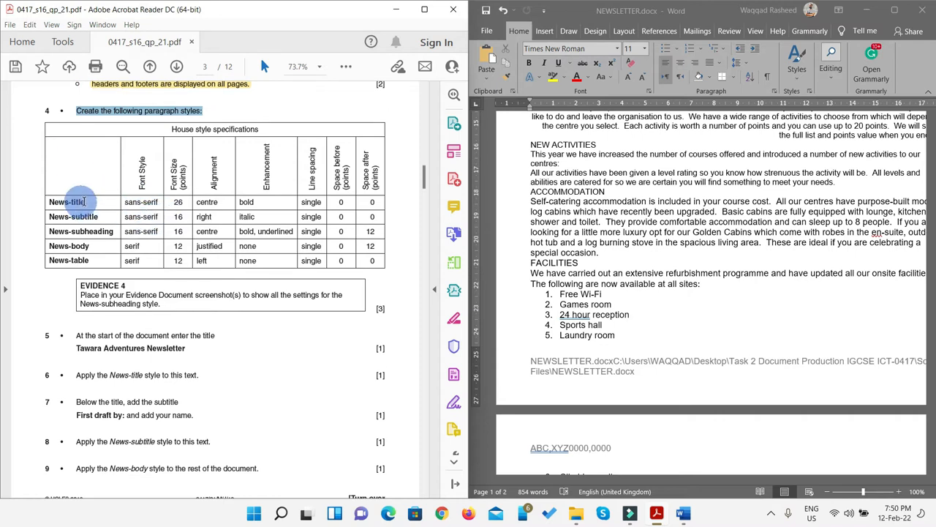
{"action": "left_click_drag", "start_coordinate": [84, 202], "coordinate": [54, 202]}
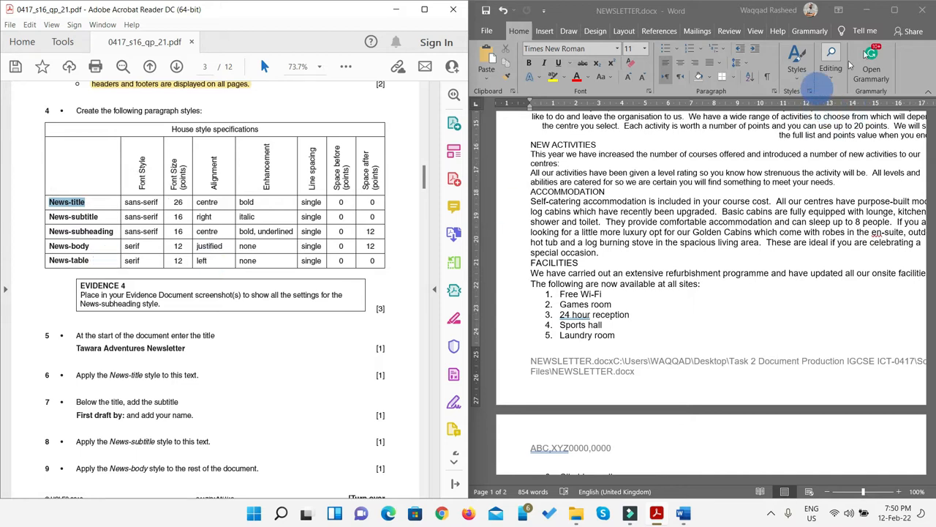
{"action": "left_click", "coordinate": [894, 10]}
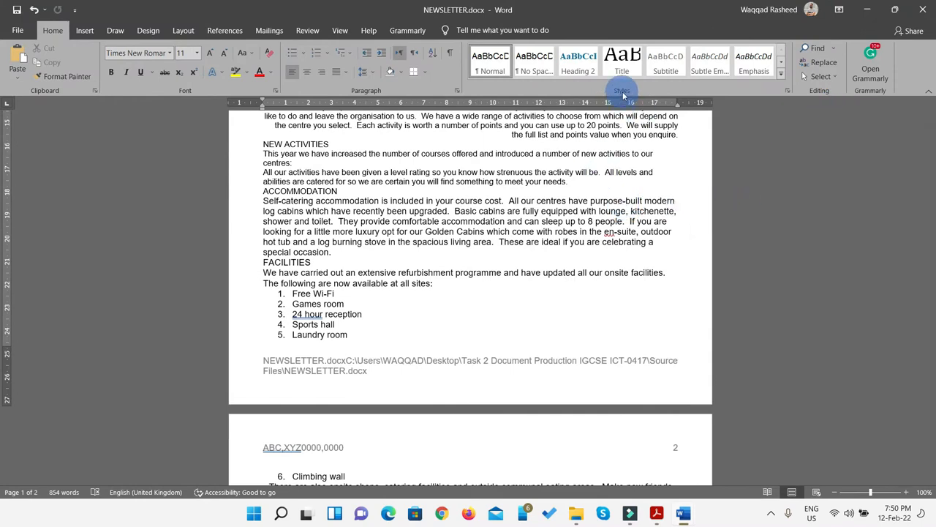
{"action": "left_click", "coordinate": [782, 78]}
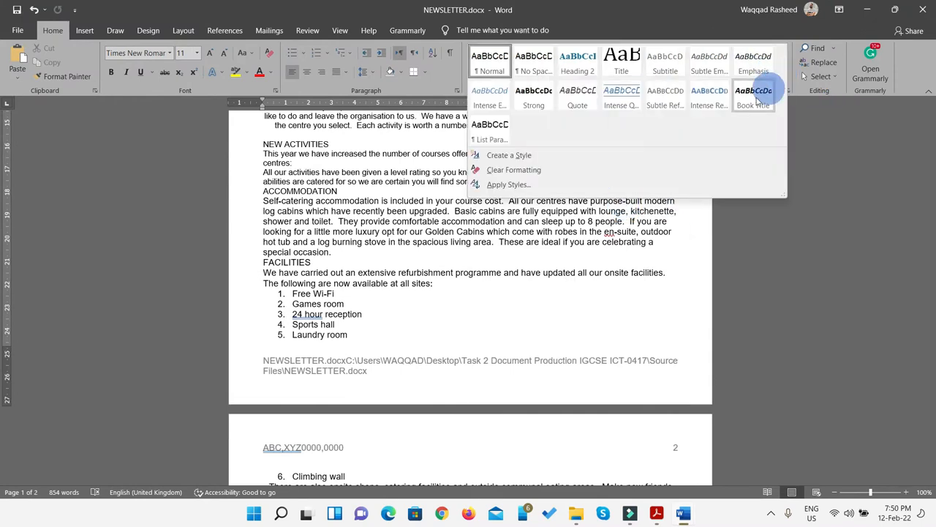
{"action": "left_click", "coordinate": [511, 161]}
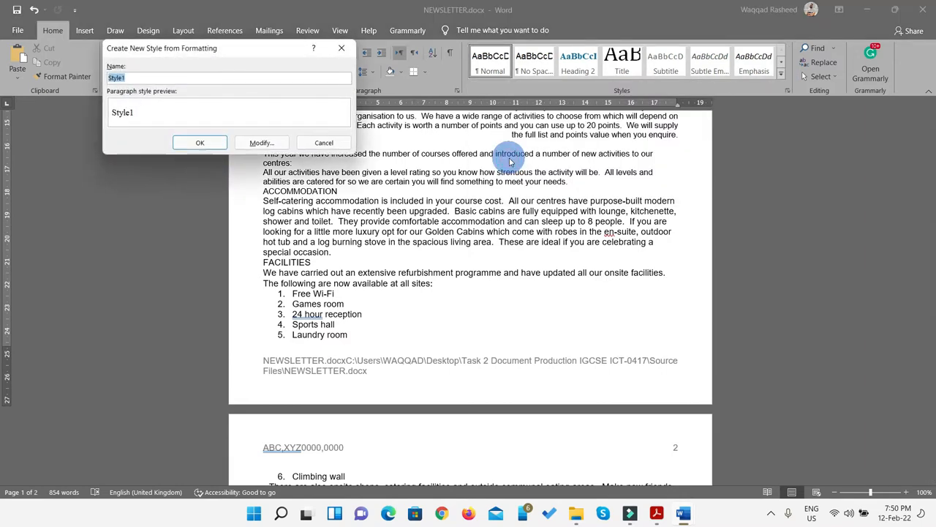
{"action": "left_click", "coordinate": [342, 50]}
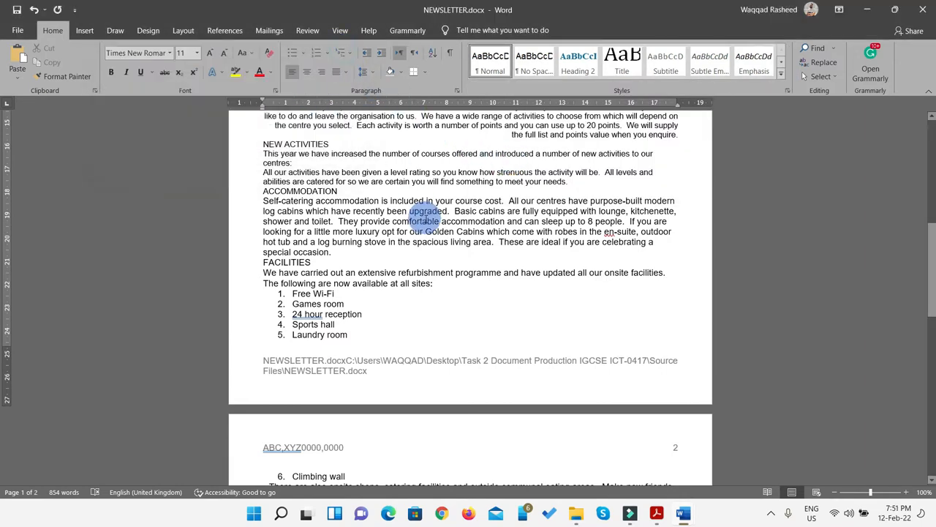
Place the newsletter beside the question paper and start a new style named News-title
{"action": "key", "text": "super+Right"}
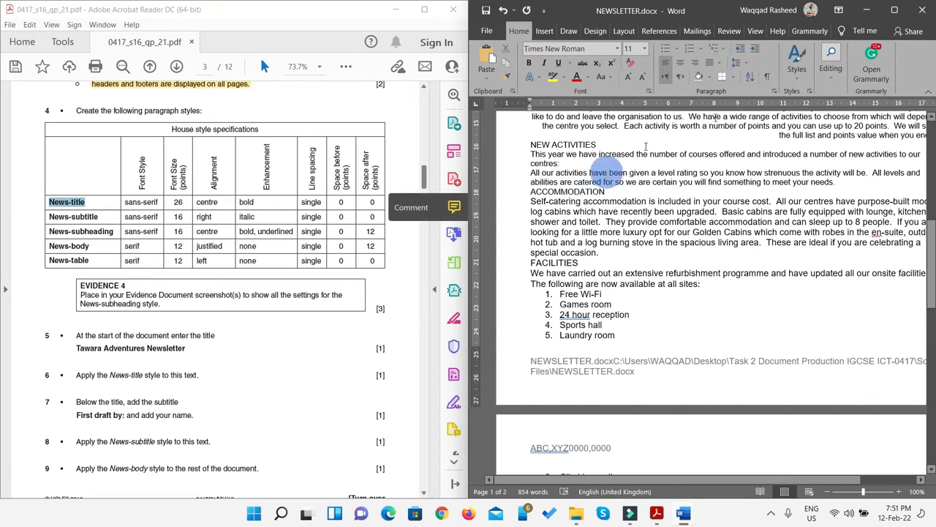
{"action": "left_click", "coordinate": [809, 93]}
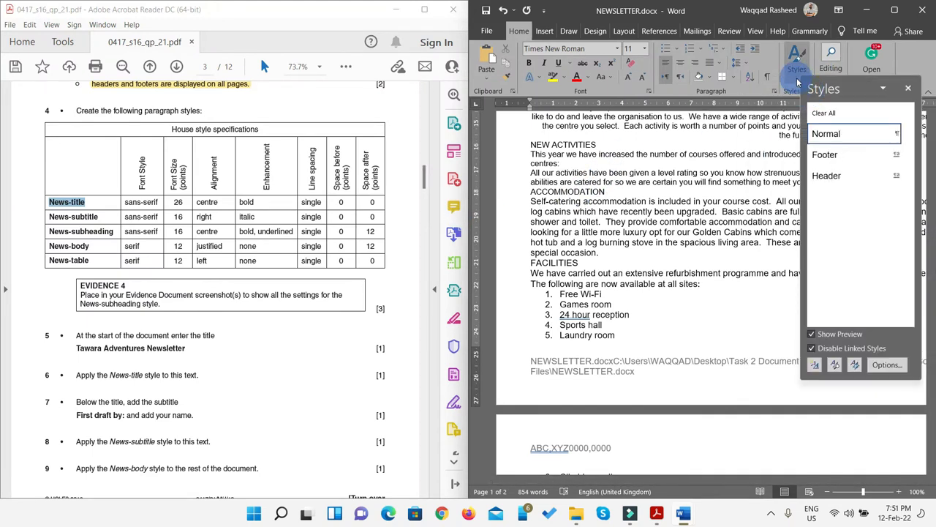
{"action": "left_click", "coordinate": [798, 79]}
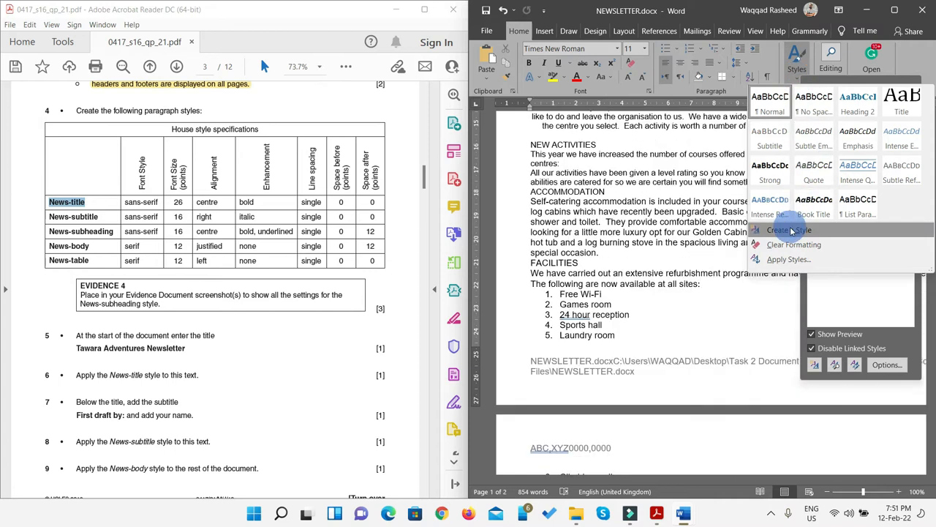
{"action": "left_click", "coordinate": [791, 232]}
{"action": "left_click_drag", "start_coordinate": [190, 53], "coordinate": [622, 63]}
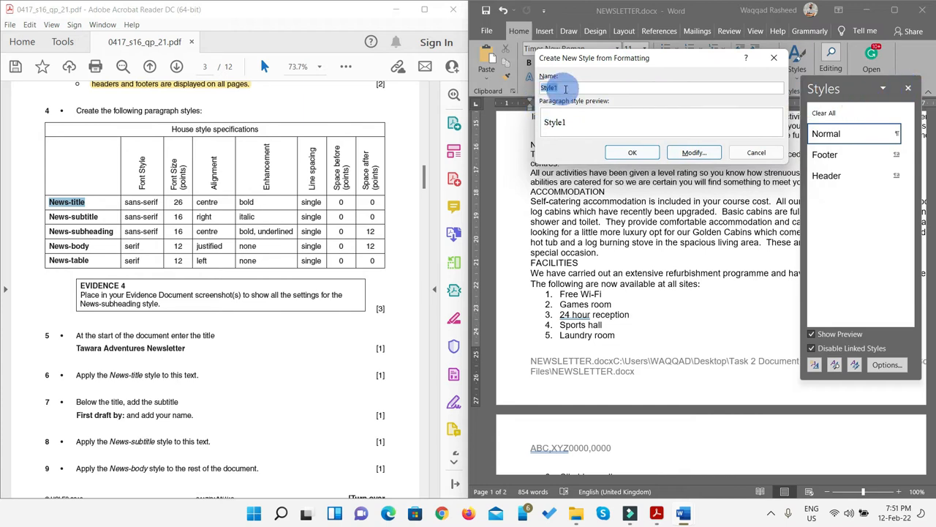
{"action": "left_click_drag", "start_coordinate": [565, 89], "coordinate": [533, 89]}
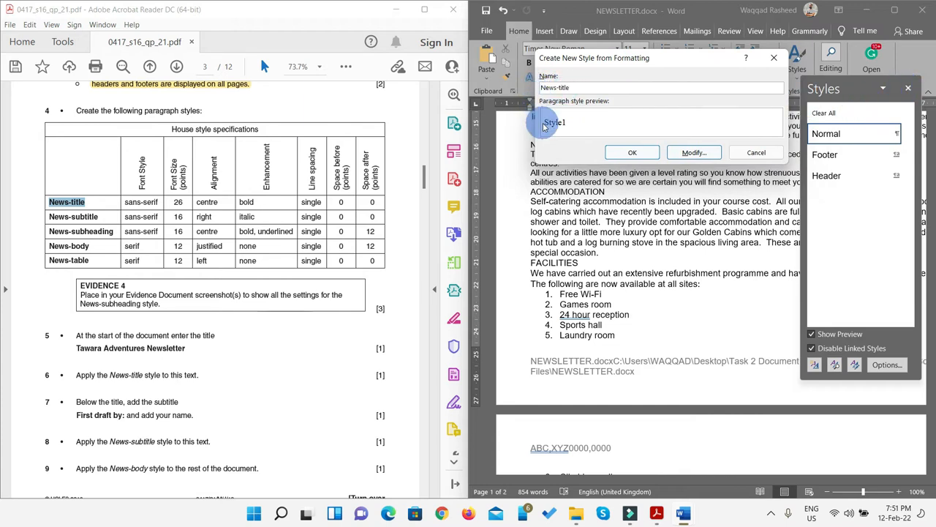
Open the News-title style's full formatting settings and set its font to Arial, 26 pt, bold
{"action": "left_click", "coordinate": [692, 153]}
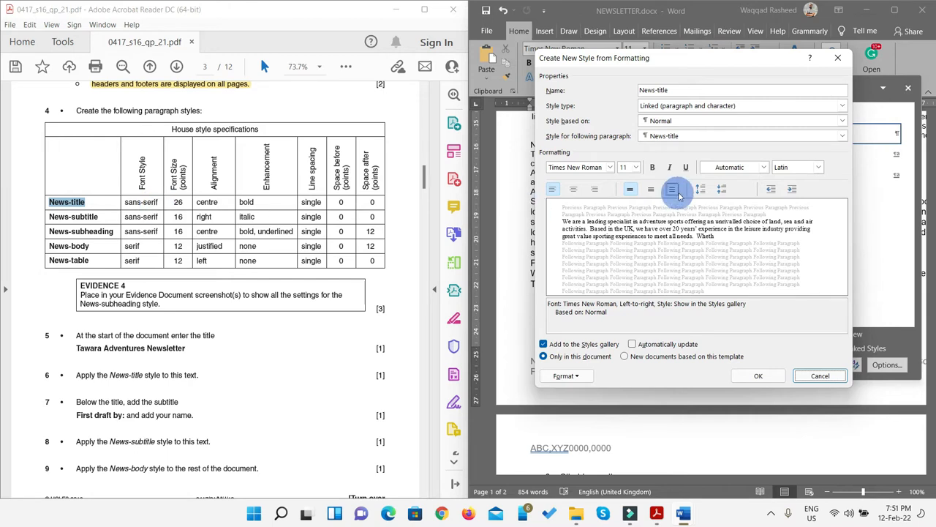
{"action": "left_click", "coordinate": [611, 167]}
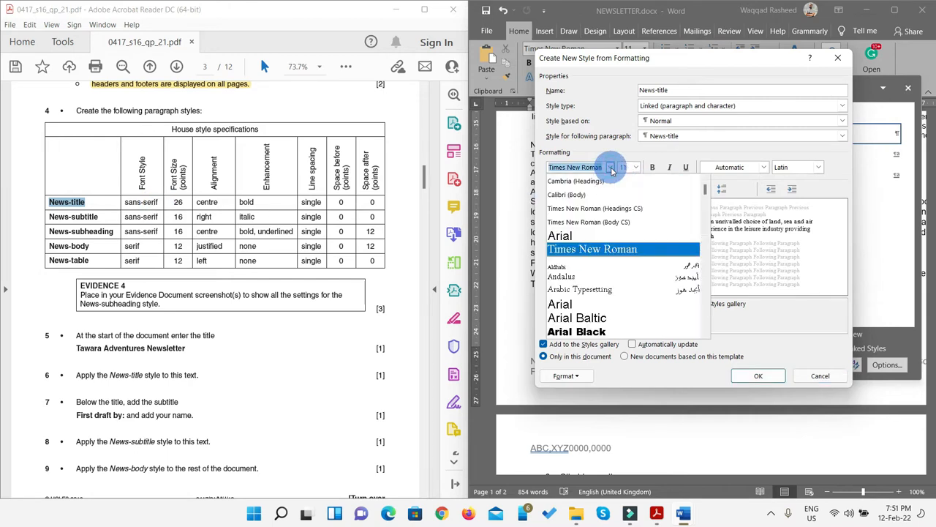
{"action": "left_click", "coordinate": [578, 238]}
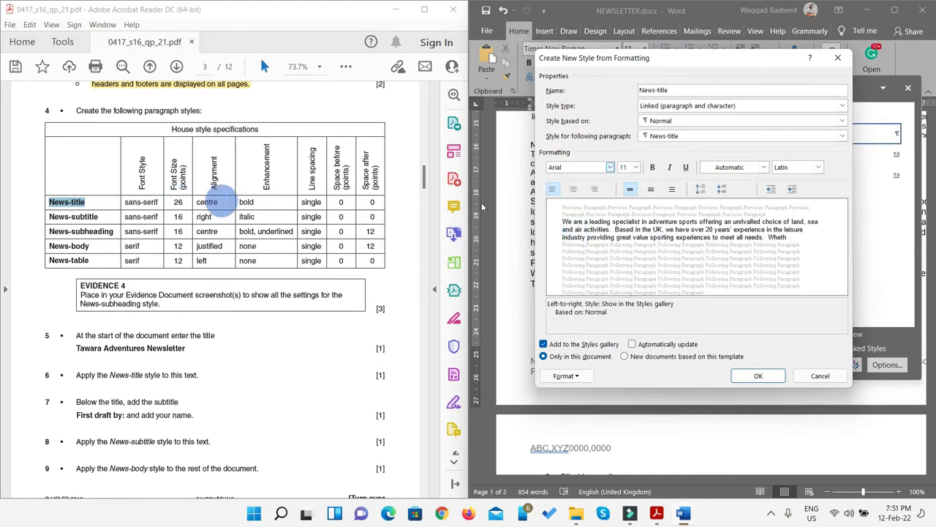
{"action": "left_click", "coordinate": [635, 168]}
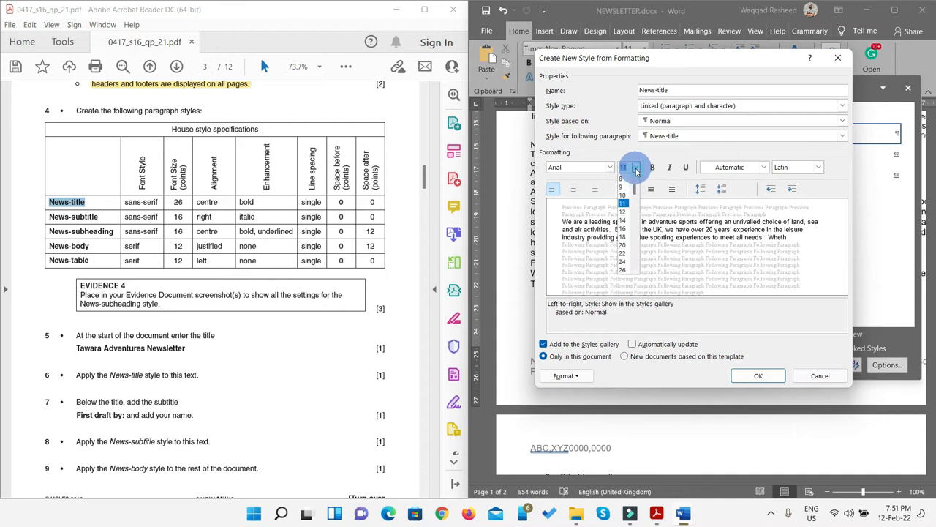
{"action": "left_click", "coordinate": [623, 270]}
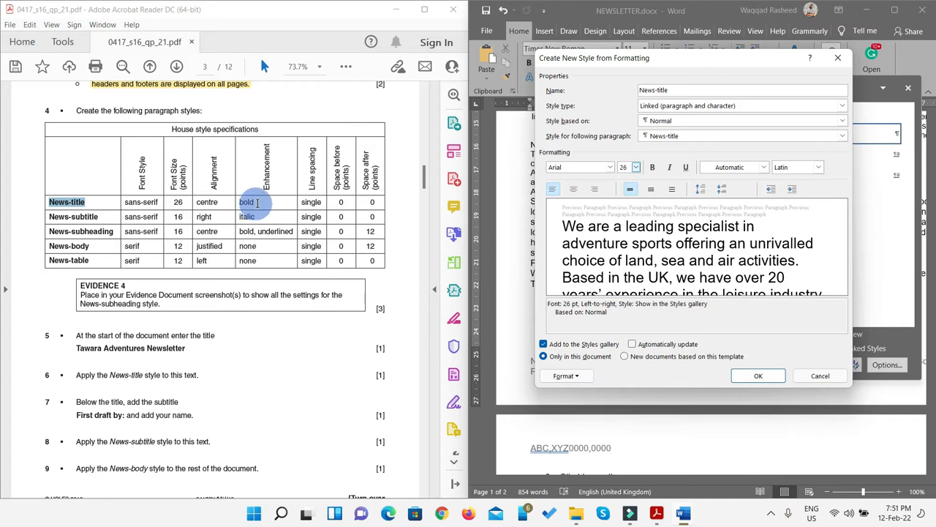
{"action": "left_click", "coordinate": [652, 167]}
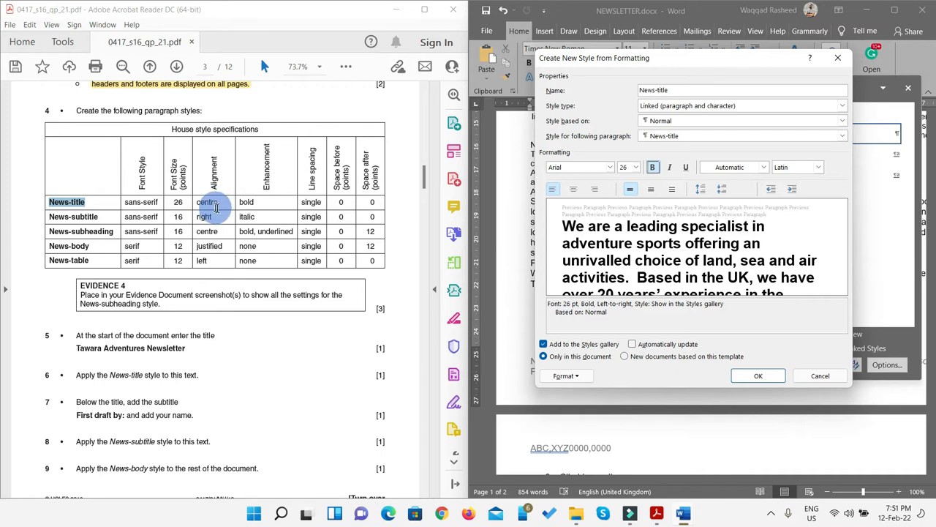
Set the News-title style's paragraph alignment to Centered and save the new style
{"action": "left_click", "coordinate": [565, 375]}
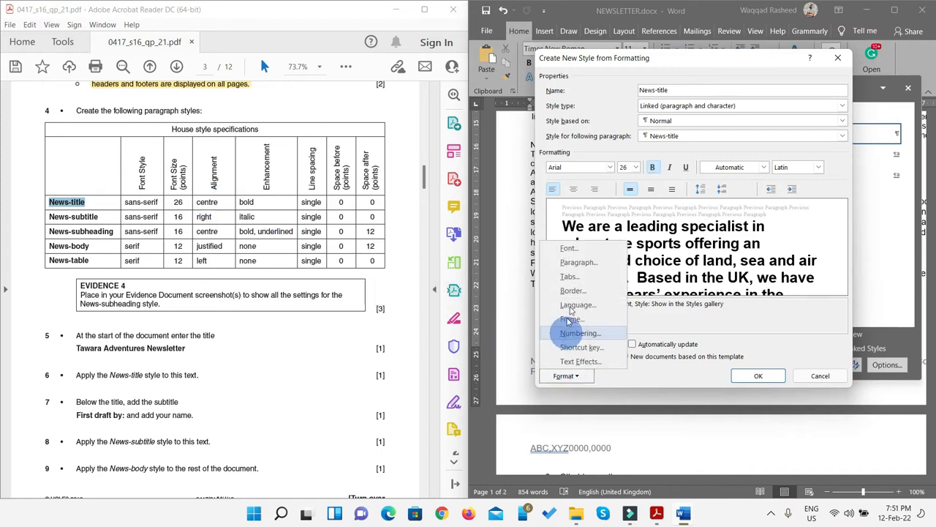
{"action": "left_click", "coordinate": [580, 264]}
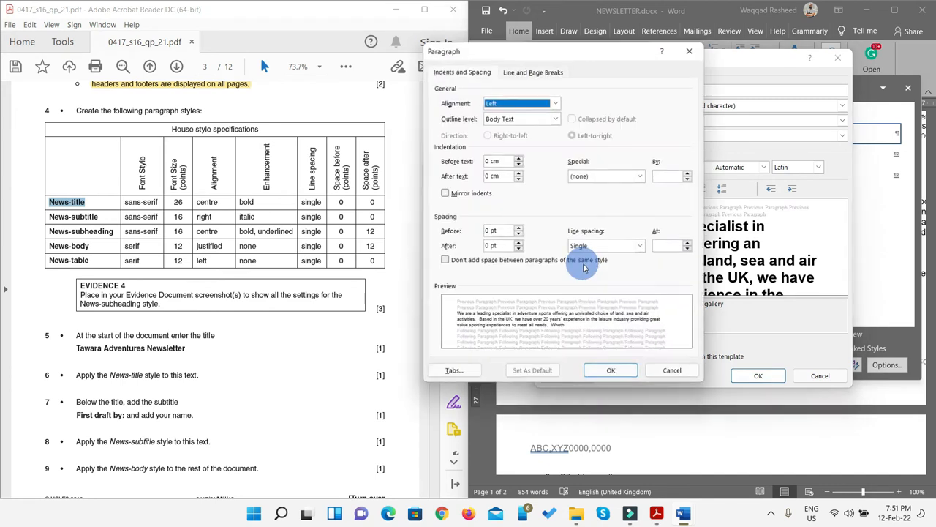
{"action": "left_click_drag", "start_coordinate": [564, 56], "coordinate": [667, 57]}
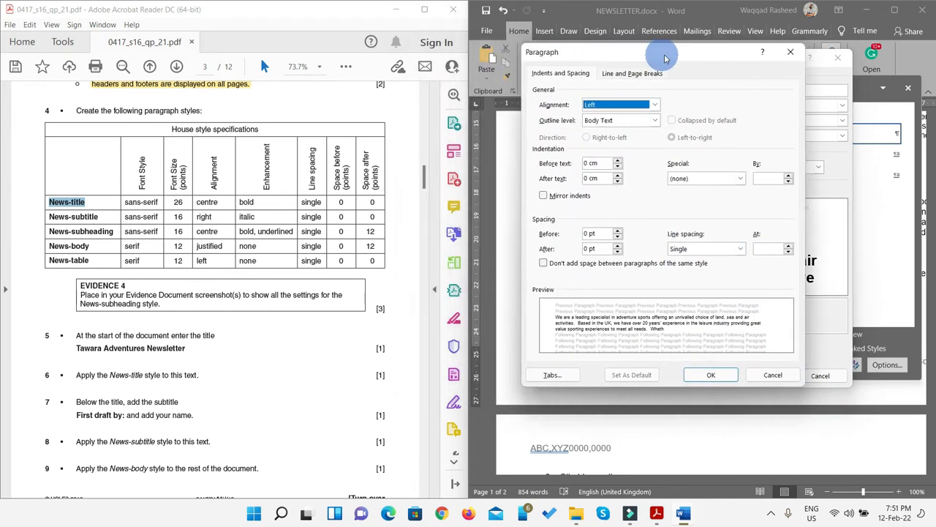
{"action": "left_click", "coordinate": [656, 104]}
{"action": "left_click", "coordinate": [624, 128]}
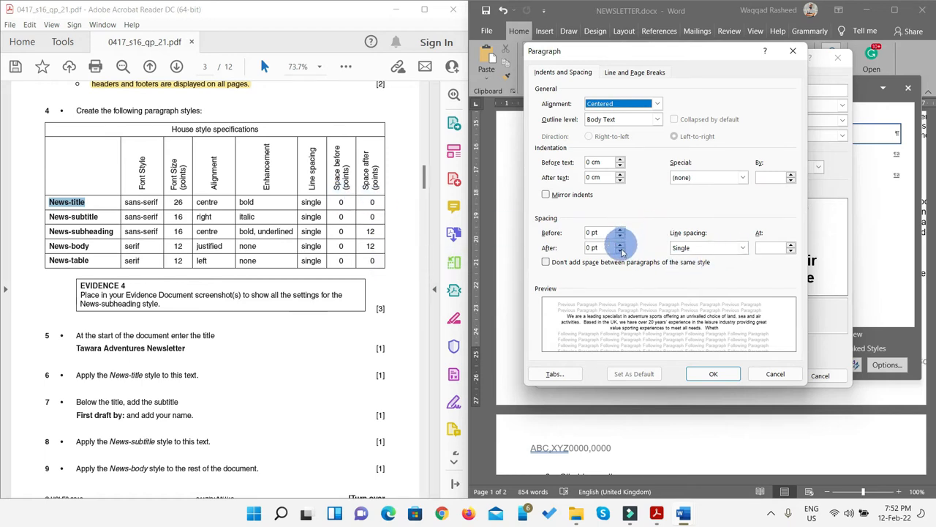
{"action": "left_click", "coordinate": [730, 371]}
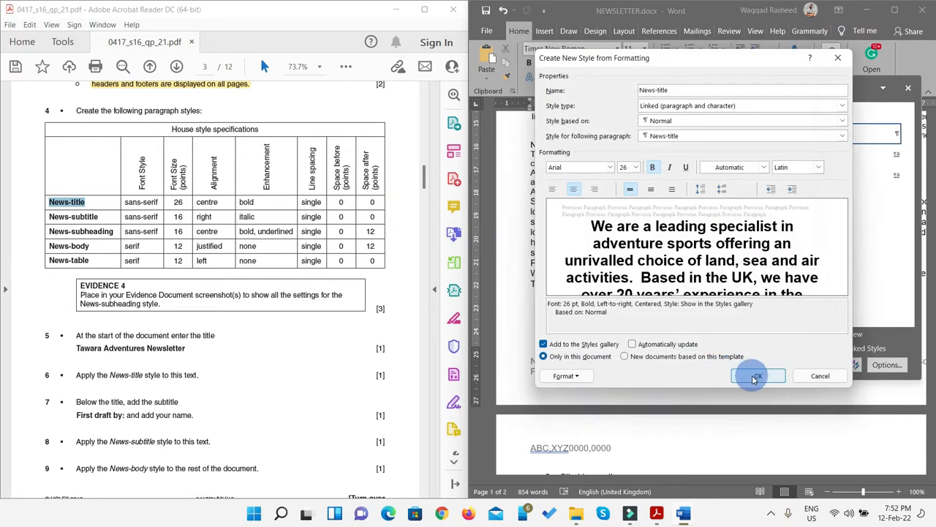
{"action": "left_click", "coordinate": [757, 376]}
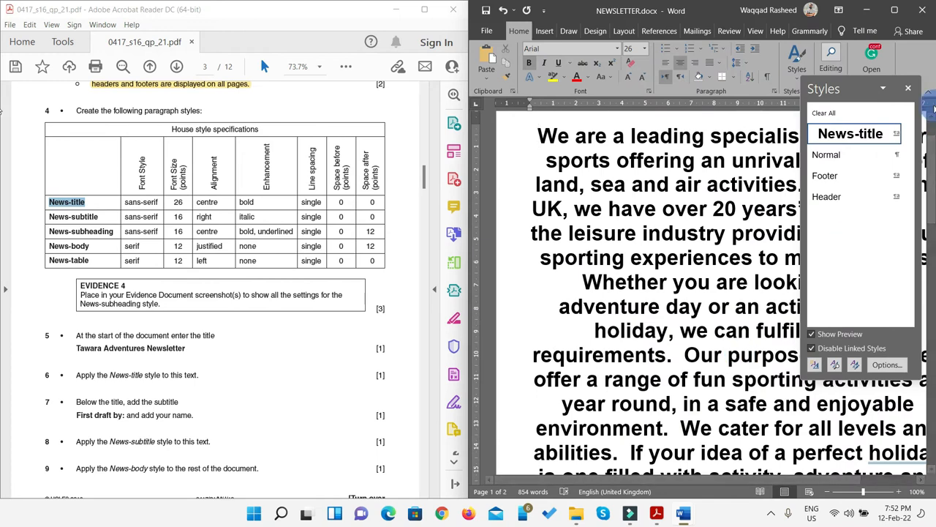
Close the Styles pane and check the newsletter in a maximized window before placing it back beside the question paper
{"action": "left_click", "coordinate": [909, 89]}
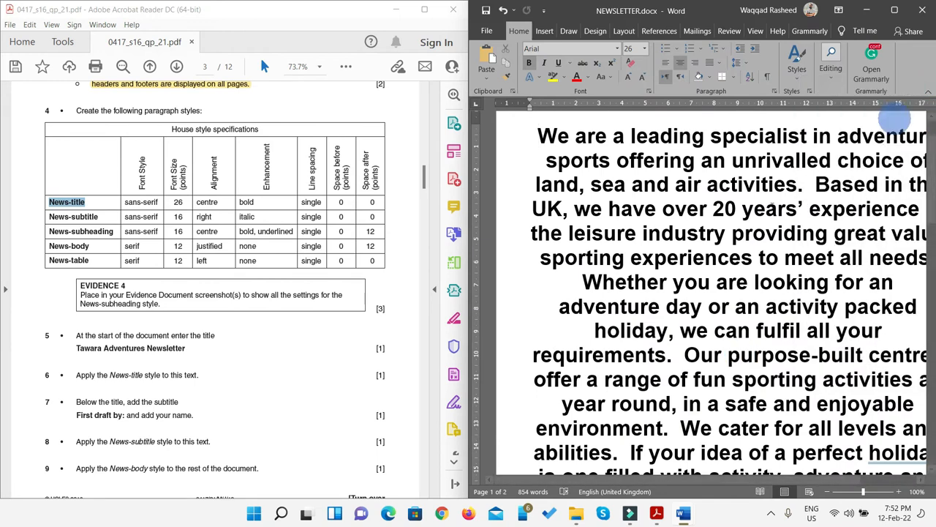
{"action": "left_click", "coordinate": [894, 10]}
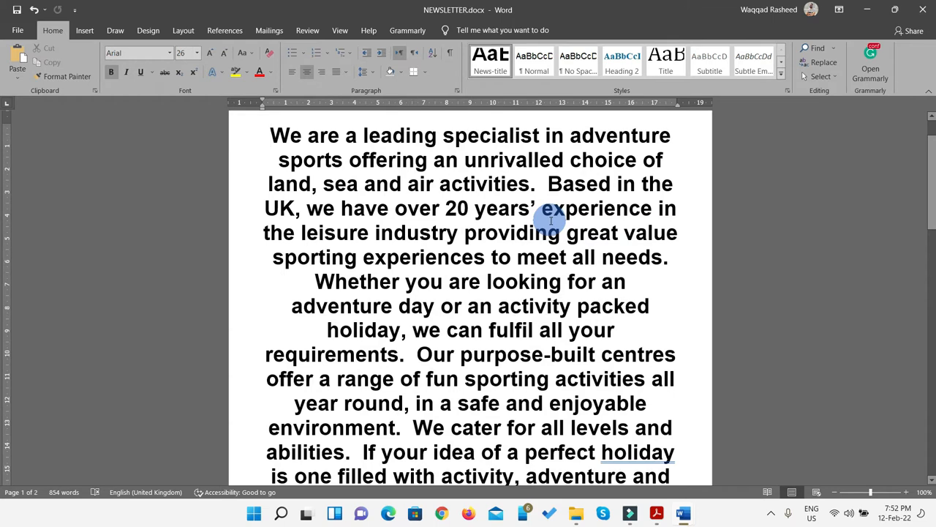
{"action": "key", "text": "super+Right"}
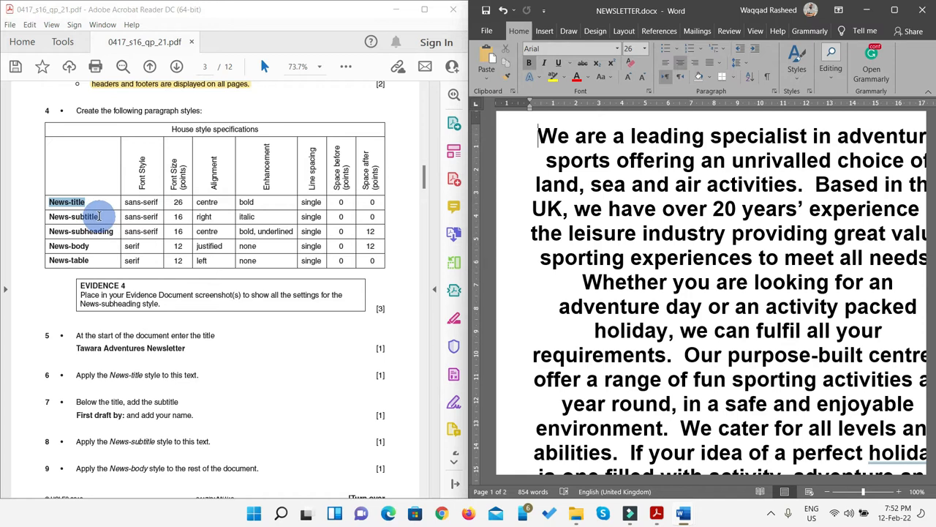
Select the News-subtitle name in question 4's table and start a new style named News-subtitle
{"action": "left_click_drag", "start_coordinate": [99, 216], "coordinate": [61, 214]}
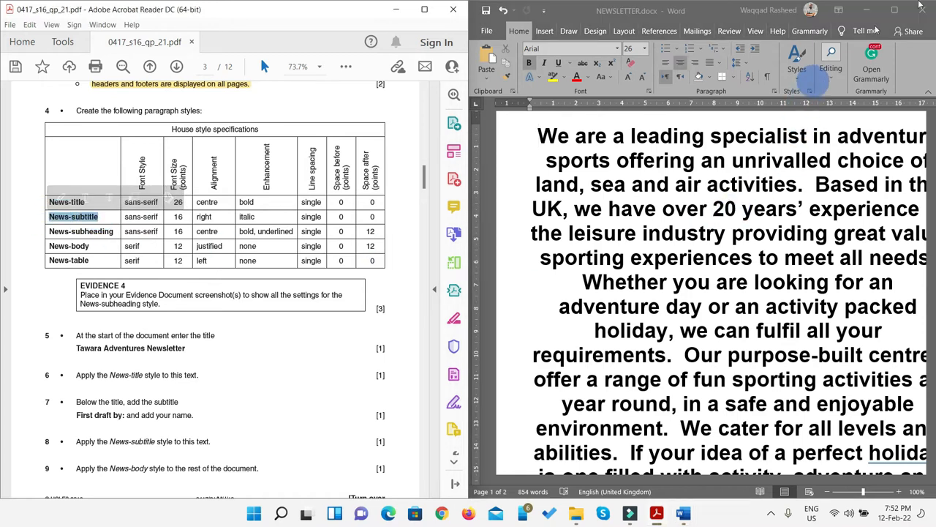
{"action": "left_click", "coordinate": [800, 82]}
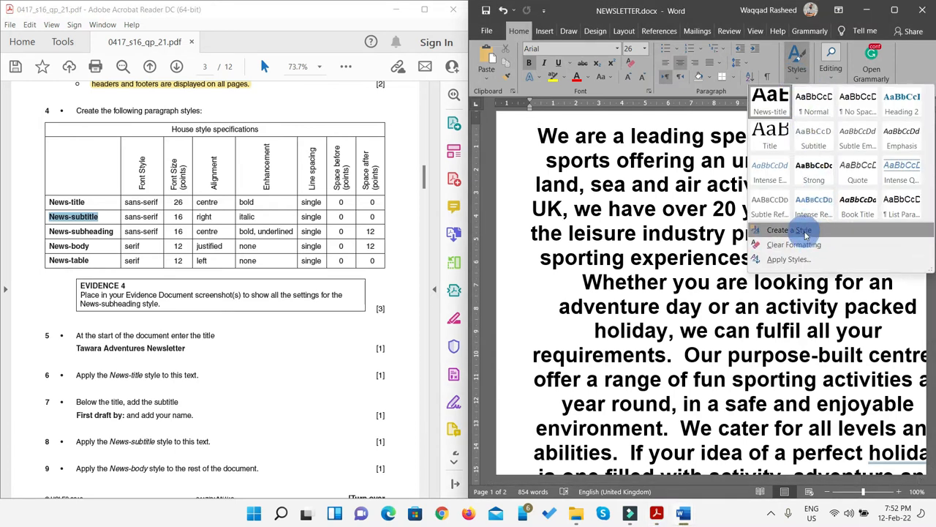
{"action": "left_click", "coordinate": [805, 233]}
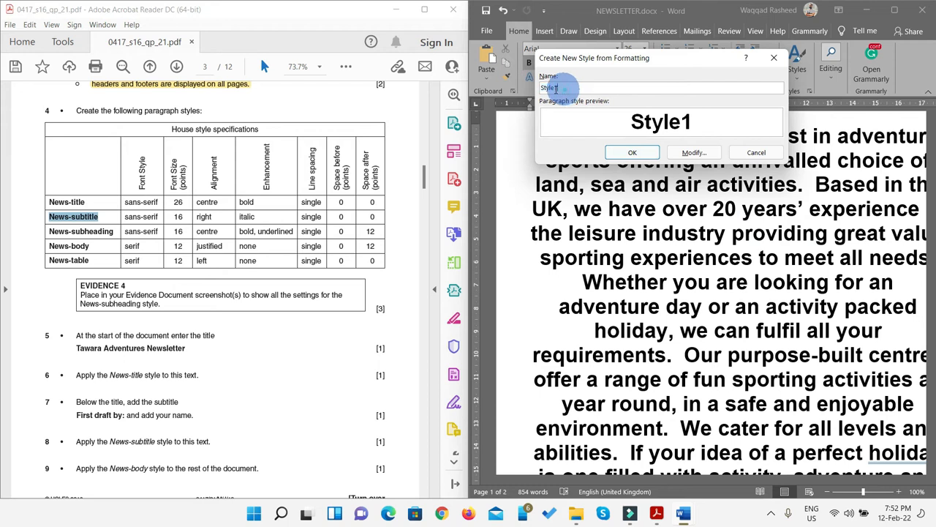
{"action": "left_click_drag", "start_coordinate": [556, 88], "coordinate": [532, 93]}
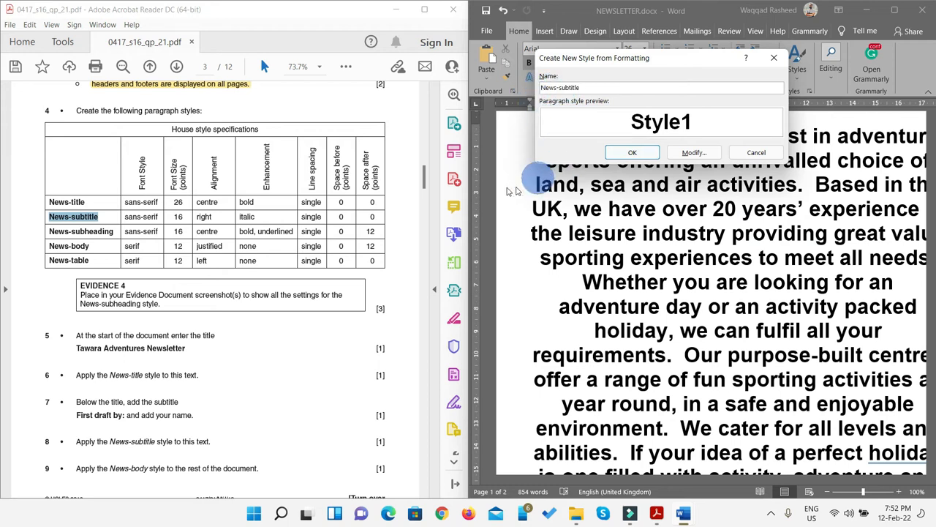
Set the News-subtitle style's font size to 16 pt, removing bold and applying italic
{"action": "left_click", "coordinate": [692, 153]}
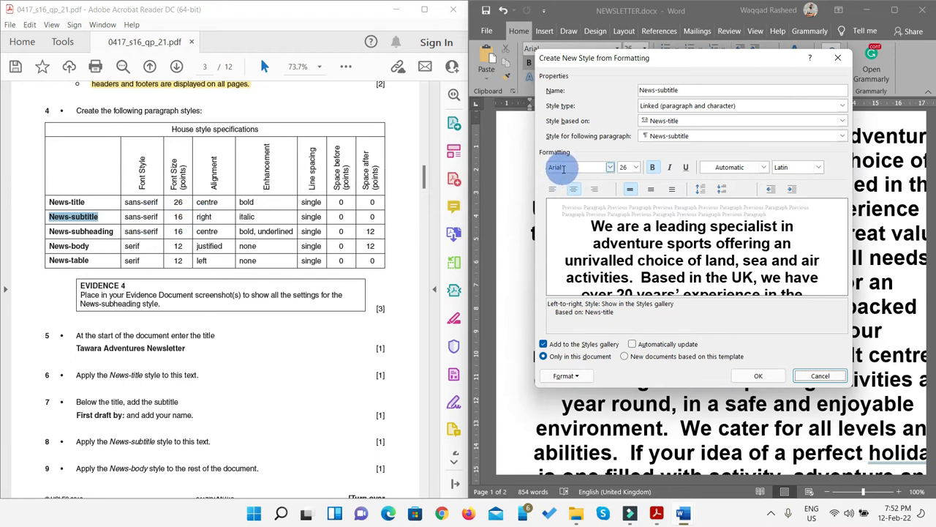
{"action": "left_click", "coordinate": [635, 167]}
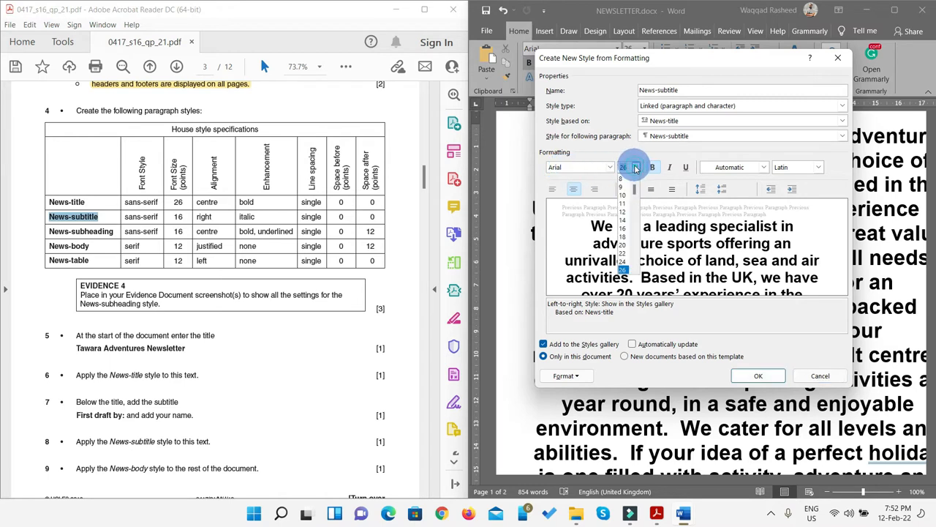
{"action": "left_click", "coordinate": [624, 229]}
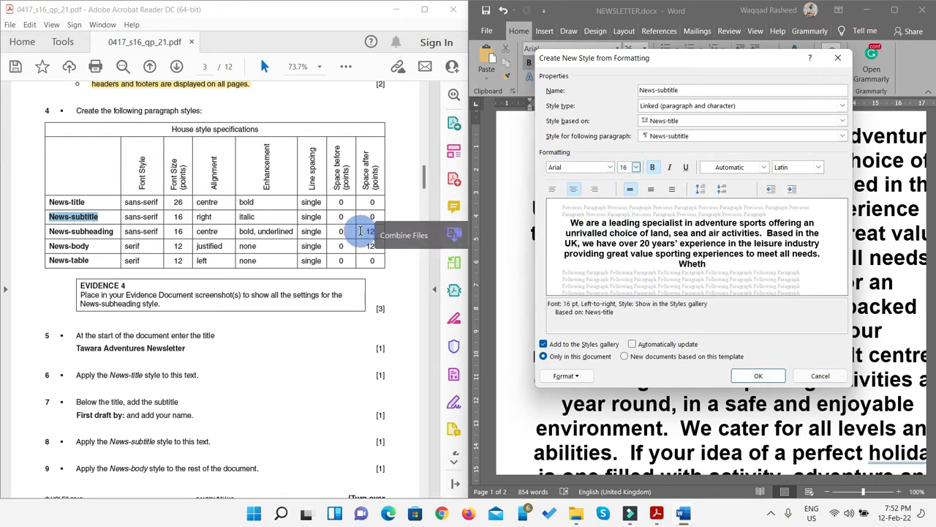
{"action": "left_click", "coordinate": [653, 167]}
{"action": "left_click", "coordinate": [670, 168]}
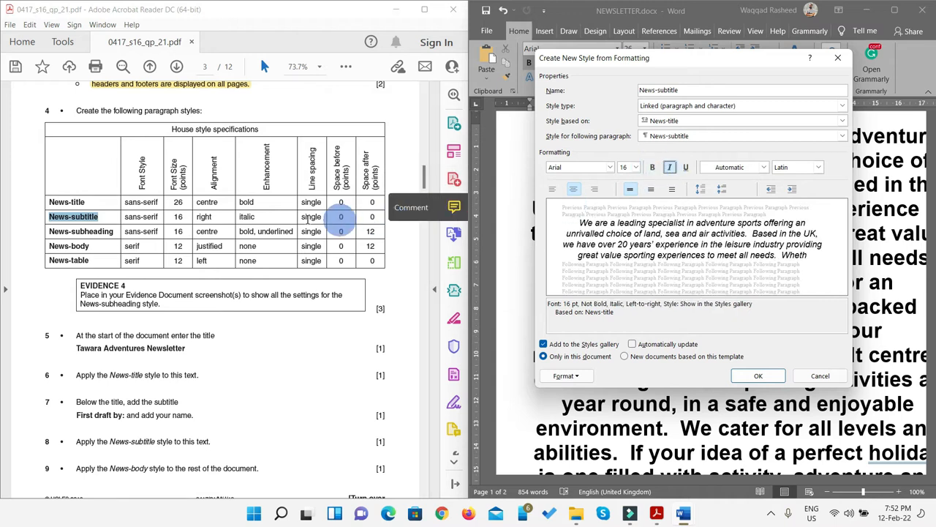
{"action": "left_click", "coordinate": [680, 306]}
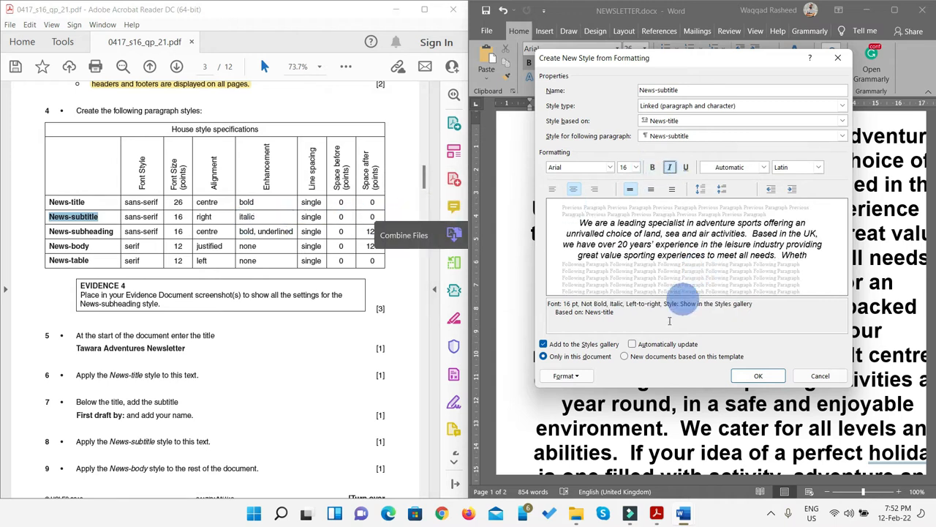
Set the News-subtitle style's paragraph alignment to Right and save the new style
{"action": "left_click", "coordinate": [566, 375]}
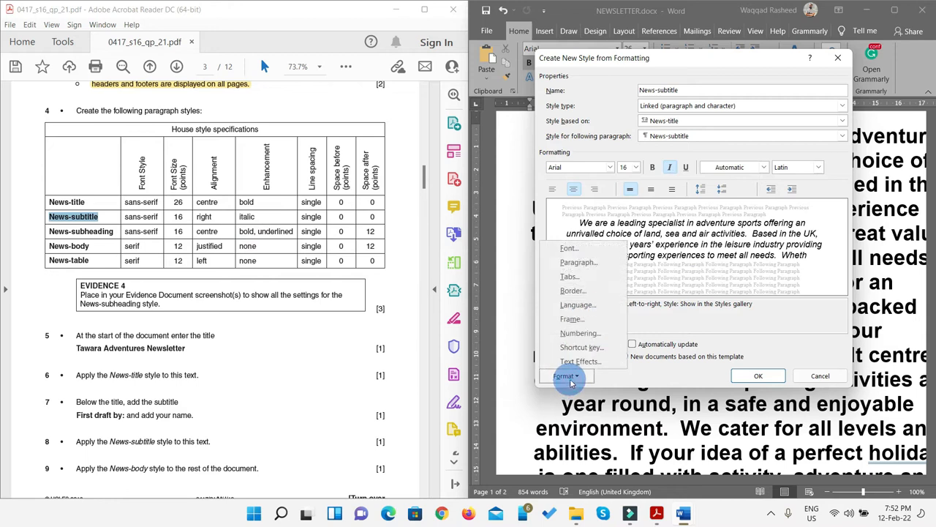
{"action": "left_click", "coordinate": [578, 263]}
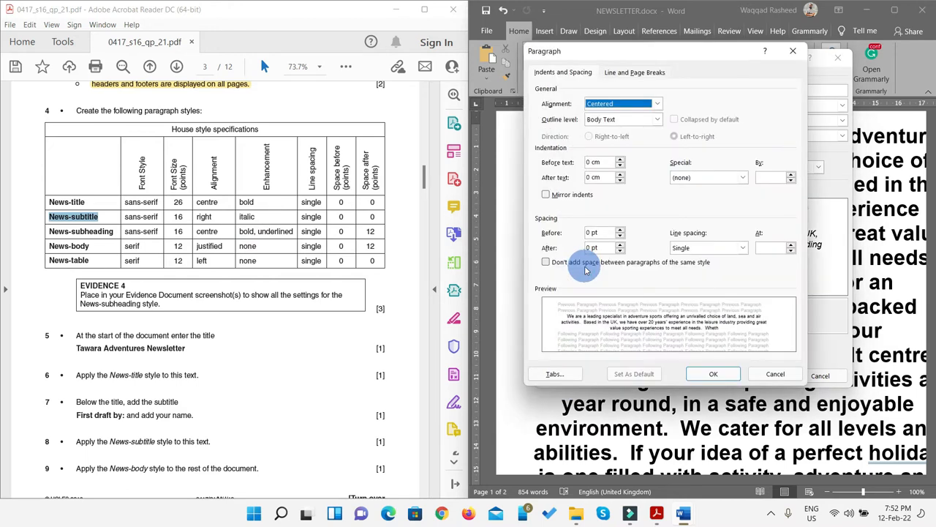
{"action": "left_click", "coordinate": [659, 104]}
{"action": "left_click", "coordinate": [614, 132]}
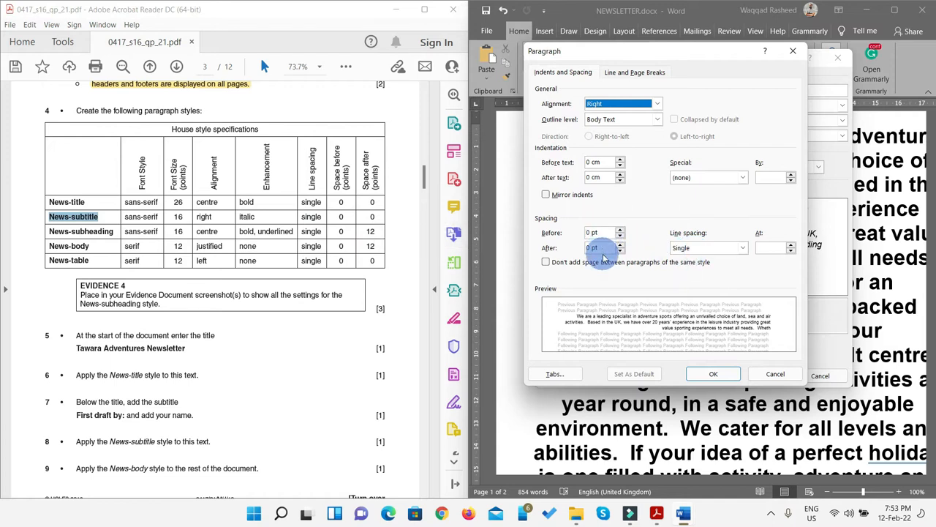
{"action": "left_click", "coordinate": [705, 374]}
{"action": "left_click", "coordinate": [755, 376]}
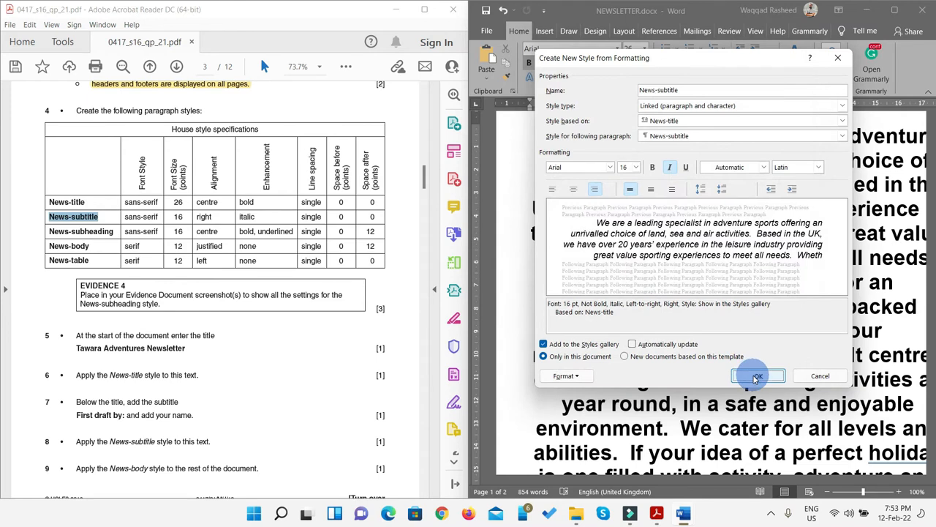
Select the News-subheading name in question 4's table and start a new style named News-subheading
{"action": "left_click_drag", "start_coordinate": [83, 230], "coordinate": [52, 232]}
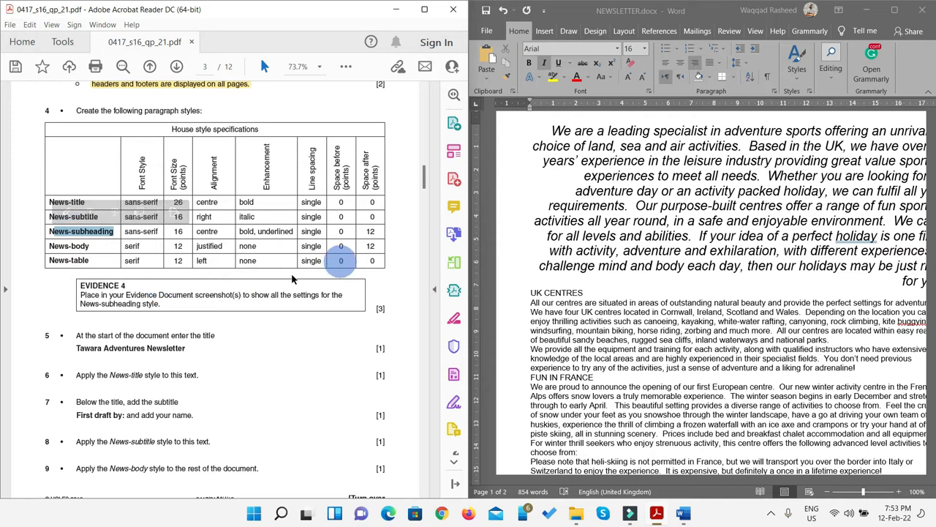
{"action": "left_click", "coordinate": [113, 231]}
{"action": "left_click_drag", "start_coordinate": [80, 233], "coordinate": [46, 231]}
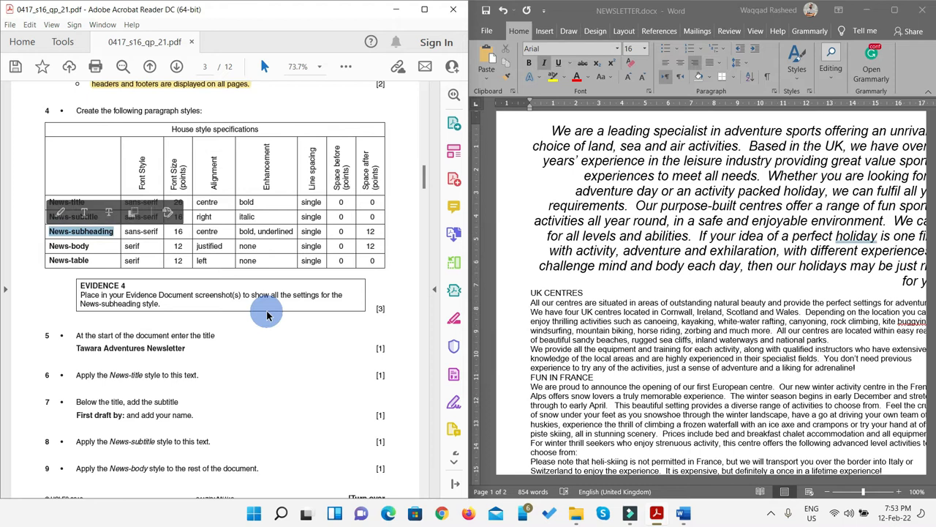
{"action": "left_click", "coordinate": [798, 79]}
{"action": "left_click", "coordinate": [789, 264]}
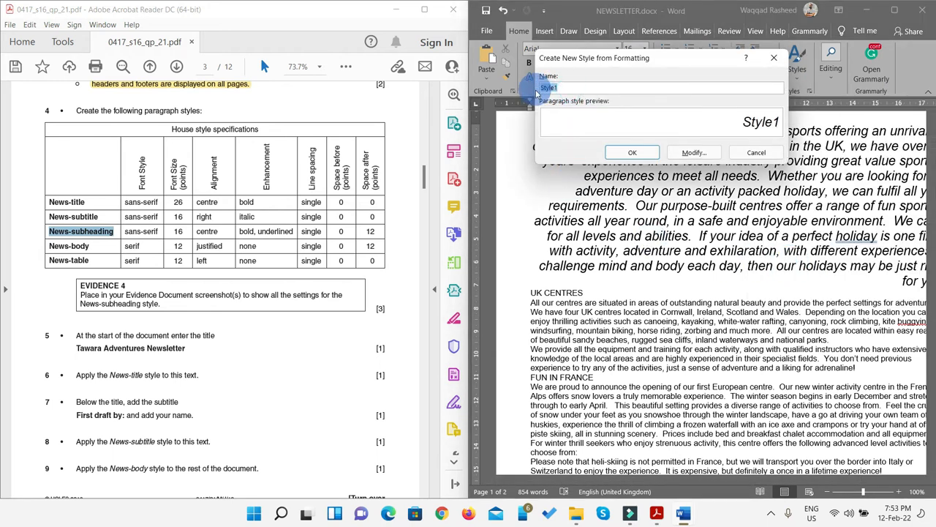
Apply bold and underline to the News-subheading style and remove its italic formatting
{"action": "left_click", "coordinate": [690, 153]}
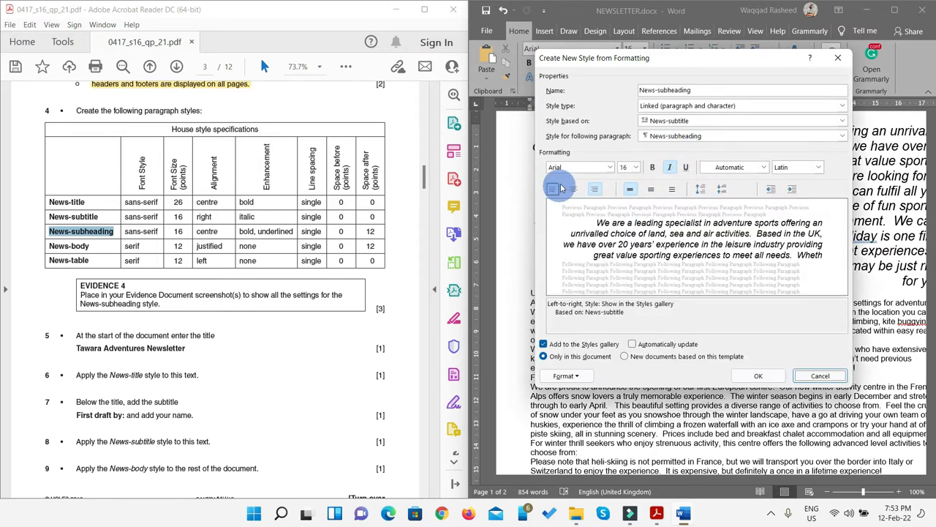
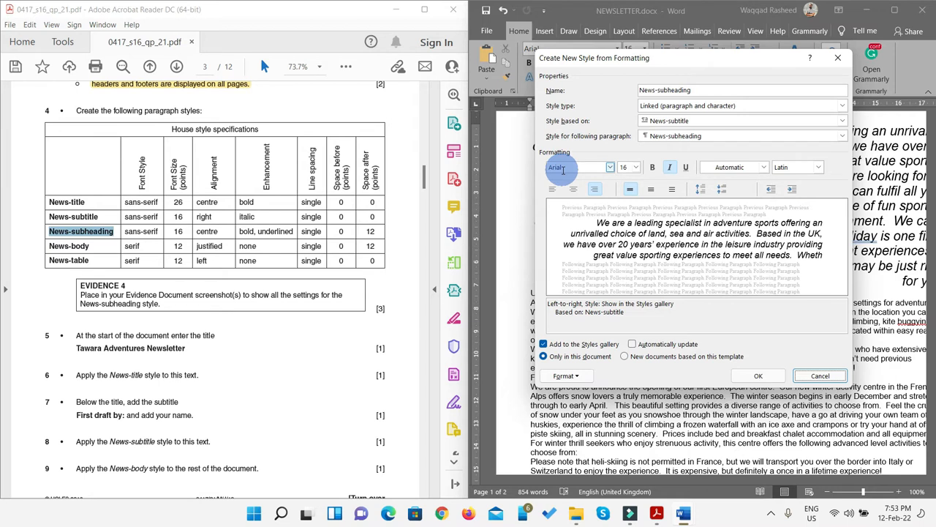
{"action": "left_click", "coordinate": [654, 168]}
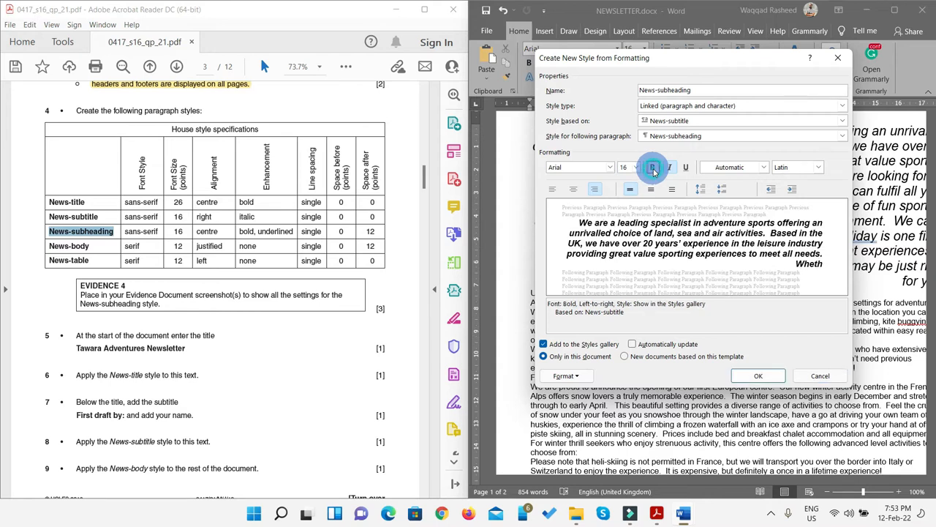
{"action": "left_click", "coordinate": [685, 167]}
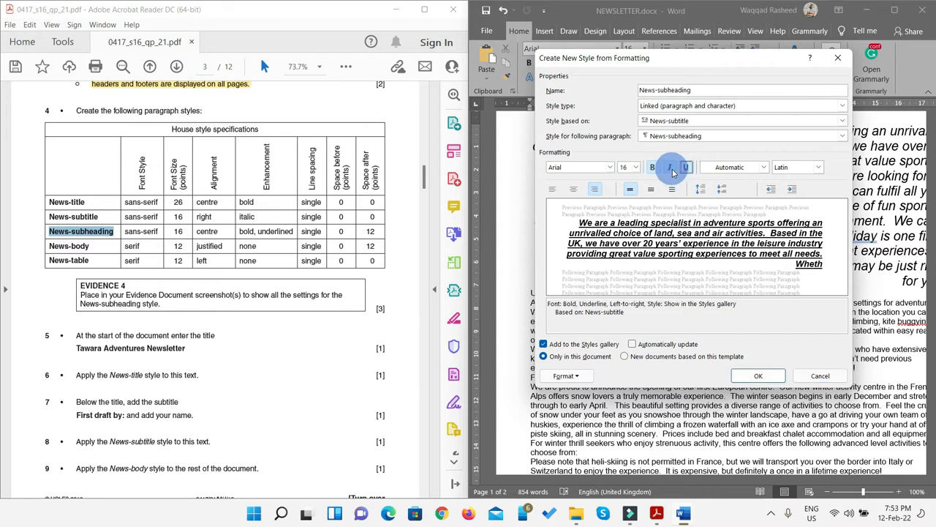
{"action": "left_click", "coordinate": [671, 170]}
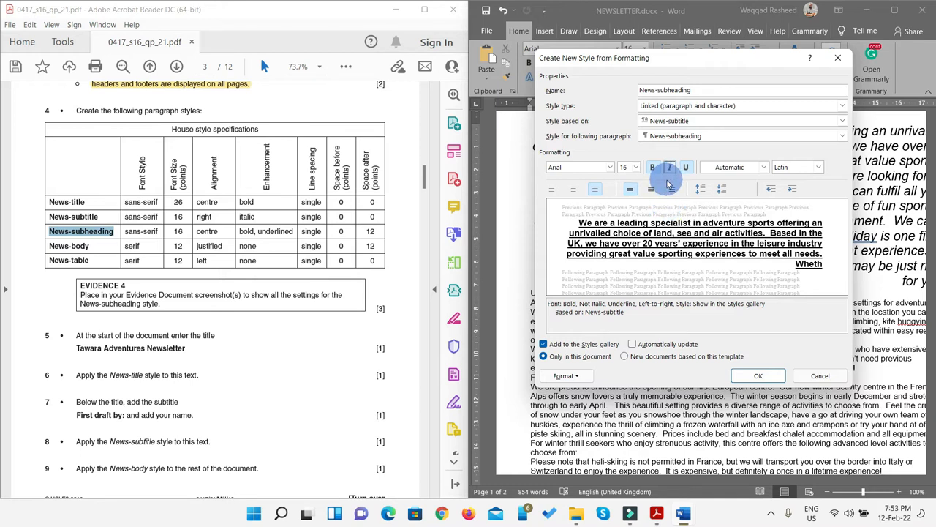
Set the News-subheading style's alignment to Centered with 12 pt spacing after, and save the new style
{"action": "left_click", "coordinate": [567, 375]}
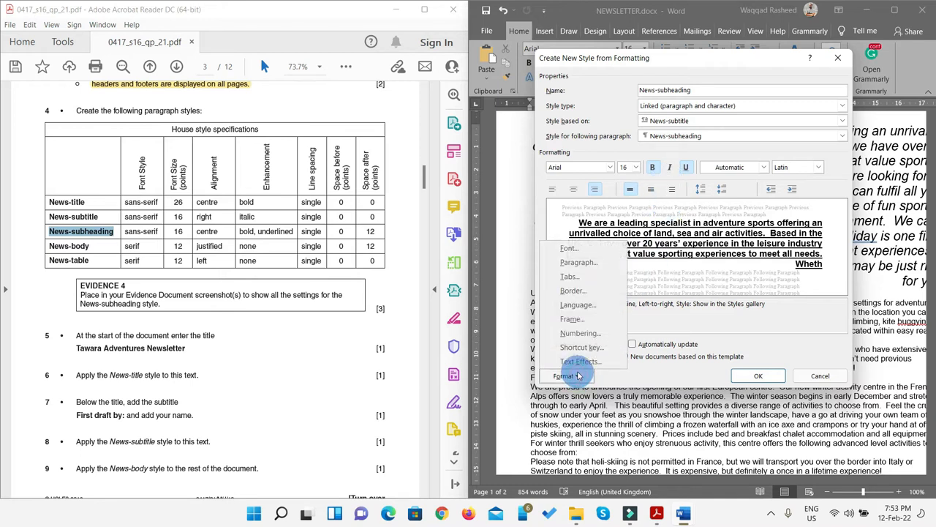
{"action": "left_click", "coordinate": [578, 262]}
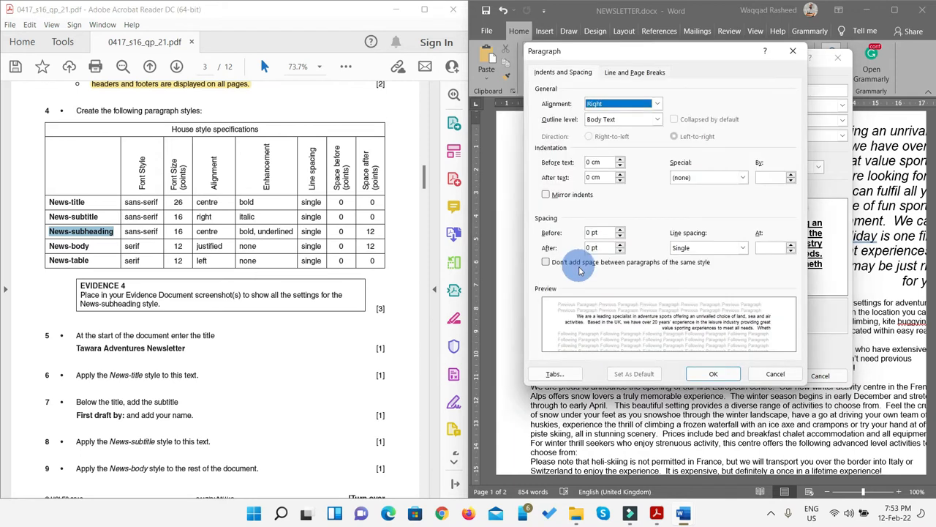
{"action": "left_click", "coordinate": [657, 103]}
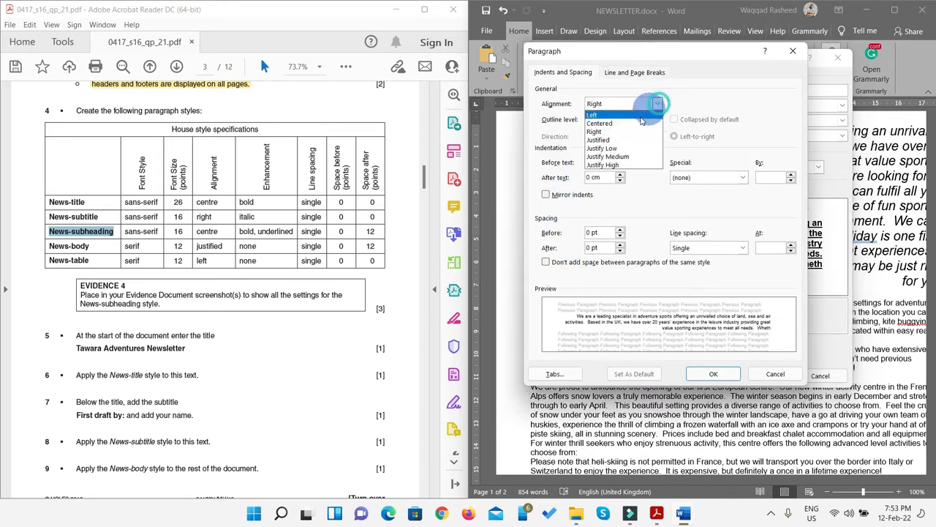
{"action": "left_click", "coordinate": [614, 125]}
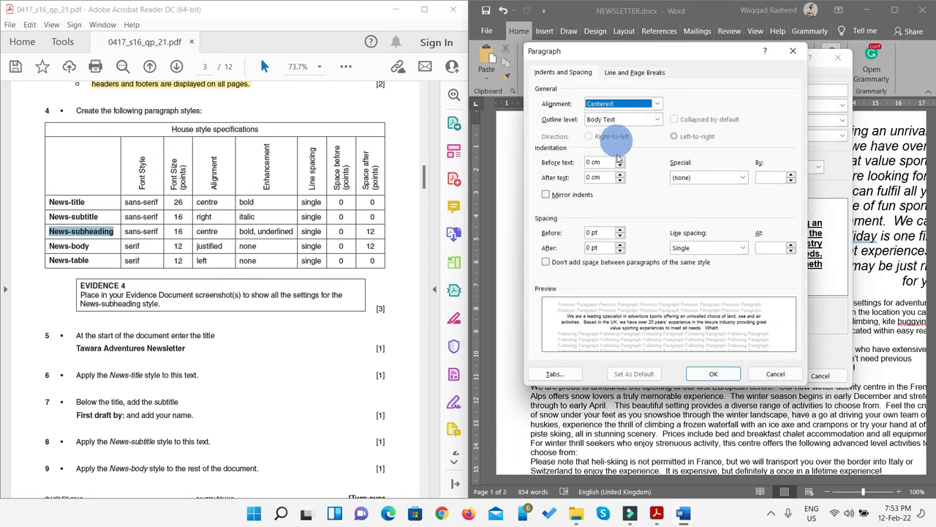
{"action": "left_click", "coordinate": [620, 246]}
{"action": "left_click", "coordinate": [620, 245]}
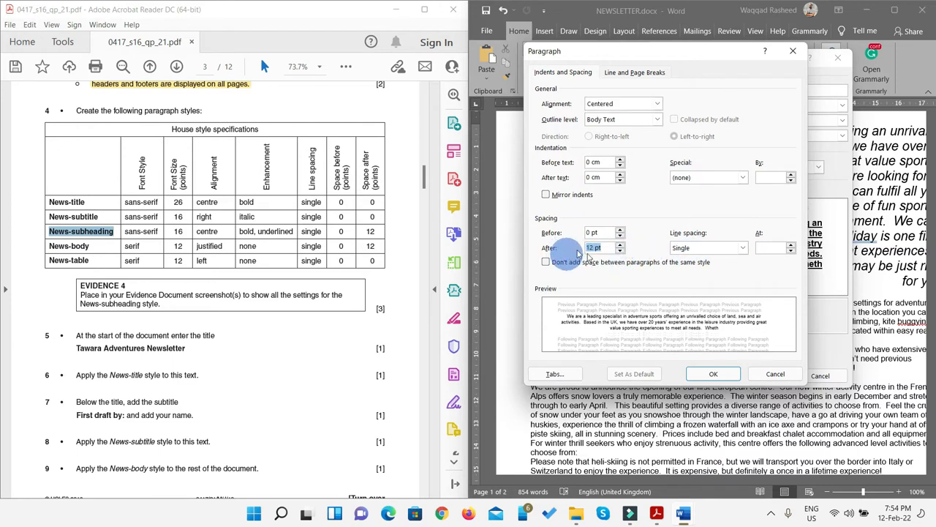
{"action": "left_click", "coordinate": [713, 374]}
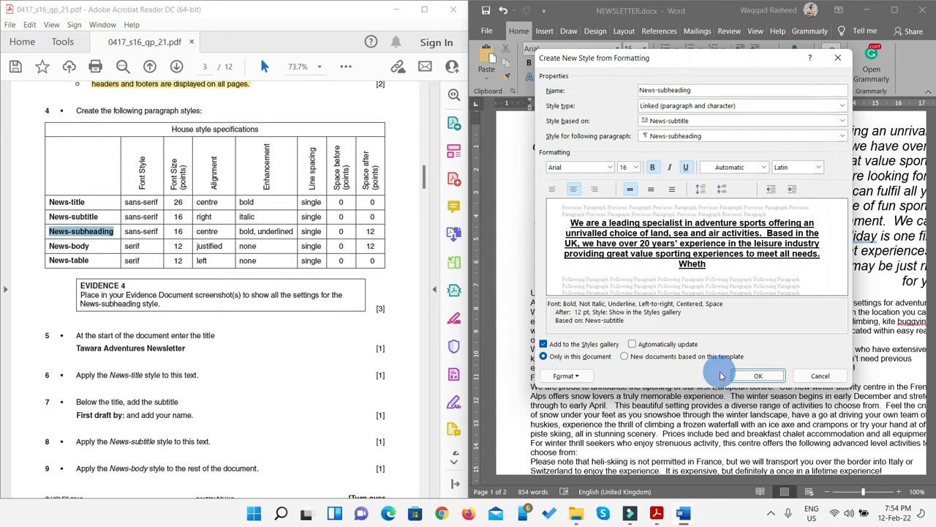
{"action": "left_click", "coordinate": [753, 376]}
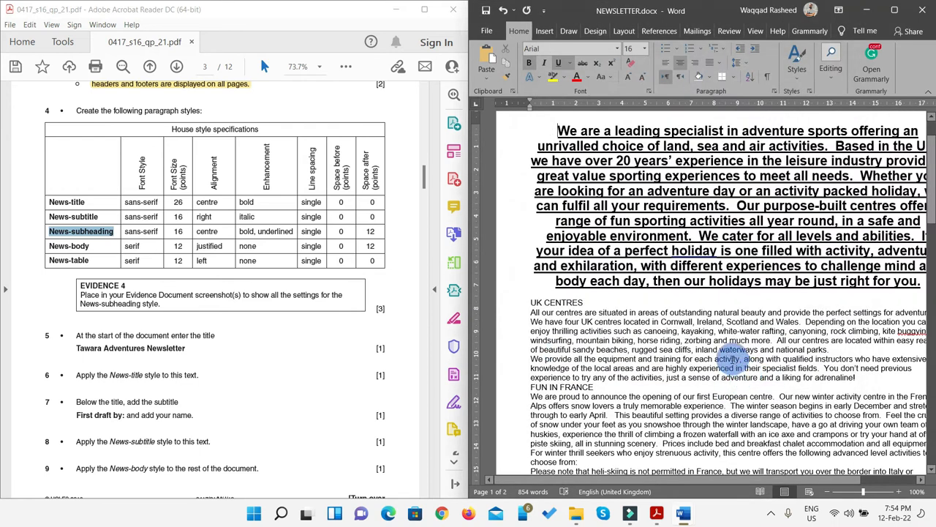
Select the News-body name in question 4's table and start a new style named News-body
{"action": "left_click", "coordinate": [76, 245]}
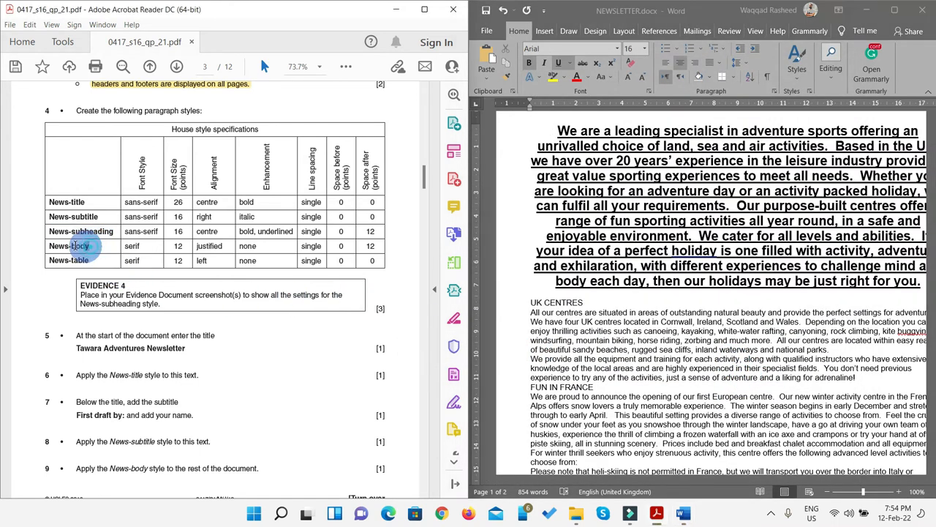
{"action": "double_click", "coordinate": [52, 246]}
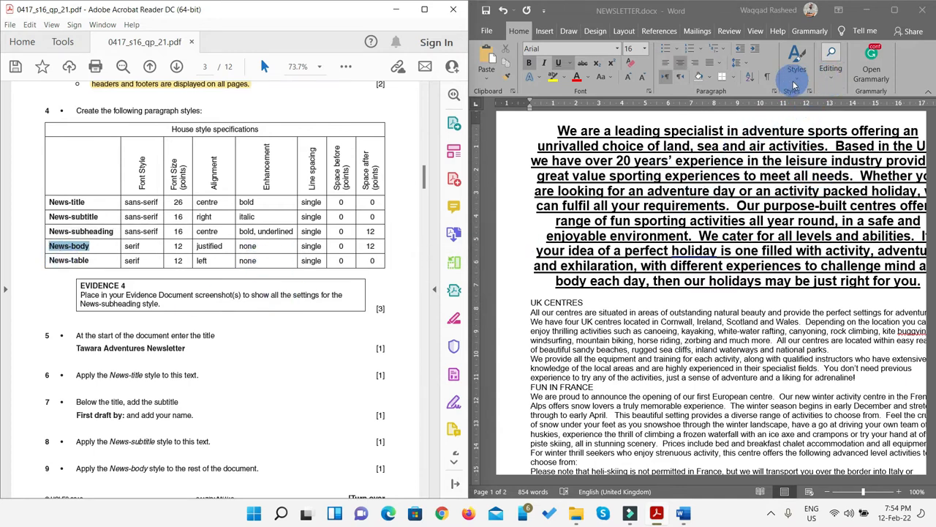
{"action": "left_click", "coordinate": [798, 81]}
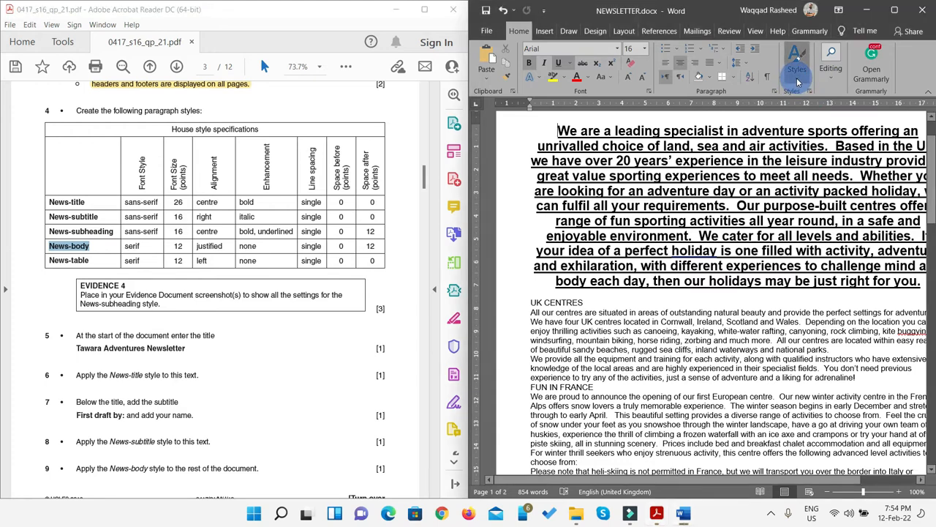
{"action": "left_click", "coordinate": [798, 82]}
{"action": "key", "text": "Escape"}
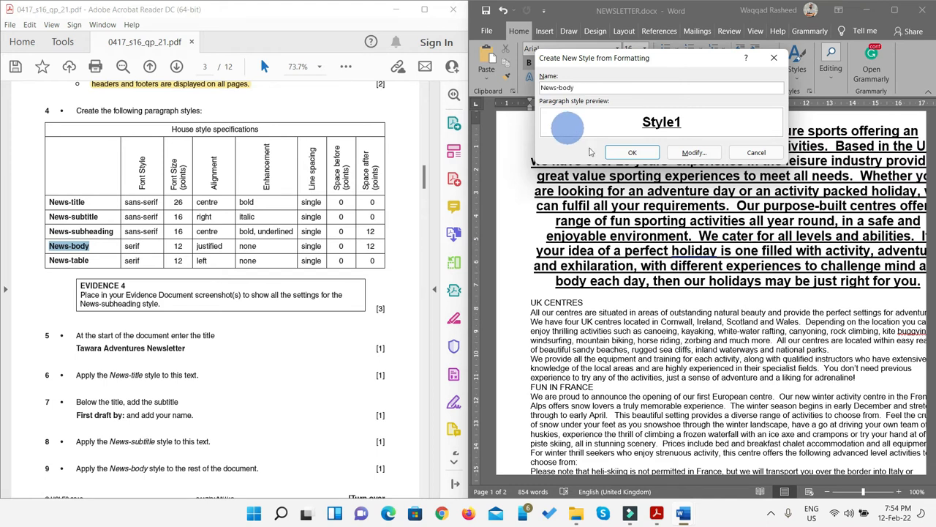
Set the News-body style's font to Times New Roman (Body CS) at 12 pt, removing bold and underline
{"action": "left_click", "coordinate": [690, 152]}
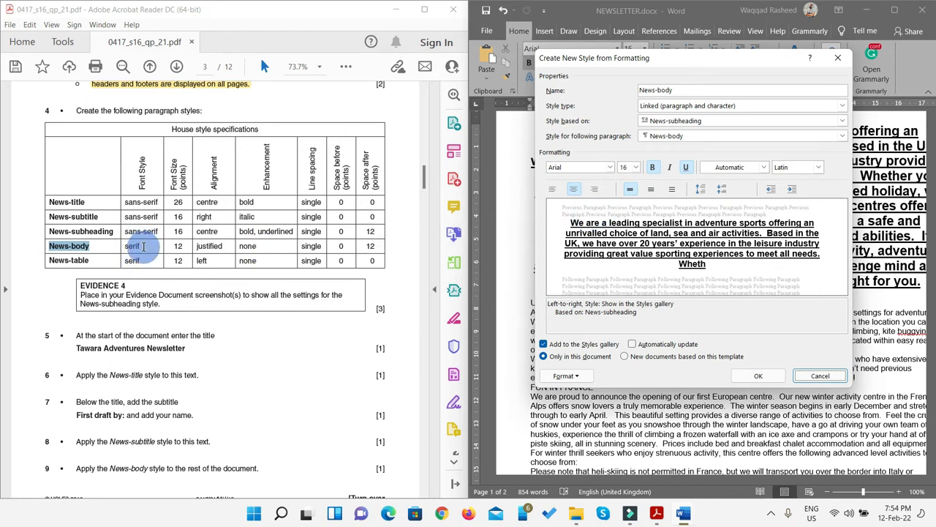
{"action": "left_click", "coordinate": [610, 168]}
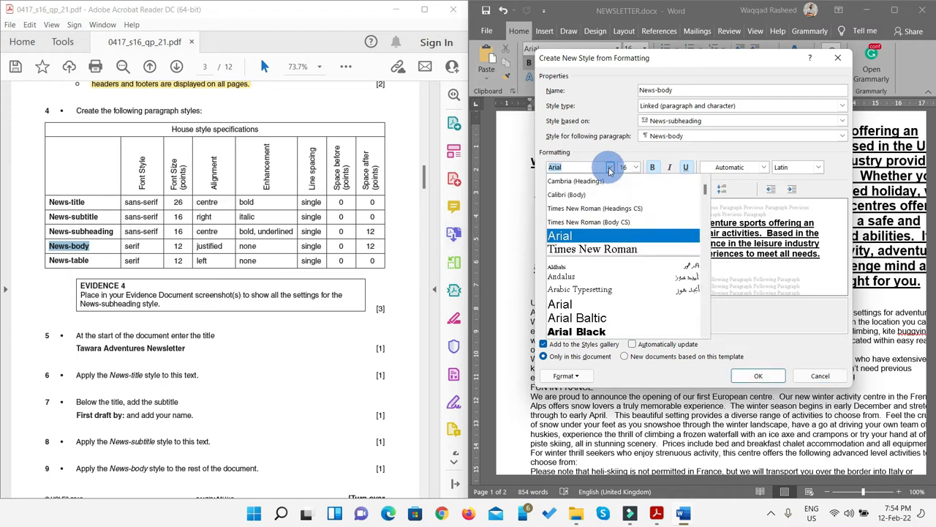
{"action": "left_click", "coordinate": [594, 222]}
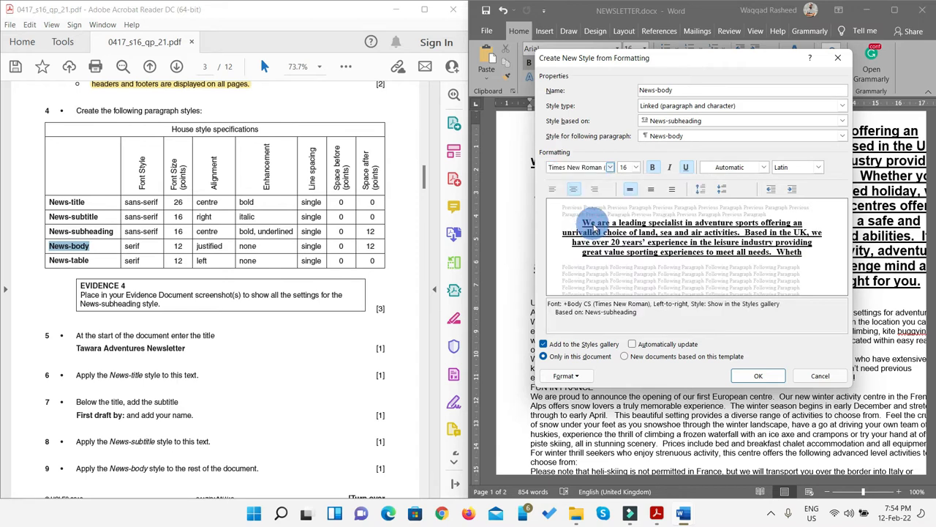
{"action": "left_click", "coordinate": [635, 169]}
{"action": "left_click", "coordinate": [623, 211]}
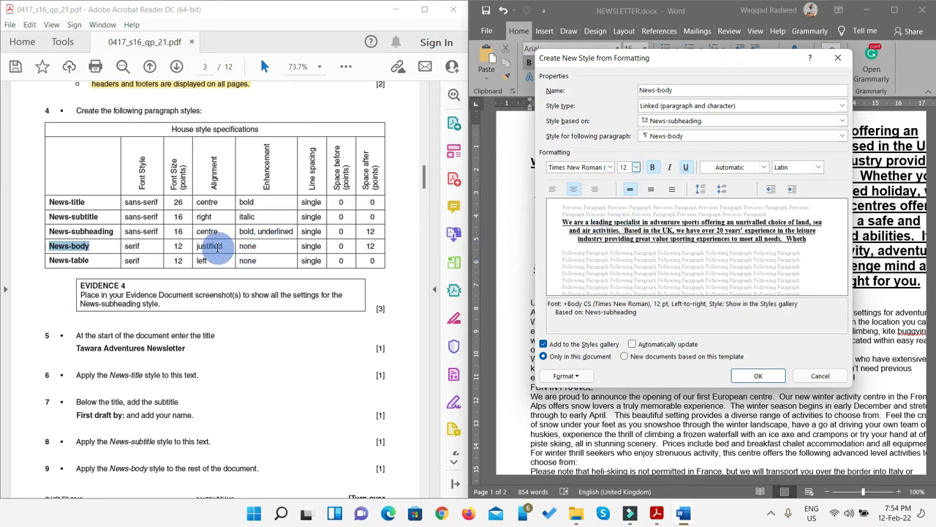
{"action": "left_click", "coordinate": [654, 167]}
{"action": "left_click", "coordinate": [685, 167]}
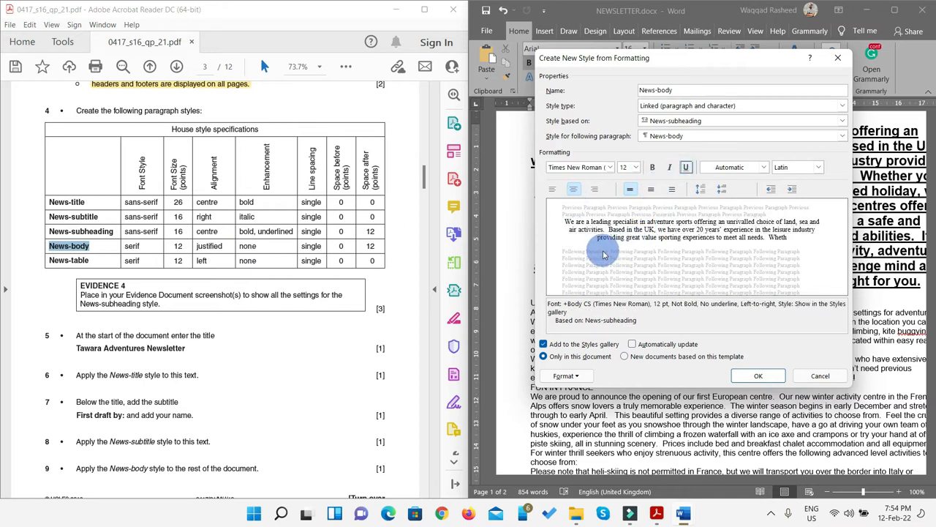
Set the News-body style's paragraph alignment to Justified and save the new style
{"action": "left_click", "coordinate": [576, 376]}
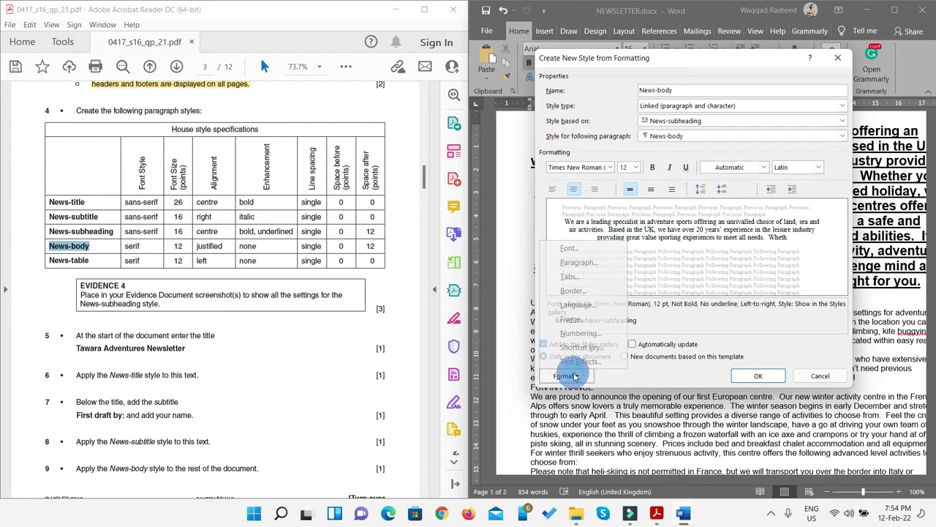
{"action": "left_click", "coordinate": [577, 265]}
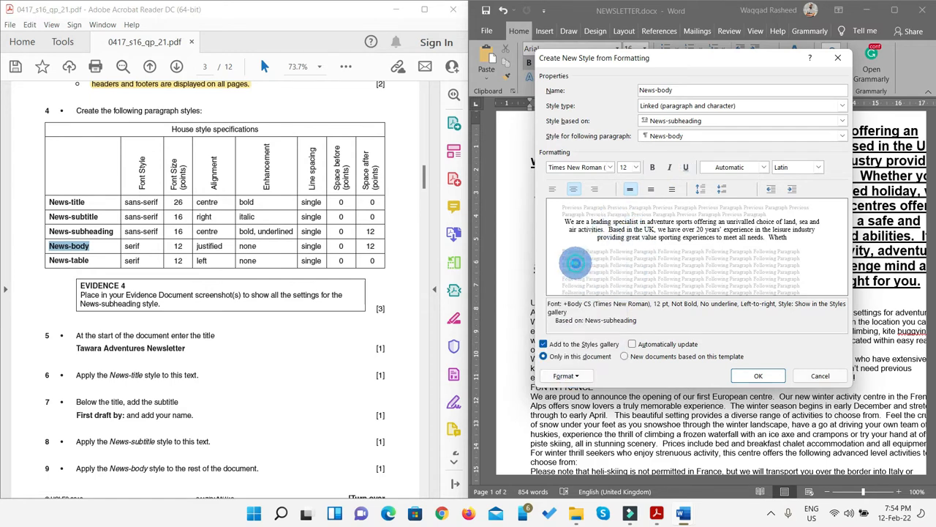
{"action": "left_click", "coordinate": [656, 105]}
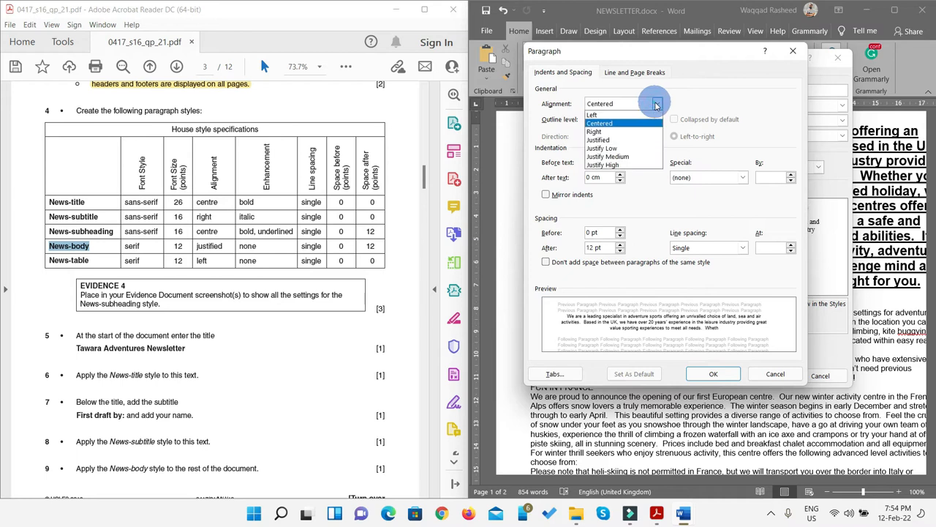
{"action": "left_click", "coordinate": [625, 140]}
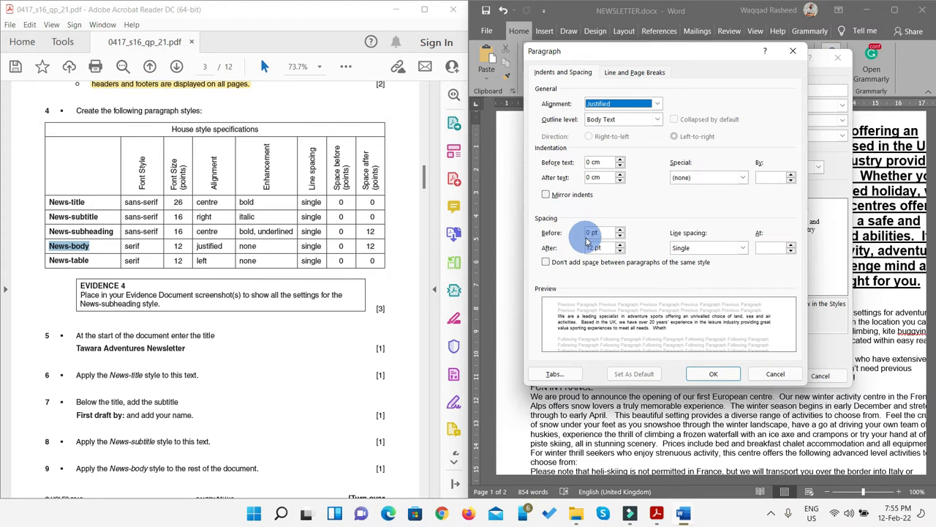
{"action": "left_click", "coordinate": [681, 249]}
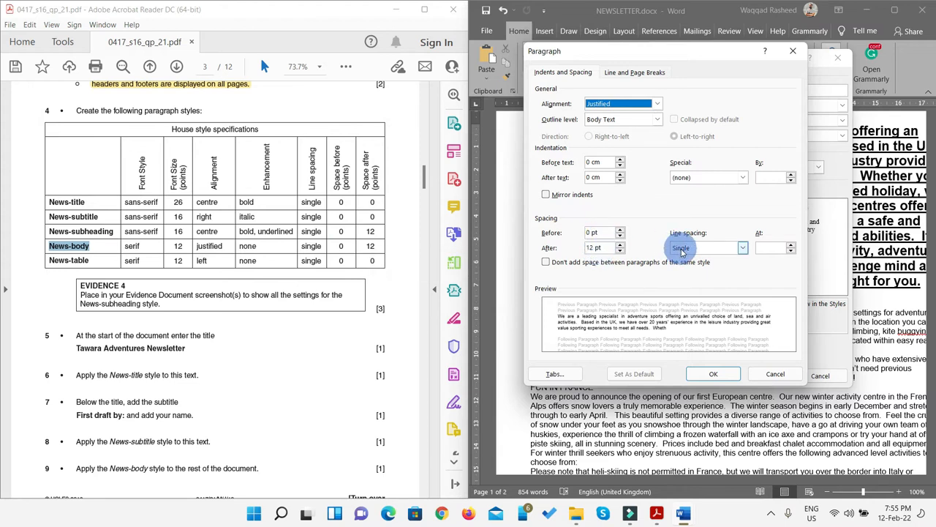
{"action": "left_click", "coordinate": [599, 246]}
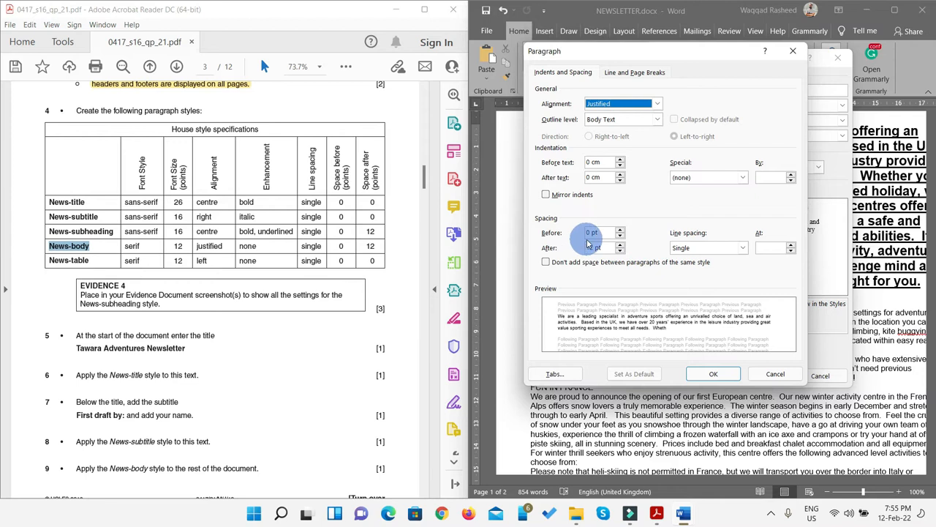
{"action": "double_click", "coordinate": [620, 245]}
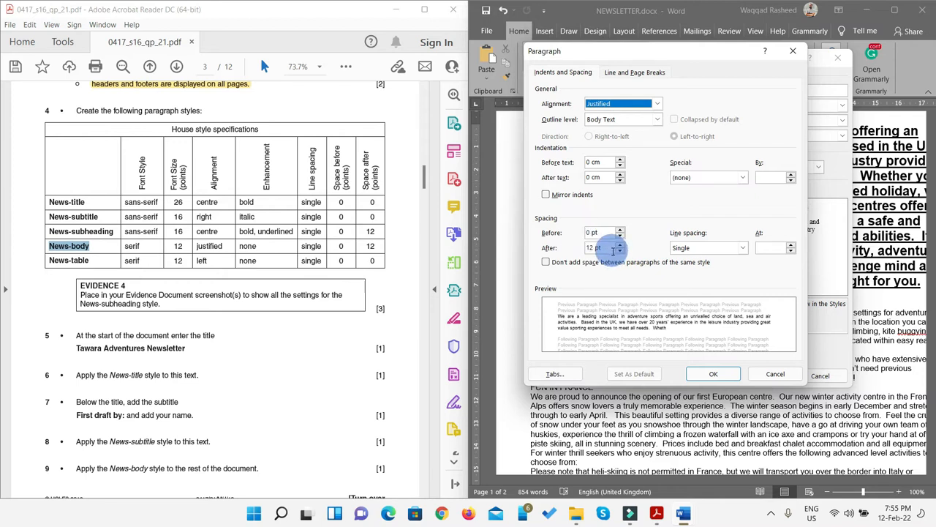
{"action": "left_click", "coordinate": [713, 374]}
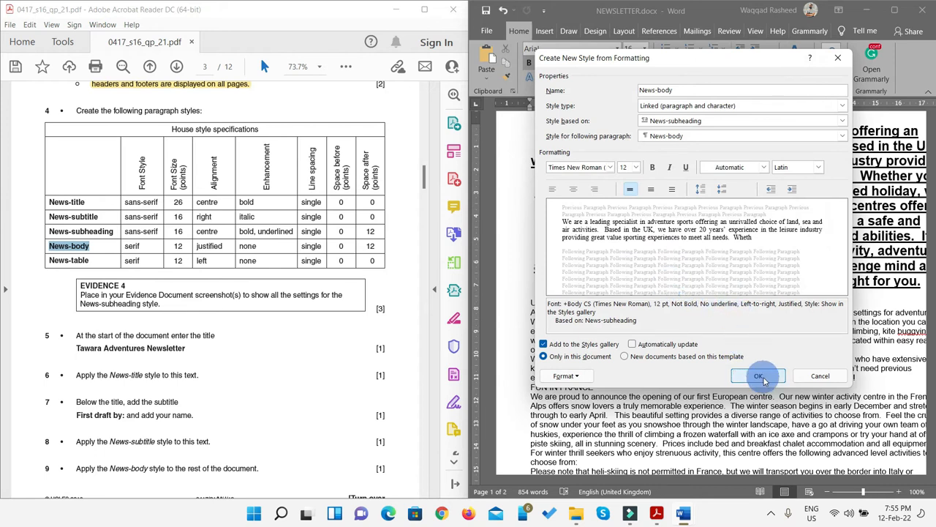
{"action": "left_click", "coordinate": [761, 377]}
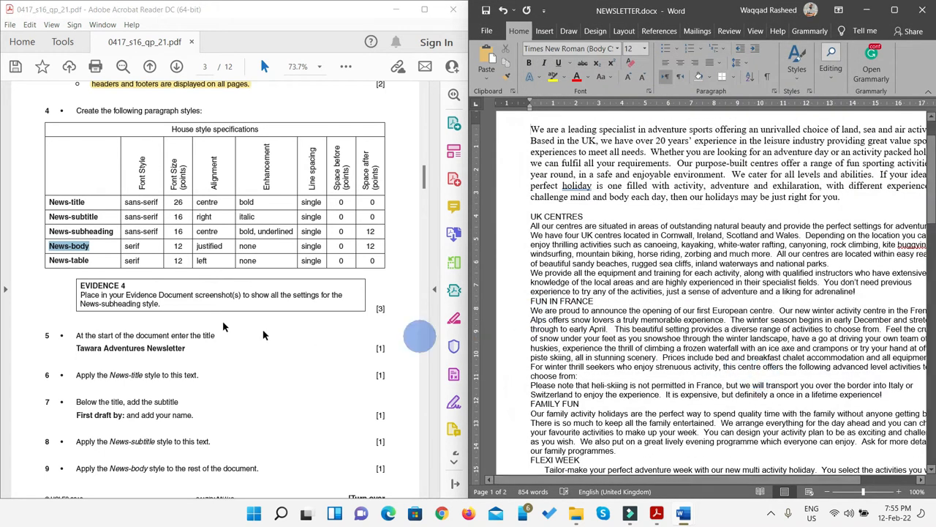
Select the News-table name in question 4's table and start a new style named News-table
{"action": "left_click", "coordinate": [93, 258]}
{"action": "left_click_drag", "start_coordinate": [93, 261], "coordinate": [48, 262]}
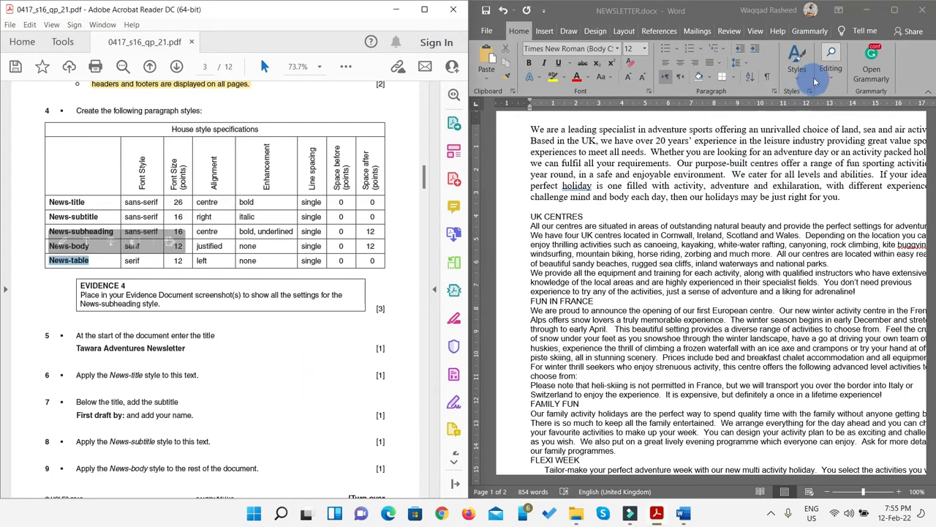
{"action": "left_click", "coordinate": [798, 79]}
{"action": "left_click", "coordinate": [798, 79]}
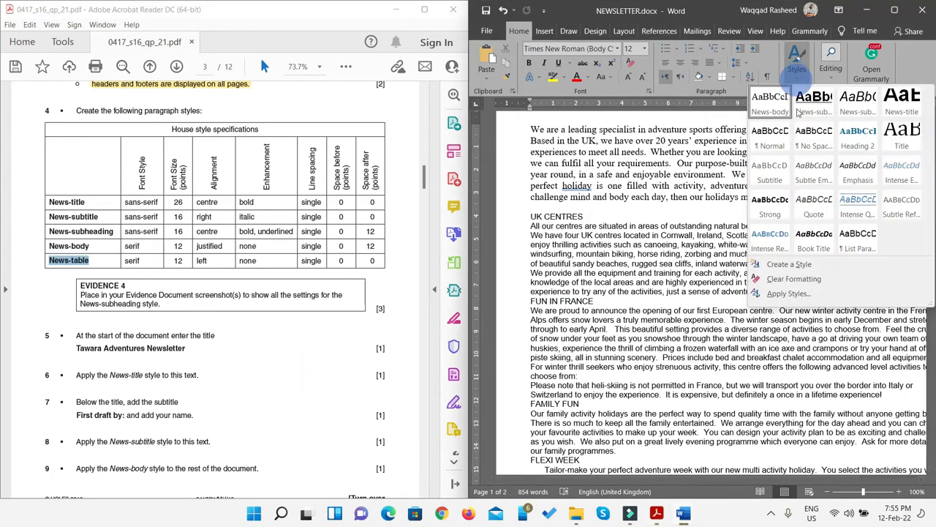
{"action": "left_click", "coordinate": [793, 266]}
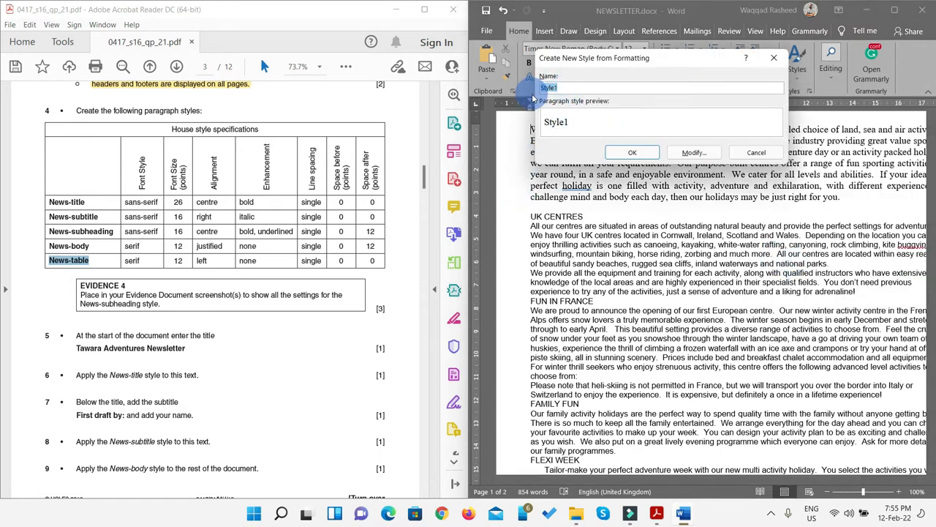
{"action": "type", "text": "News-table"}
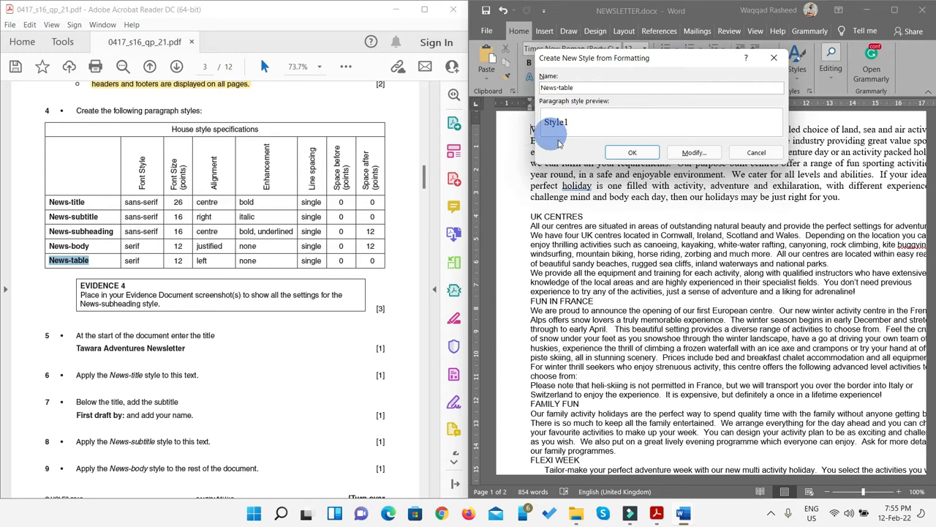
Open the News-table style's full settings and its additional formatting options
{"action": "left_click", "coordinate": [693, 152]}
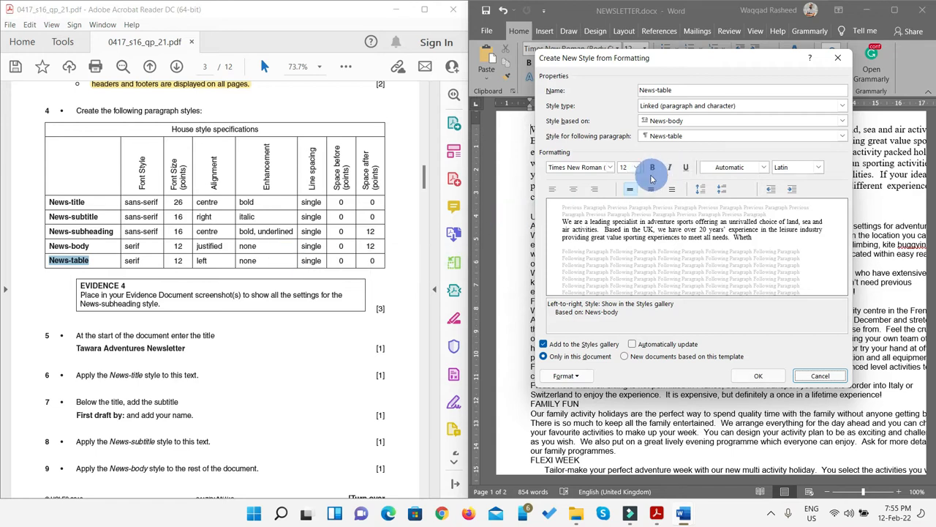
{"action": "left_click", "coordinate": [567, 376]}
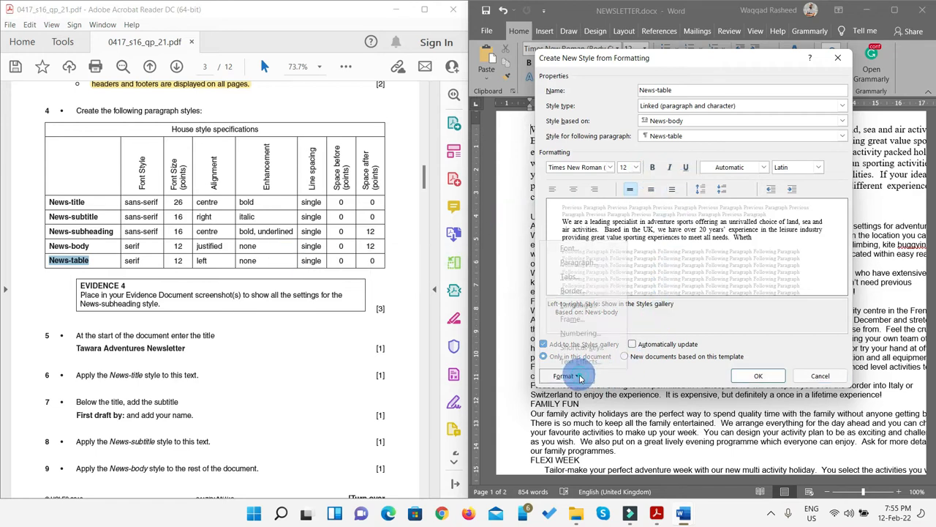
Give the new News-table style left alignment and 0 pt spacing after, and finish creating the style
{"action": "left_click", "coordinate": [578, 262]}
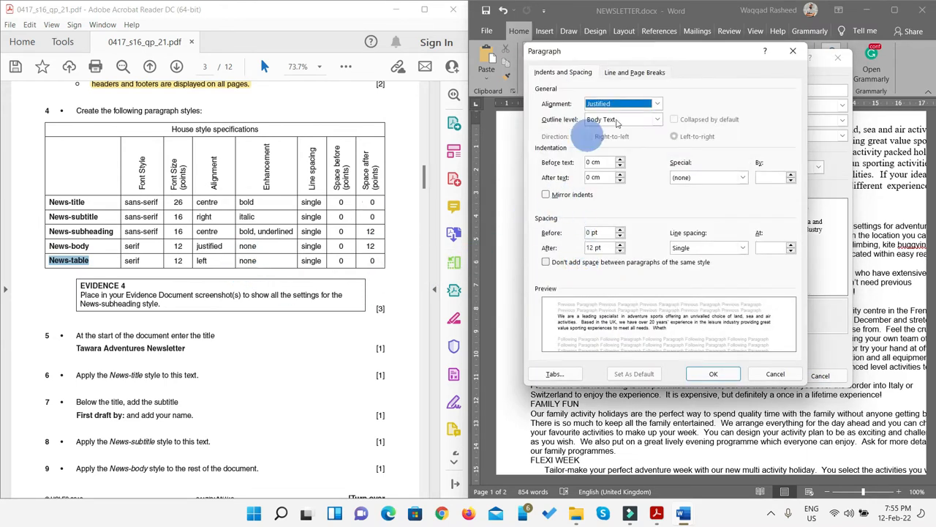
{"action": "left_click", "coordinate": [659, 105]}
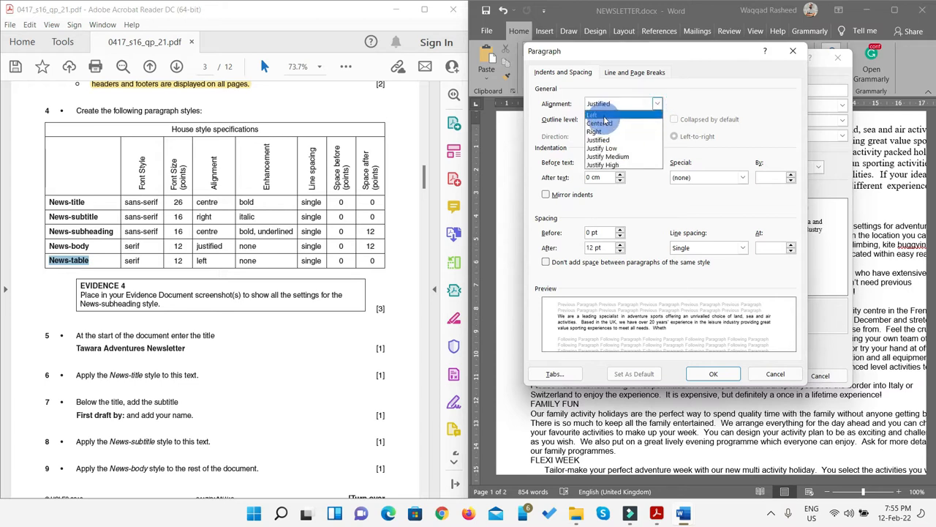
{"action": "left_click", "coordinate": [601, 111]}
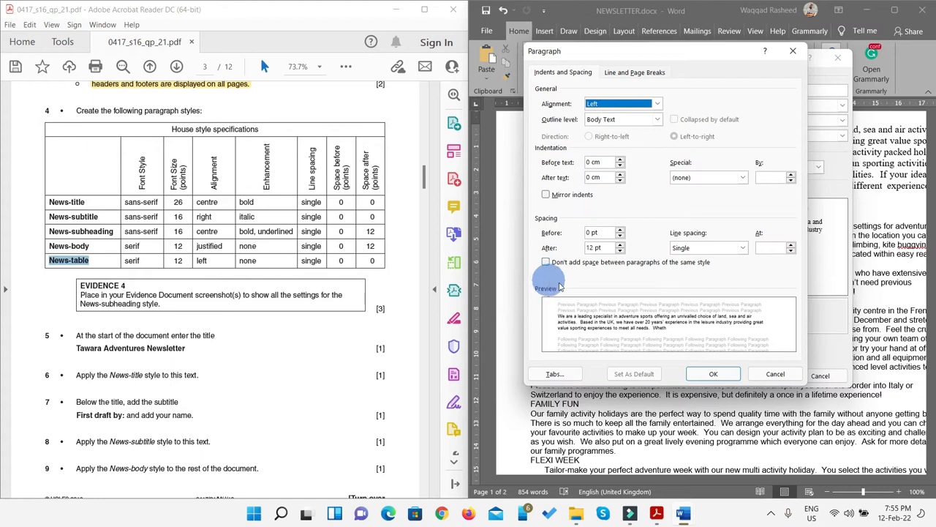
{"action": "left_click", "coordinate": [621, 251]}
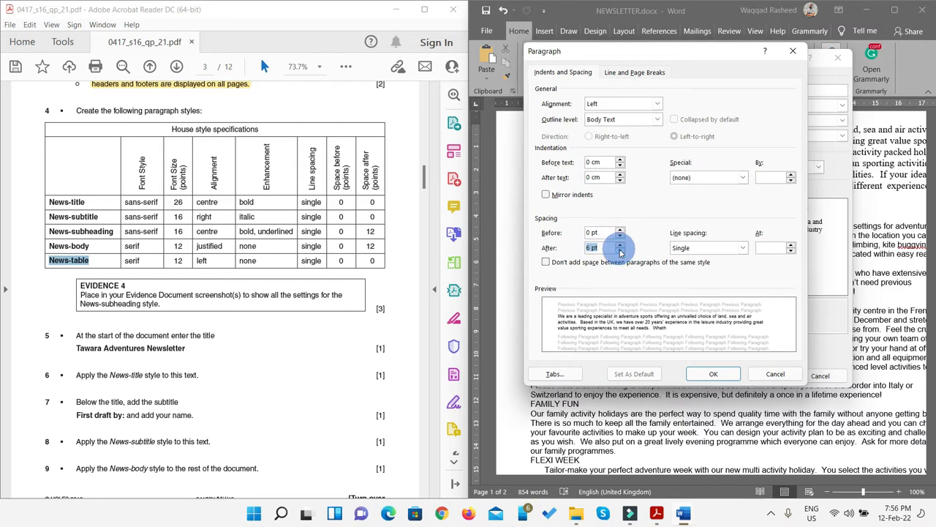
{"action": "left_click", "coordinate": [621, 251]}
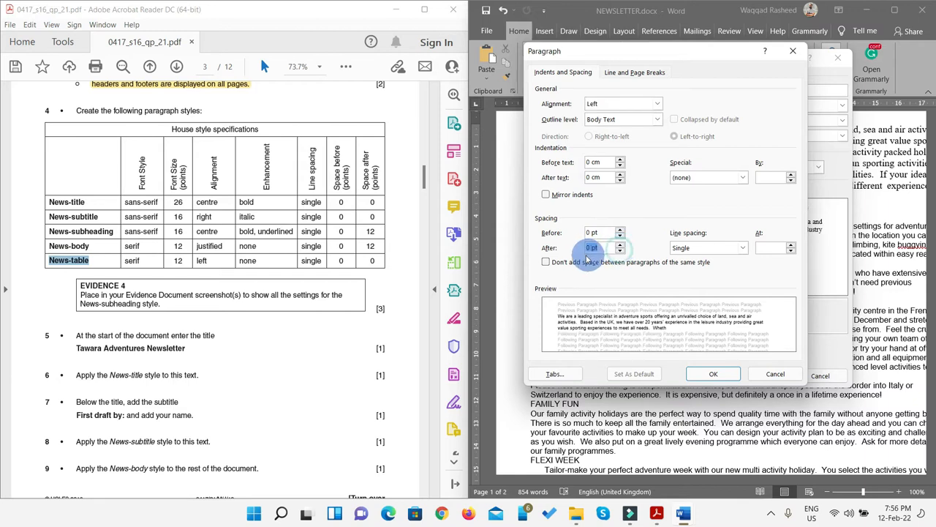
{"action": "left_click", "coordinate": [724, 377]}
{"action": "left_click", "coordinate": [765, 373]}
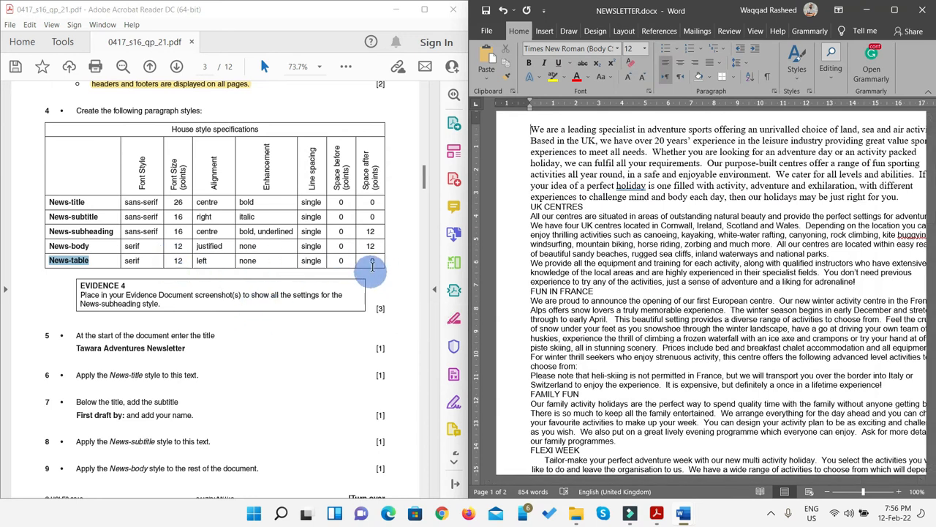
Highlight task 4 with its whole house style specifications table in the question paper PDF
{"action": "left_click_drag", "start_coordinate": [373, 261], "coordinate": [62, 108]}
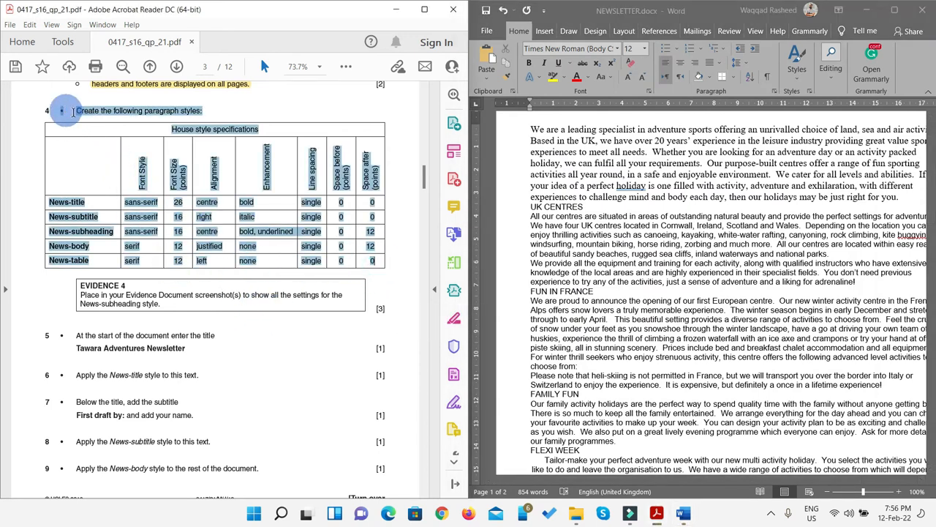
{"action": "left_click", "coordinate": [346, 68]}
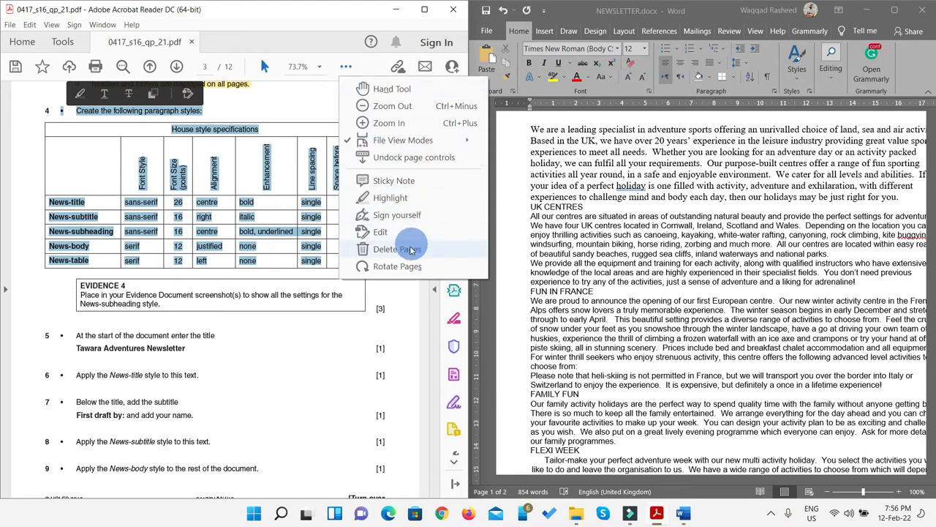
{"action": "left_click", "coordinate": [394, 198]}
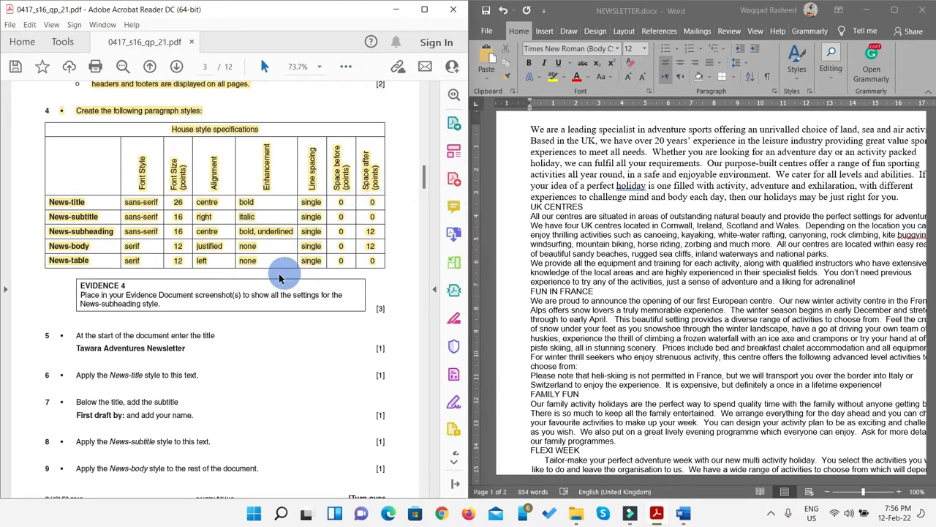
In the maximized NEWSLETTER.docx, show the News-subheading style's modification settings and its paragraph settings side by side
{"action": "scroll", "coordinate": [283, 274], "scroll_direction": "down", "scroll_amount": 3}
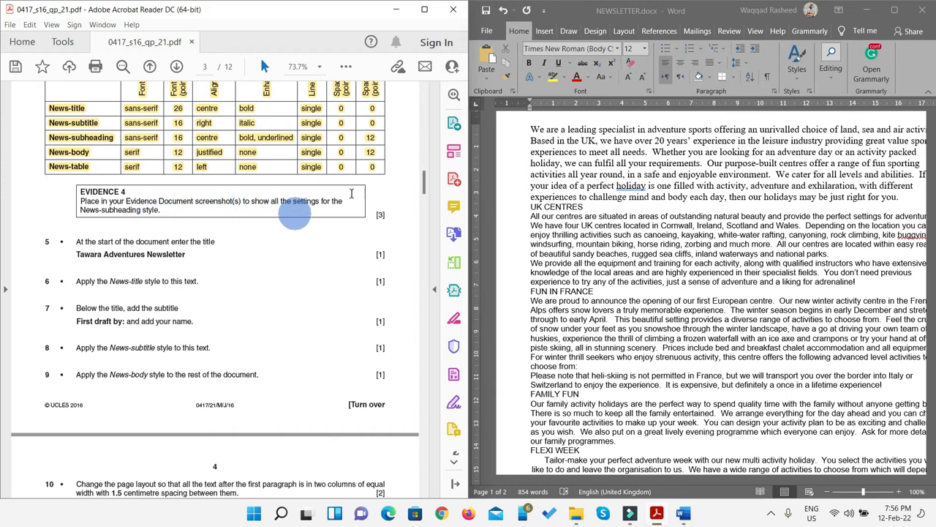
{"action": "left_click", "coordinate": [893, 14]}
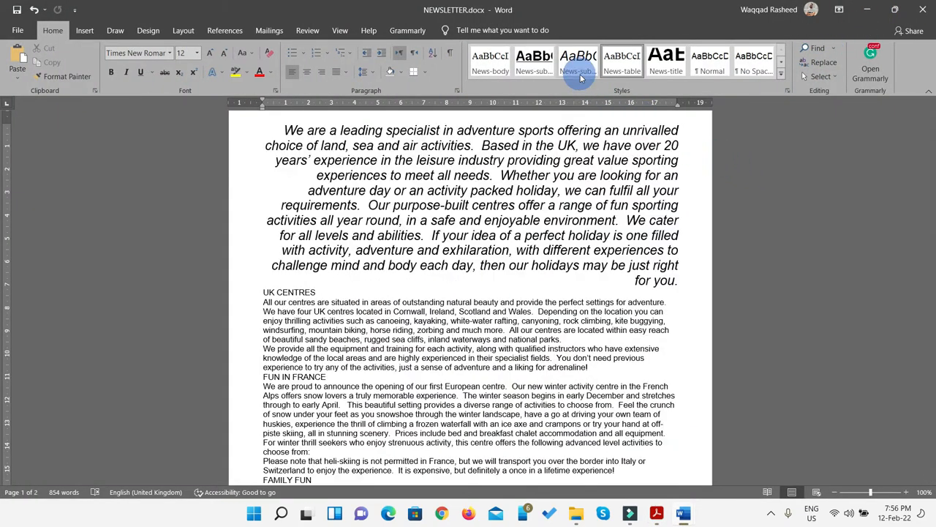
{"action": "right_click", "coordinate": [541, 70]}
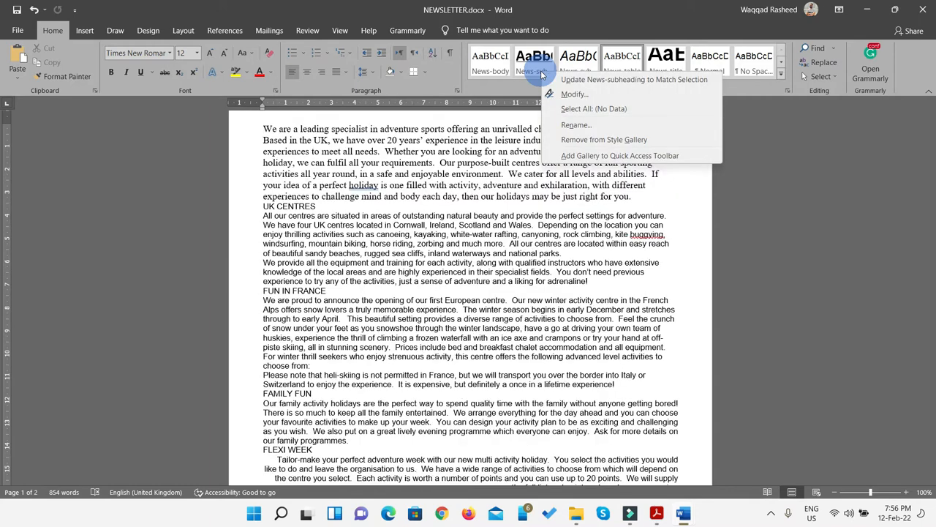
{"action": "left_click", "coordinate": [577, 96]}
{"action": "left_click_drag", "start_coordinate": [640, 56], "coordinate": [359, 82]}
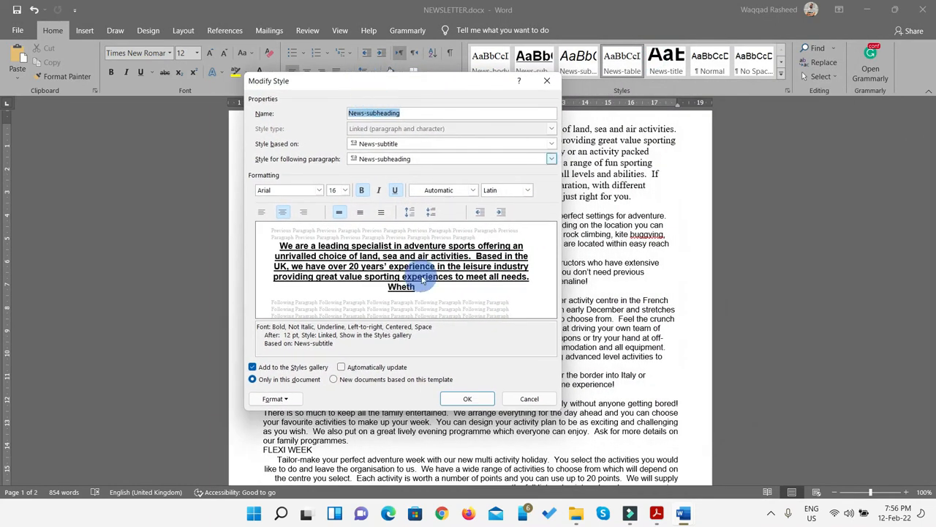
{"action": "left_click", "coordinate": [275, 399]}
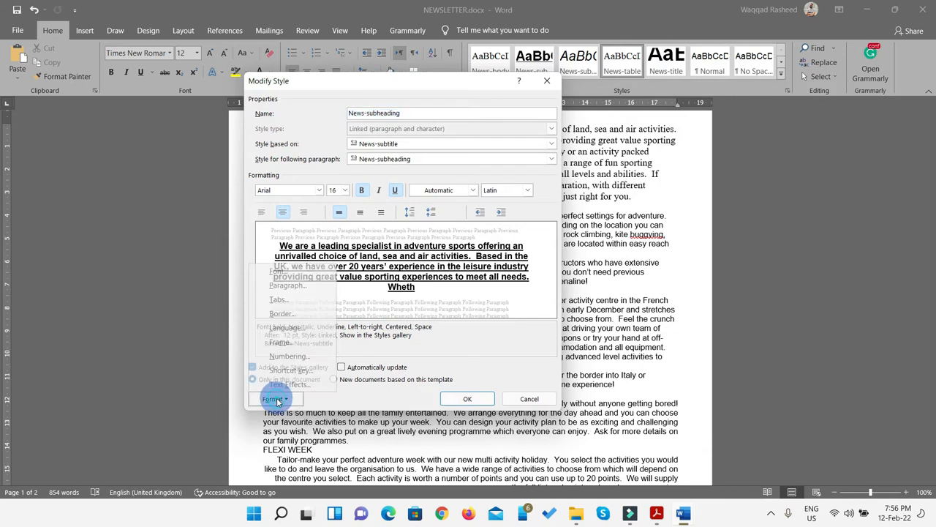
{"action": "left_click", "coordinate": [286, 285]}
{"action": "left_click_drag", "start_coordinate": [614, 56], "coordinate": [655, 85]}
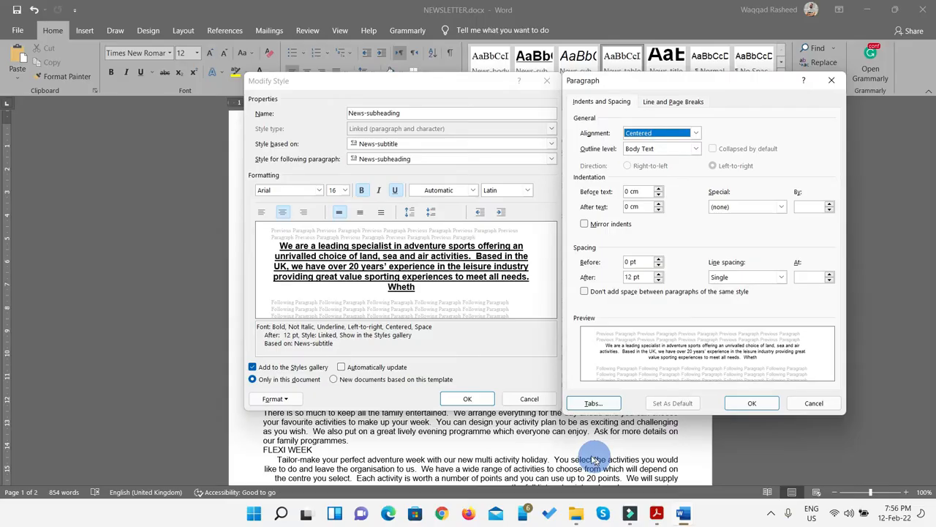
Capture a screenshot of both News-subheading settings dialogs, and close them without changes
{"action": "key", "text": "super+shift+s"}
{"action": "left_click_drag", "start_coordinate": [239, 69], "coordinate": [847, 416]}
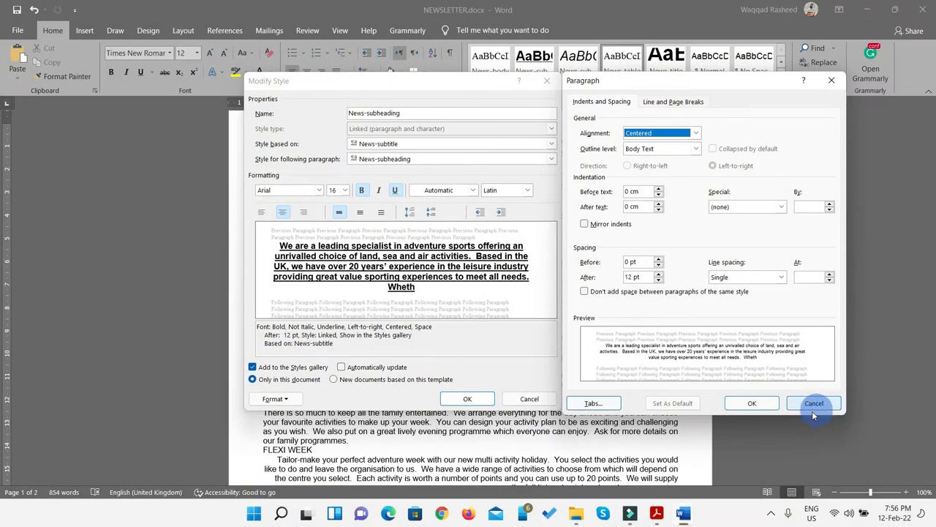
{"action": "left_click", "coordinate": [814, 403]}
{"action": "left_click", "coordinate": [529, 399]}
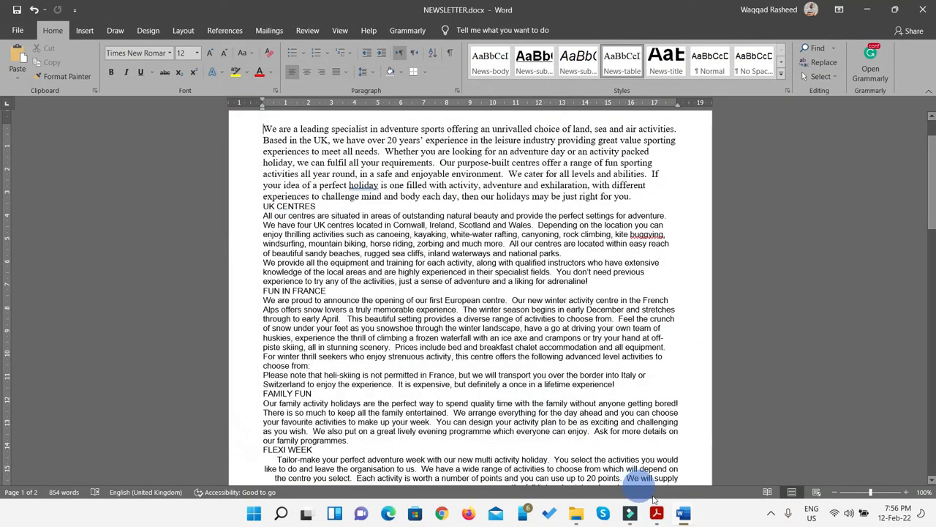
Paste the screenshot under the EVIDENCE 4 heading in J216EVIDENCE0000.docx, check its placement and minimize that document
{"action": "left_click", "coordinate": [684, 514]}
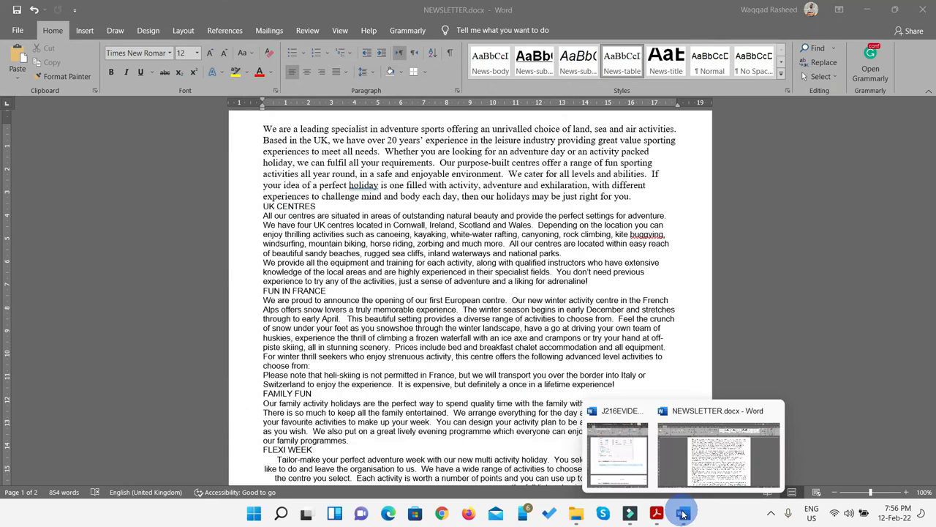
{"action": "left_click", "coordinate": [619, 457]}
{"action": "scroll", "coordinate": [669, 409], "scroll_direction": "down", "scroll_amount": 3}
{"action": "scroll", "coordinate": [669, 408], "scroll_direction": "down", "scroll_amount": 1}
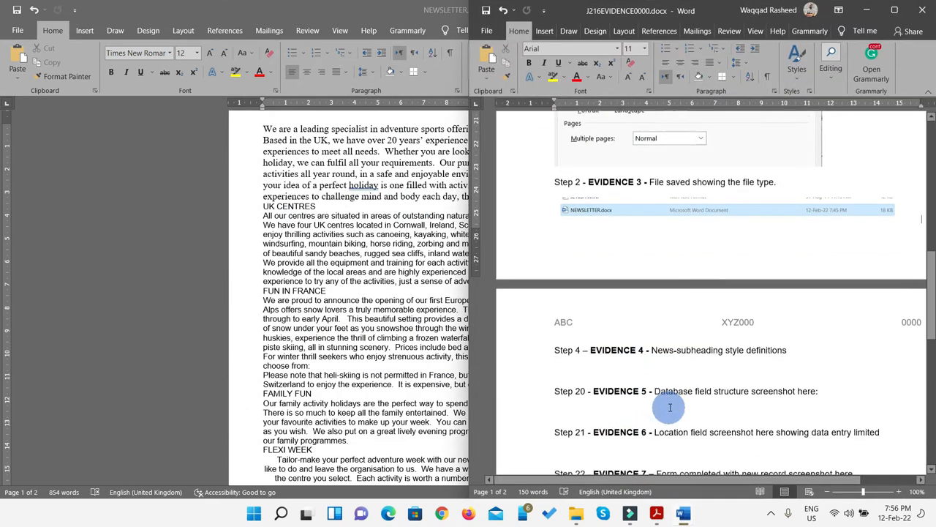
{"action": "left_click", "coordinate": [623, 365]}
{"action": "key", "text": "ctrl+v"}
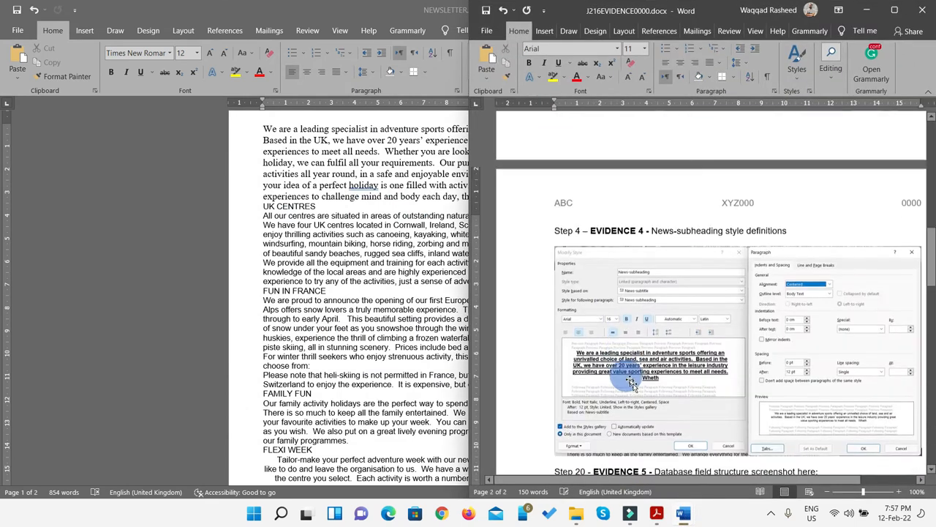
{"action": "scroll", "coordinate": [861, 198], "scroll_direction": "up", "scroll_amount": 3}
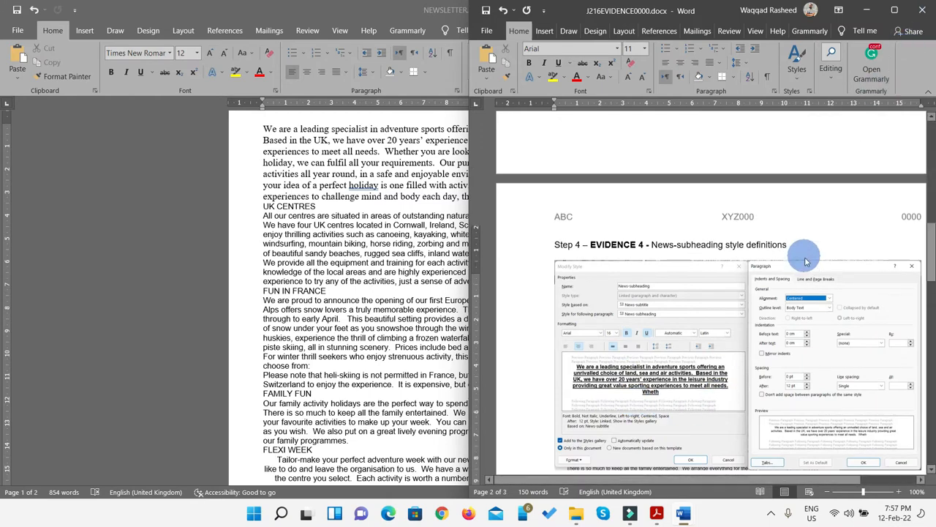
{"action": "left_click_drag", "start_coordinate": [926, 217], "coordinate": [921, 295]}
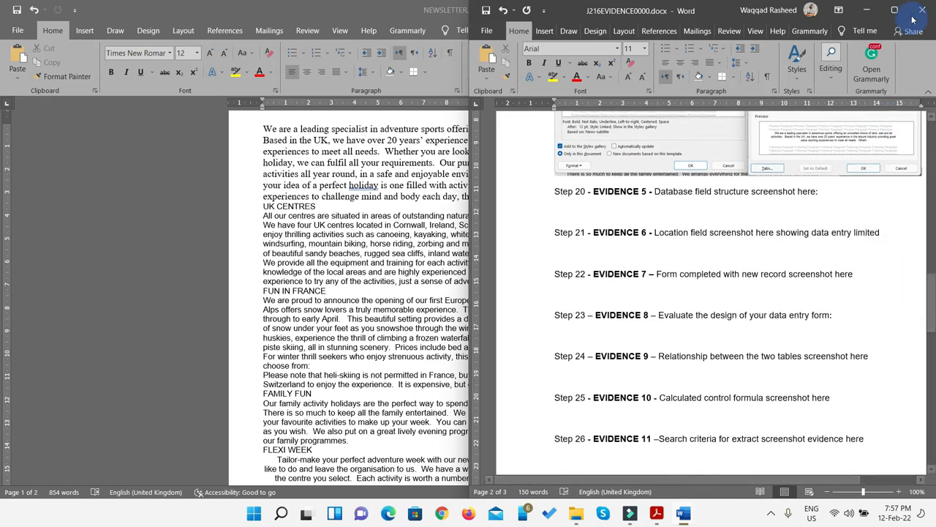
{"action": "left_click", "coordinate": [866, 10]}
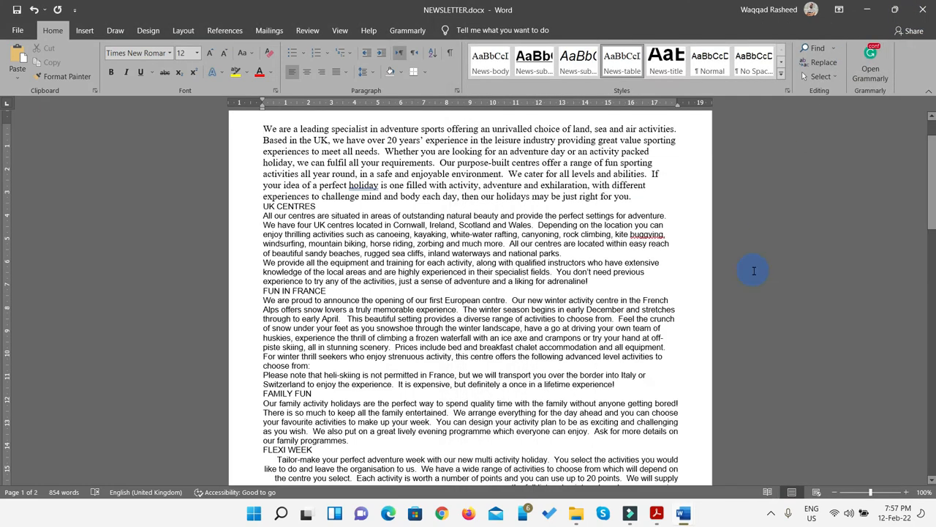
Copy the title "Tawara Adventures Newsletter" from task 5 of the PDF onto a new first line of NEWSLETTER.docx
{"action": "key", "text": "super+Right"}
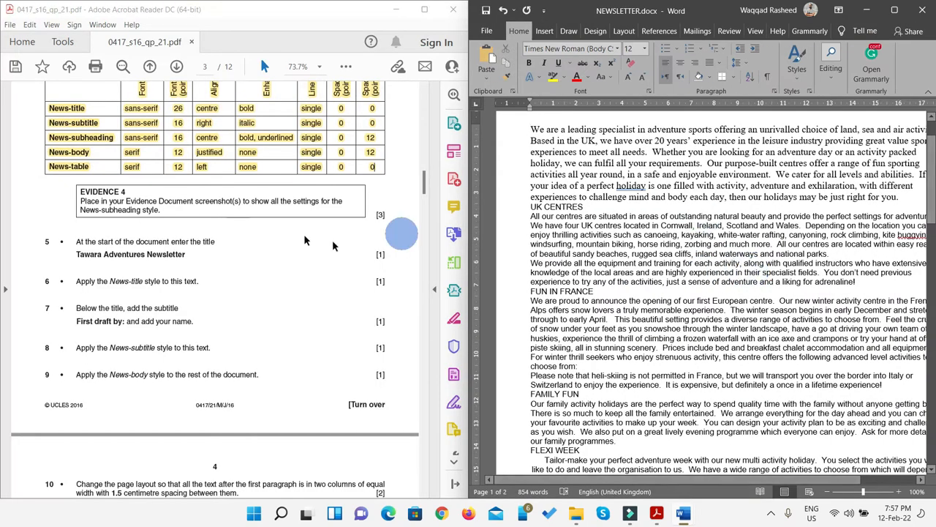
{"action": "scroll", "coordinate": [209, 224], "scroll_direction": "down", "scroll_amount": 1}
{"action": "scroll", "coordinate": [209, 225], "scroll_direction": "down", "scroll_amount": 1}
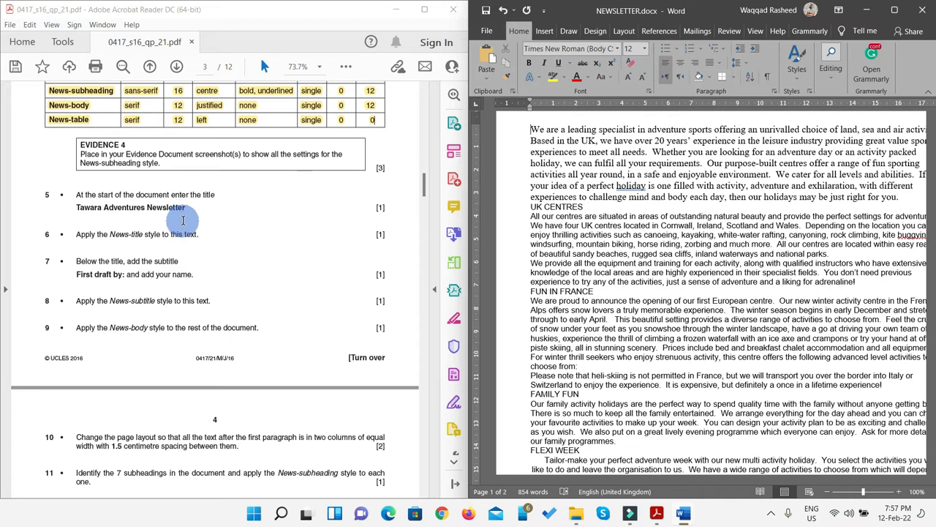
{"action": "left_click_drag", "start_coordinate": [189, 212], "coordinate": [94, 215]}
{"action": "key", "text": "ctrl+c"}
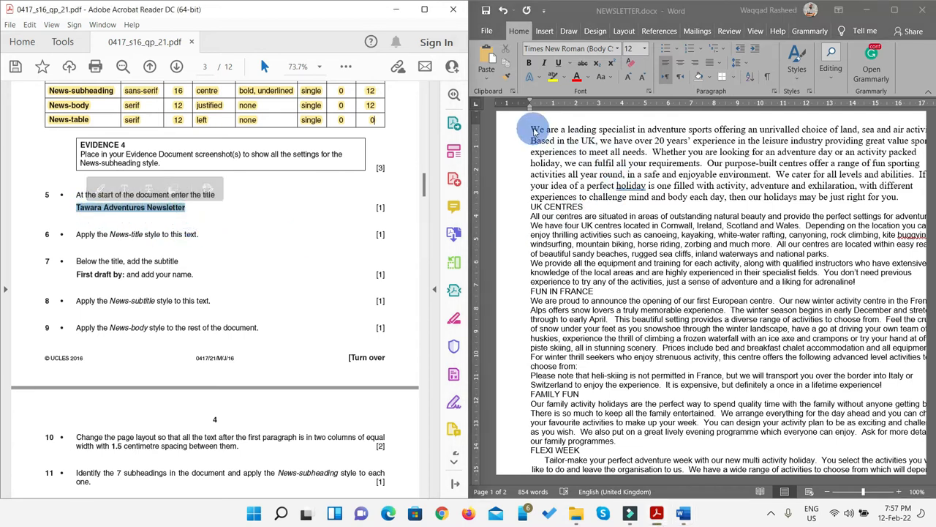
{"action": "left_click", "coordinate": [534, 129]}
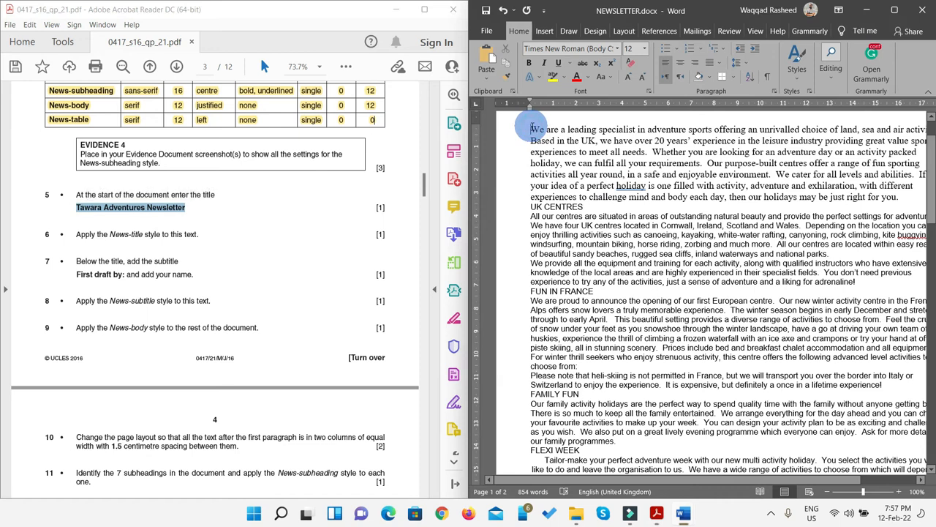
{"action": "key", "text": "Return"}
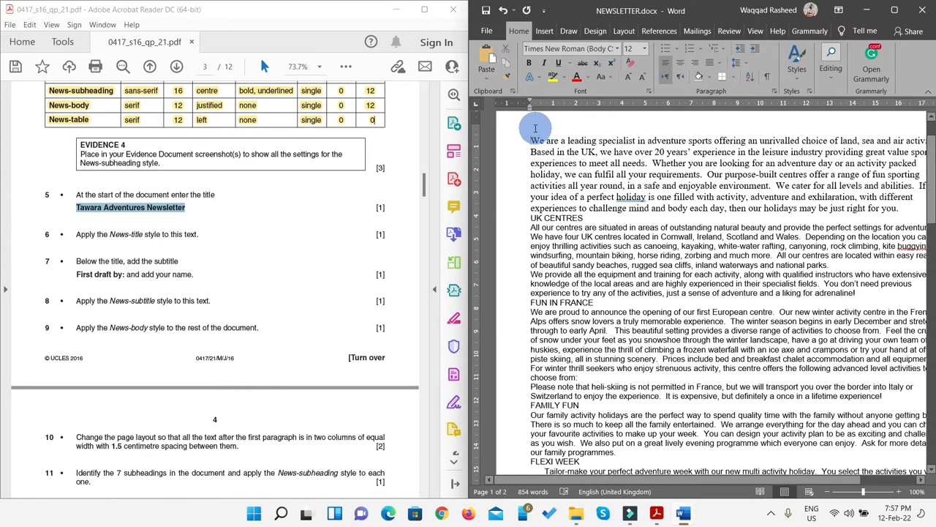
{"action": "key", "text": "ctrl+v"}
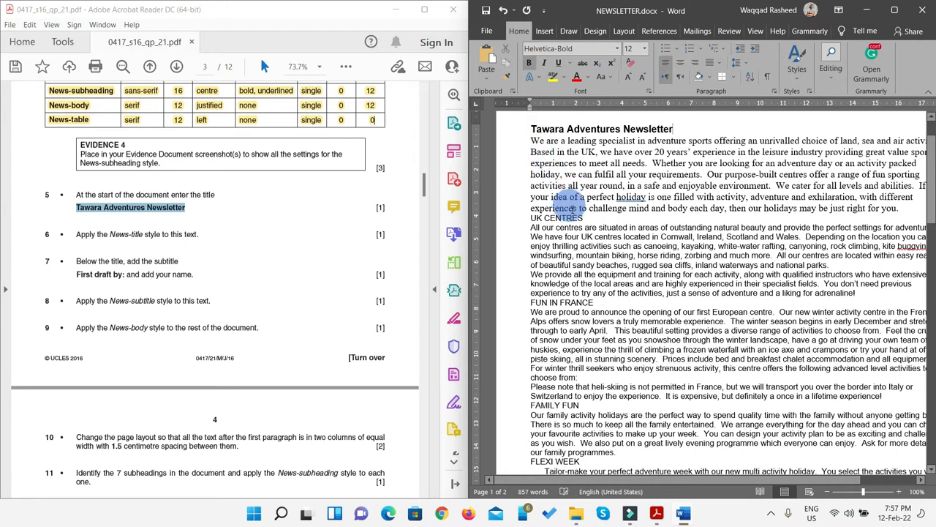
Apply the News-title style to the "Tawara Adventures Newsletter" title line
{"action": "scroll", "coordinate": [228, 255], "scroll_direction": "down", "scroll_amount": 2}
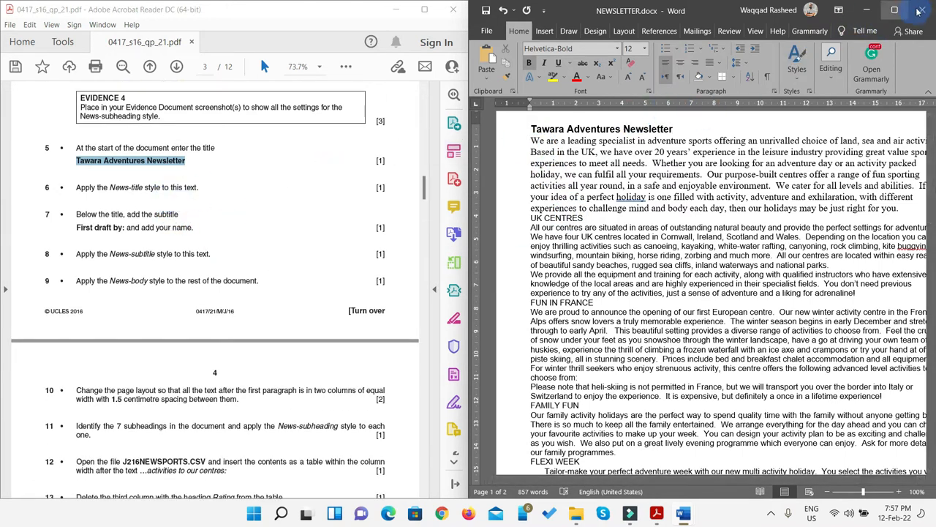
{"action": "left_click", "coordinate": [894, 9]}
{"action": "left_click_drag", "start_coordinate": [408, 129], "coordinate": [272, 129]}
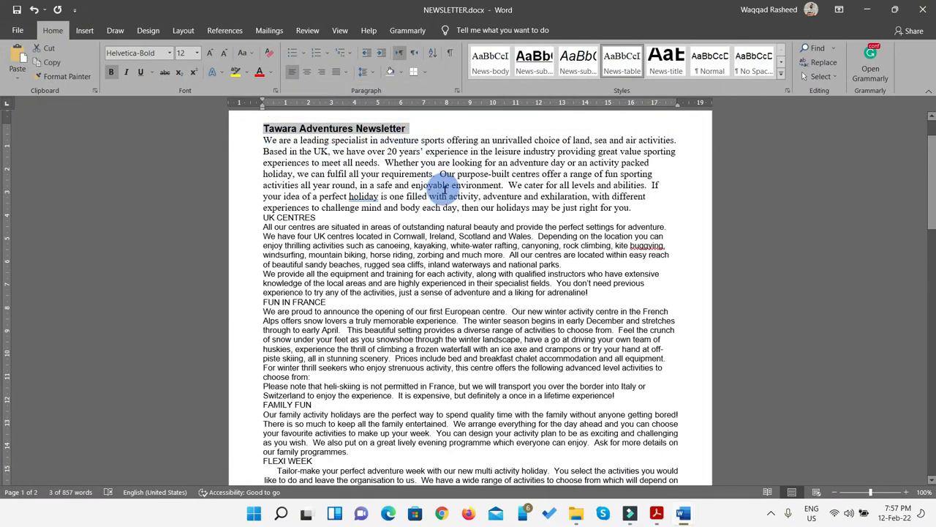
{"action": "left_click", "coordinate": [664, 58]}
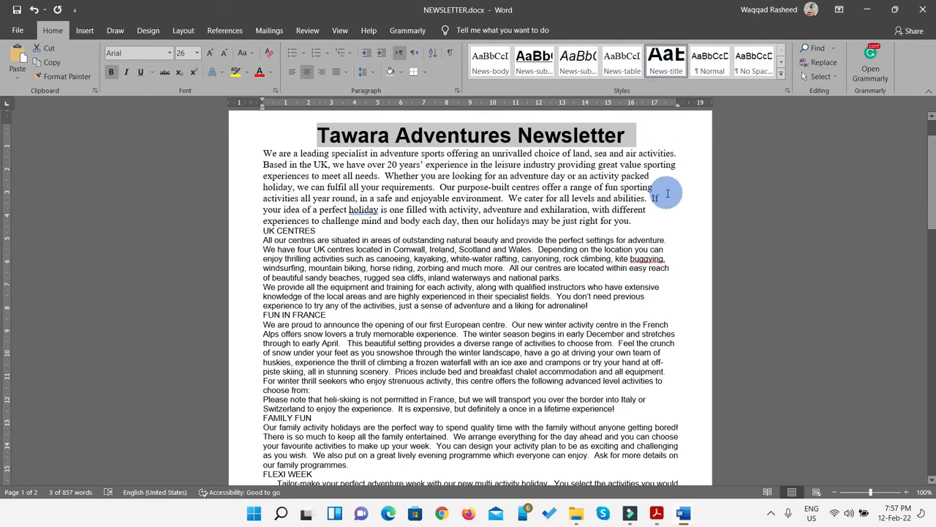
Highlight completed tasks 5 and 6, covering the title and its News-title style, in the exam paper PDF
{"action": "key", "text": "super+Right"}
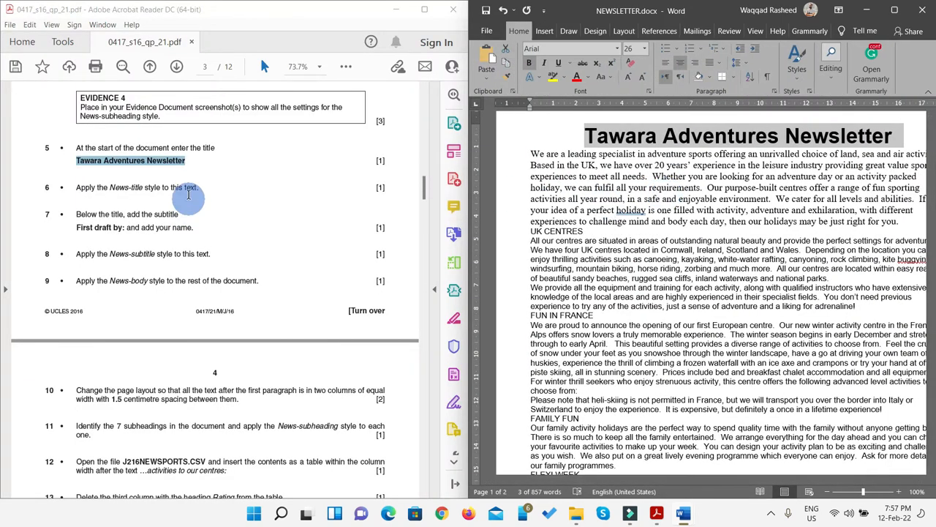
{"action": "left_click", "coordinate": [189, 192]}
{"action": "left_click_drag", "start_coordinate": [385, 187], "coordinate": [76, 144]}
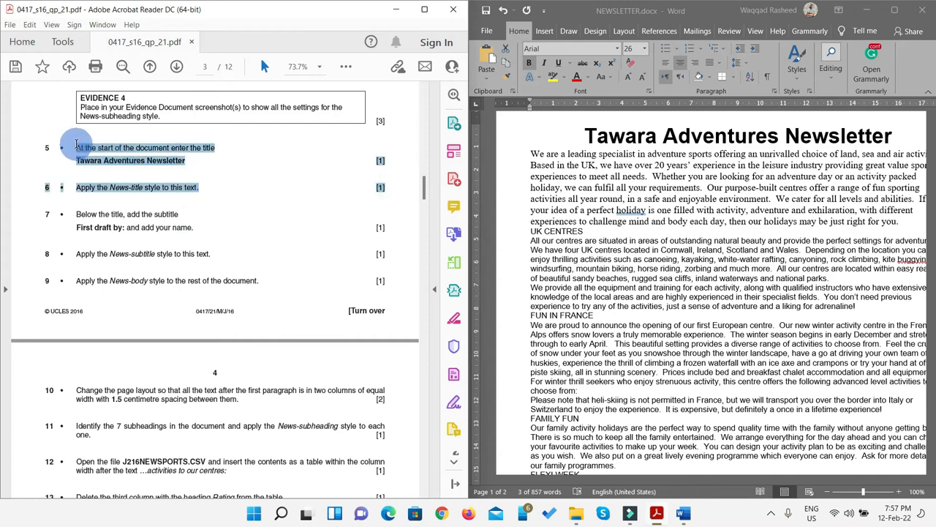
{"action": "left_click", "coordinate": [346, 67]}
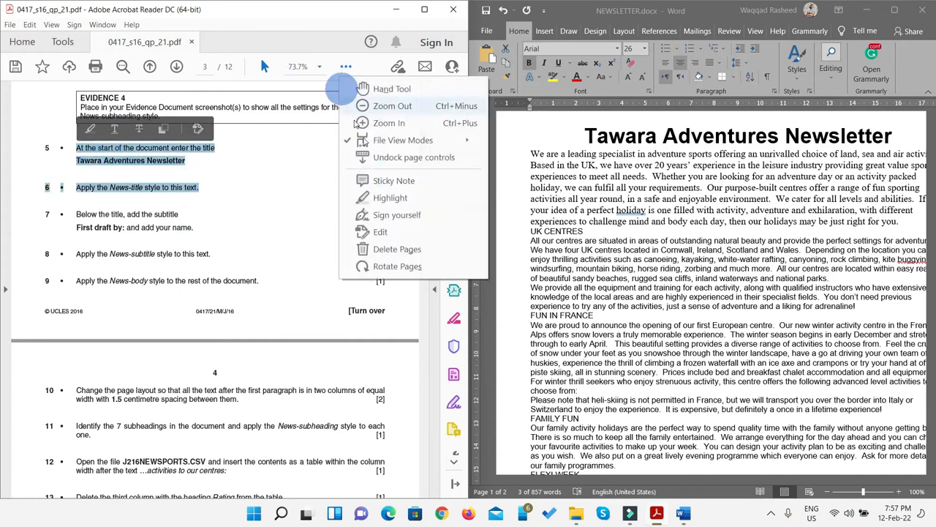
{"action": "left_click", "coordinate": [402, 207]}
{"action": "scroll", "coordinate": [211, 232], "scroll_direction": "down", "scroll_amount": 2}
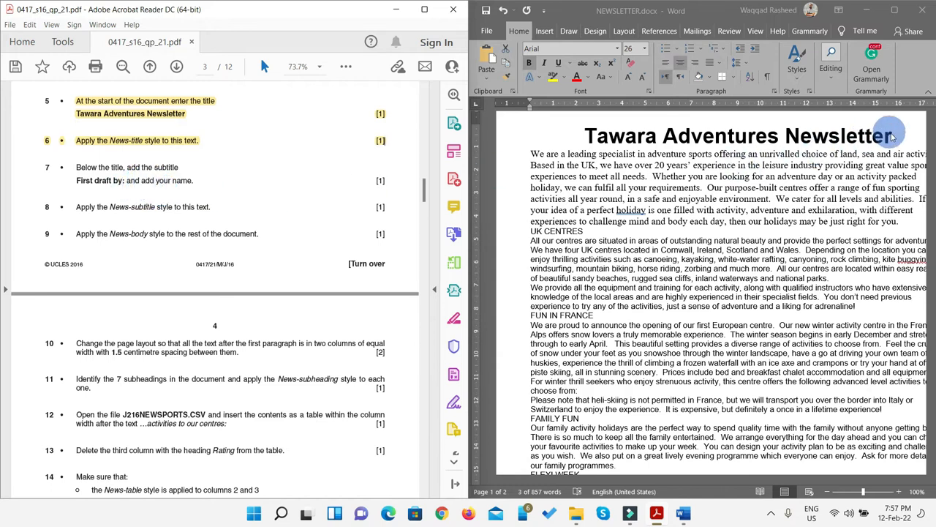
Add the subtitle "First draft by:ABC" on a new line below the title in NEWSLETTER.docx
{"action": "left_click", "coordinate": [892, 136]}
{"action": "key", "text": "Return"}
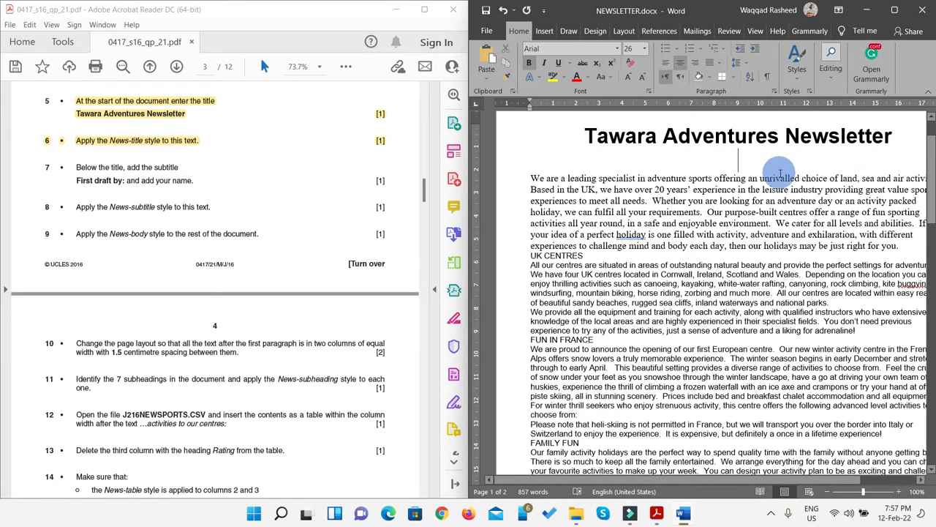
{"action": "type", "text": "Fi"}
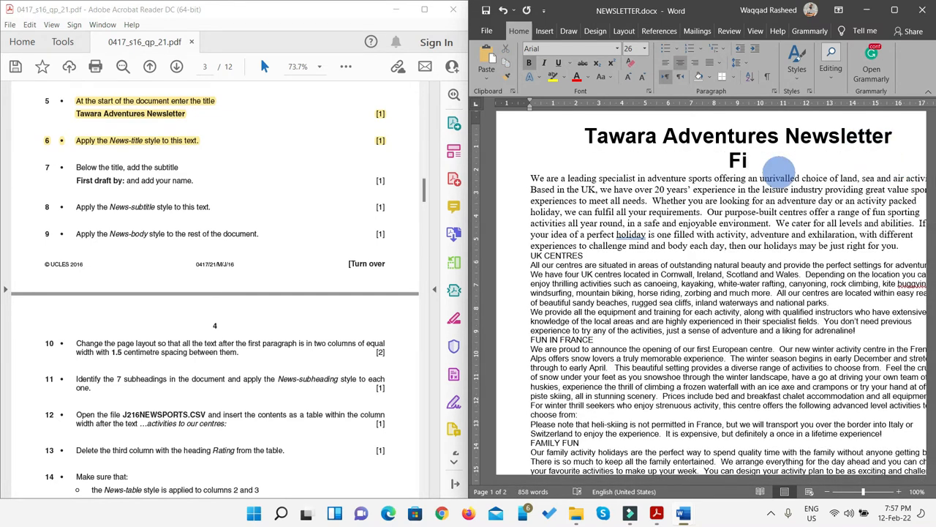
{"action": "type", "text": "rst dr"}
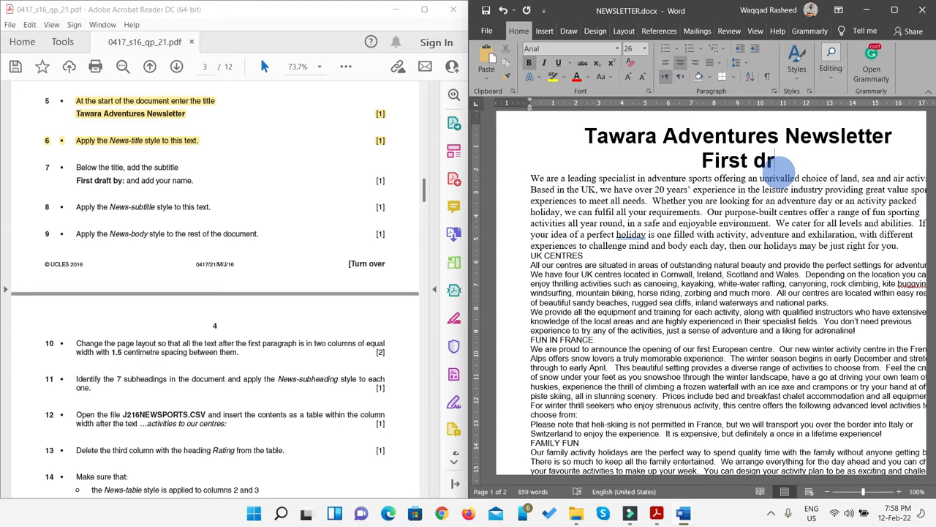
{"action": "type", "text": "aft"}
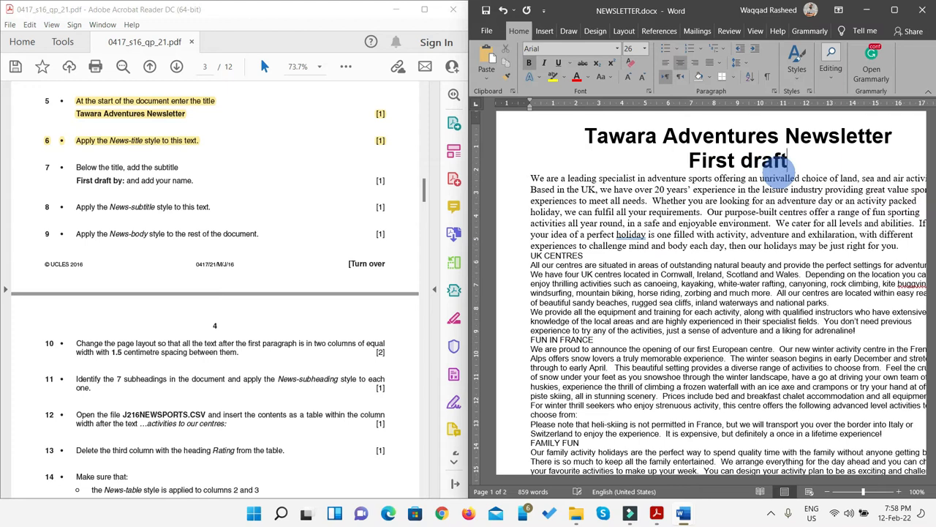
{"action": "type", "text": "by"}
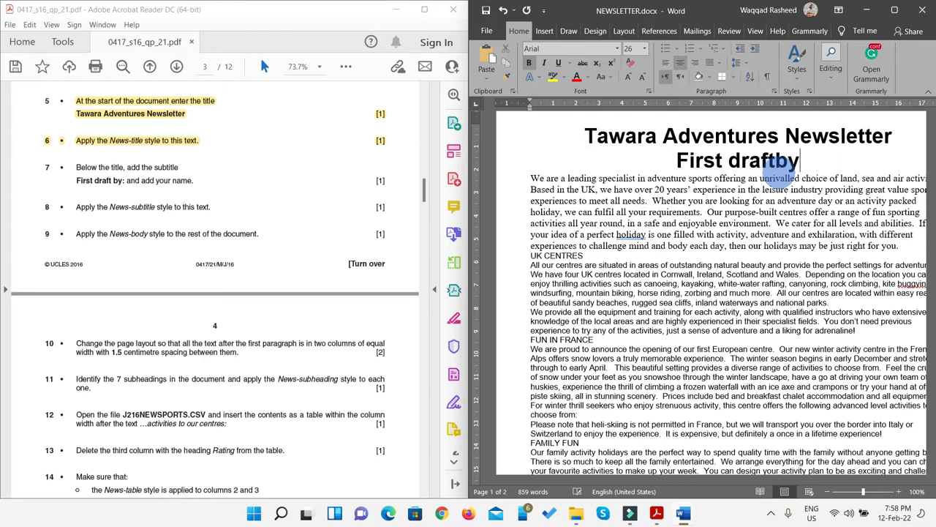
{"action": "key", "text": "BackSpace"}
{"action": "key", "text": "BackSpace"}
{"action": "key", "text": "BackSpace"}
{"action": "type", "text": "t by:"}
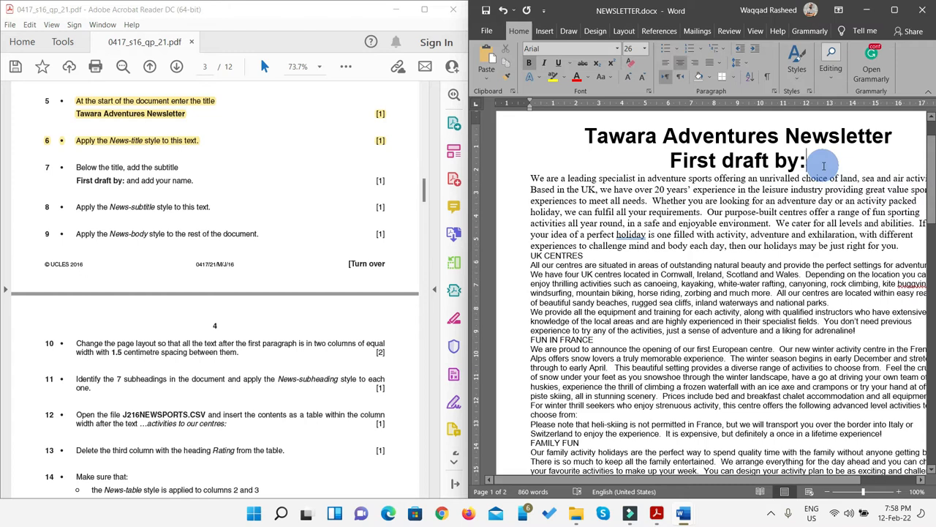
{"action": "type", "text": "ABC"}
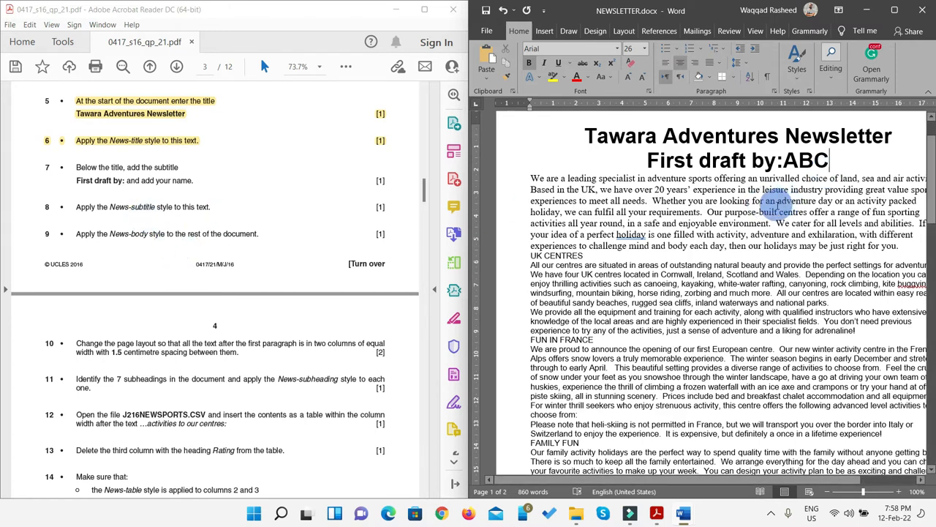
Apply the News-subtitle style to the "First draft by:ABC" line
{"action": "left_click_drag", "start_coordinate": [830, 163], "coordinate": [648, 161]}
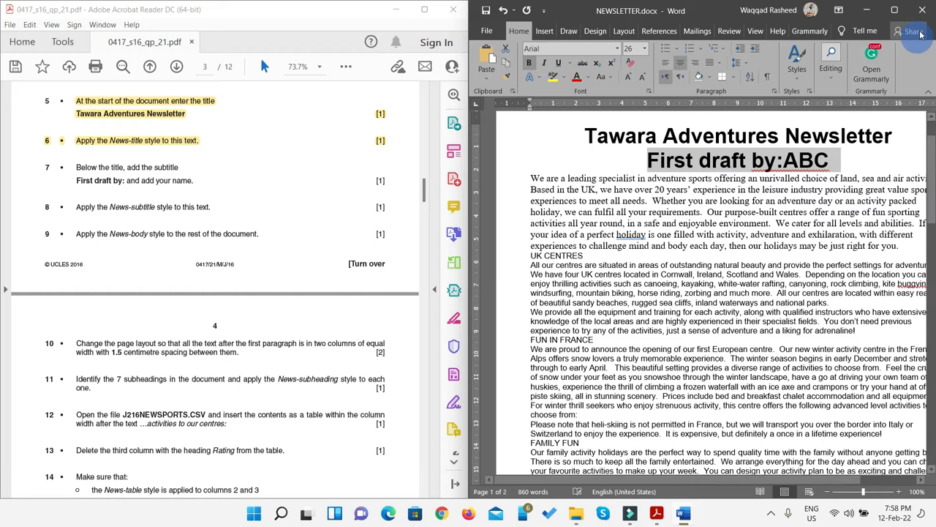
{"action": "left_click", "coordinate": [893, 10]}
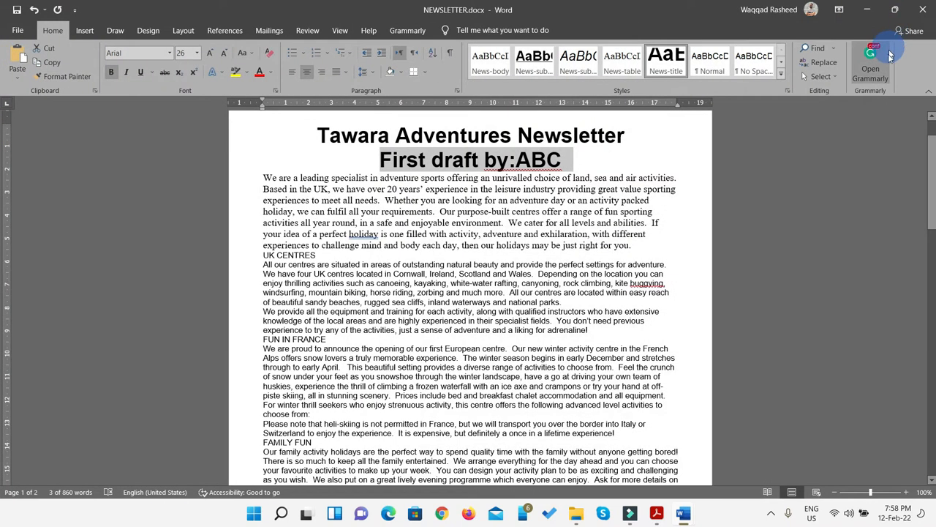
{"action": "left_click", "coordinate": [574, 73]}
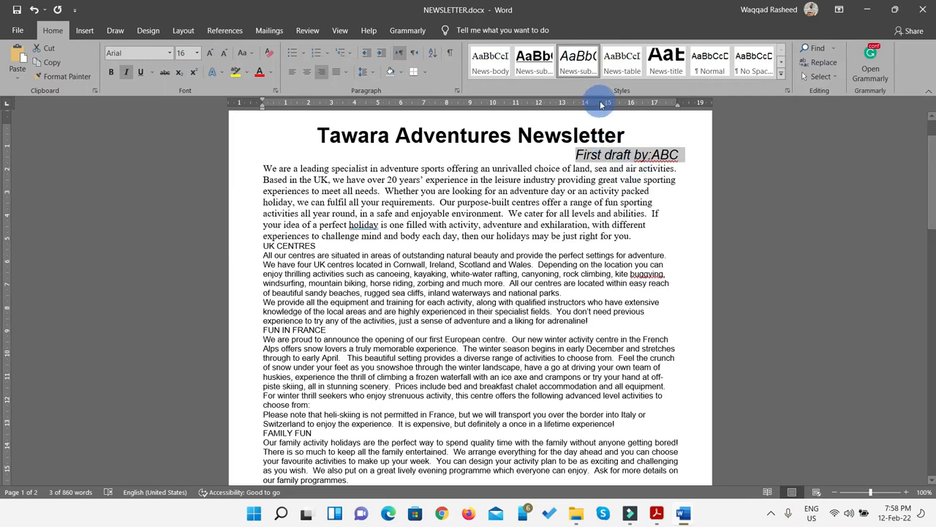
Highlight completed tasks 7 and 8, covering the subtitle and its News-subtitle style, in the exam paper PDF
{"action": "key", "text": "super+Down"}
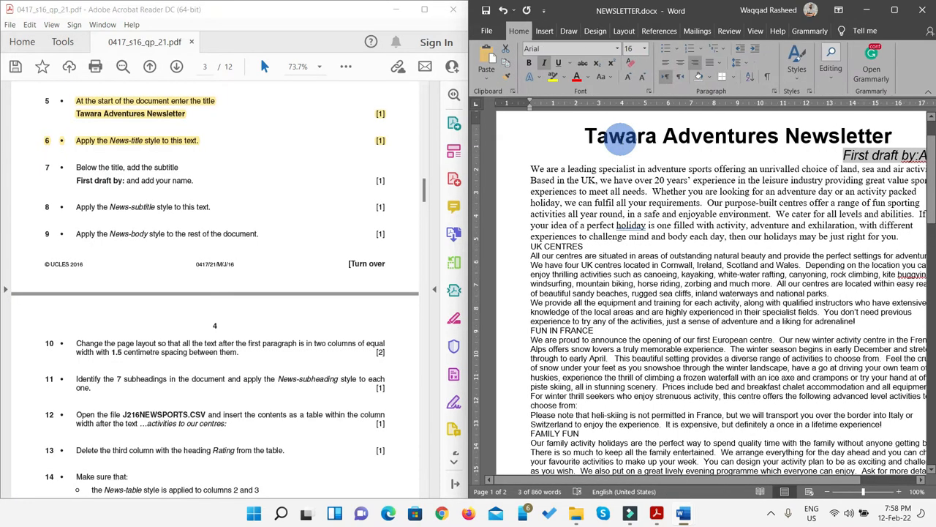
{"action": "scroll", "coordinate": [192, 196], "scroll_direction": "down", "scroll_amount": 1}
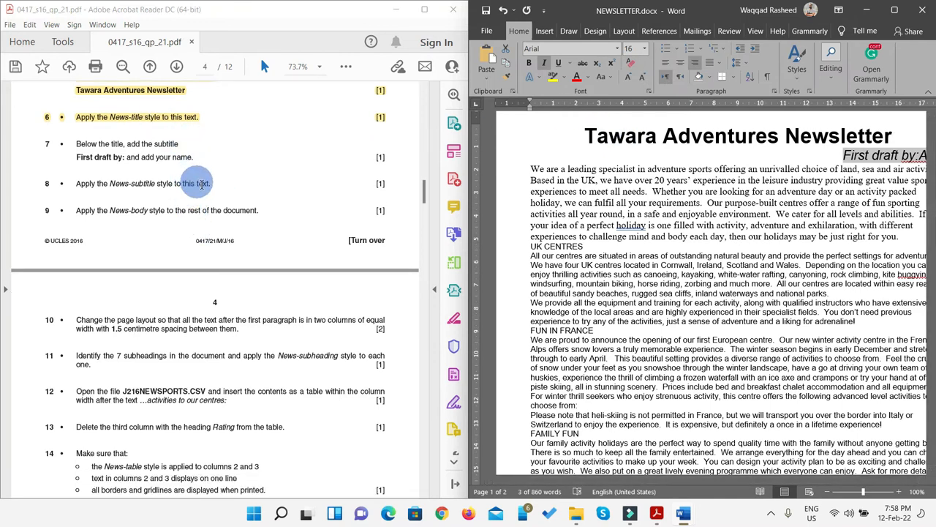
{"action": "left_click_drag", "start_coordinate": [381, 185], "coordinate": [86, 144]}
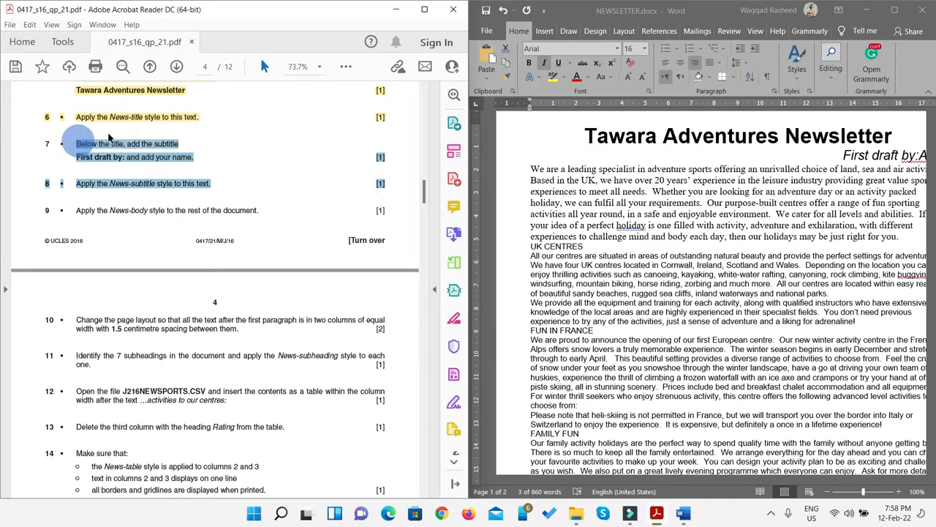
{"action": "left_click", "coordinate": [346, 66]}
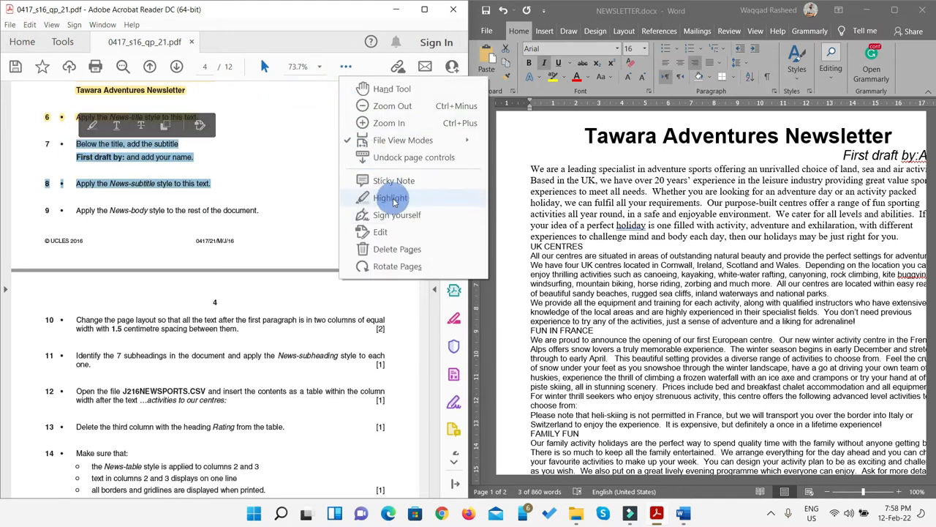
{"action": "left_click", "coordinate": [401, 200]}
{"action": "scroll", "coordinate": [234, 210], "scroll_direction": "down", "scroll_amount": 1}
{"action": "scroll", "coordinate": [234, 210], "scroll_direction": "down", "scroll_amount": 2}
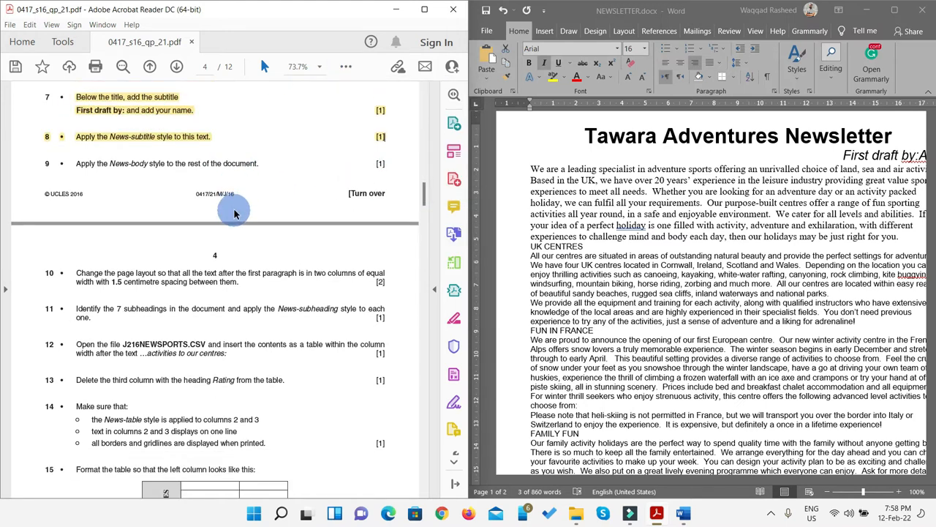
Apply the News-body style to all text below the subtitle, through to the end of NEWSLETTER.docx
{"action": "left_click", "coordinate": [524, 158]}
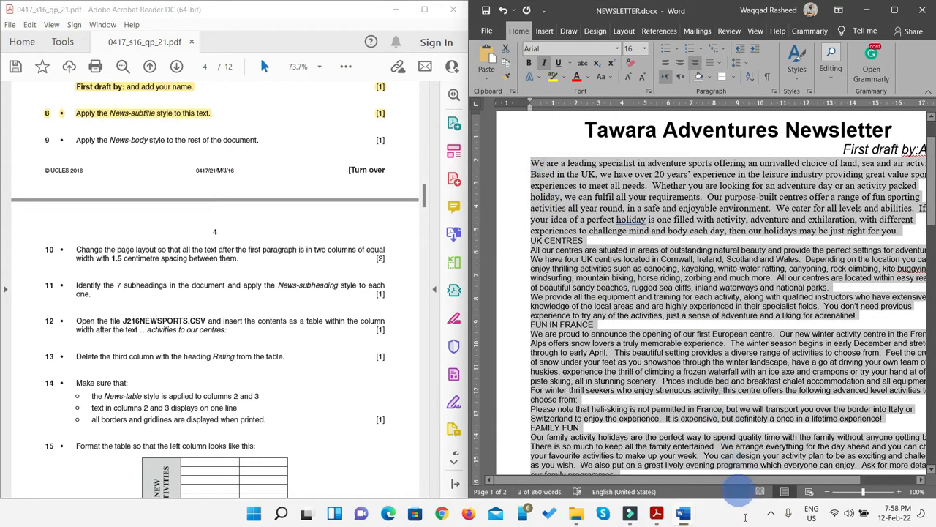
{"action": "scroll", "coordinate": [742, 378], "scroll_direction": "down", "scroll_amount": 15}
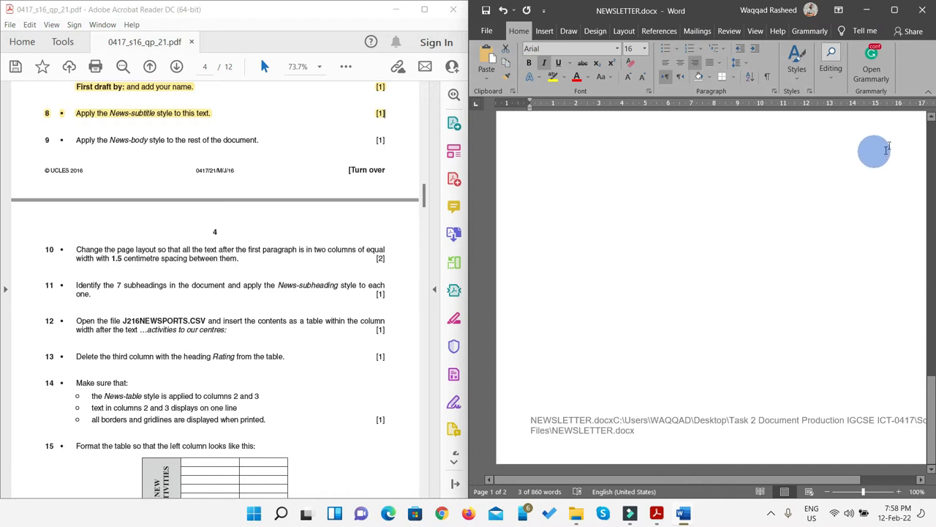
{"action": "key", "text": "ctrl+a"}
{"action": "left_click_drag", "start_coordinate": [871, 472], "coordinate": [887, 419]}
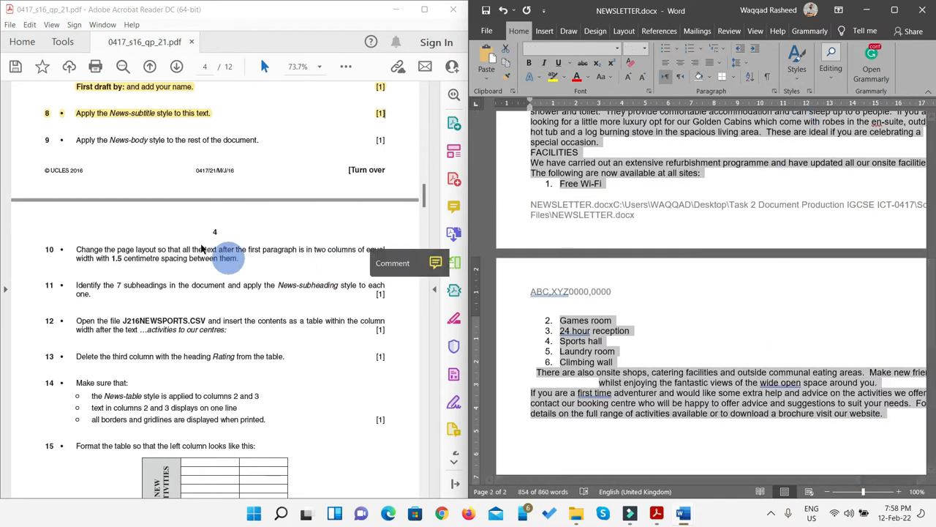
{"action": "left_click", "coordinate": [902, 12]}
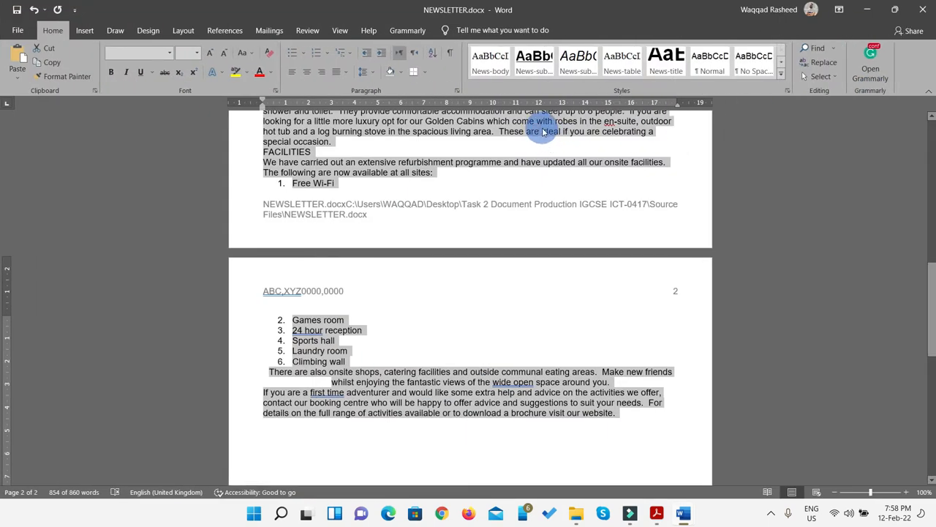
{"action": "left_click", "coordinate": [487, 67]}
{"action": "left_click_drag", "start_coordinate": [932, 262], "coordinate": [934, 165]}
{"action": "left_click", "coordinate": [463, 273]}
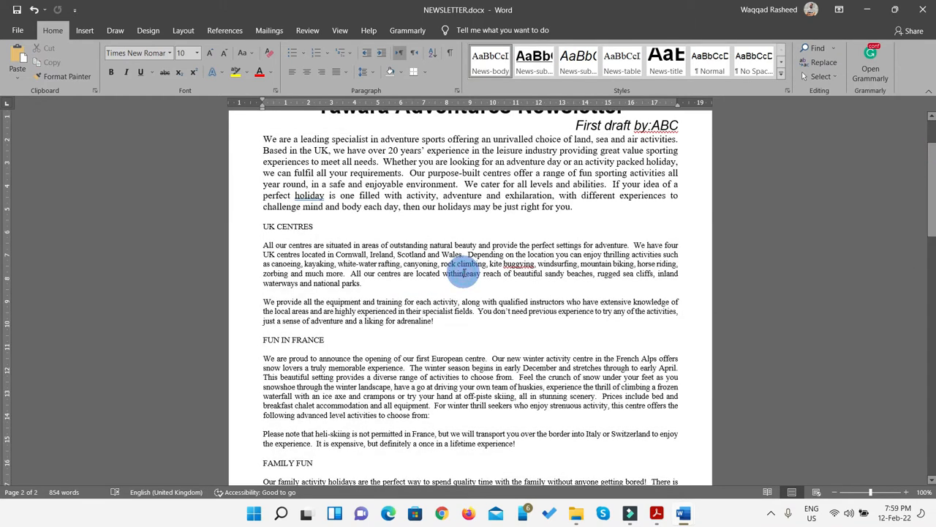
Compare the font size of the opening paragraph with the UK CENTRES text, and check the News-body style settings without changing them
{"action": "left_click_drag", "start_coordinate": [468, 211], "coordinate": [452, 199]}
{"action": "left_click_drag", "start_coordinate": [427, 254], "coordinate": [436, 262]}
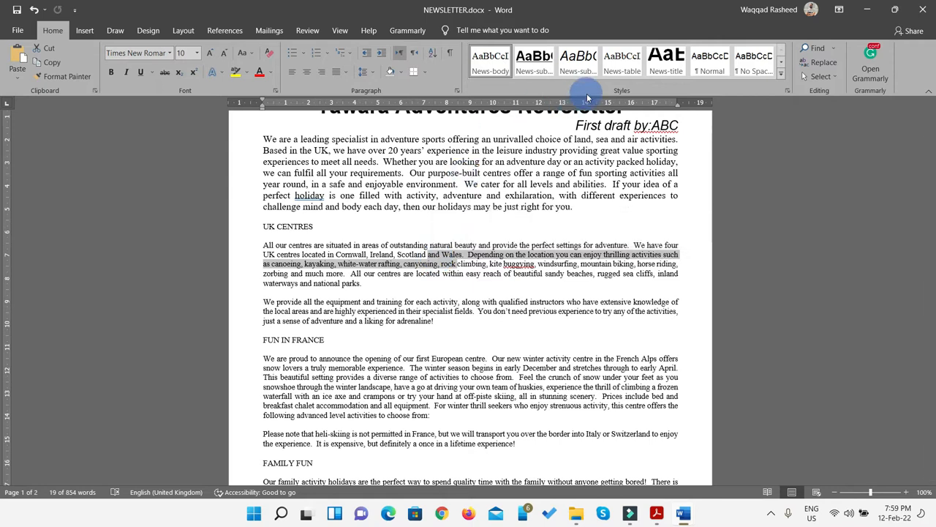
{"action": "right_click", "coordinate": [488, 76]}
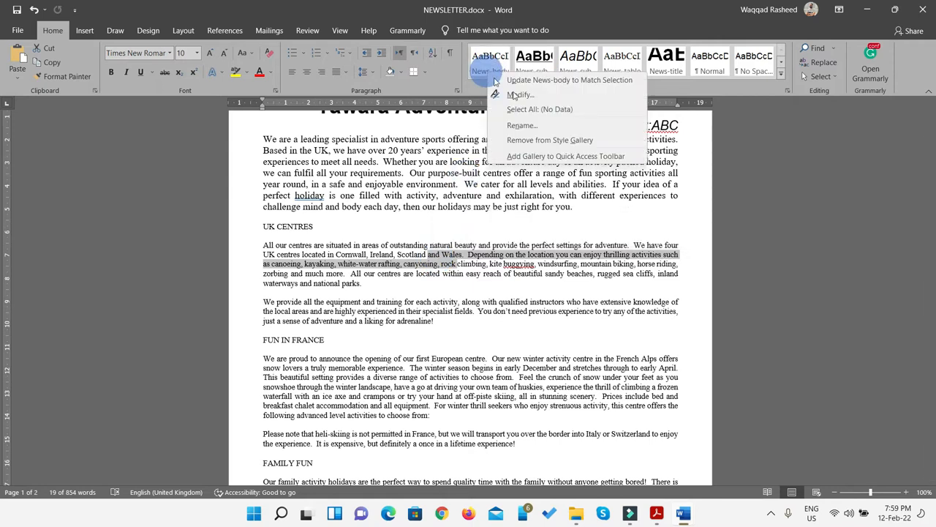
{"action": "left_click", "coordinate": [520, 95]}
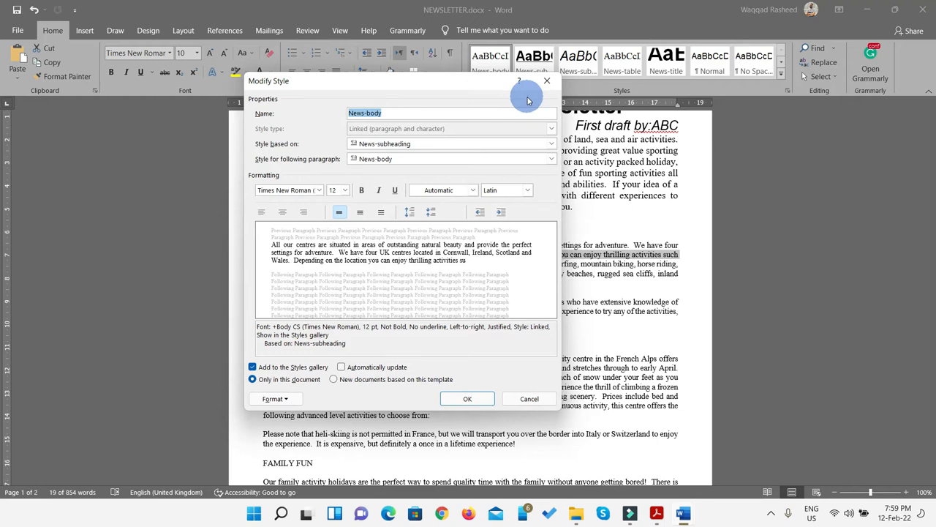
{"action": "left_click", "coordinate": [545, 81]}
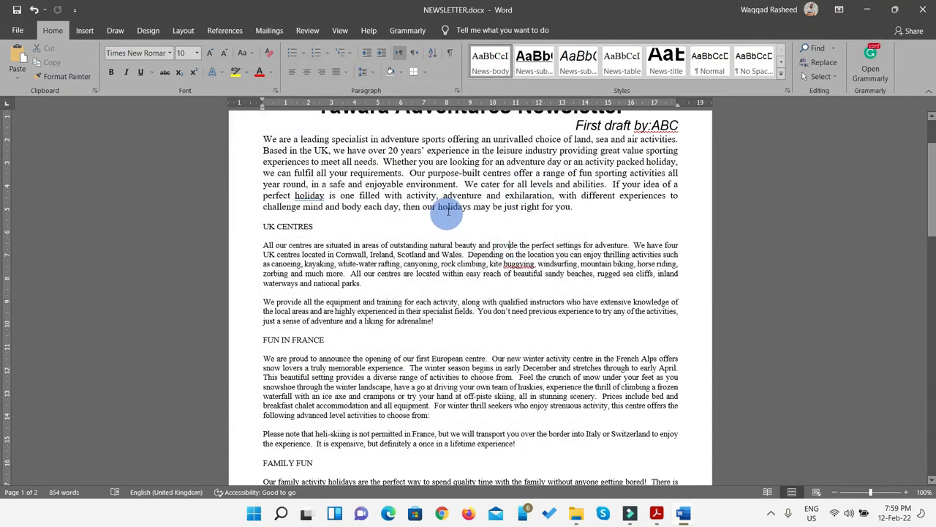
Copy the opening paragraph's formatting with Format Painter onto all text from UK CENTRES to the end of the document
{"action": "left_click_drag", "start_coordinate": [453, 208], "coordinate": [387, 183]}
{"action": "left_click", "coordinate": [73, 77]}
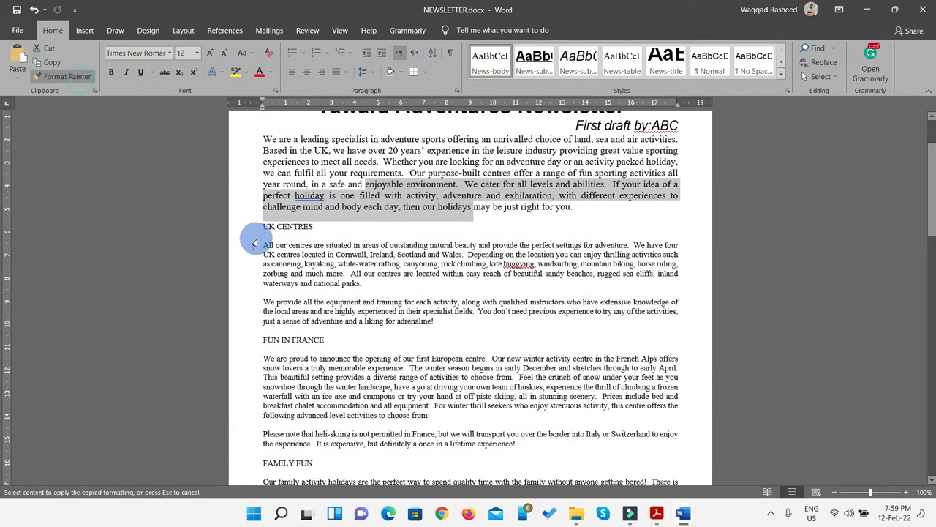
{"action": "mouse_move", "coordinate": [260, 225]}
{"action": "left_mouse_down"}
{"action": "mouse_move", "coordinate": [395, 488]}
{"action": "mouse_move", "coordinate": [460, 423]}
{"action": "mouse_move", "coordinate": [527, 479]}
{"action": "mouse_move", "coordinate": [575, 286]}
{"action": "mouse_move", "coordinate": [641, 246]}
{"action": "mouse_move", "coordinate": [638, 260]}
{"action": "left_mouse_up"}
{"action": "scroll", "coordinate": [637, 291], "scroll_direction": "up", "scroll_amount": 8}
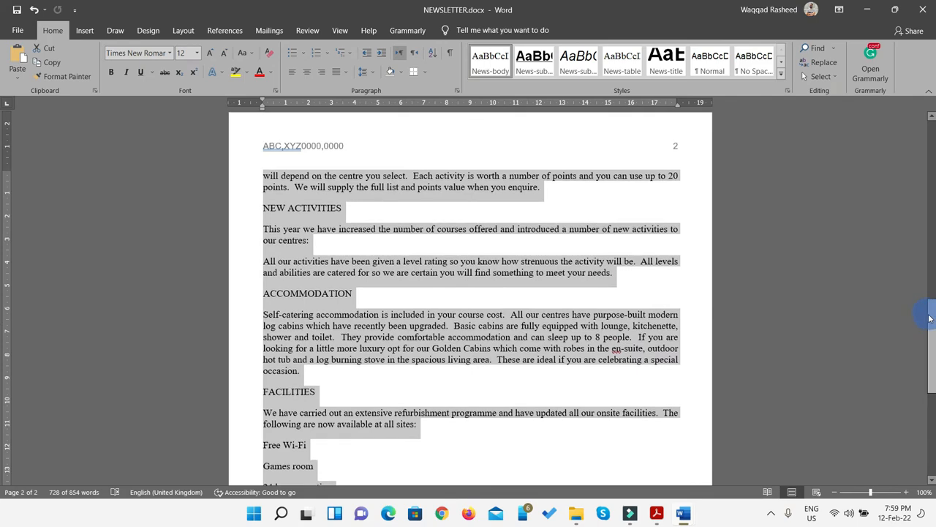
{"action": "left_click_drag", "start_coordinate": [931, 333], "coordinate": [915, 164]}
{"action": "left_click_drag", "start_coordinate": [319, 364], "coordinate": [294, 352]}
{"action": "left_click", "coordinate": [313, 384]}
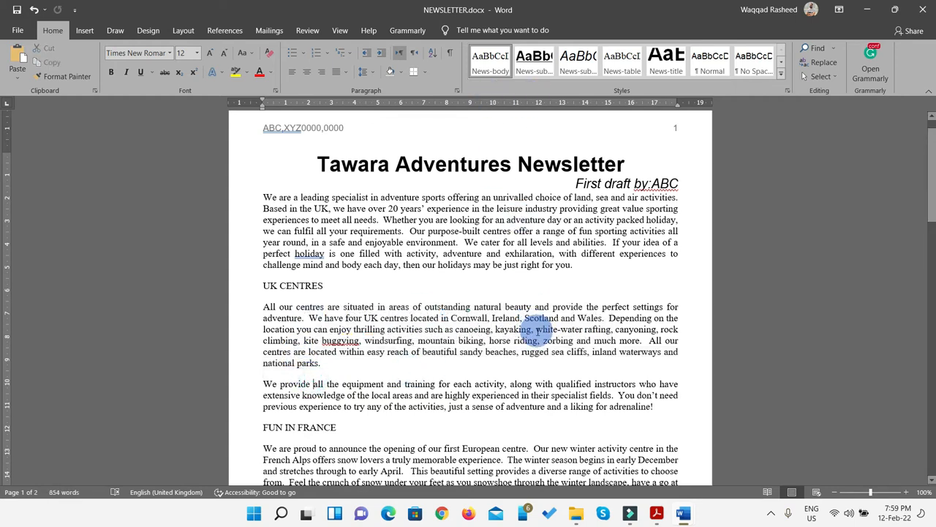
Place the newsletter beside the exam paper PDF and highlight completed task 9 about applying the News-body style
{"action": "key", "text": "super+Right"}
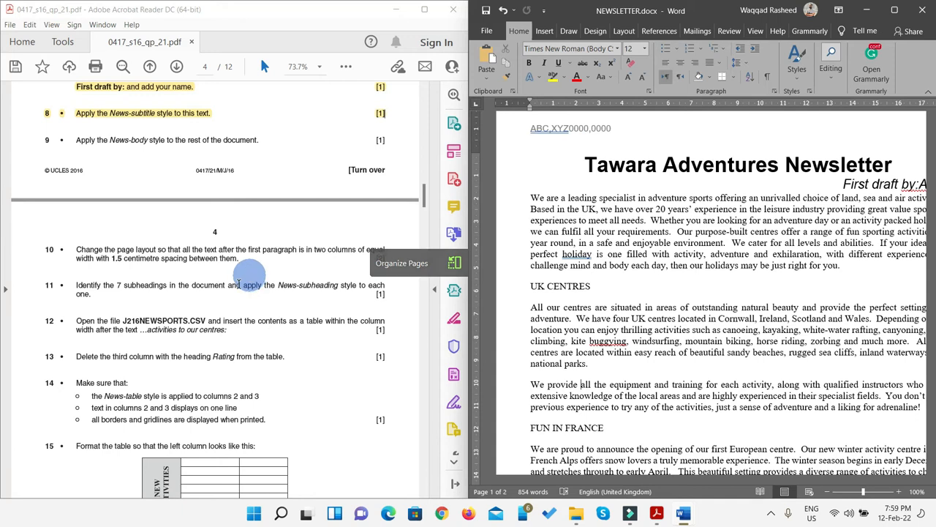
{"action": "scroll", "coordinate": [241, 283], "scroll_direction": "down", "scroll_amount": 1}
{"action": "scroll", "coordinate": [228, 294], "scroll_direction": "down", "scroll_amount": 1}
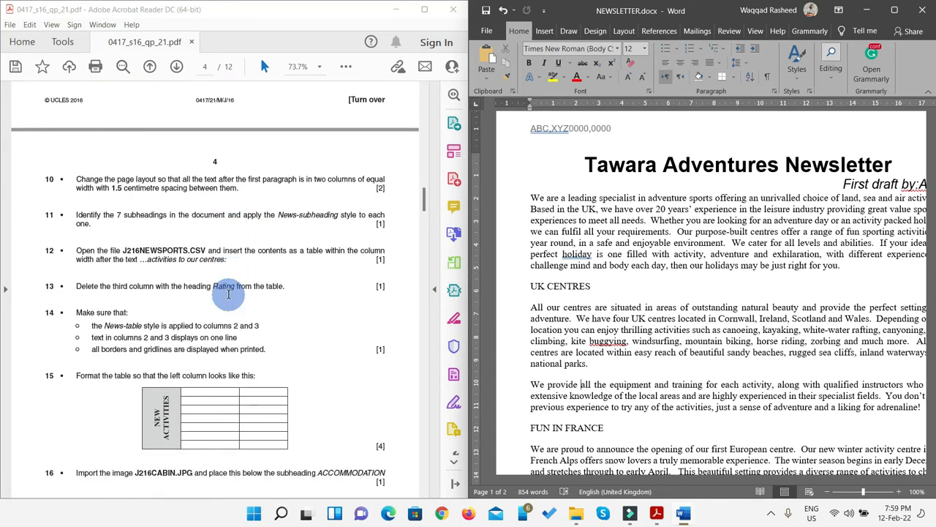
{"action": "scroll", "coordinate": [228, 296], "scroll_direction": "down", "scroll_amount": 1}
{"action": "scroll", "coordinate": [229, 299], "scroll_direction": "up", "scroll_amount": 3}
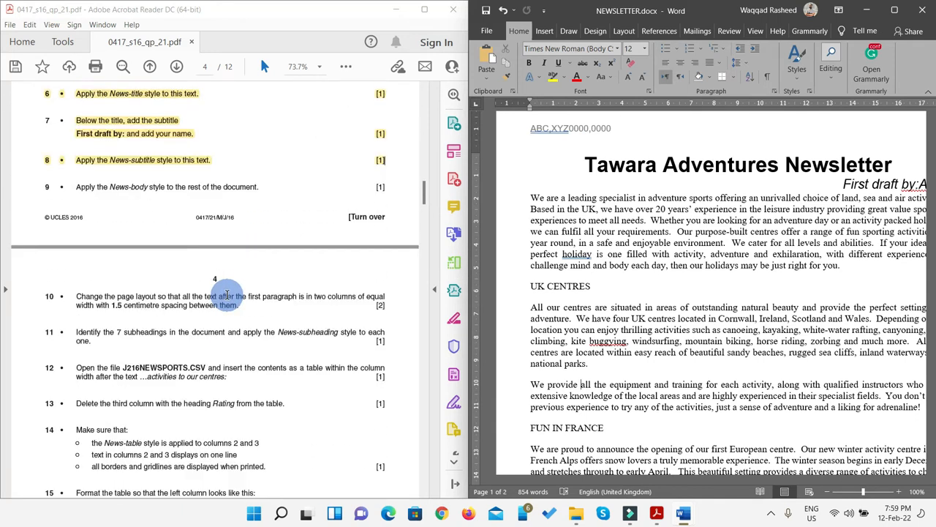
{"action": "left_click_drag", "start_coordinate": [392, 188], "coordinate": [37, 185]}
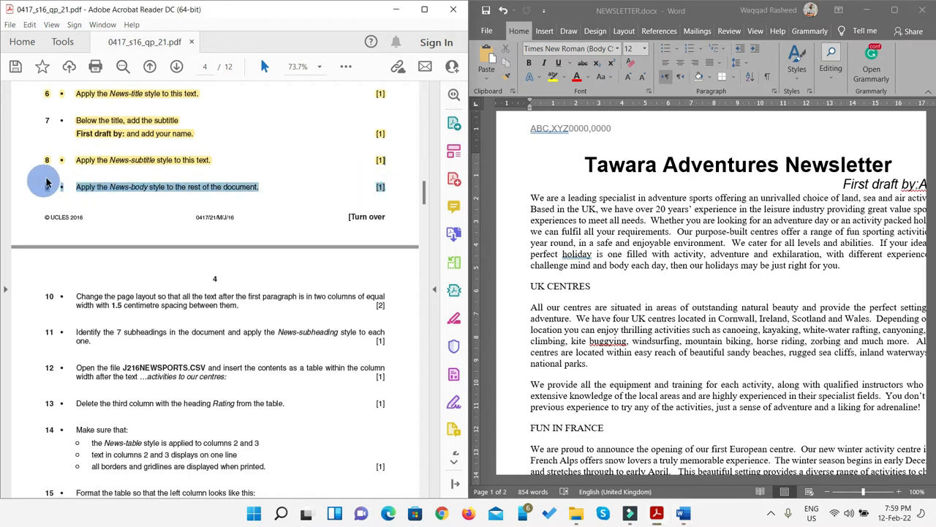
{"action": "left_click", "coordinate": [345, 66]}
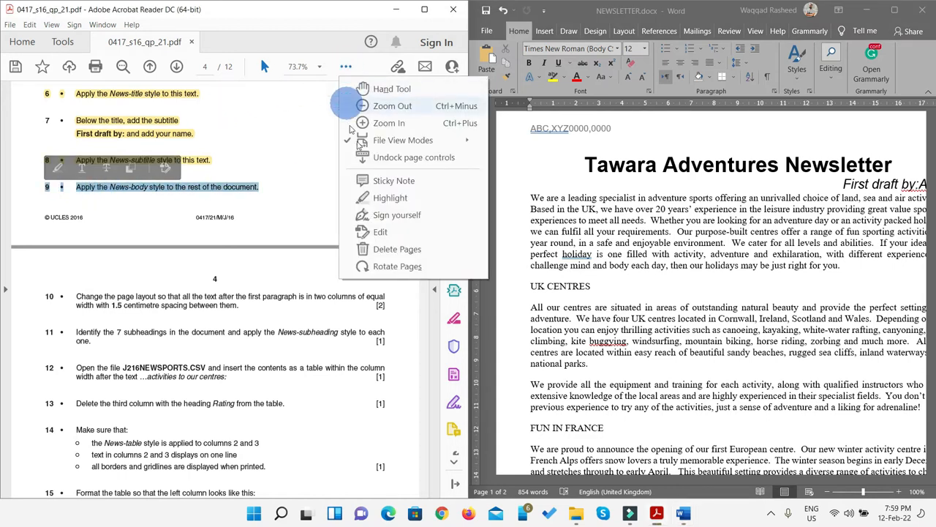
{"action": "left_click", "coordinate": [394, 199]}
Following task 10, lay out all text from UK CENTRES to the end in two equal-width columns with 1.5 cm spacing
{"action": "scroll", "coordinate": [359, 247], "scroll_direction": "down", "scroll_amount": 1}
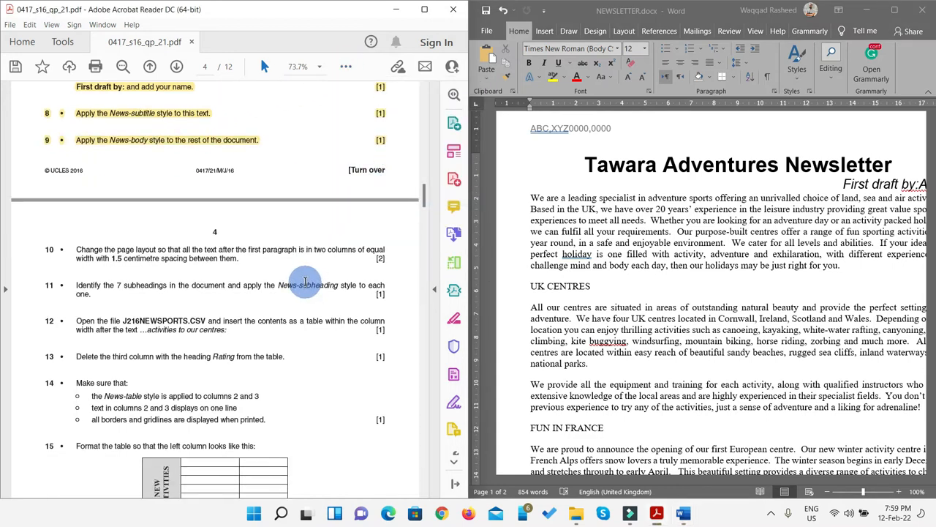
{"action": "scroll", "coordinate": [304, 282], "scroll_direction": "down", "scroll_amount": 3}
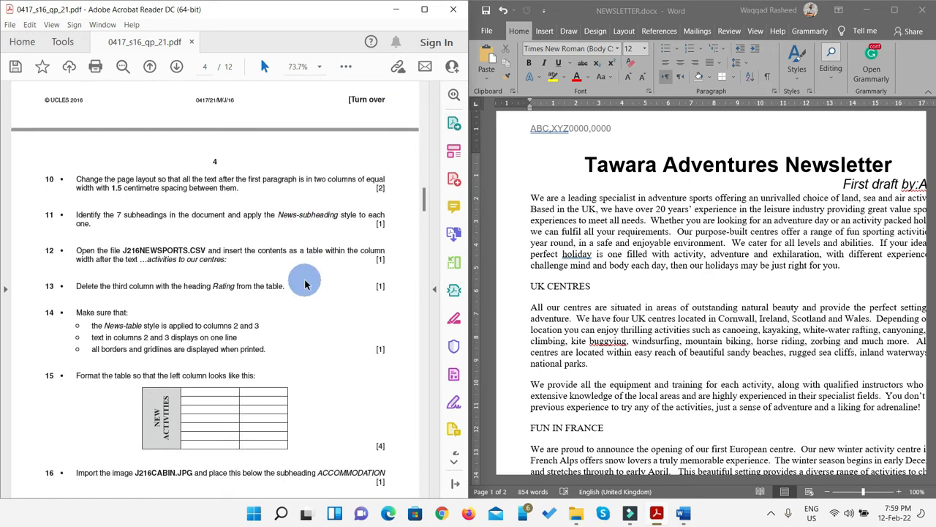
{"action": "scroll", "coordinate": [306, 284], "scroll_direction": "down", "scroll_amount": 1}
{"action": "scroll", "coordinate": [306, 284], "scroll_direction": "down", "scroll_amount": 1}
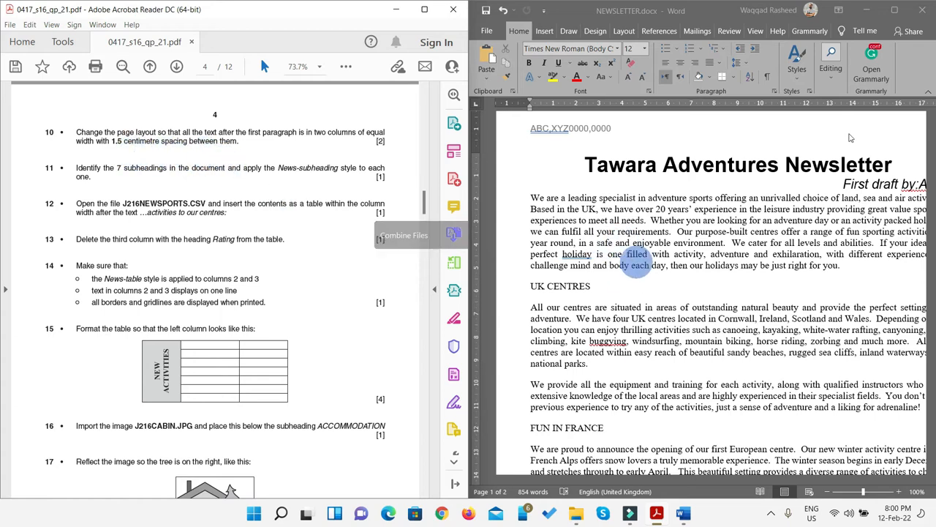
{"action": "left_click", "coordinate": [895, 15]}
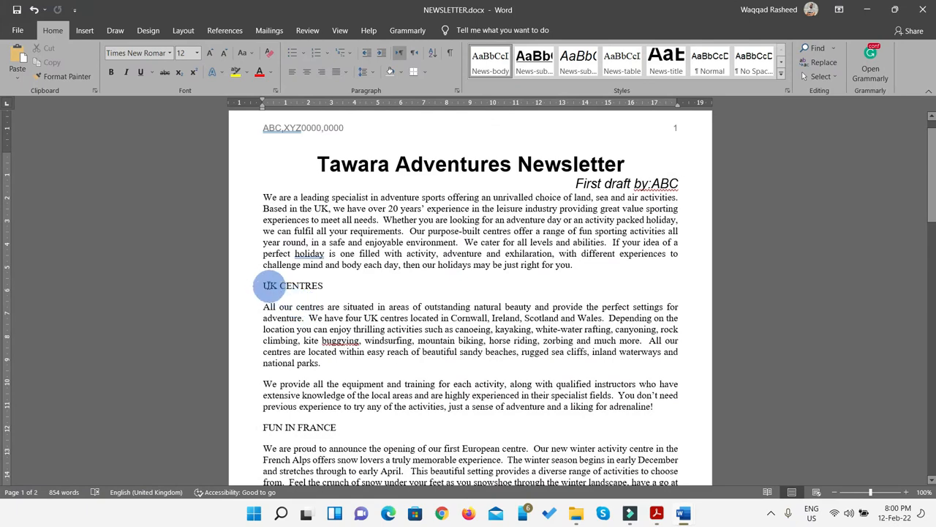
{"action": "left_click_drag", "start_coordinate": [264, 286], "coordinate": [647, 352]}
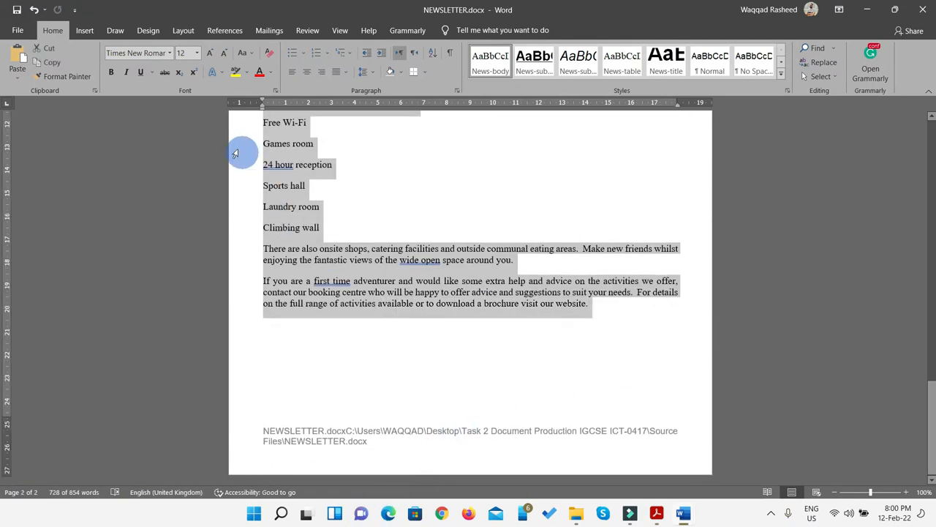
{"action": "left_click", "coordinate": [183, 30]}
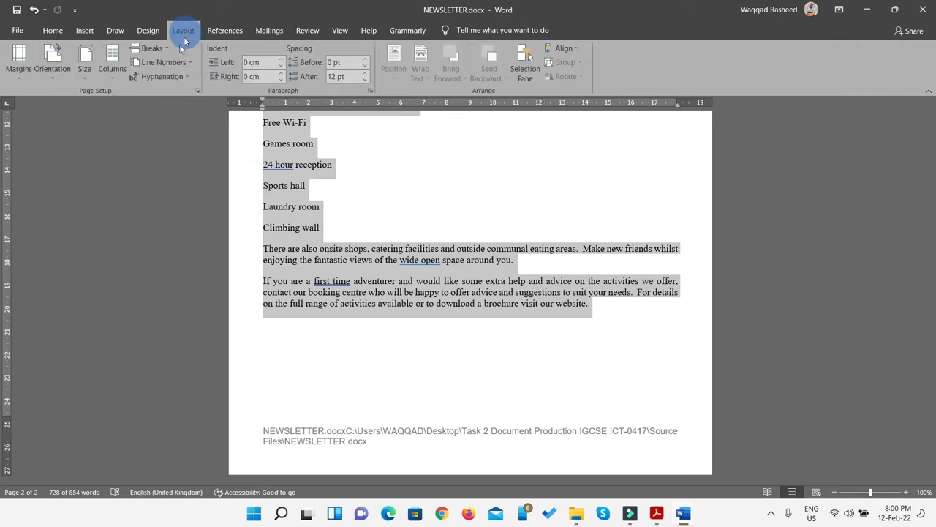
{"action": "left_click", "coordinate": [112, 77]}
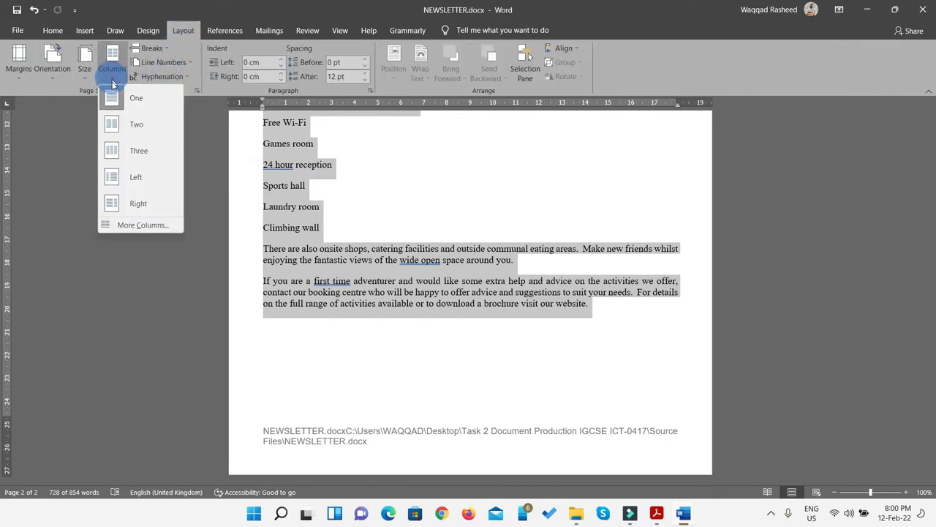
{"action": "left_click", "coordinate": [147, 228]}
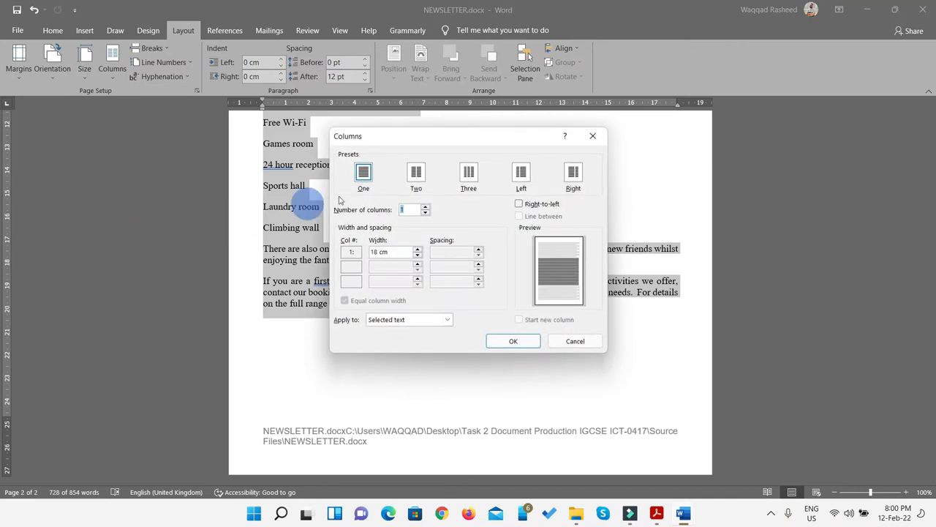
{"action": "left_click", "coordinate": [414, 186]}
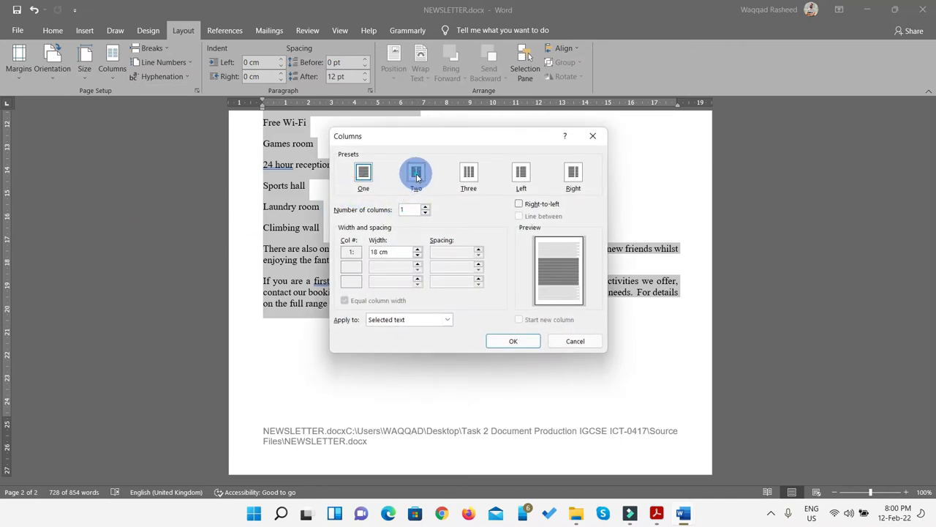
{"action": "left_click", "coordinate": [417, 176]}
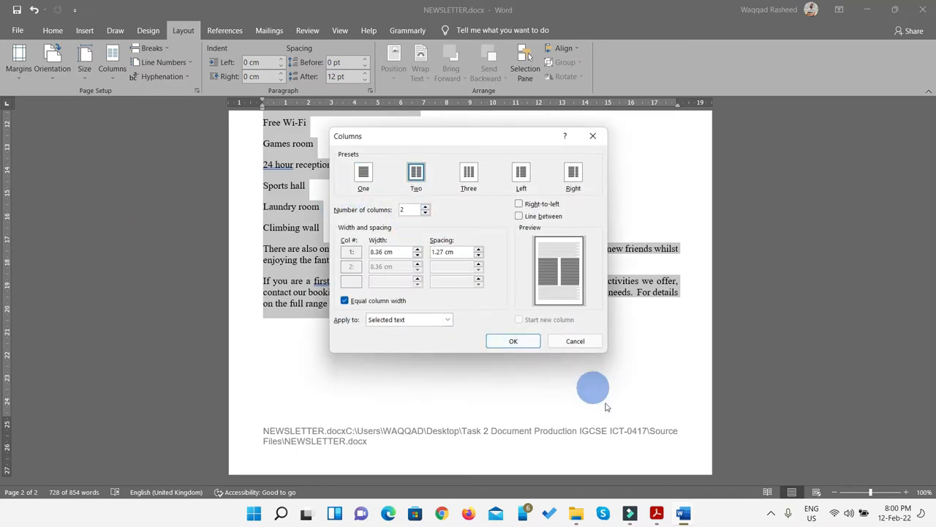
{"action": "left_click", "coordinate": [656, 513]}
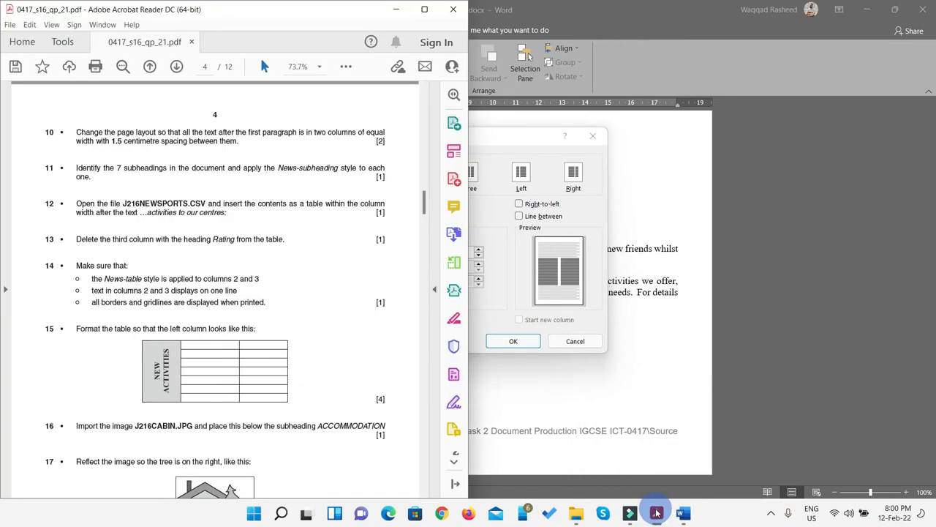
{"action": "left_click", "coordinate": [656, 514]}
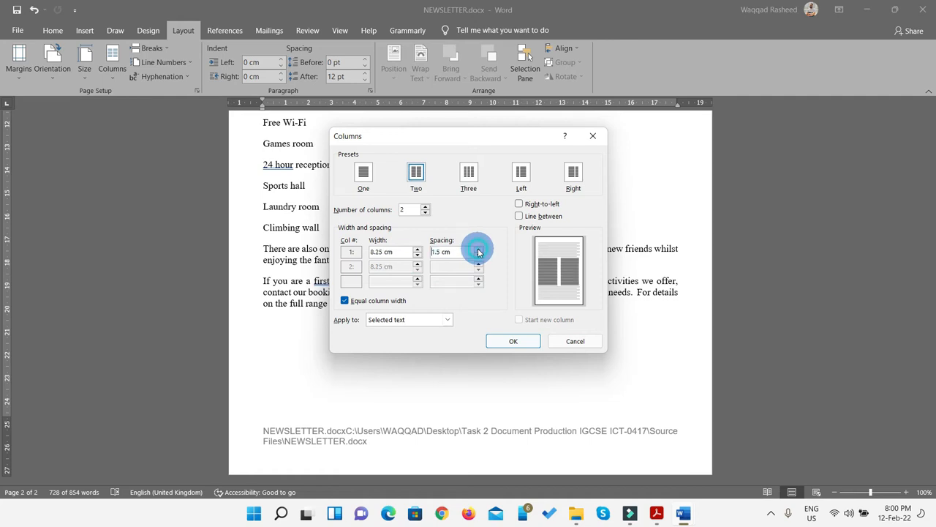
{"action": "left_click", "coordinate": [512, 341]}
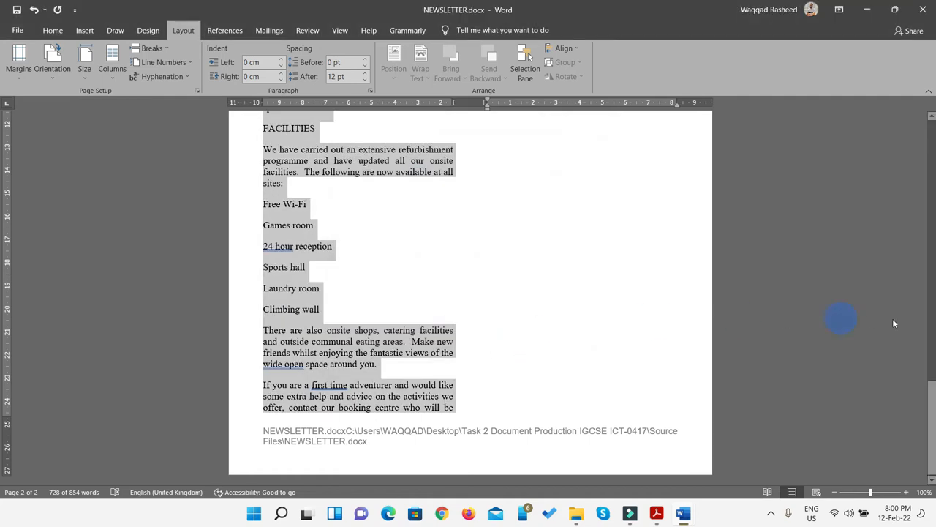
Place NEWSLETTER.docx side by side with the exam paper and read task 11 about the seven subheadings
{"action": "left_click_drag", "start_coordinate": [929, 388], "coordinate": [924, 160]}
{"action": "key", "text": "super+Right"}
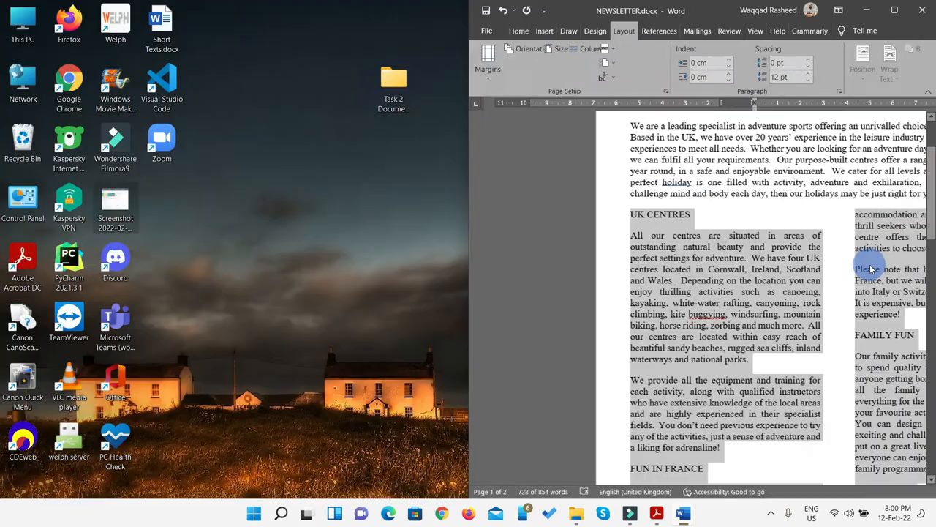
{"action": "left_click", "coordinate": [179, 214]}
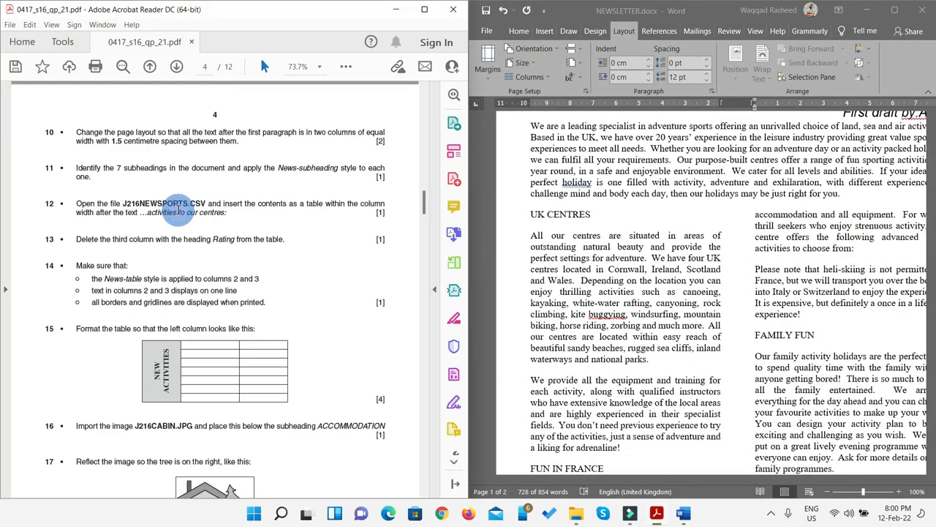
{"action": "left_click_drag", "start_coordinate": [236, 132], "coordinate": [73, 134]}
{"action": "scroll", "coordinate": [177, 201], "scroll_direction": "up", "scroll_amount": 2}
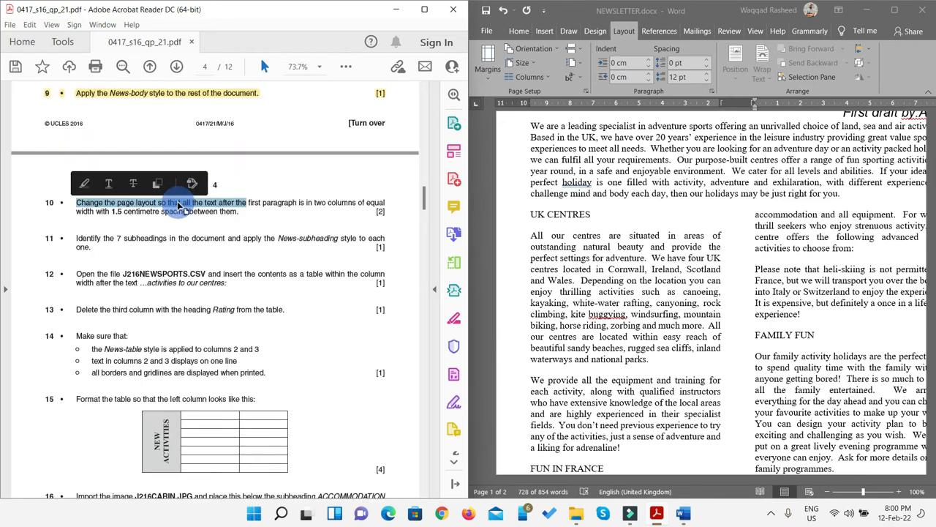
{"action": "scroll", "coordinate": [174, 260], "scroll_direction": "down", "scroll_amount": 1}
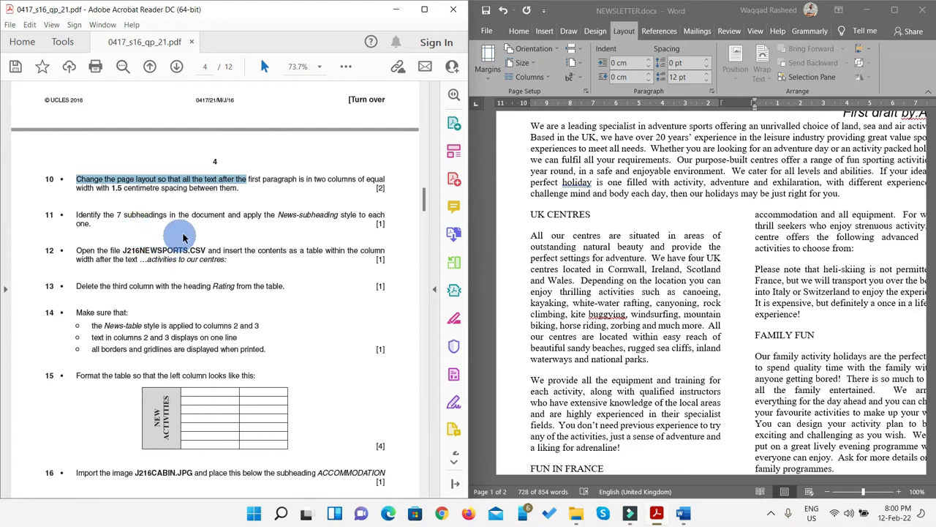
Select the UK CENTRES and FUN IN FRANCE subheadings together on the newsletter's first page
{"action": "left_click", "coordinate": [578, 219]}
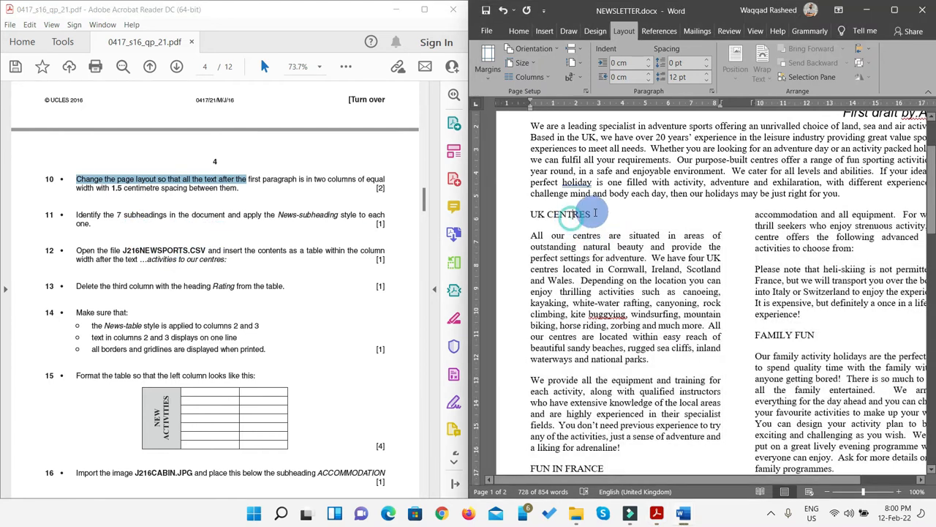
{"action": "left_click_drag", "start_coordinate": [596, 213], "coordinate": [521, 215]}
{"action": "scroll", "coordinate": [585, 293], "scroll_direction": "down", "scroll_amount": 2}
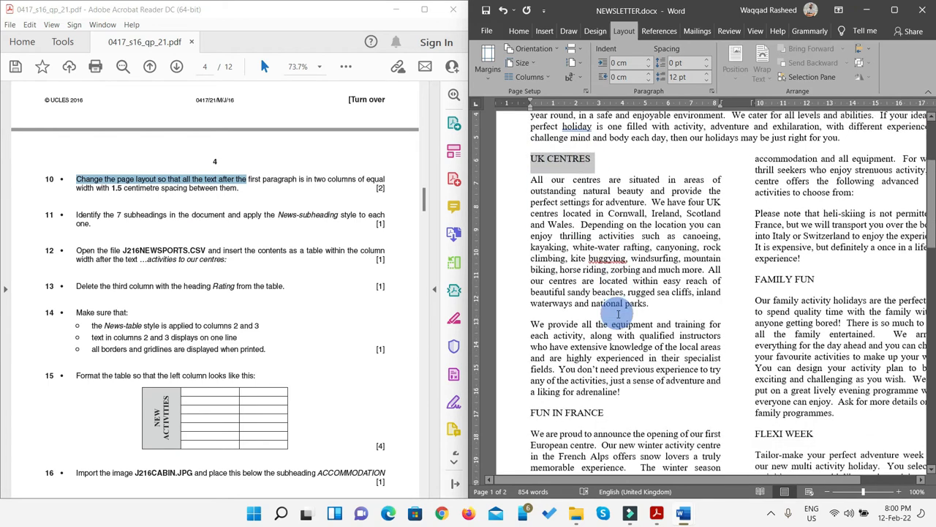
{"action": "scroll", "coordinate": [618, 314], "scroll_direction": "down", "scroll_amount": 1}
{"action": "left_click_drag", "start_coordinate": [606, 381], "coordinate": [540, 381]}
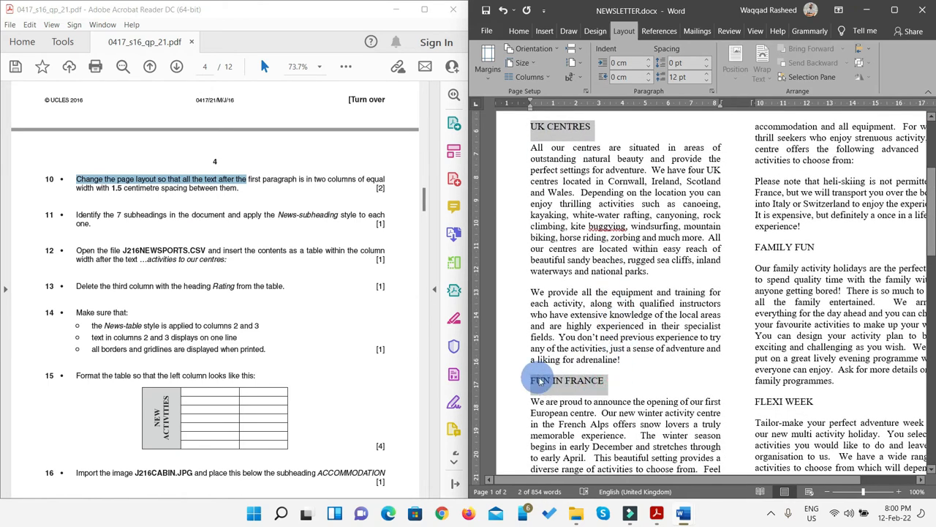
Add the ACCOMMODATION and FACILITIES subheadings on page 2 to the current multiple selection
{"action": "scroll", "coordinate": [684, 362], "scroll_direction": "down", "scroll_amount": 7}
{"action": "scroll", "coordinate": [684, 366], "scroll_direction": "down", "scroll_amount": 7}
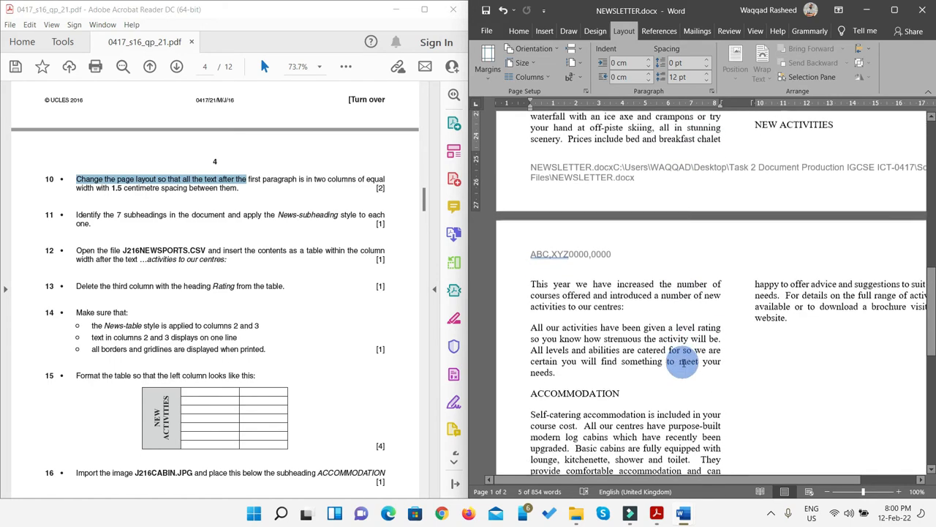
{"action": "scroll", "coordinate": [682, 364], "scroll_direction": "up", "scroll_amount": 15}
{"action": "scroll", "coordinate": [680, 360], "scroll_direction": "up", "scroll_amount": 4}
{"action": "scroll", "coordinate": [680, 360], "scroll_direction": "down", "scroll_amount": 5}
{"action": "scroll", "coordinate": [680, 358], "scroll_direction": "down", "scroll_amount": 11}
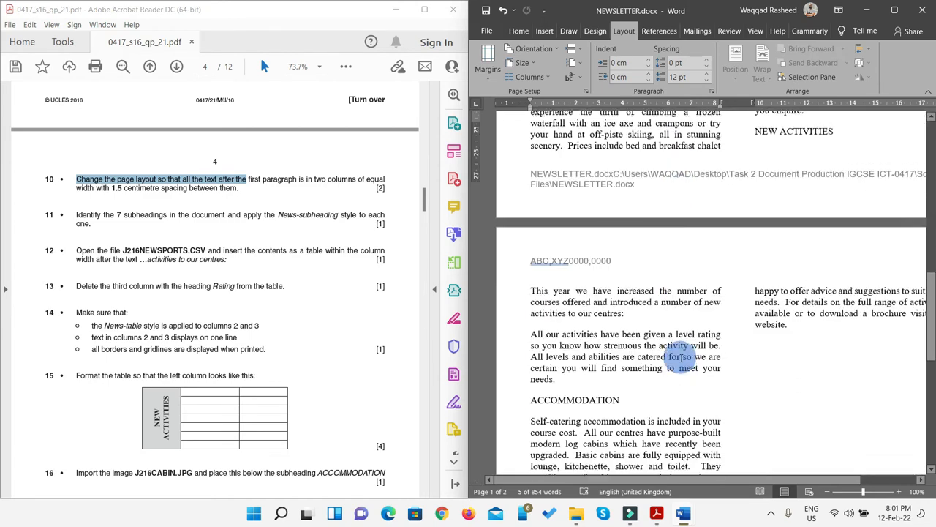
{"action": "scroll", "coordinate": [680, 357], "scroll_direction": "down", "scroll_amount": 1}
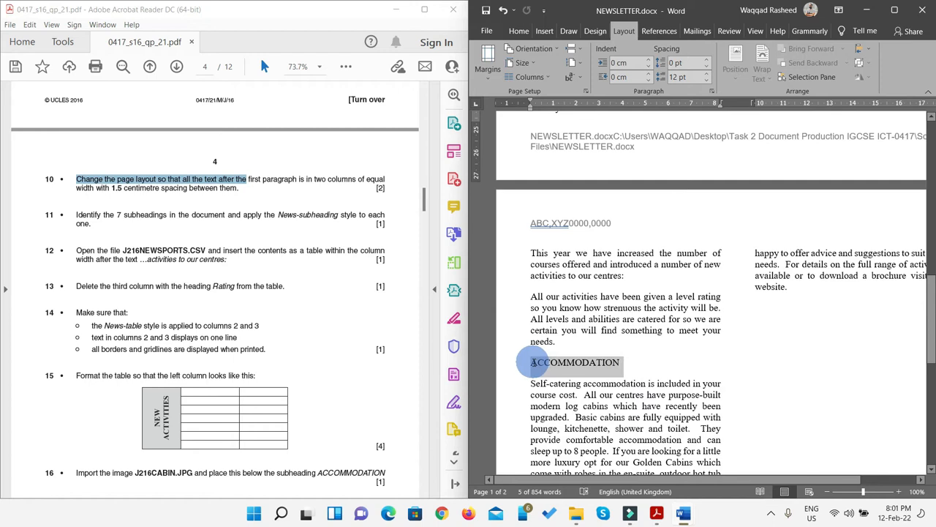
{"action": "scroll", "coordinate": [724, 386], "scroll_direction": "down", "scroll_amount": 8}
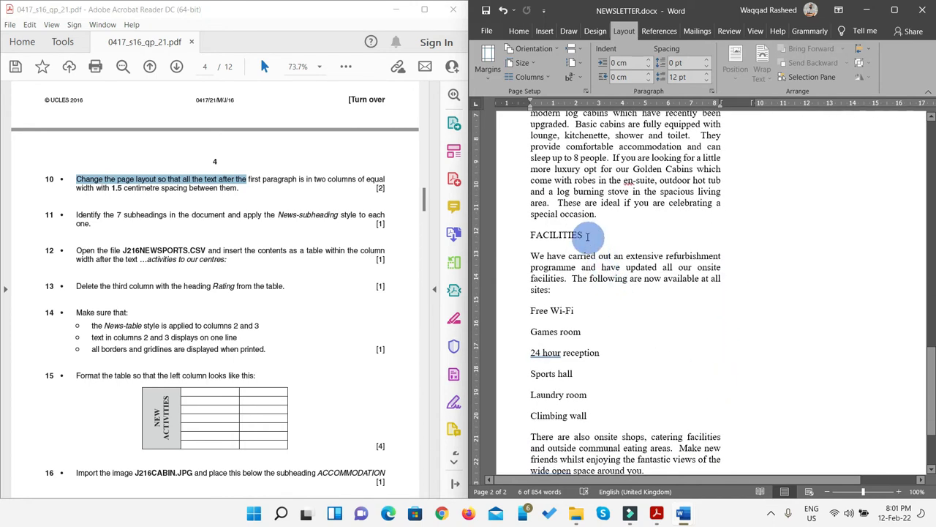
{"action": "scroll", "coordinate": [731, 405], "scroll_direction": "down", "scroll_amount": 3}
Add the FAMILY FUN, FLEXI WEEK and NEW ACTIVITIES subheadings to the selection and check that all seven subheadings are included
{"action": "scroll", "coordinate": [727, 397], "scroll_direction": "up", "scroll_amount": 17}
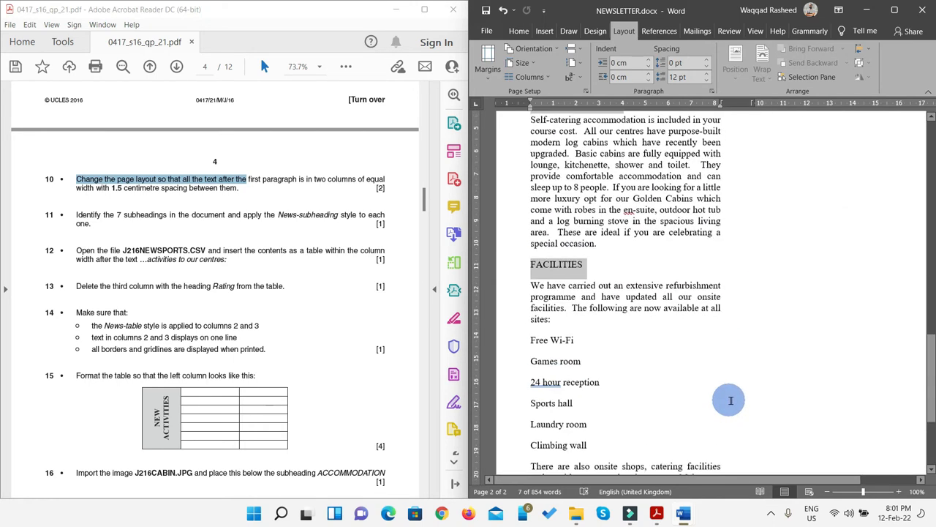
{"action": "scroll", "coordinate": [764, 373], "scroll_direction": "up", "scroll_amount": 12}
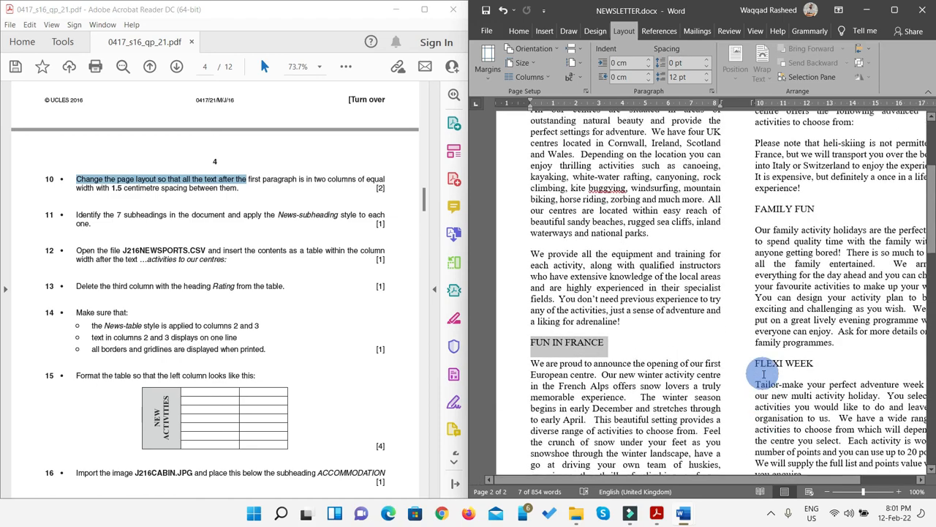
{"action": "left_click", "coordinate": [768, 336]}
{"action": "key", "text": "F4"}
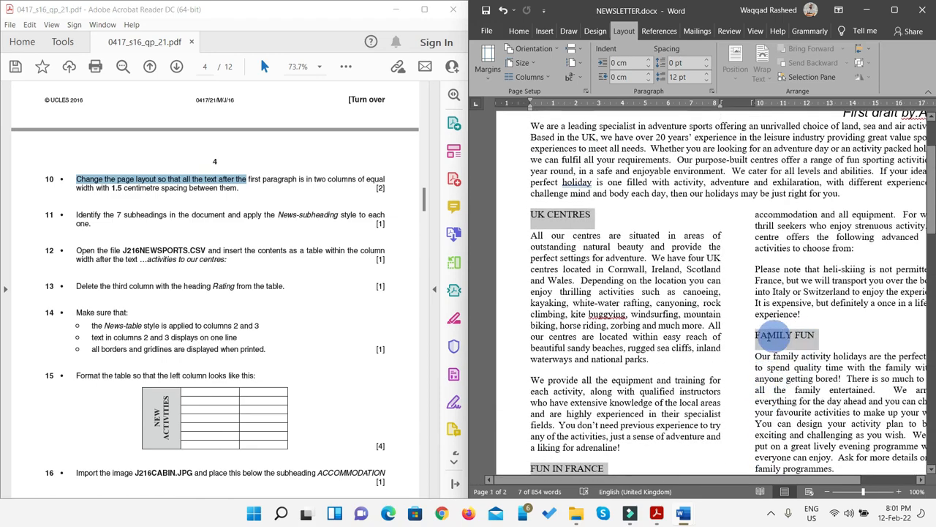
{"action": "scroll", "coordinate": [778, 378], "scroll_direction": "down", "scroll_amount": 5}
{"action": "left_click", "coordinate": [791, 314], "text": "ctrl"}
{"action": "scroll", "coordinate": [834, 447], "scroll_direction": "down", "scroll_amount": 1}
{"action": "left_click", "coordinate": [836, 415], "text": "ctrl"}
{"action": "left_click", "coordinate": [836, 415], "text": "ctrl"}
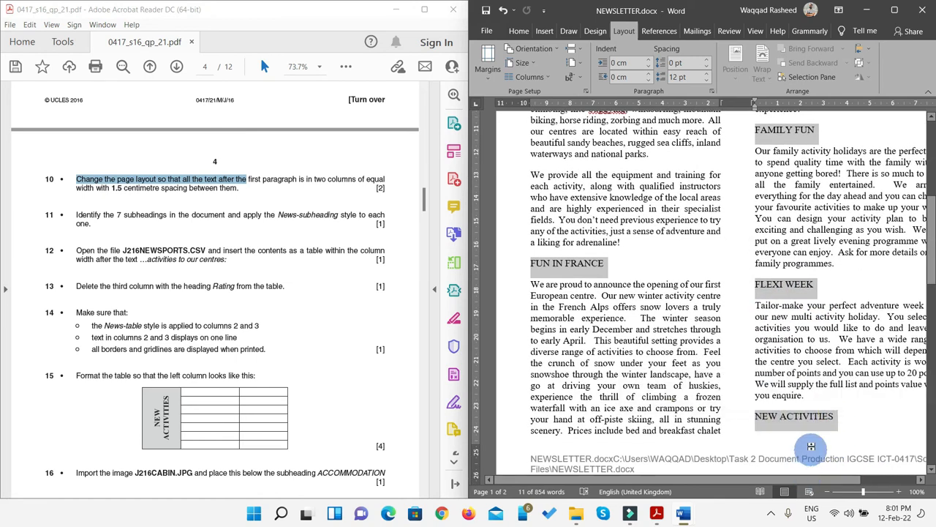
{"action": "scroll", "coordinate": [811, 448], "scroll_direction": "down", "scroll_amount": 5}
{"action": "scroll", "coordinate": [810, 445], "scroll_direction": "down", "scroll_amount": 7}
{"action": "scroll", "coordinate": [810, 447], "scroll_direction": "up", "scroll_amount": 12}
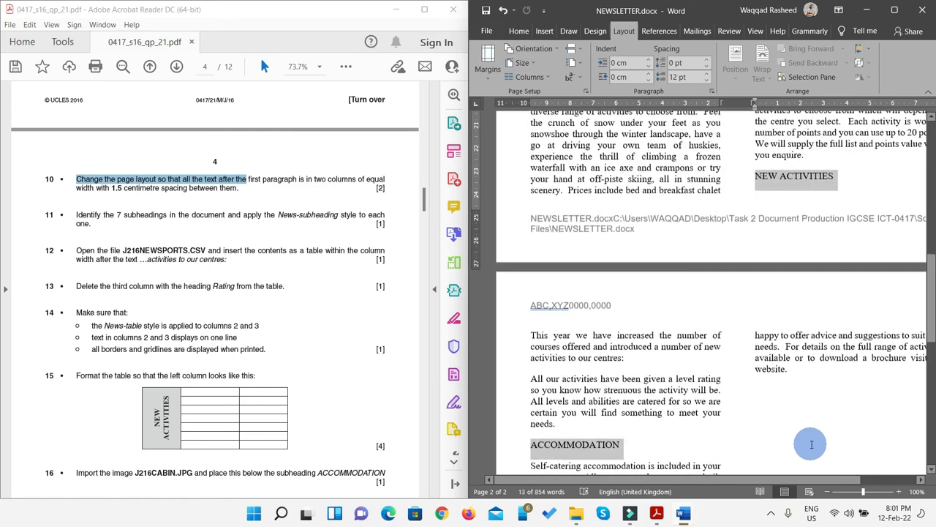
{"action": "scroll", "coordinate": [810, 446], "scroll_direction": "up", "scroll_amount": 7}
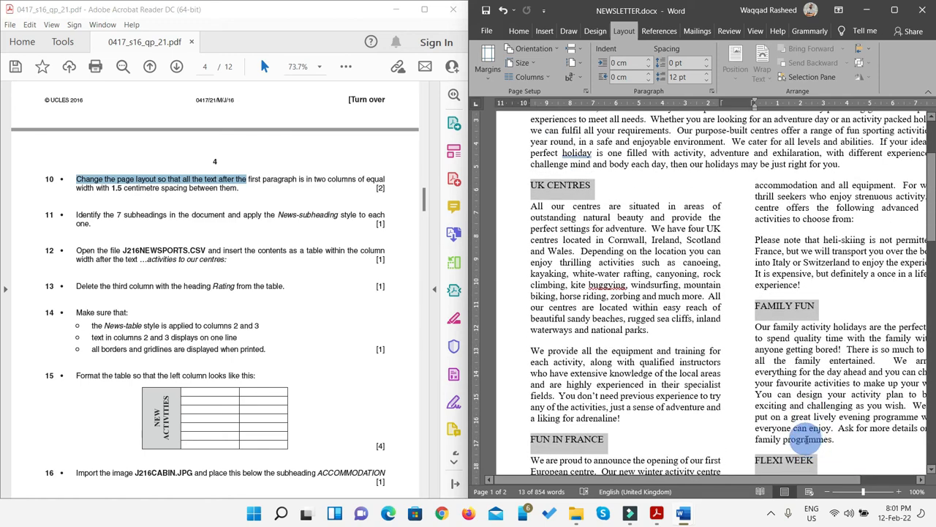
Apply the News-subheading style to all seven selected subheadings in the newsletter
{"action": "left_click", "coordinate": [894, 10]}
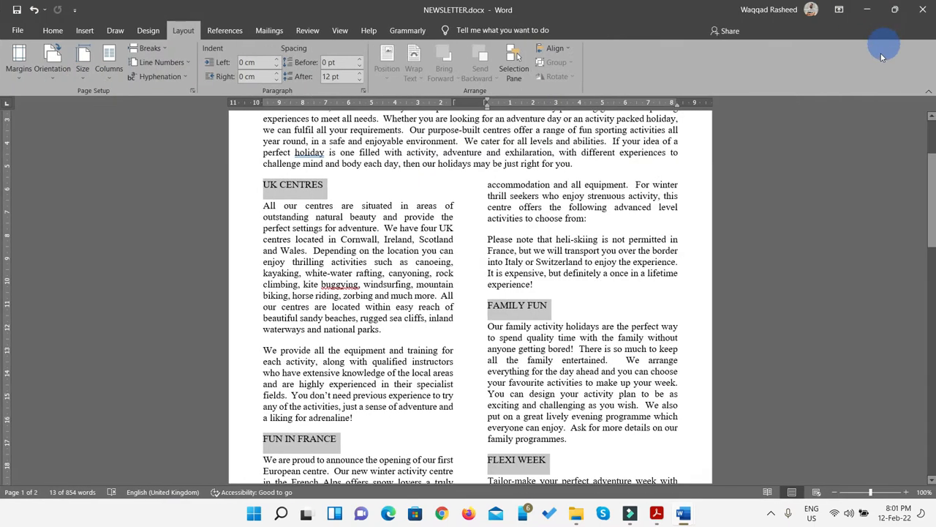
{"action": "left_click", "coordinate": [53, 31]}
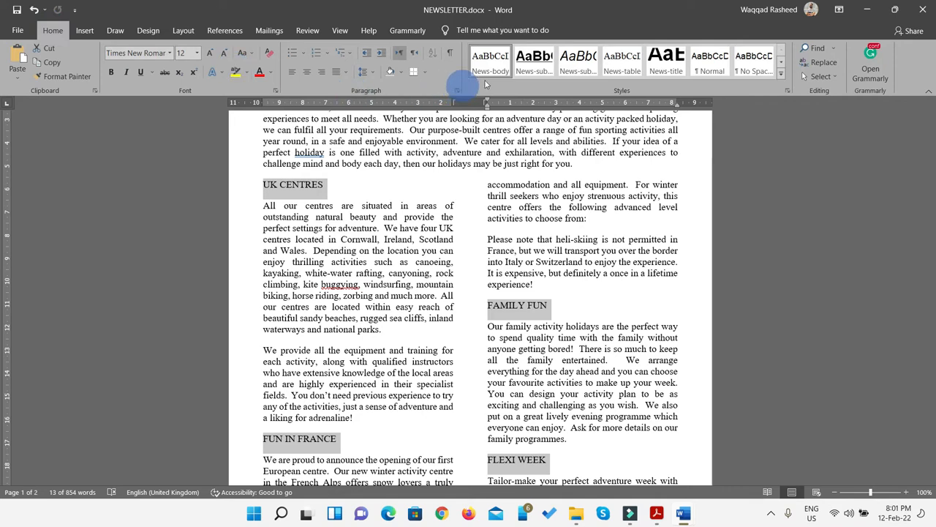
{"action": "mouse_move", "coordinate": [533, 63]}
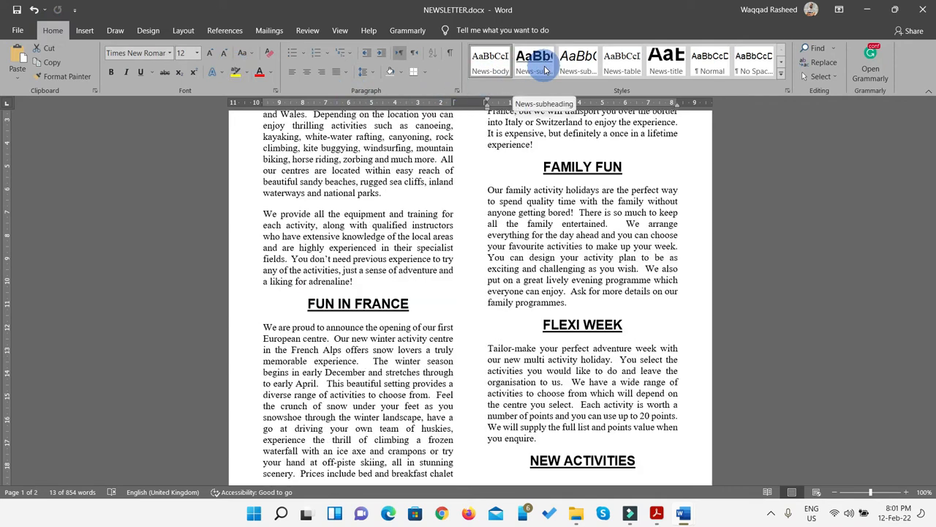
{"action": "left_click", "coordinate": [545, 66]}
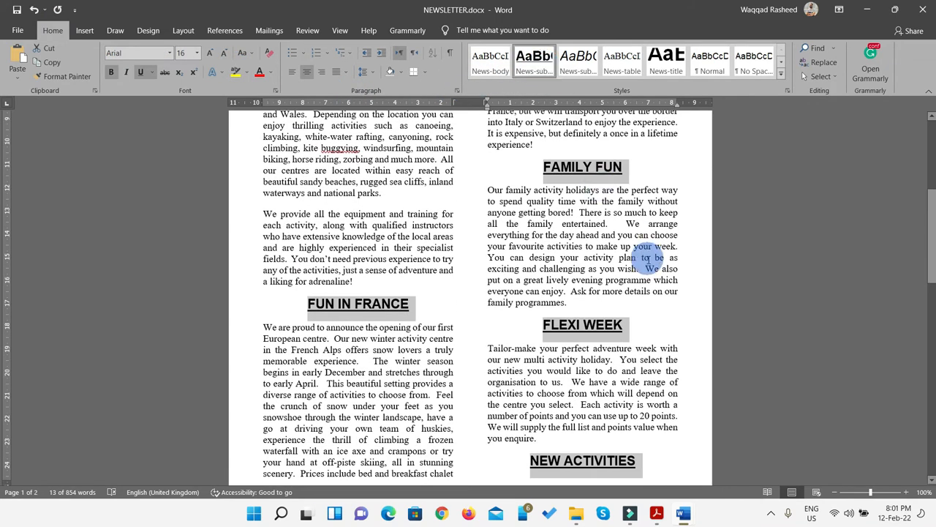
Place the newsletter beside the exam paper again and highlight tasks 10 and 11 in the PDF as finished
{"action": "key", "text": "super+Right"}
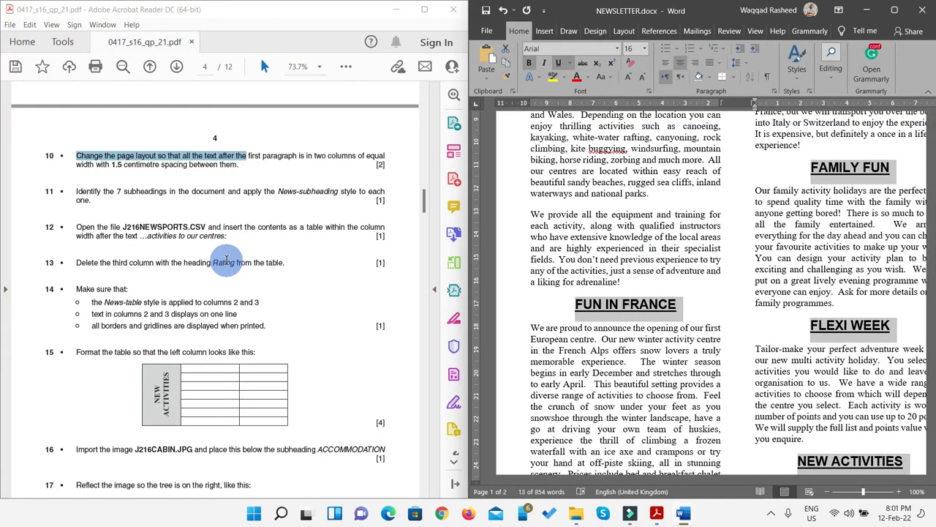
{"action": "scroll", "coordinate": [227, 261], "scroll_direction": "down", "scroll_amount": 1}
{"action": "left_click", "coordinate": [94, 177]}
{"action": "left_click_drag", "start_coordinate": [95, 177], "coordinate": [76, 130]}
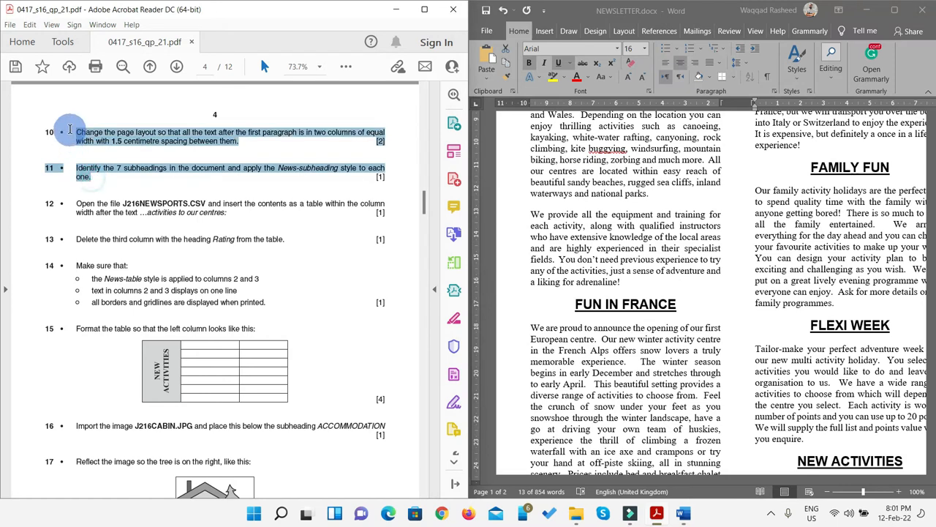
{"action": "left_click", "coordinate": [346, 66]}
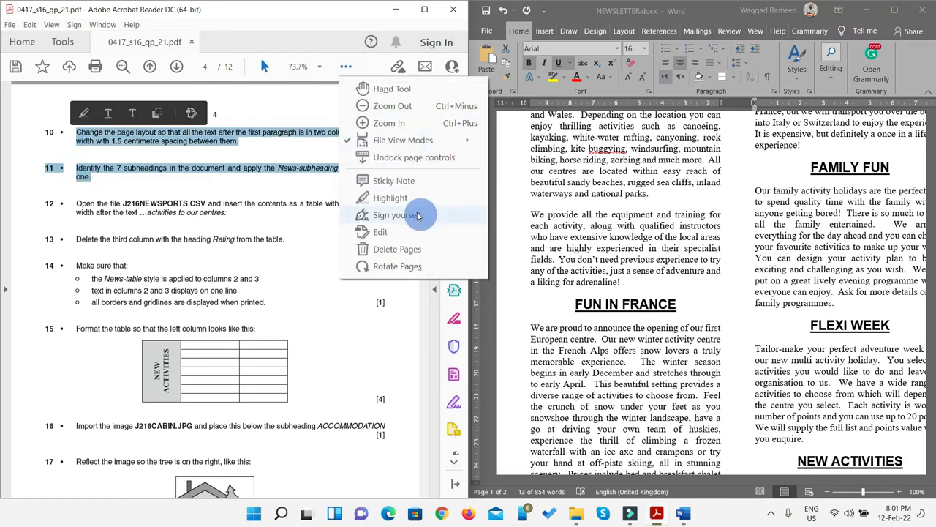
{"action": "left_click", "coordinate": [389, 197]}
{"action": "scroll", "coordinate": [307, 267], "scroll_direction": "down", "scroll_amount": 1}
{"action": "scroll", "coordinate": [280, 272], "scroll_direction": "down", "scroll_amount": 1}
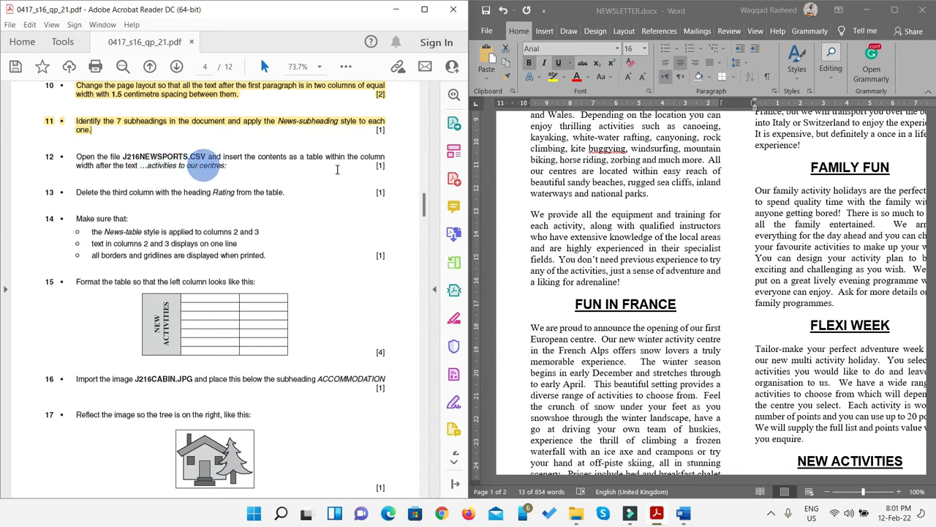
Minimise the newsletter, place the Source Files folder beside the exam paper and open J216NEWSPORTS.csv in Excel
{"action": "left_click", "coordinate": [871, 11]}
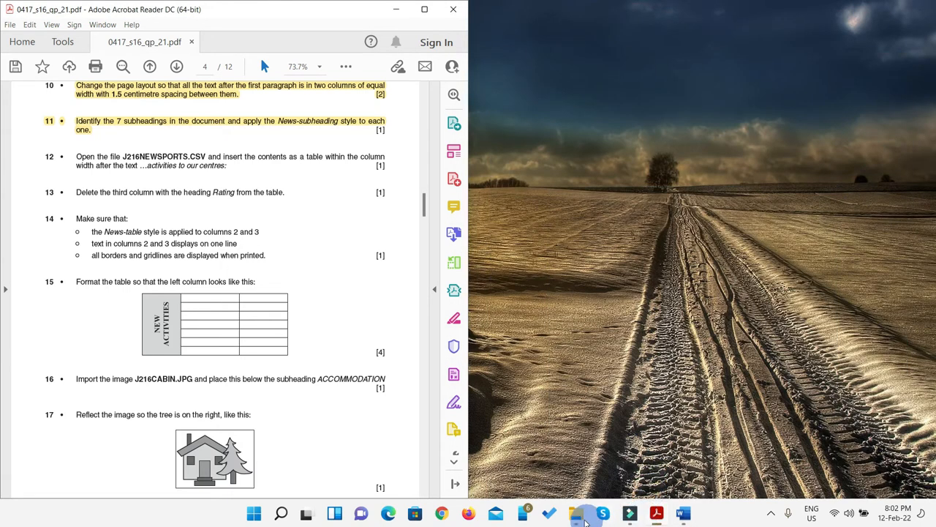
{"action": "left_click", "coordinate": [581, 516]}
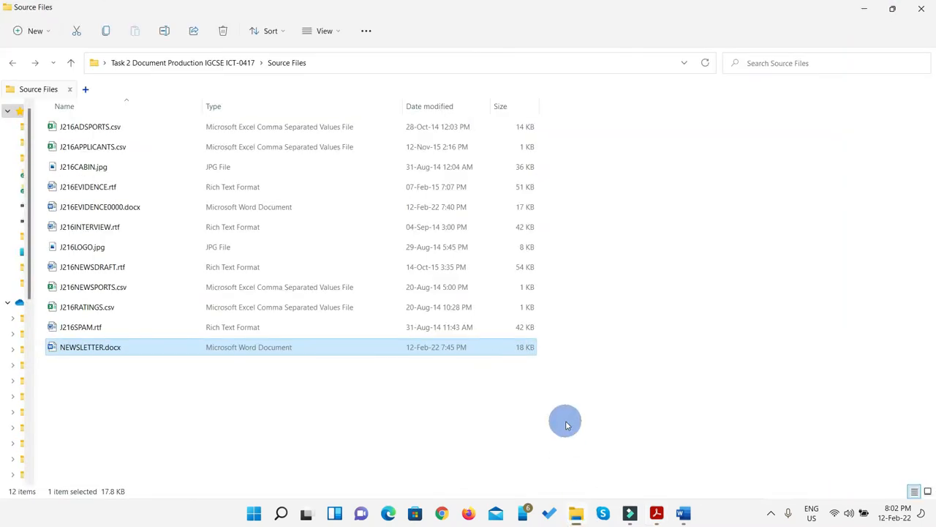
{"action": "key", "text": "super+Right"}
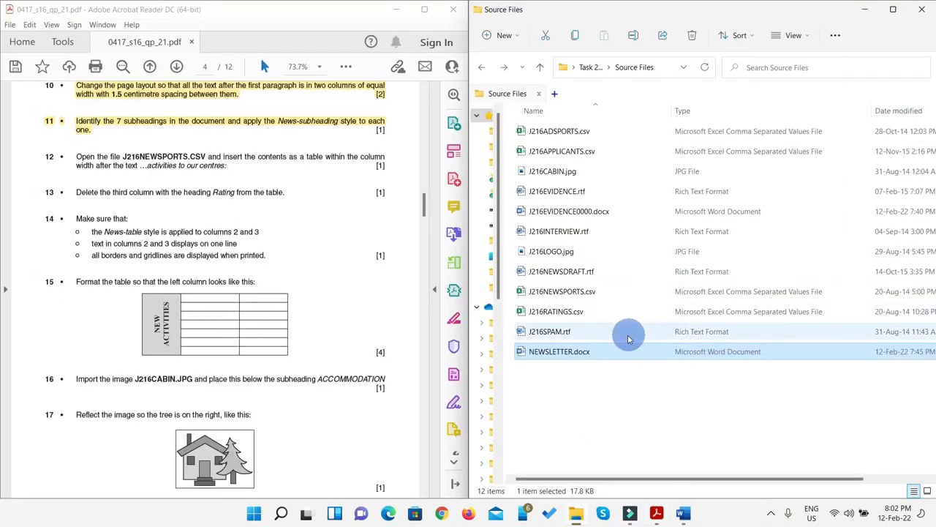
{"action": "left_click", "coordinate": [572, 296]}
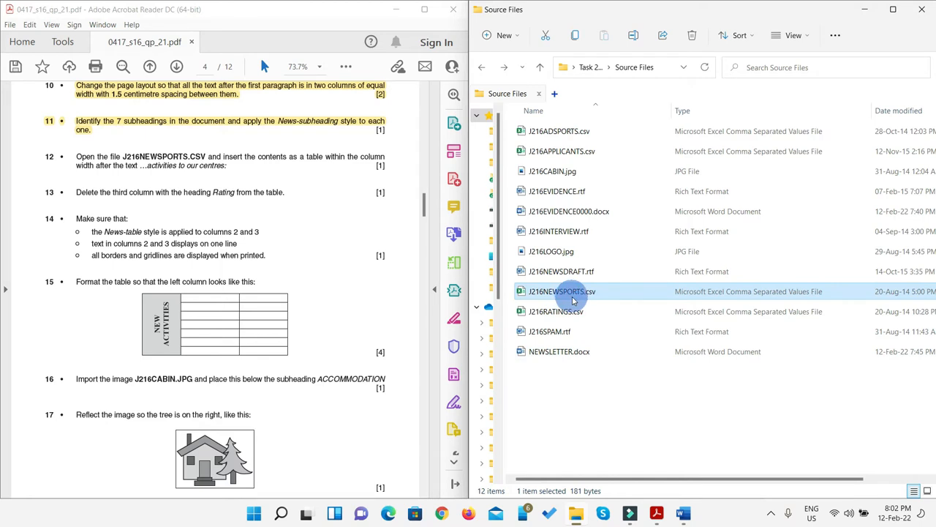
{"action": "double_click", "coordinate": [573, 298]}
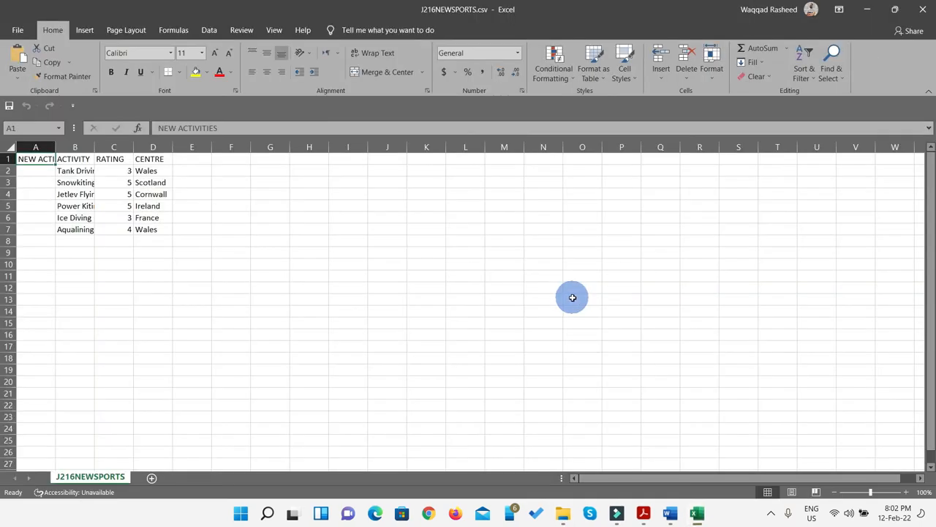
Fit all column widths of J216NEWSPORTS.csv to their contents and place the spreadsheet beside the exam paper
{"action": "left_click", "coordinate": [10, 146]}
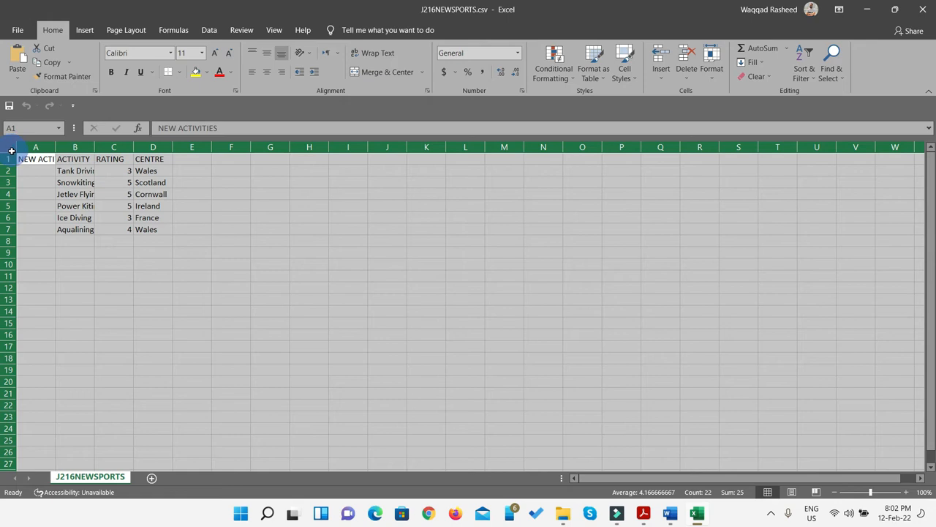
{"action": "double_click", "coordinate": [55, 147]}
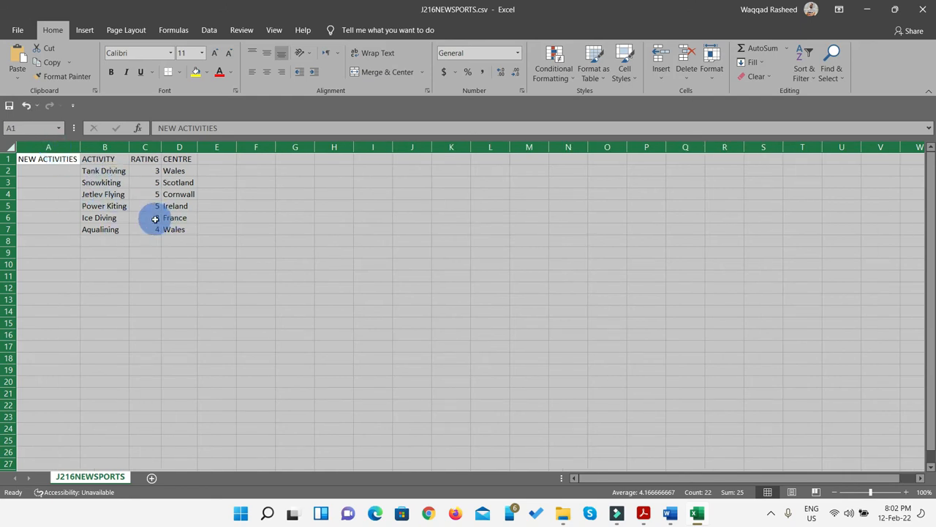
{"action": "left_click", "coordinate": [193, 264]}
{"action": "key", "text": "super+Down"}
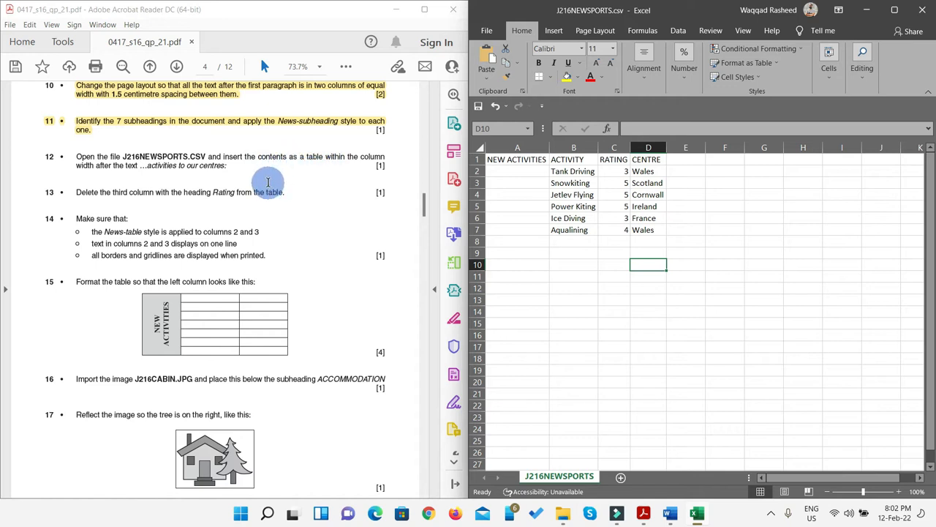
Select the phrase "activities to our centres:" in task 12, switch to NEWSLETTER.docx in Word and start a text search
{"action": "left_click_drag", "start_coordinate": [230, 166], "coordinate": [147, 166]}
{"action": "left_click", "coordinate": [621, 232]}
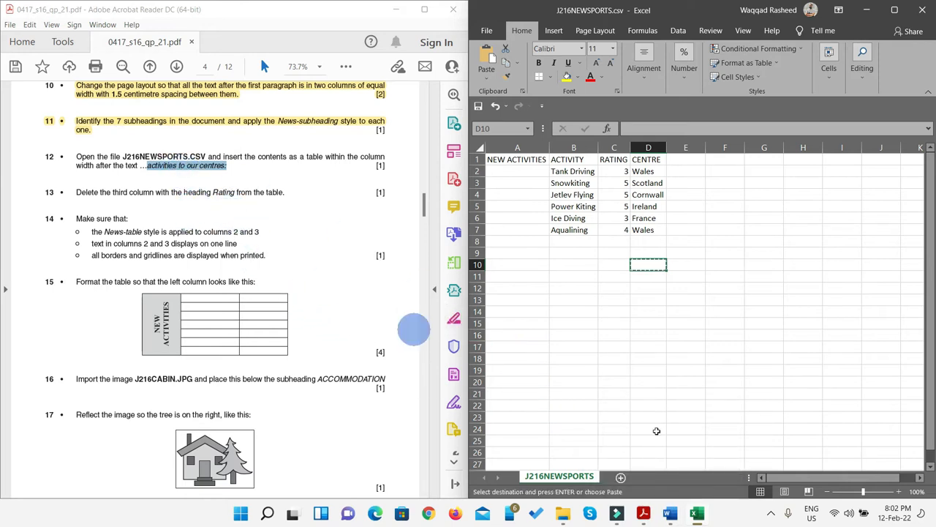
{"action": "key", "text": "ctrl+c"}
{"action": "mouse_move", "coordinate": [673, 516]}
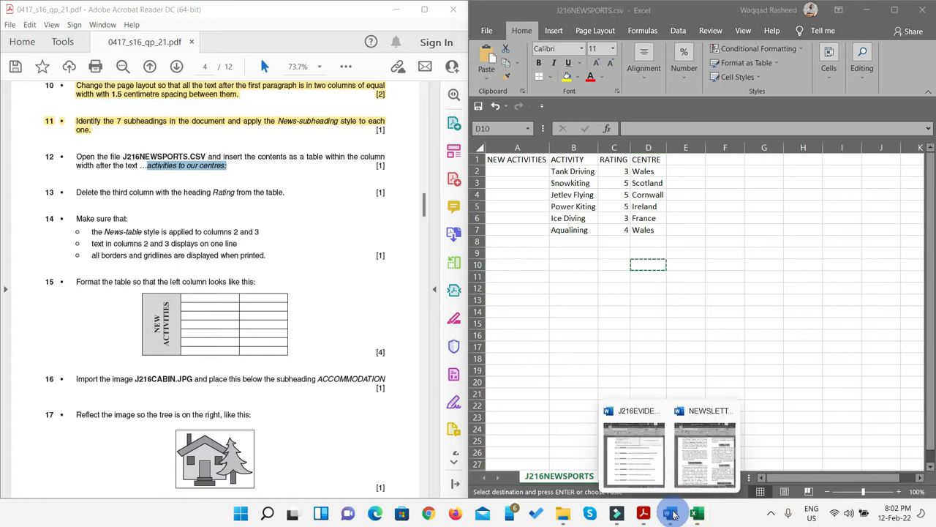
{"action": "left_click", "coordinate": [702, 469]}
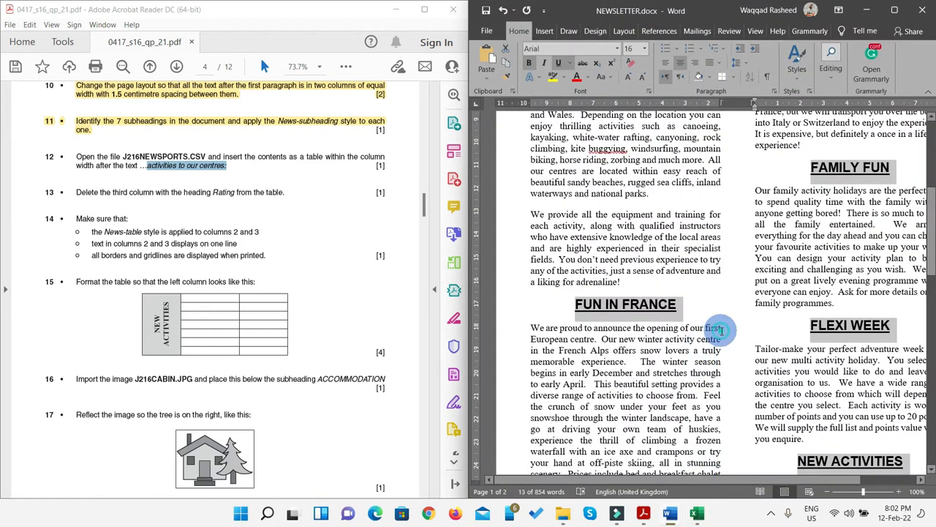
{"action": "left_click", "coordinate": [720, 330]}
{"action": "key", "text": "ctrl+f"}
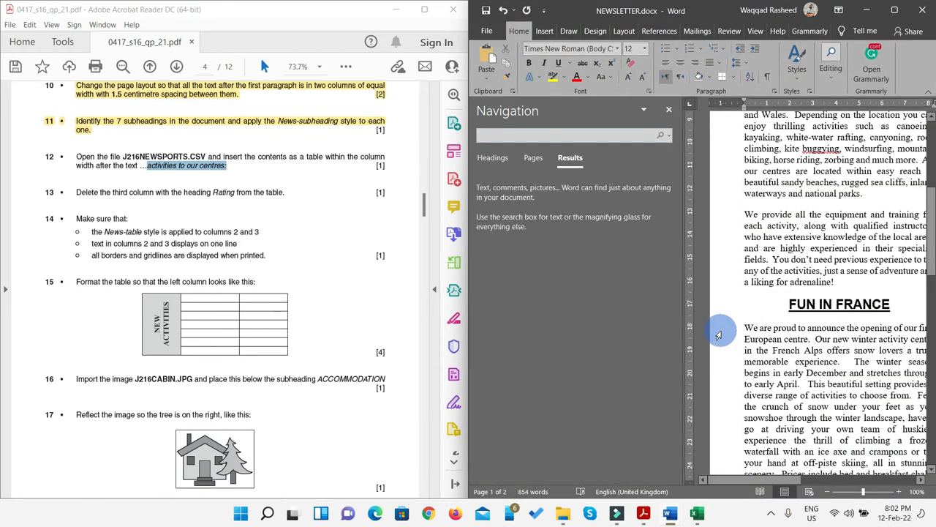
Copy the phrase "activities to our centres:" from task 12 and search the newsletter for it
{"action": "left_click", "coordinate": [596, 136]}
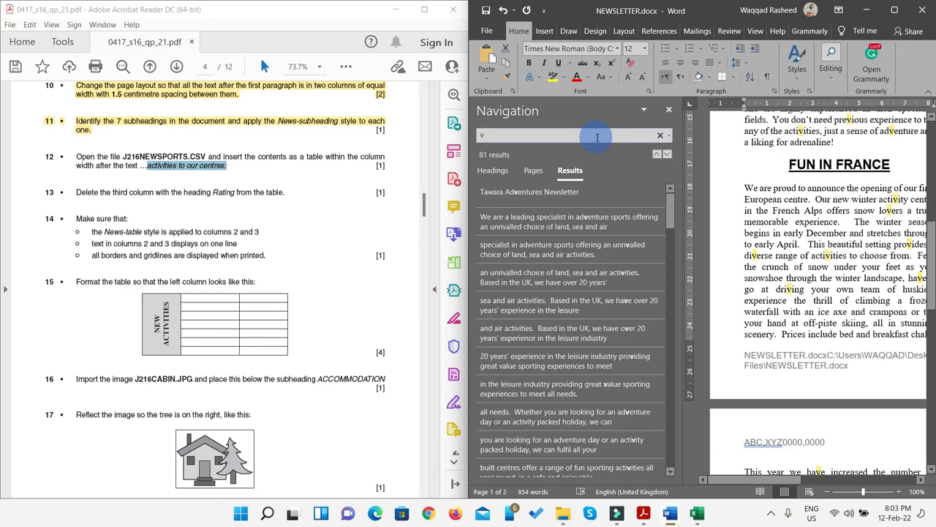
{"action": "key", "text": "BackSpace"}
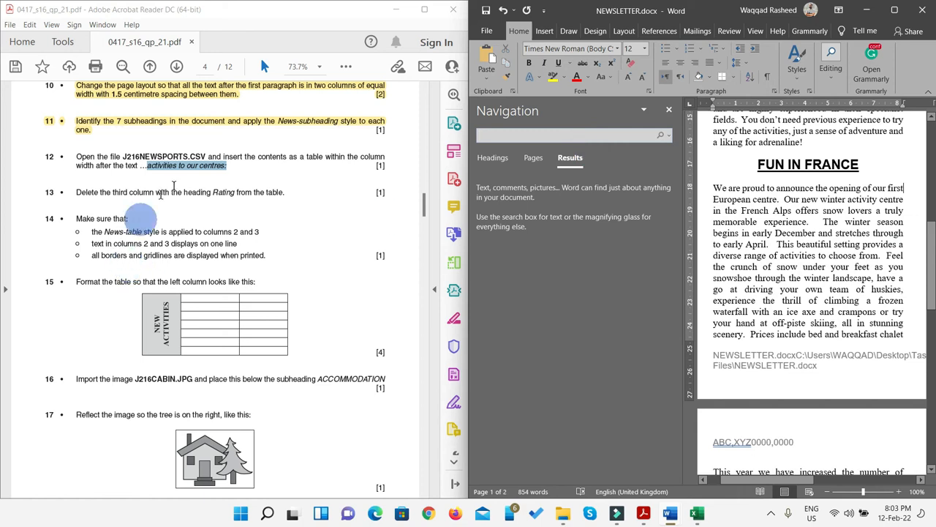
{"action": "left_click", "coordinate": [200, 165]}
{"action": "left_click_drag", "start_coordinate": [227, 166], "coordinate": [146, 166]}
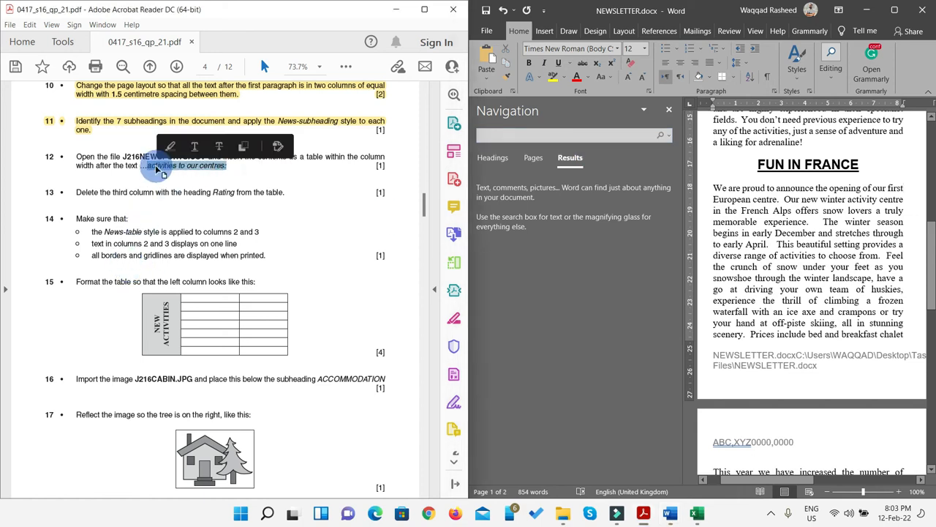
{"action": "left_click", "coordinate": [529, 137]}
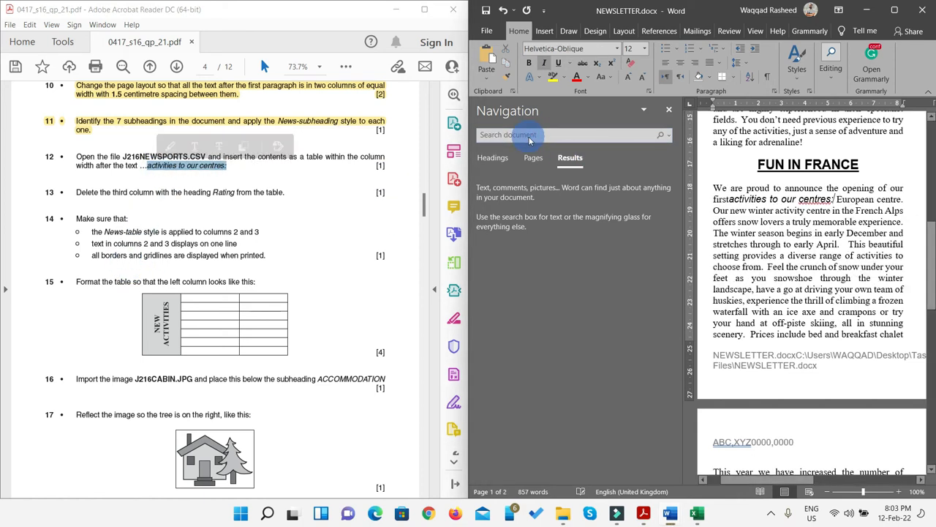
{"action": "key", "text": "ctrl+v"}
{"action": "left_click", "coordinate": [529, 137]}
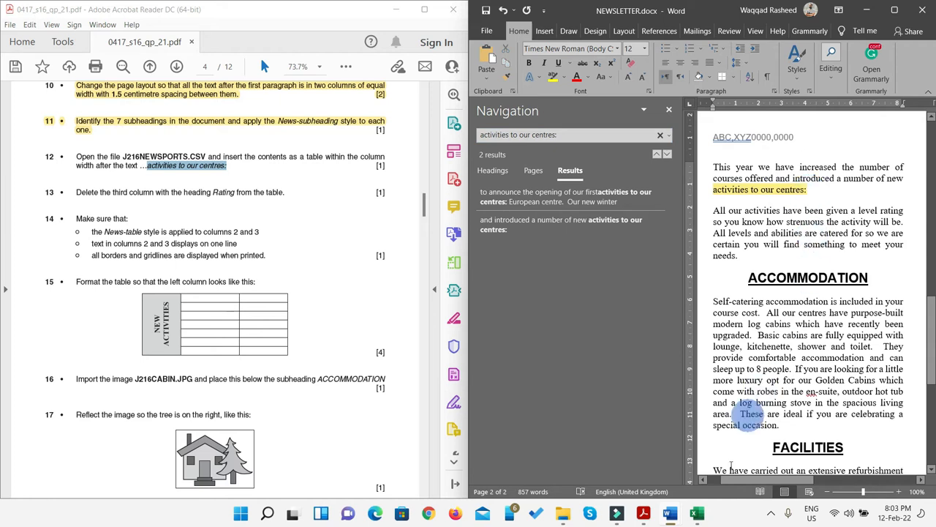
Copy cells A1:D7 of J216NEWSPORTS.csv and paste them as a table on a new line after "activities to our centres:" in the newsletter
{"action": "left_click", "coordinate": [697, 513]}
{"action": "left_click", "coordinate": [561, 277]}
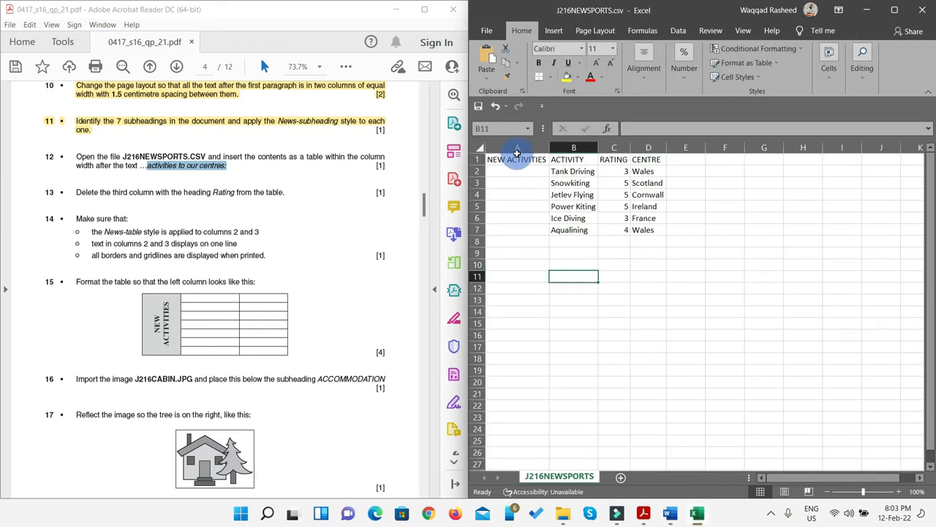
{"action": "left_click_drag", "start_coordinate": [515, 159], "coordinate": [646, 233]}
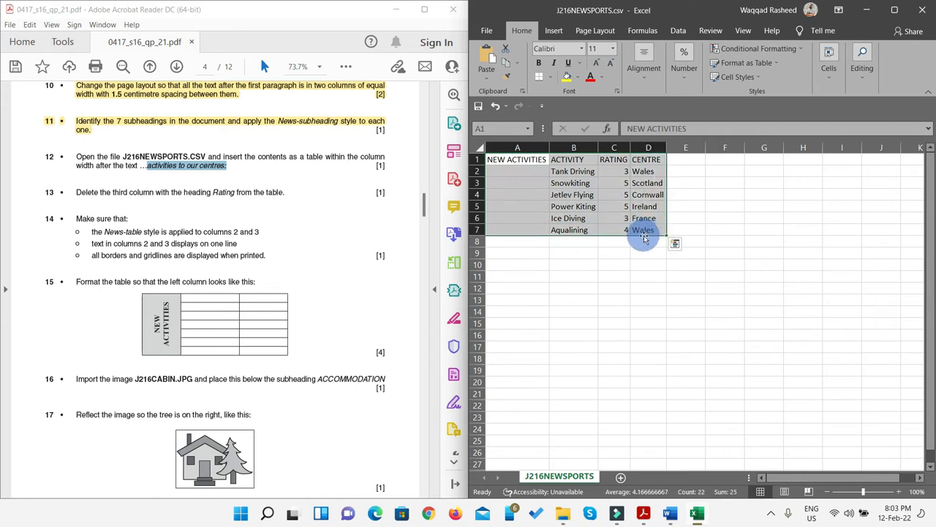
{"action": "key", "text": "ctrl+c"}
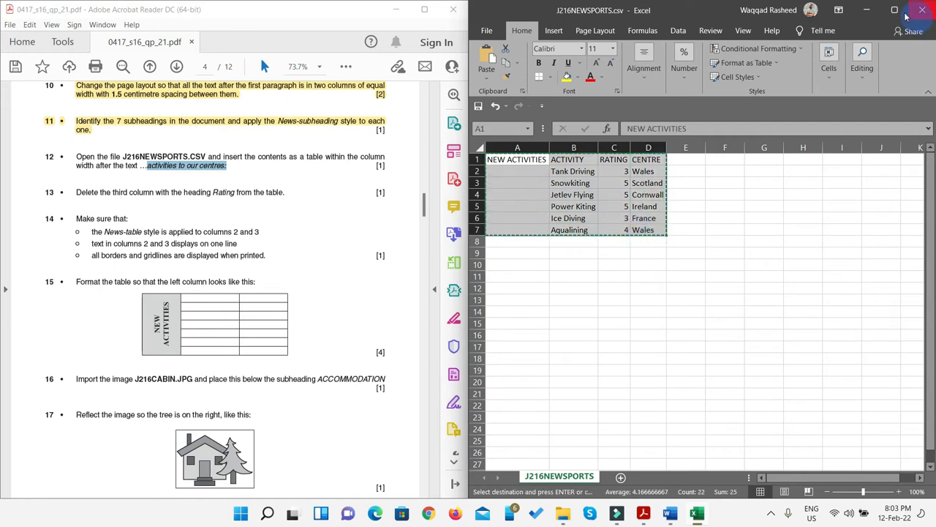
{"action": "left_click", "coordinate": [868, 9]}
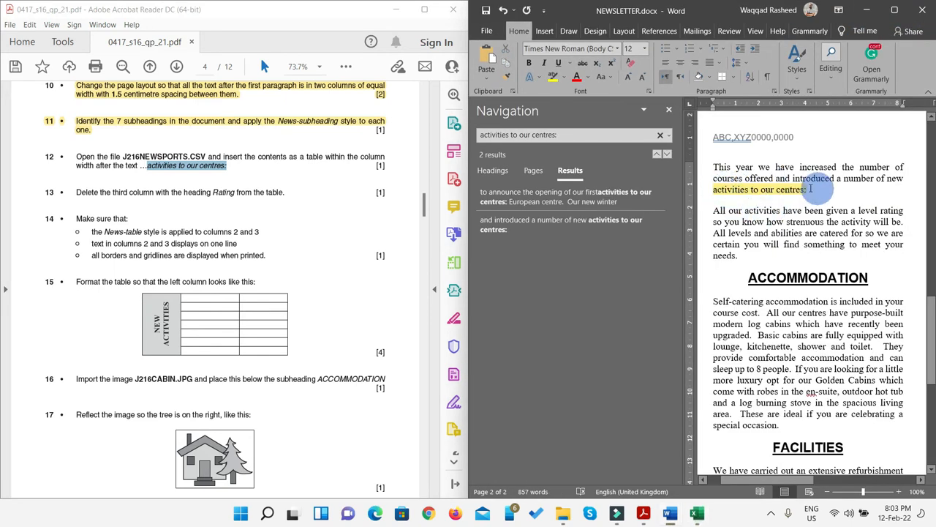
{"action": "key", "text": "Return"}
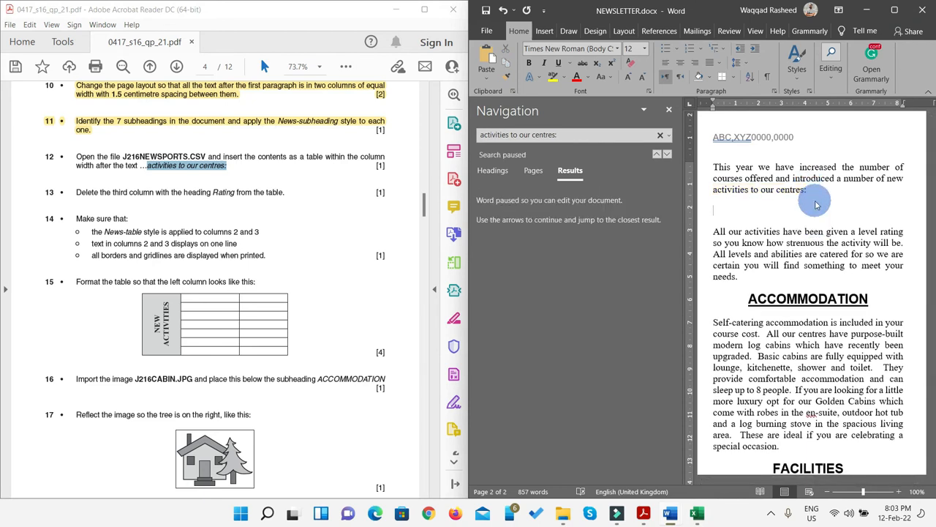
{"action": "key", "text": "ctrl+v"}
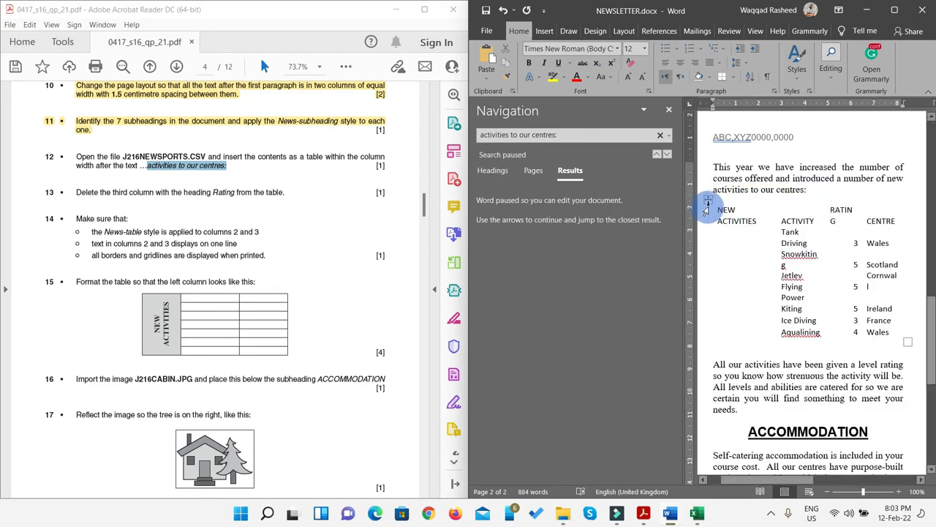
Close the search results and apply all borders to the whole table inserted after "activities to our centres:"
{"action": "left_click", "coordinate": [707, 202]}
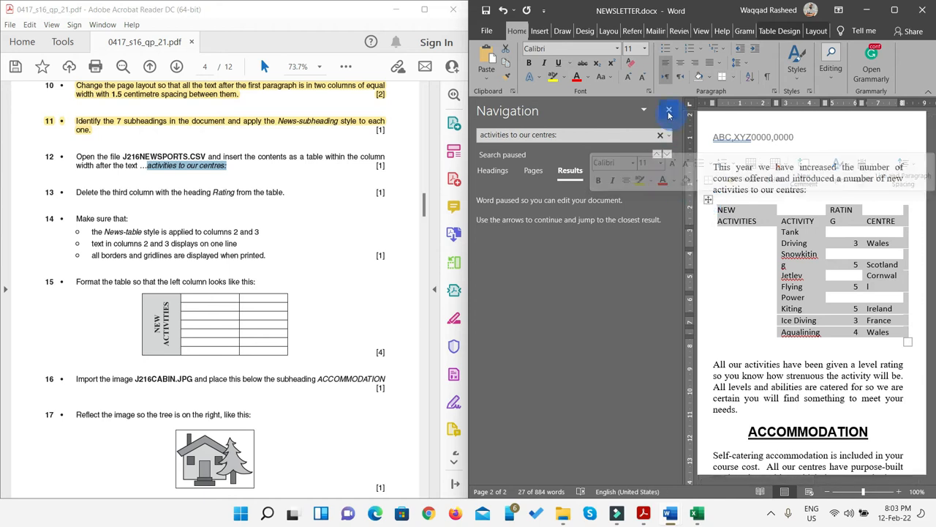
{"action": "left_click", "coordinate": [669, 109]}
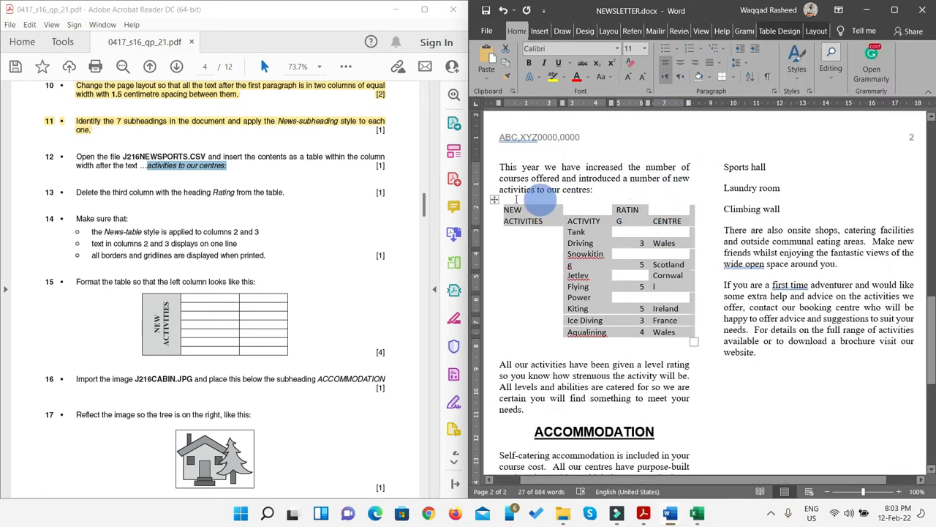
{"action": "left_click", "coordinate": [894, 9]}
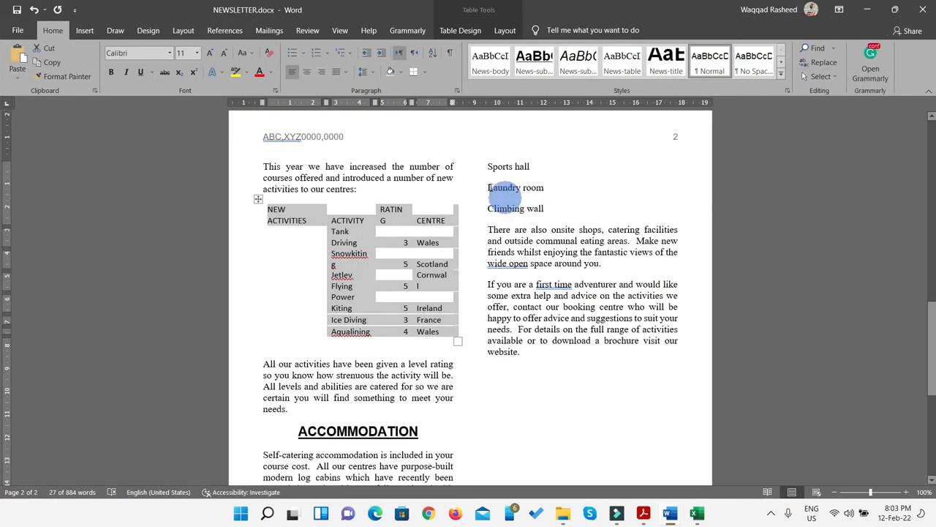
{"action": "left_click", "coordinate": [426, 72]}
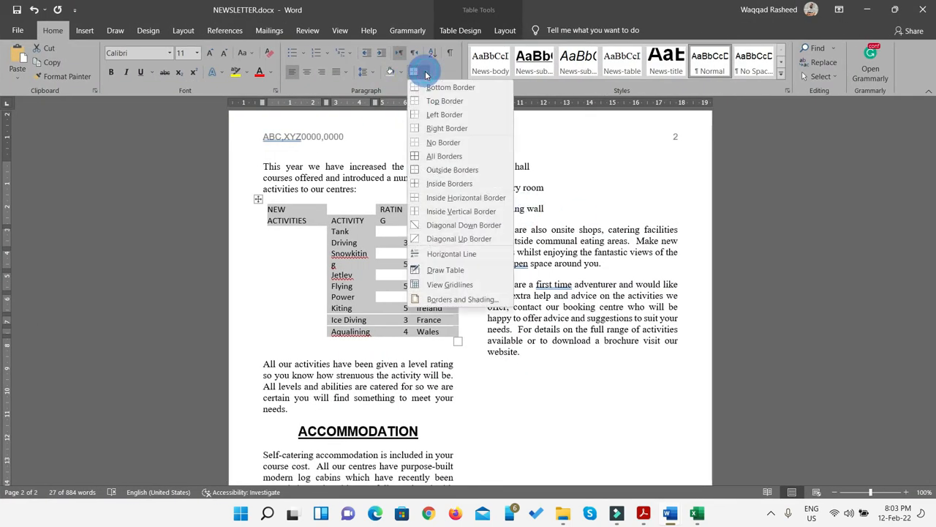
{"action": "left_click", "coordinate": [444, 155]}
{"action": "left_click", "coordinate": [340, 235]}
{"action": "left_click", "coordinate": [335, 261]}
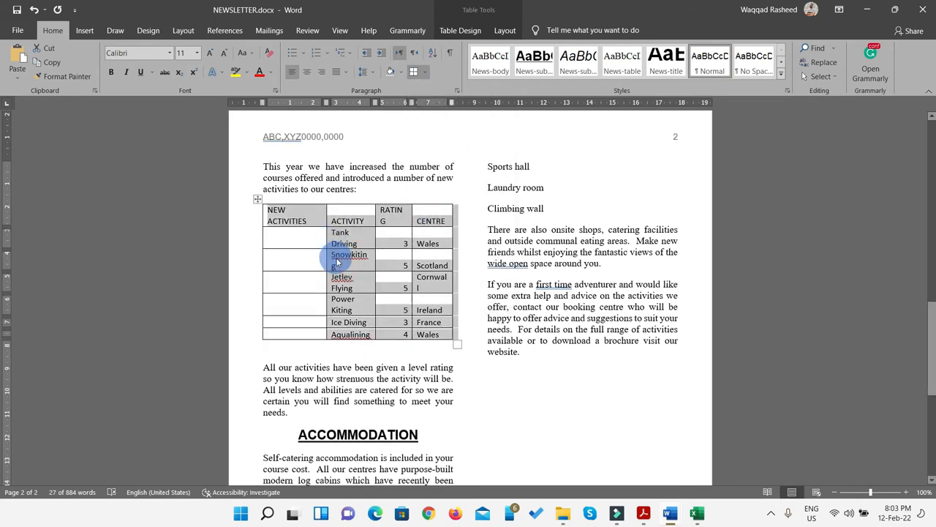
Put the newsletter back beside the exam paper and delete the entire RATING column from the table
{"action": "key", "text": "super+Right"}
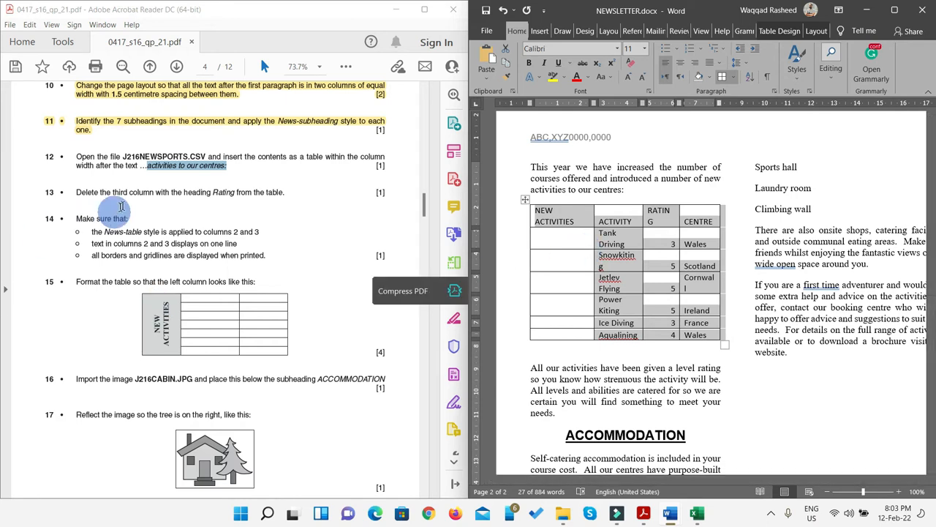
{"action": "left_click_drag", "start_coordinate": [640, 231], "coordinate": [644, 218]}
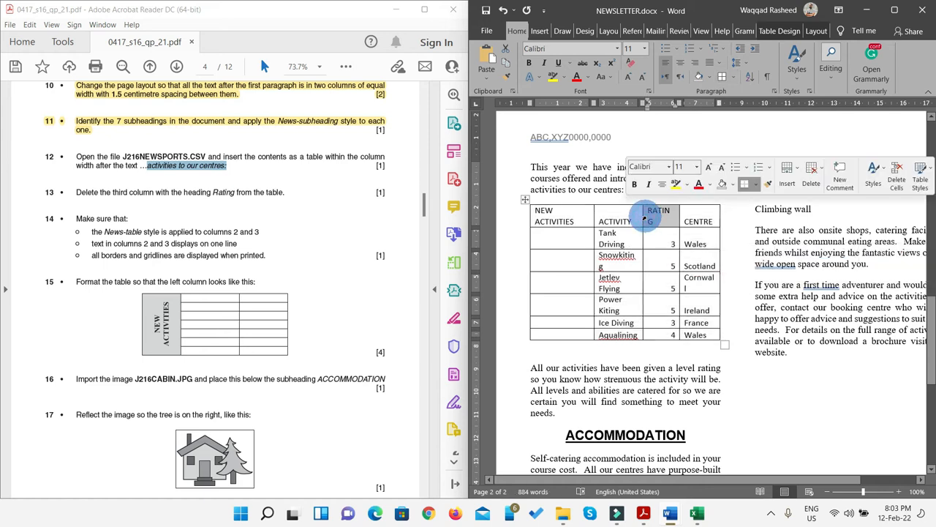
{"action": "right_click", "coordinate": [646, 217]}
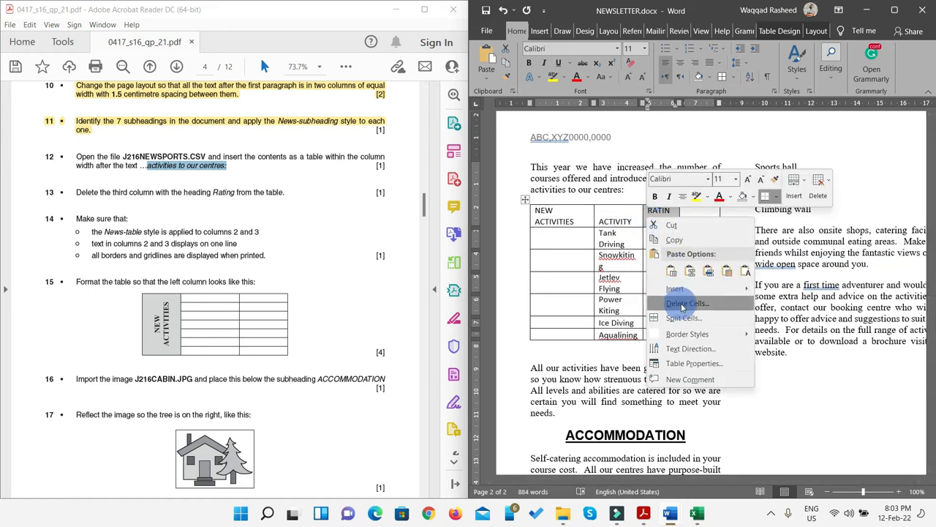
{"action": "left_click", "coordinate": [680, 303]}
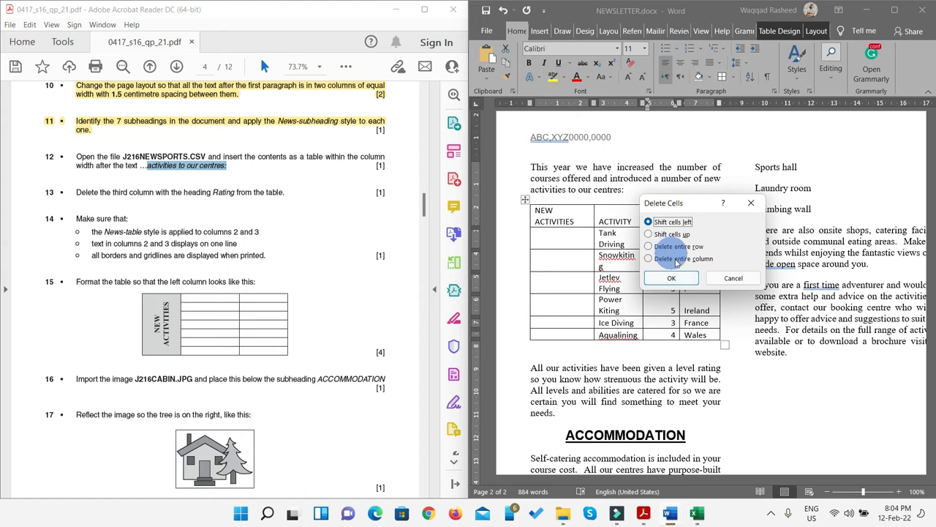
{"action": "left_click", "coordinate": [674, 258]}
{"action": "left_click", "coordinate": [670, 277]}
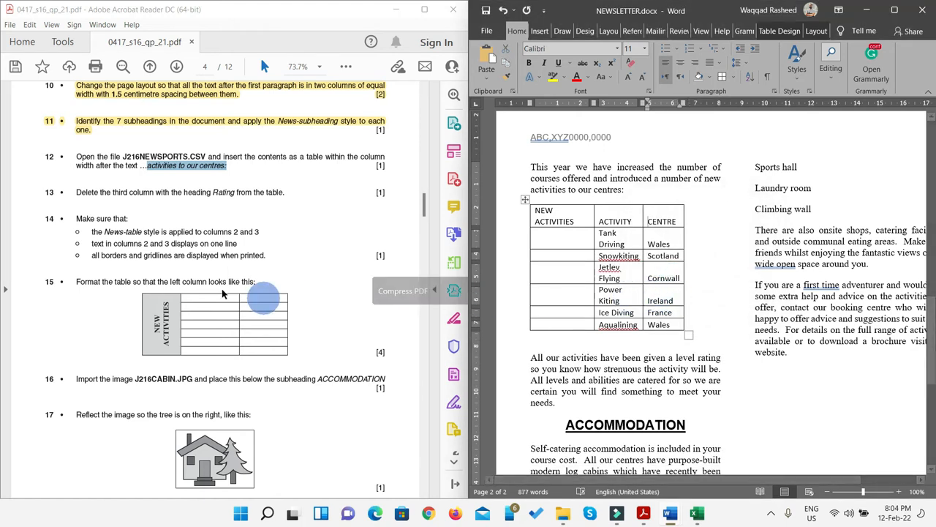
Apply the News-table style to the ACTIVITY and CENTRE columns of the table
{"action": "scroll", "coordinate": [164, 232], "scroll_direction": "down", "scroll_amount": 1}
{"action": "scroll", "coordinate": [165, 232], "scroll_direction": "down", "scroll_amount": 1}
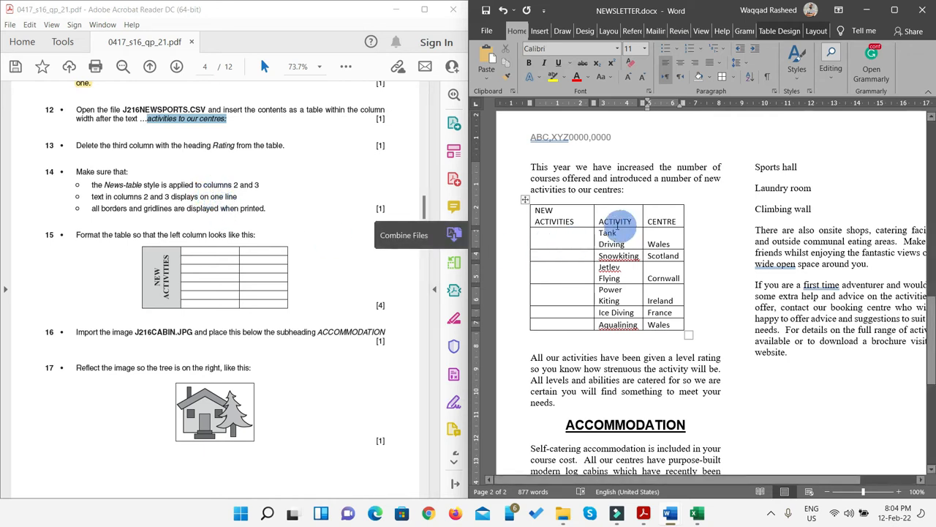
{"action": "left_click_drag", "start_coordinate": [602, 215], "coordinate": [662, 326]}
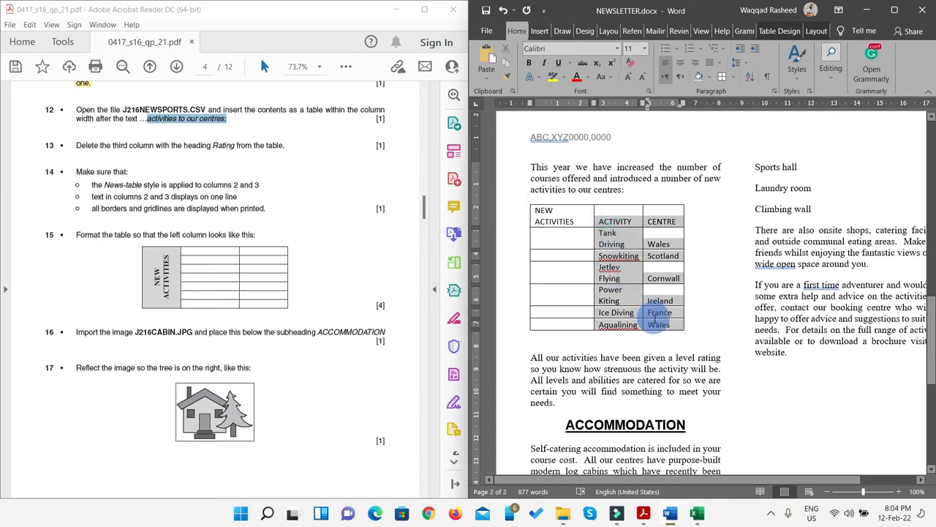
{"action": "left_click", "coordinate": [796, 76]}
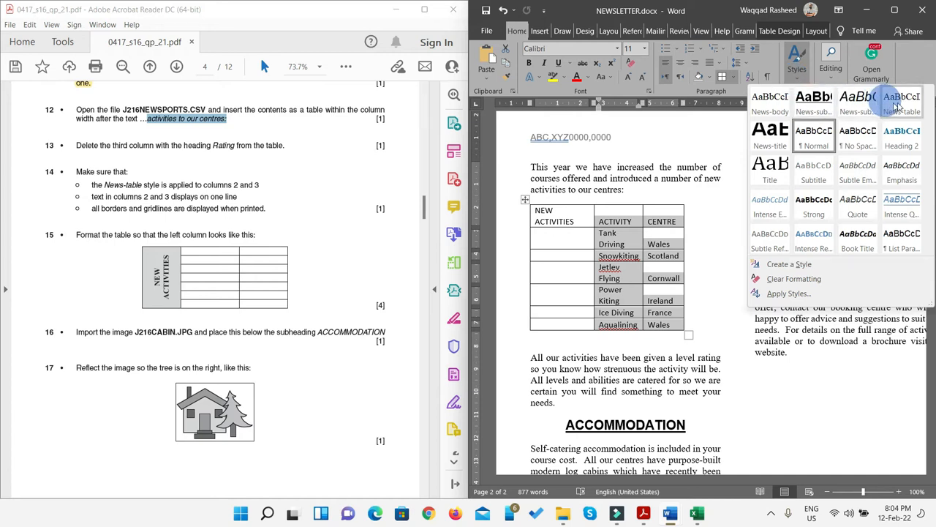
{"action": "left_click", "coordinate": [898, 101]}
{"action": "left_click", "coordinate": [651, 251]}
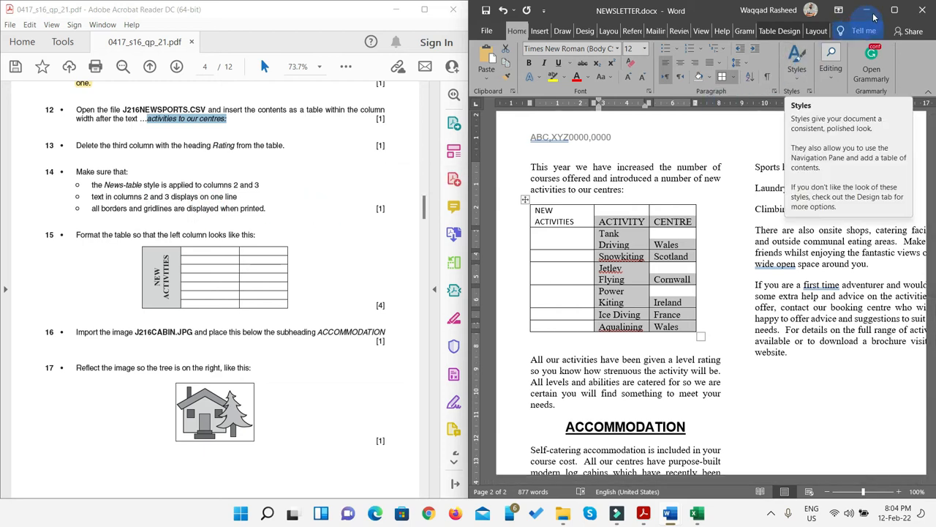
Widen the table to the full text column width and enlarge the ACTIVITY column so every entry fits on one line
{"action": "left_click", "coordinate": [895, 9]}
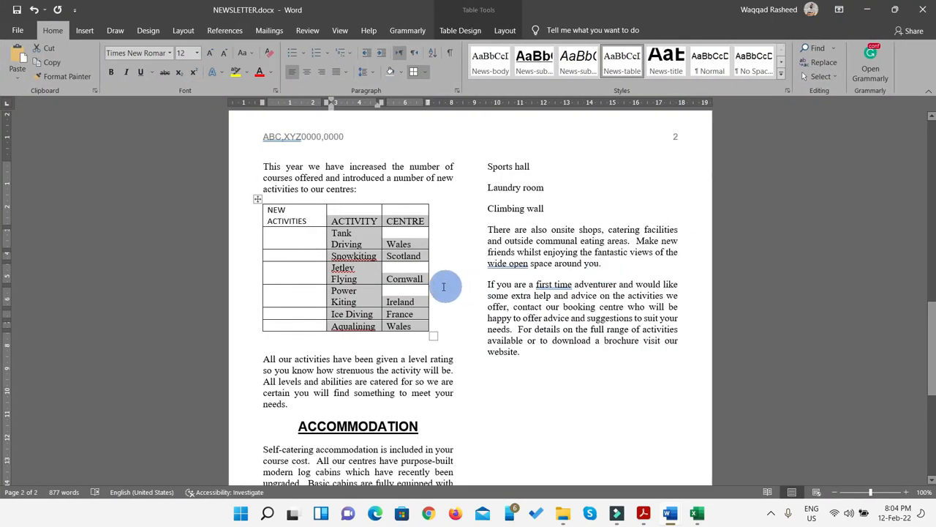
{"action": "left_click_drag", "start_coordinate": [440, 253], "coordinate": [453, 253]}
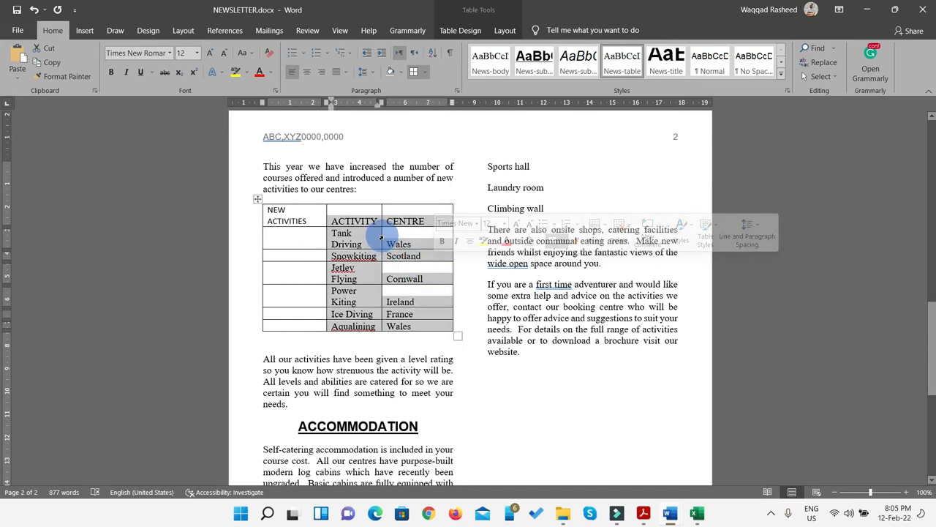
{"action": "left_click_drag", "start_coordinate": [381, 234], "coordinate": [395, 238]}
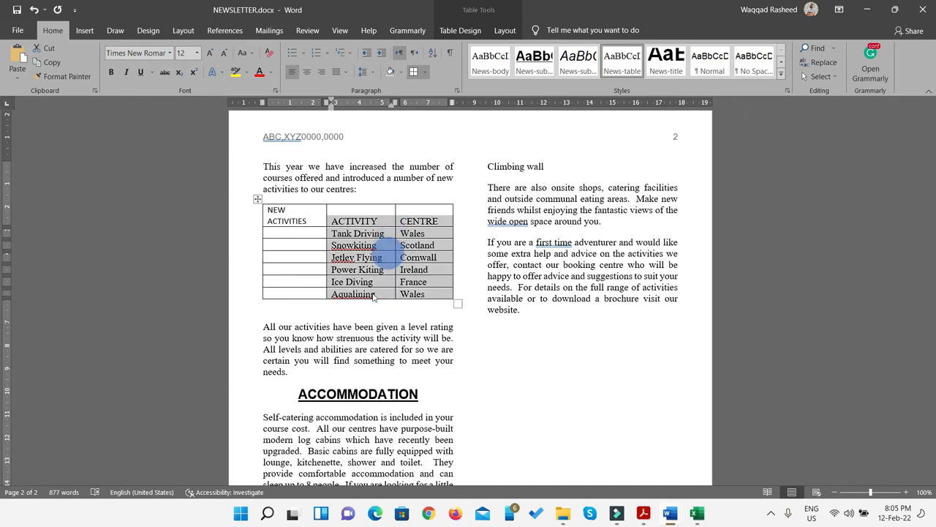
{"action": "left_click", "coordinate": [359, 263]}
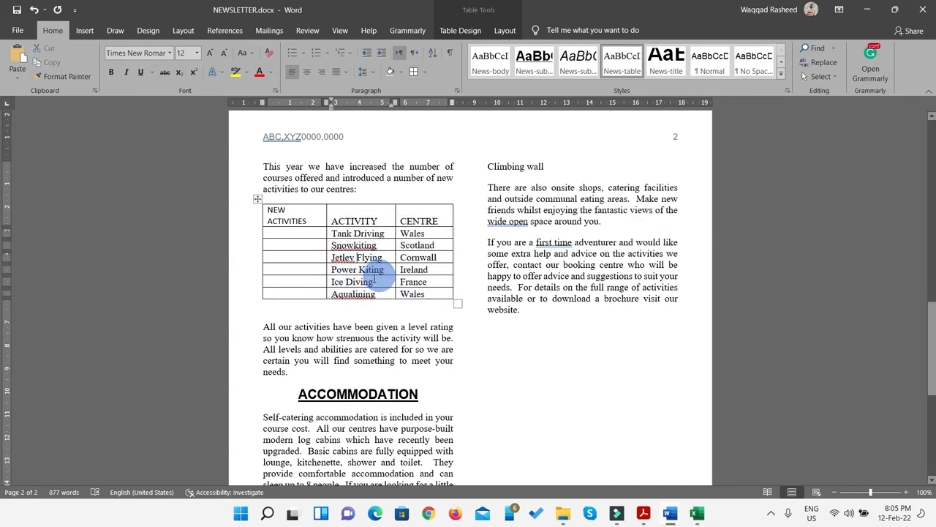
{"action": "key", "text": "super+Down"}
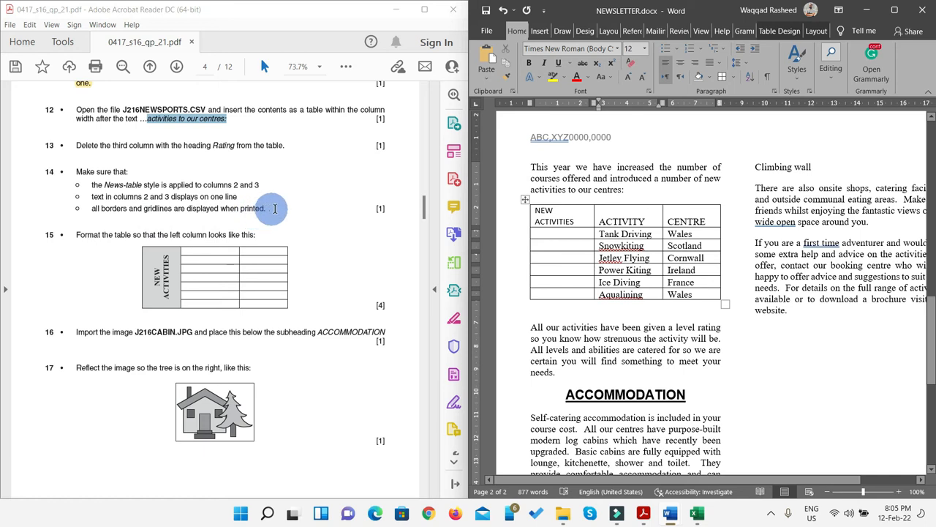
Highlight tasks 12 to 14 in the exam paper PDF as finished
{"action": "left_click_drag", "start_coordinate": [382, 209], "coordinate": [76, 109]}
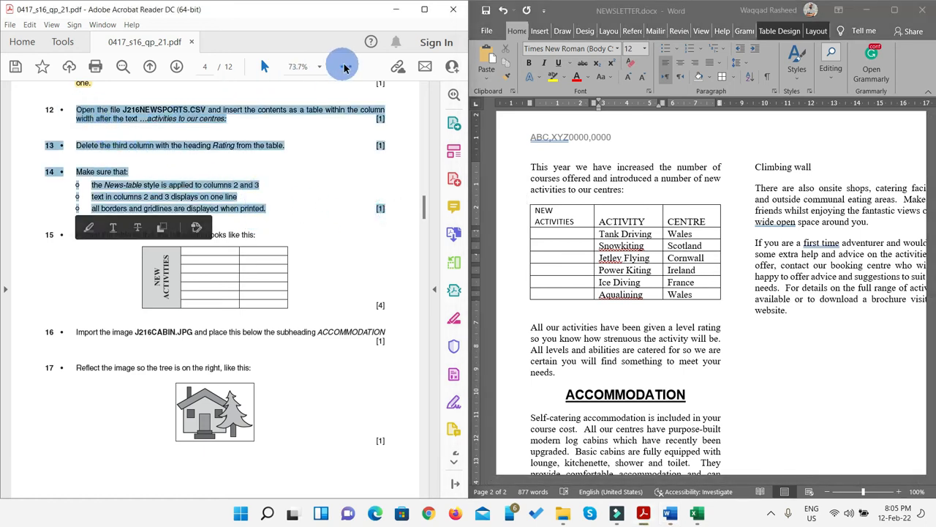
{"action": "left_click", "coordinate": [346, 67]}
{"action": "left_click", "coordinate": [387, 196]}
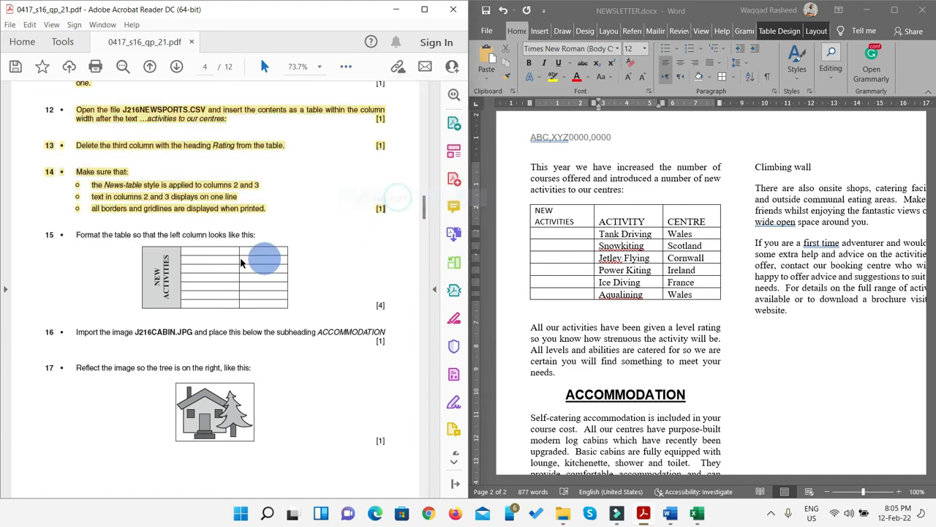
Merge all cells of the table's NEW ACTIVITIES column into one cell, as shown in task 15
{"action": "scroll", "coordinate": [188, 249], "scroll_direction": "down", "scroll_amount": 1}
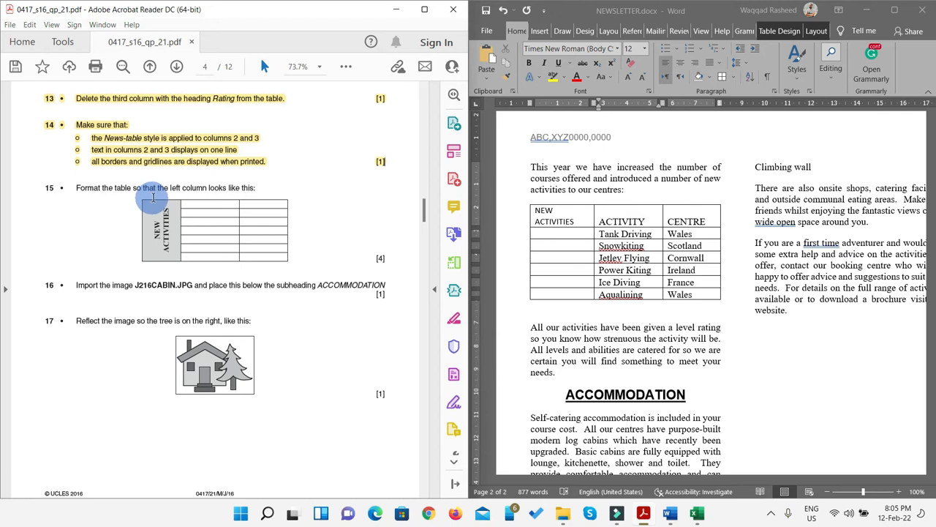
{"action": "left_click", "coordinate": [530, 215]}
{"action": "left_click", "coordinate": [530, 217]}
{"action": "mouse_move", "coordinate": [534, 215]}
{"action": "left_mouse_down"}
{"action": "mouse_move", "coordinate": [558, 282]}
{"action": "mouse_move", "coordinate": [550, 281]}
{"action": "mouse_move", "coordinate": [547, 247]}
{"action": "mouse_move", "coordinate": [573, 225]}
{"action": "mouse_move", "coordinate": [561, 214]}
{"action": "mouse_move", "coordinate": [564, 282]}
{"action": "mouse_move", "coordinate": [550, 273]}
{"action": "mouse_move", "coordinate": [541, 213]}
{"action": "left_mouse_up"}
{"action": "right_click", "coordinate": [550, 219]}
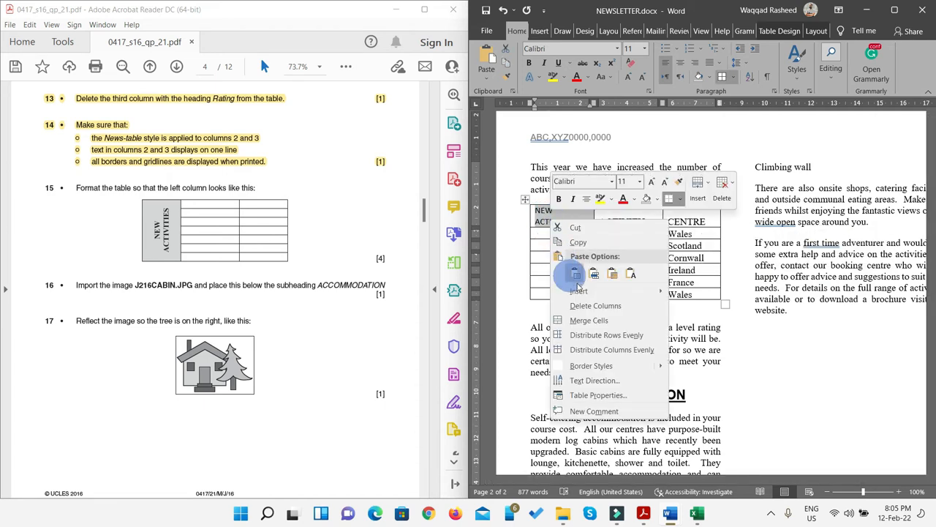
{"action": "left_click", "coordinate": [588, 319]}
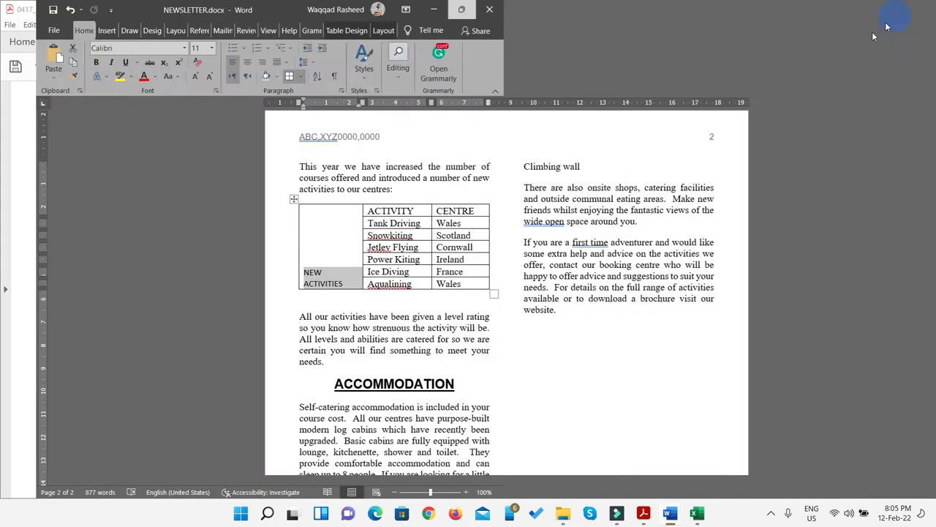
Rotate the NEW ACTIVITIES text to read vertically from bottom to top and centre it both ways in the merged cell
{"action": "left_click", "coordinate": [894, 10]}
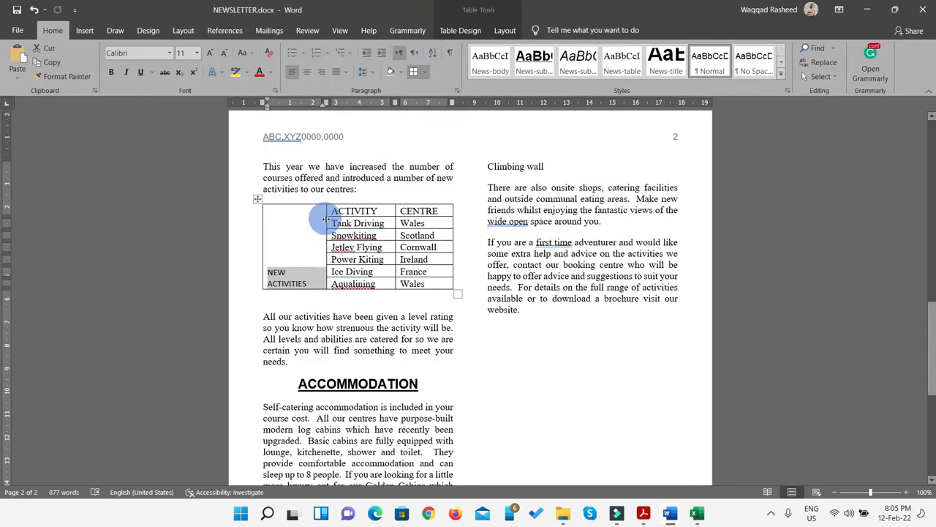
{"action": "left_click", "coordinate": [510, 34]}
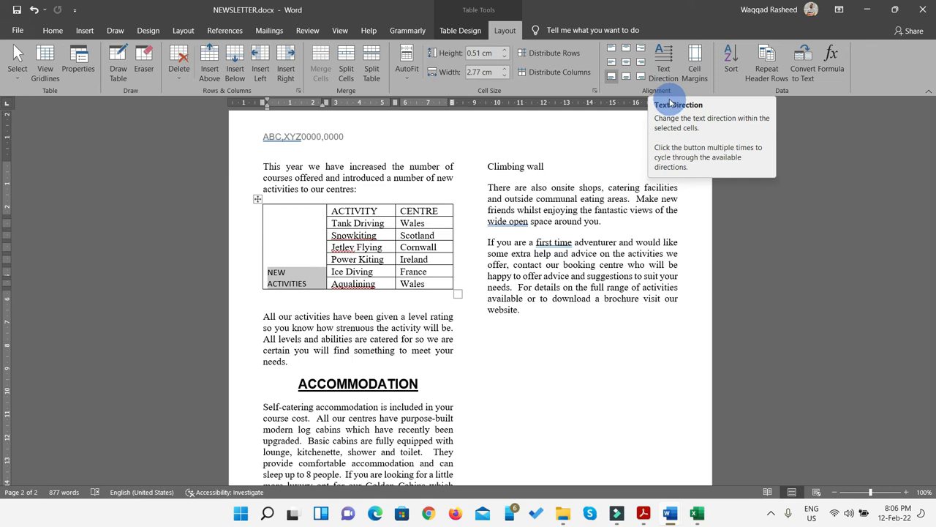
{"action": "left_click", "coordinate": [666, 76]}
{"action": "left_click", "coordinate": [667, 78]}
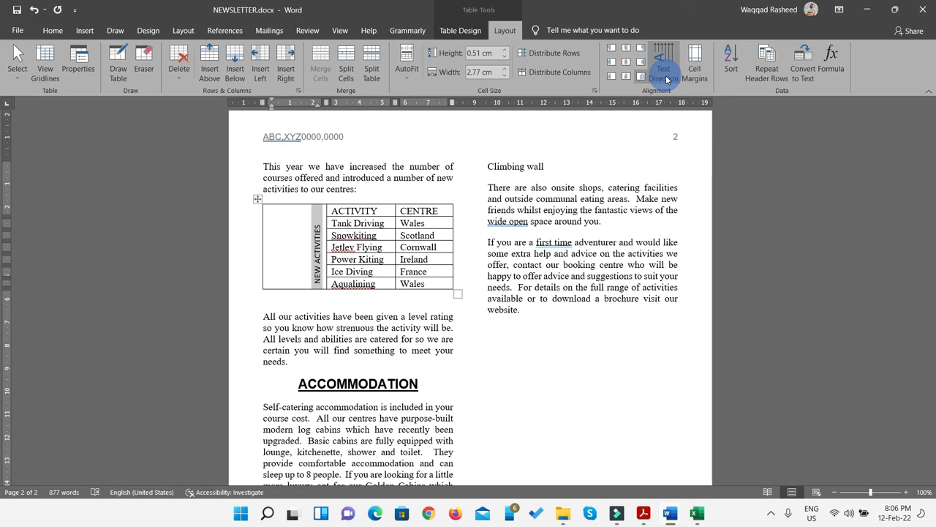
{"action": "left_click", "coordinate": [627, 63]}
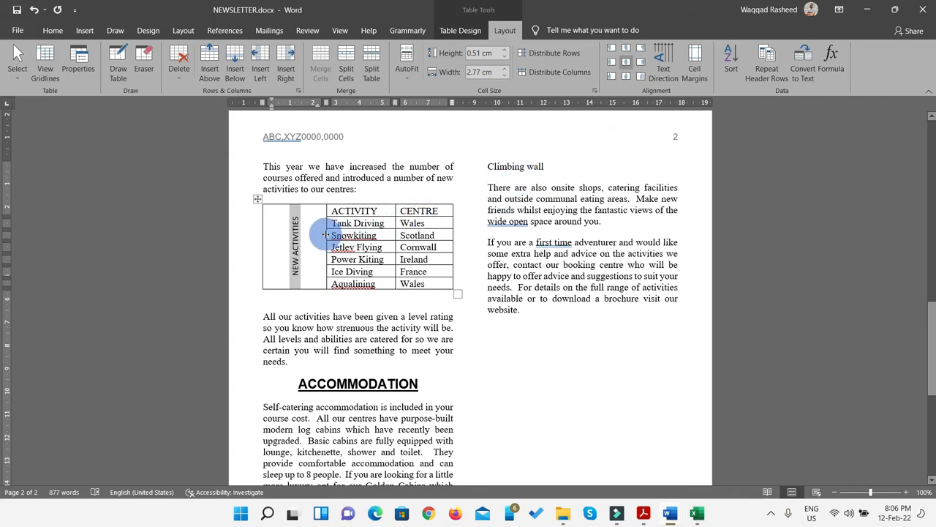
Format the rotated NEW ACTIVITIES text with the News-table style at 16 pt and centre it on two lines
{"action": "left_click", "coordinate": [52, 29]}
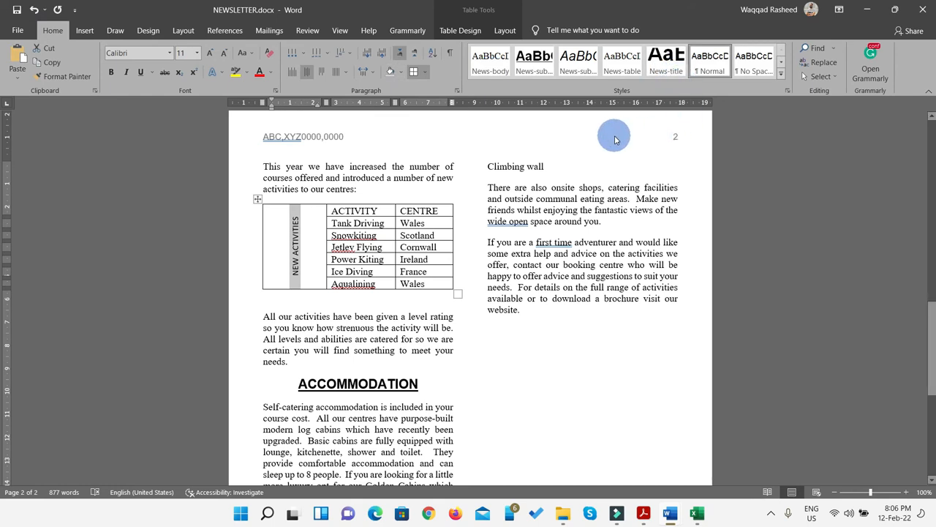
{"action": "left_click", "coordinate": [621, 63]}
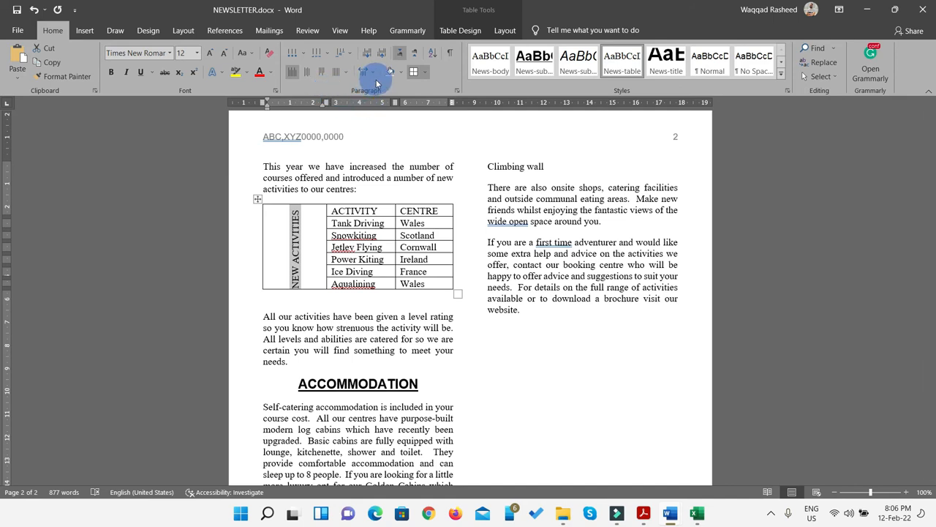
{"action": "left_click", "coordinate": [211, 55]}
{"action": "left_click", "coordinate": [211, 55]}
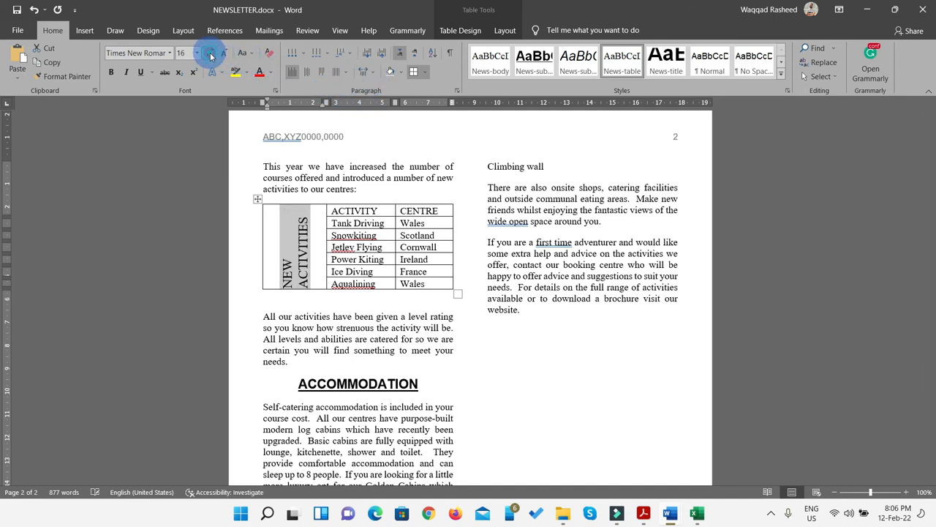
{"action": "left_click", "coordinate": [307, 72]}
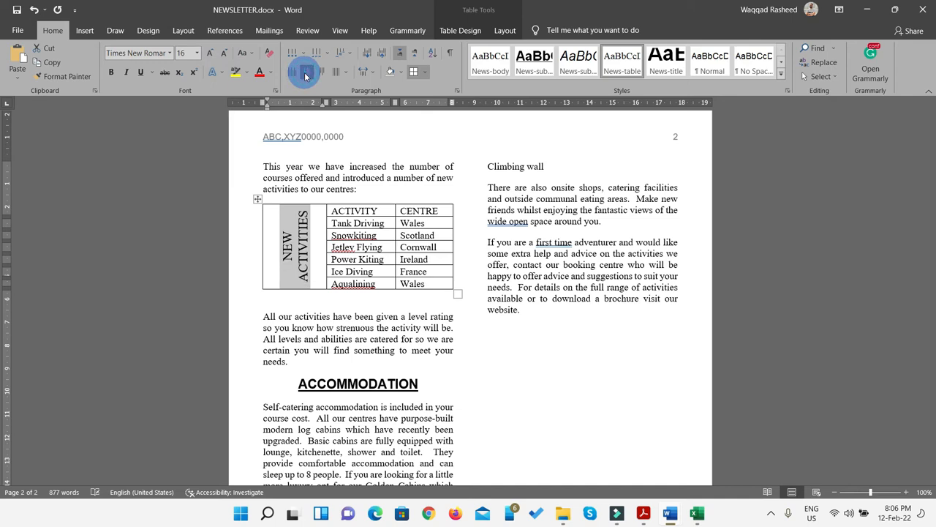
{"action": "left_click_drag", "start_coordinate": [321, 249], "coordinate": [322, 278]}
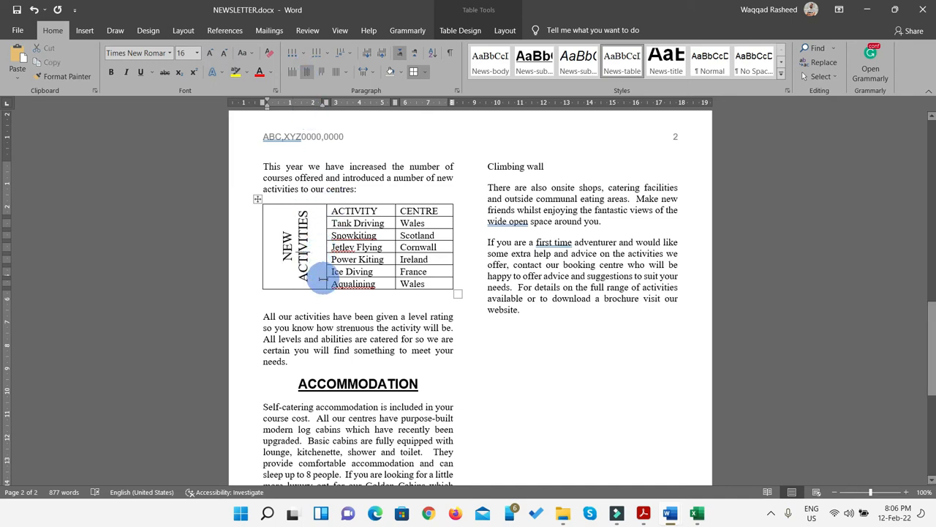
Compare the table's left column with the sample in task 15, then return to the full-size newsletter
{"action": "key", "text": "super+Right"}
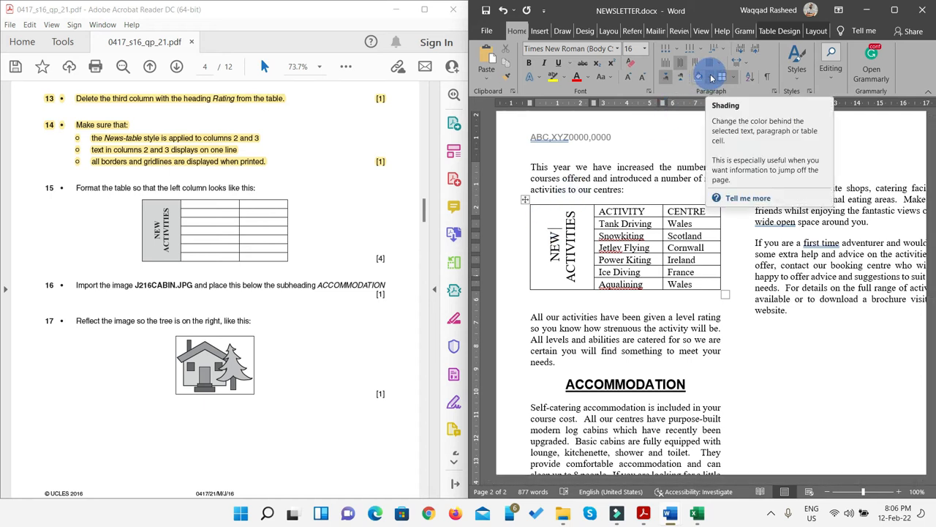
{"action": "left_click", "coordinate": [893, 10]}
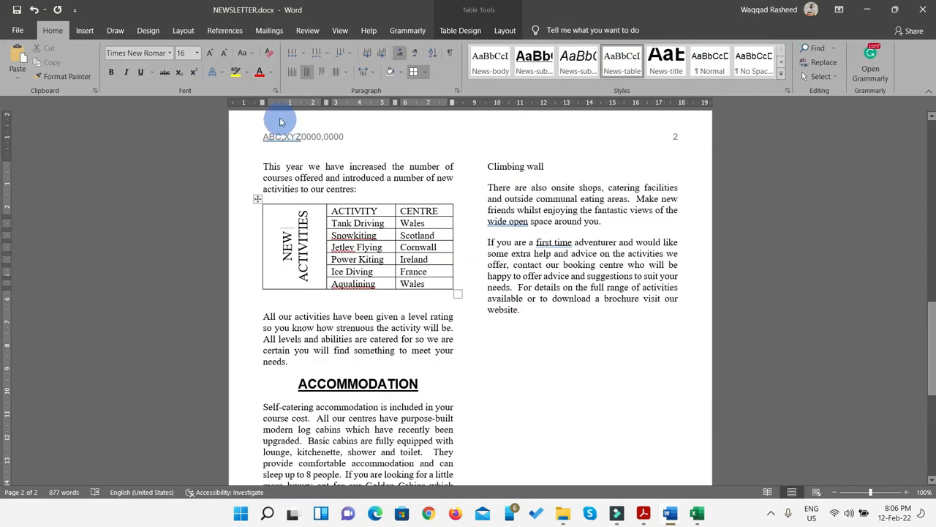
Shade the merged NEW ACTIVITIES cell grey to match the sample in task 15
{"action": "left_click", "coordinate": [402, 73]}
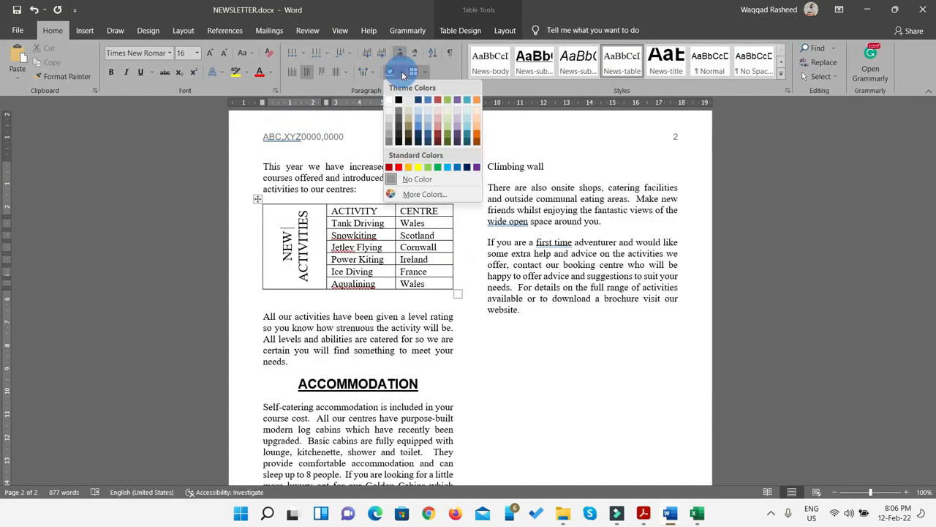
{"action": "left_click", "coordinate": [390, 132]}
{"action": "left_click", "coordinate": [382, 265]}
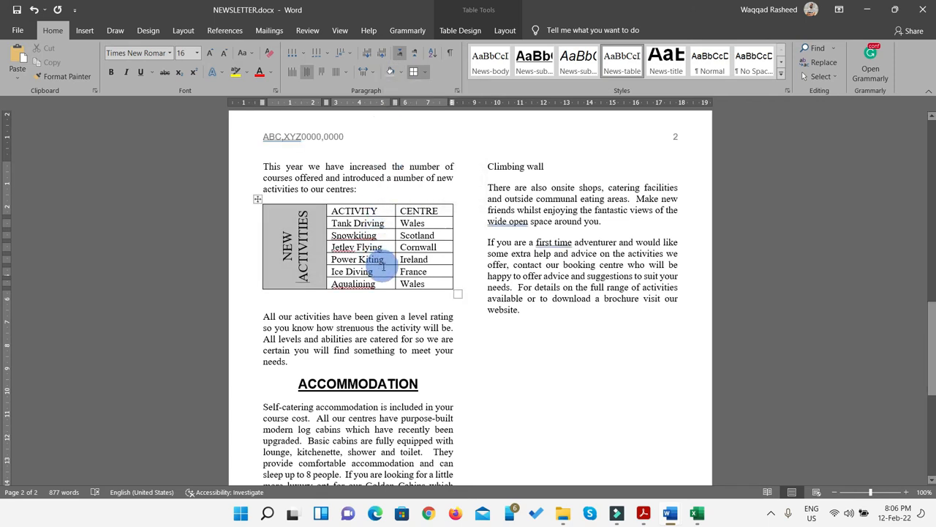
Read task 16 in the exam paper, copy the word ACCOMMODATION from it and search the newsletter for that subheading
{"action": "key", "text": "super+Down"}
{"action": "scroll", "coordinate": [266, 269], "scroll_direction": "down", "scroll_amount": 1}
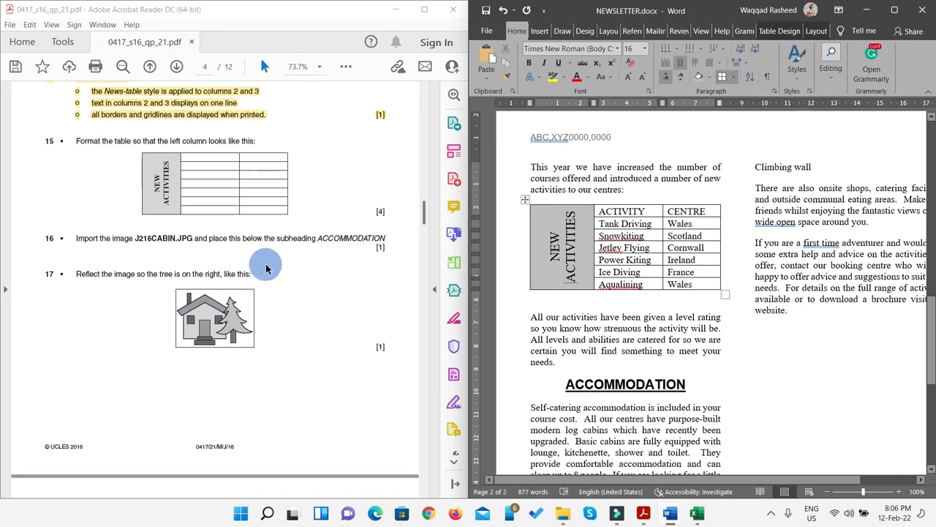
{"action": "scroll", "coordinate": [267, 269], "scroll_direction": "down", "scroll_amount": 1}
{"action": "scroll", "coordinate": [155, 254], "scroll_direction": "down", "scroll_amount": 1}
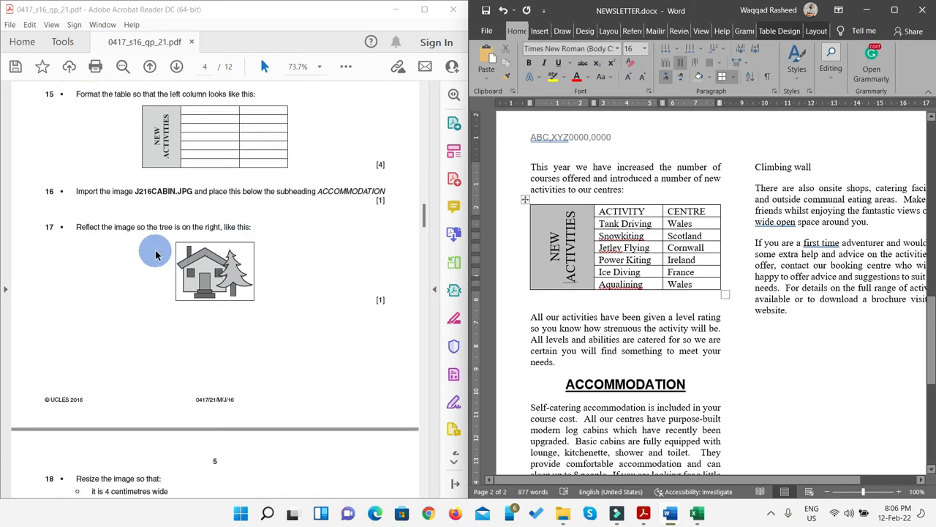
{"action": "left_click_drag", "start_coordinate": [192, 191], "coordinate": [136, 192]}
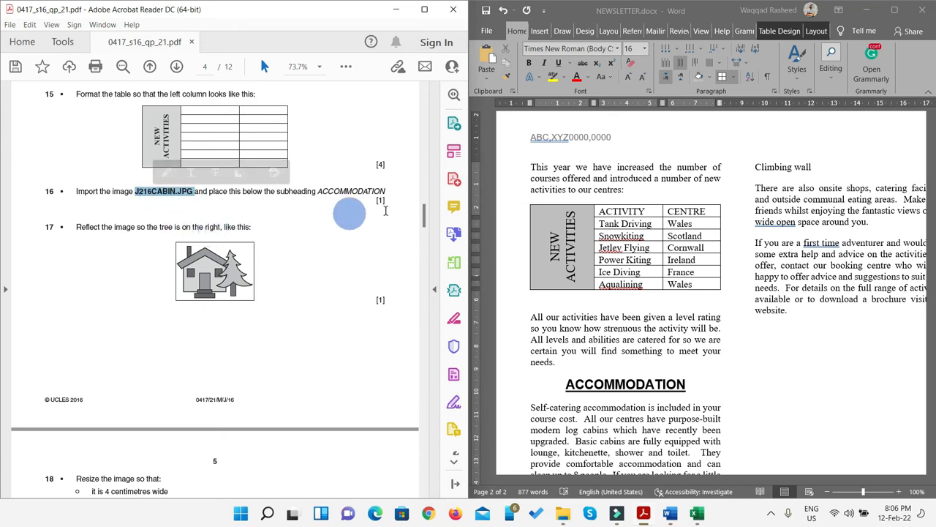
{"action": "left_click", "coordinate": [327, 190]}
{"action": "left_click_drag", "start_coordinate": [378, 189], "coordinate": [319, 191]}
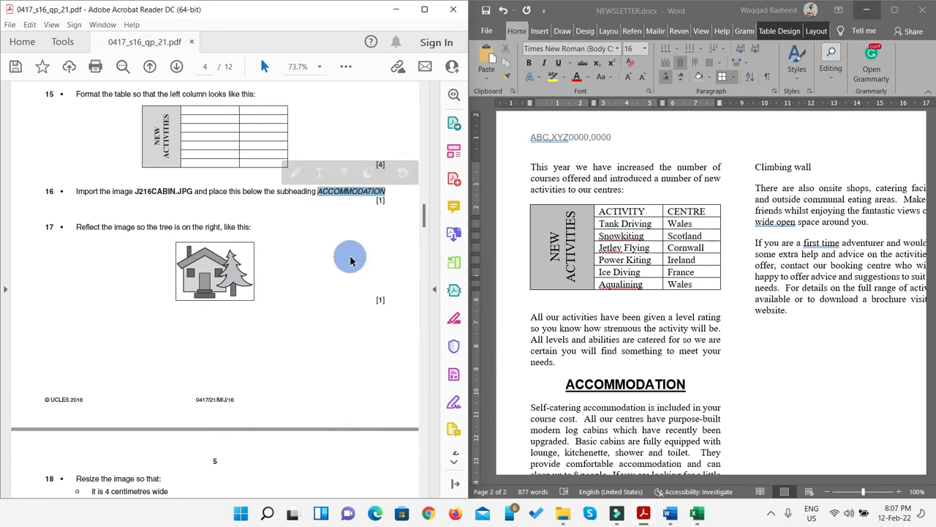
{"action": "left_click", "coordinate": [894, 9]}
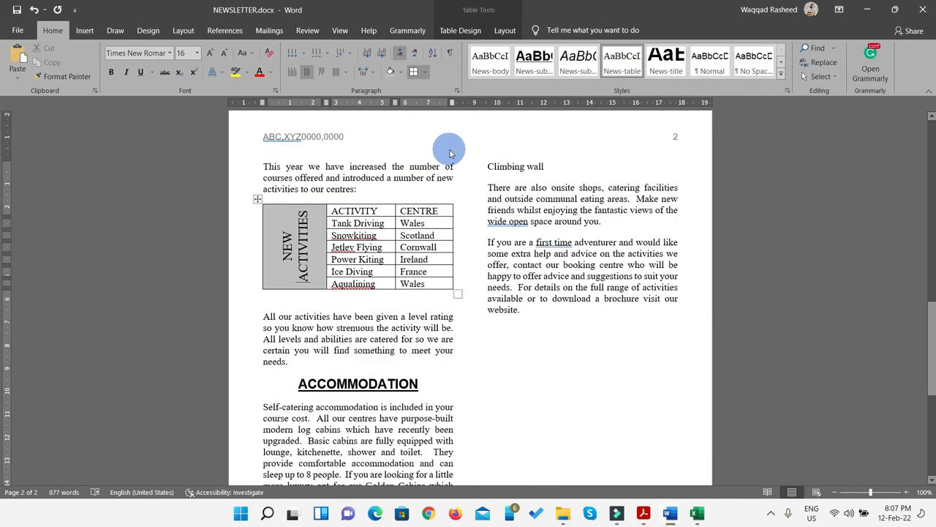
{"action": "key", "text": "ctrl+f"}
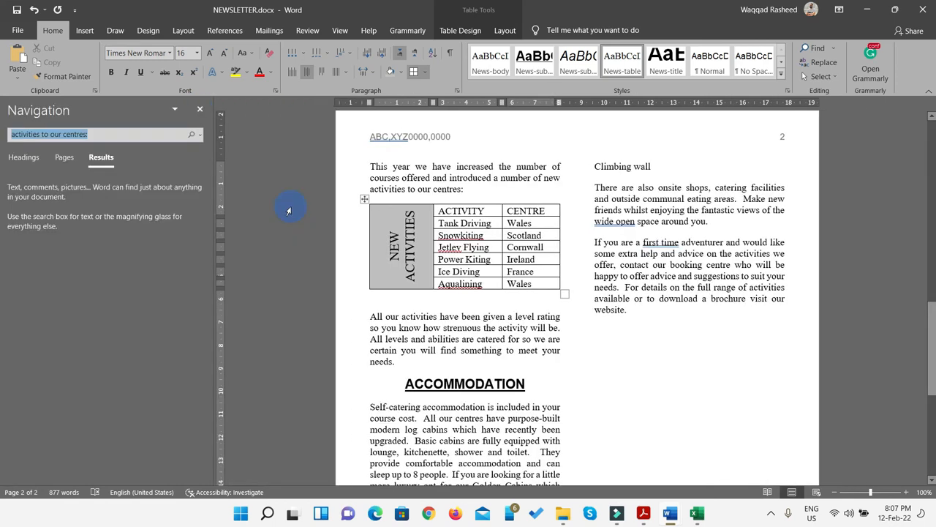
{"action": "key", "text": "ctrl+v"}
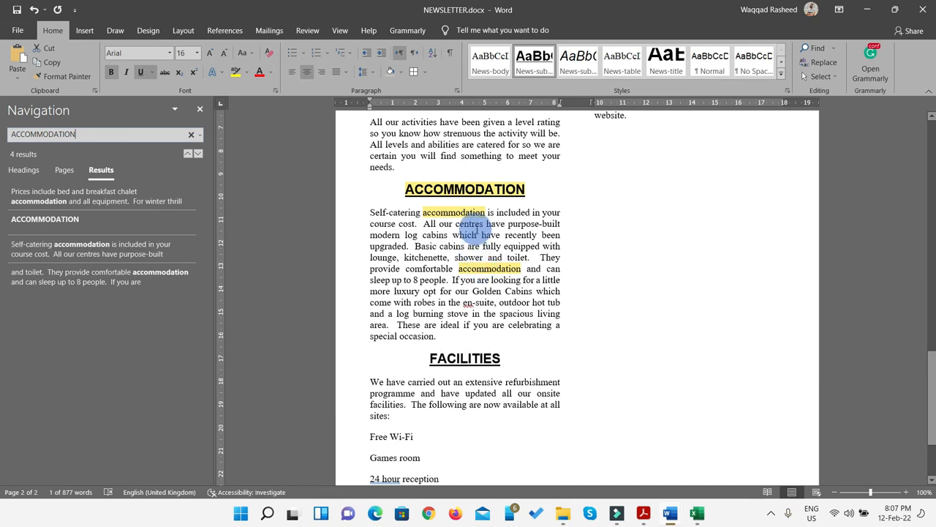
Add an empty line below the ACCOMMODATION subheading, recheck the image name in task 16 and close the search pane
{"action": "left_click", "coordinate": [530, 196]}
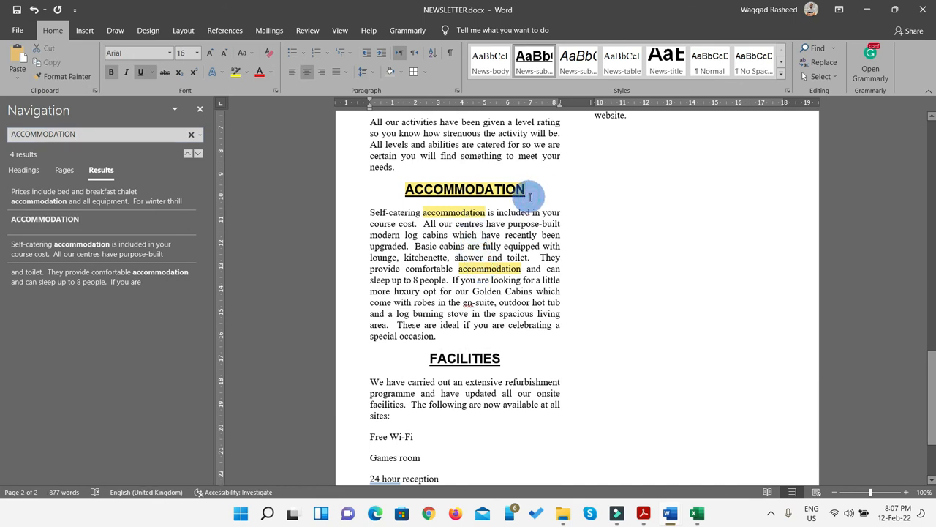
{"action": "key", "text": "Return"}
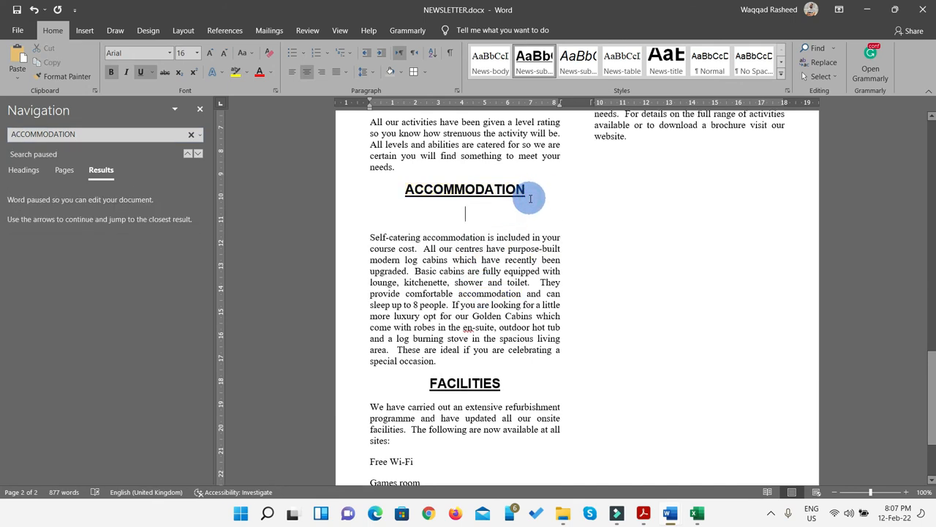
{"action": "key", "text": "super+Right"}
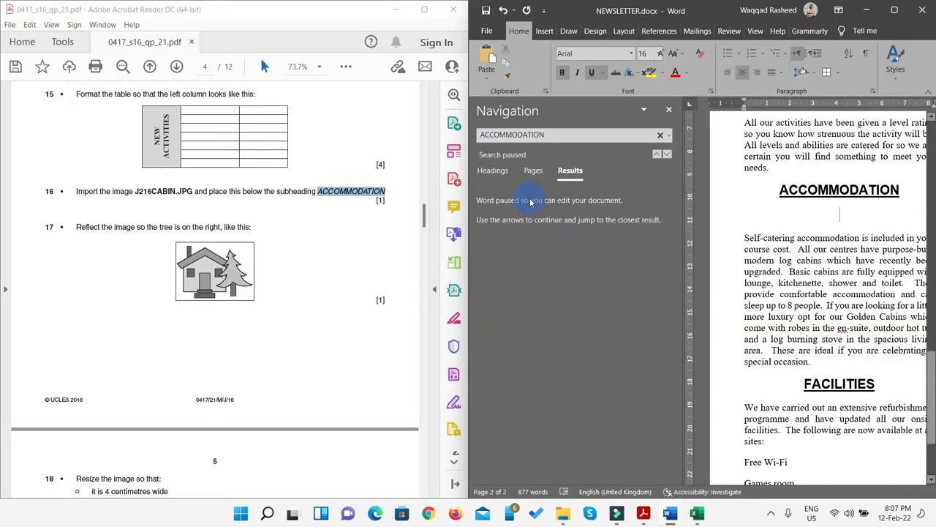
{"action": "left_click_drag", "start_coordinate": [193, 191], "coordinate": [152, 198]}
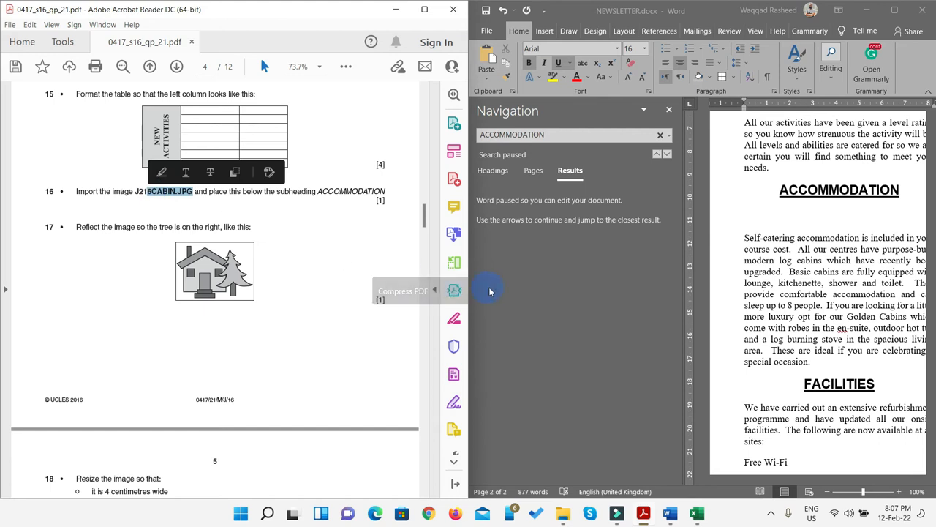
{"action": "left_click", "coordinate": [670, 111]}
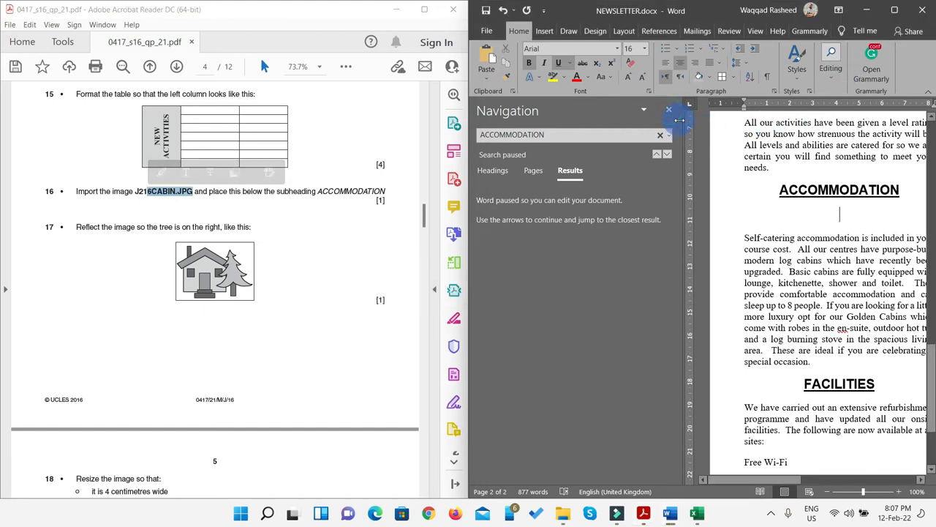
{"action": "left_click", "coordinate": [670, 112]}
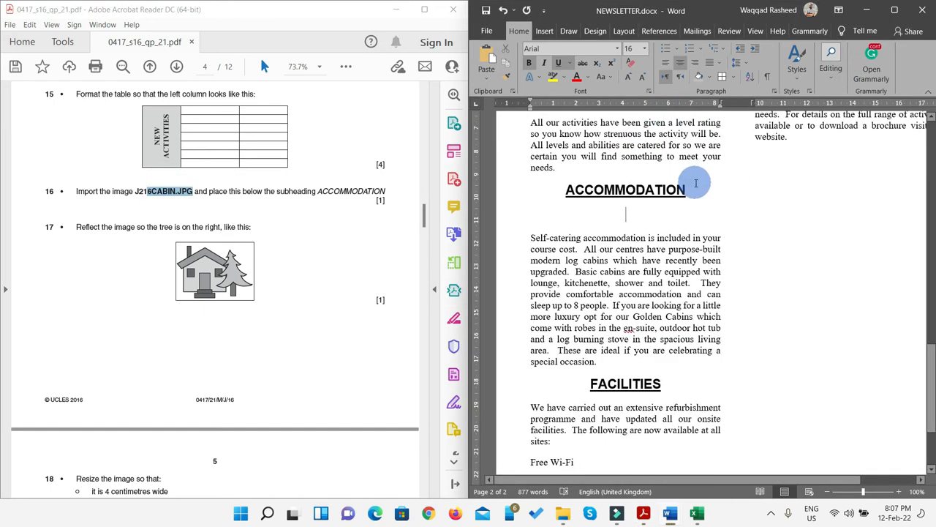
Copy J216CABIN.jpg from the Source Files folder and paste it on the empty line below the ACCOMMODATION subheading
{"action": "key", "text": "super+Down"}
{"action": "key", "text": "super+Left"}
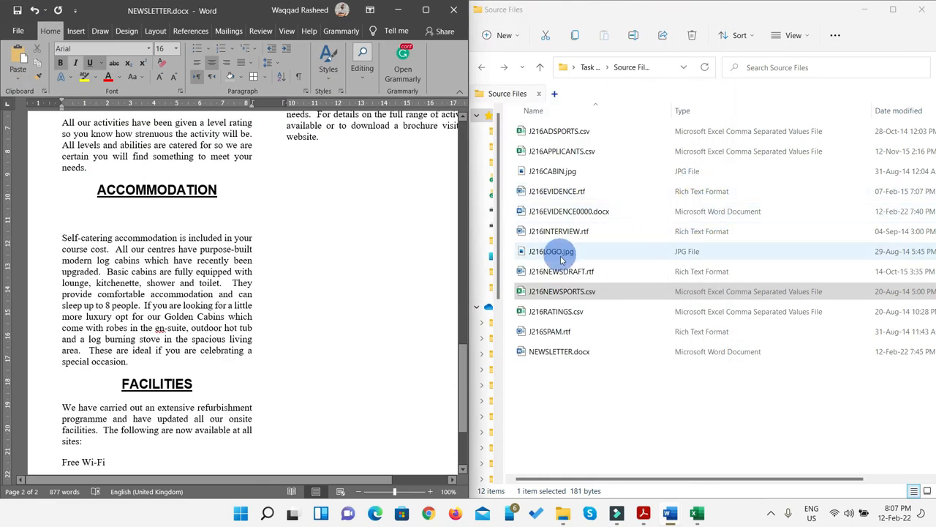
{"action": "left_click", "coordinate": [554, 171]}
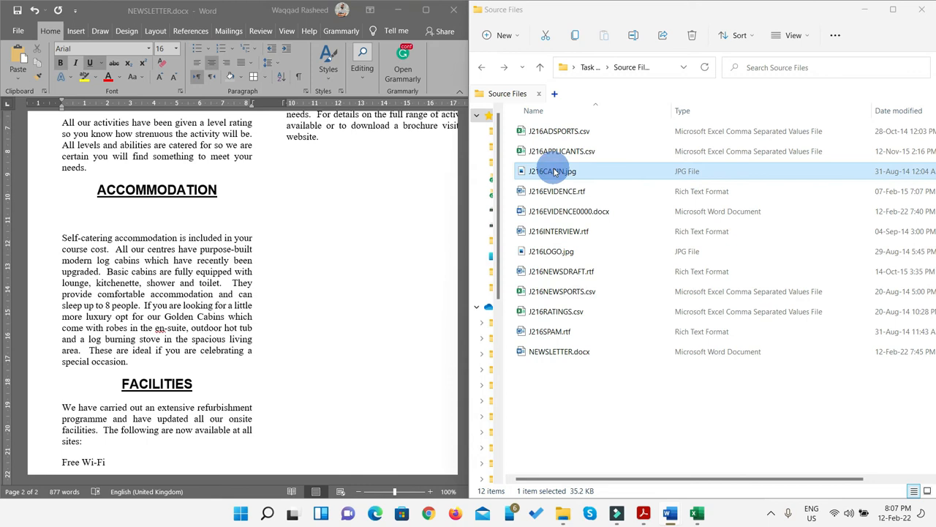
{"action": "right_click", "coordinate": [554, 171]}
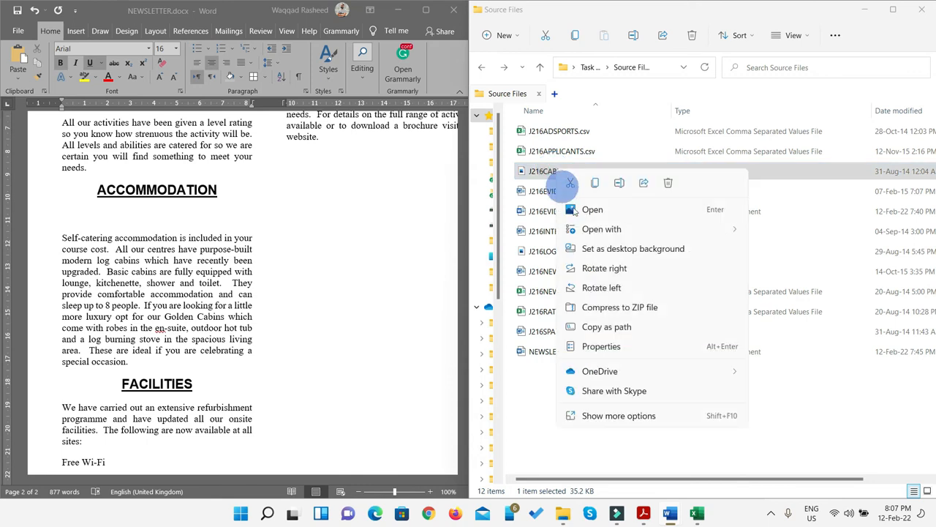
{"action": "left_click", "coordinate": [592, 188]}
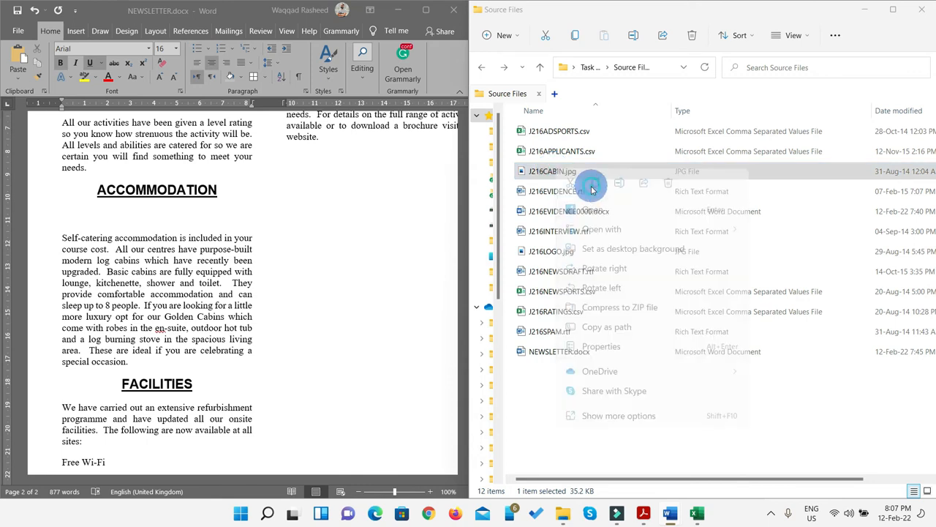
{"action": "left_click", "coordinate": [155, 216]}
{"action": "key", "text": "ctrl+v"}
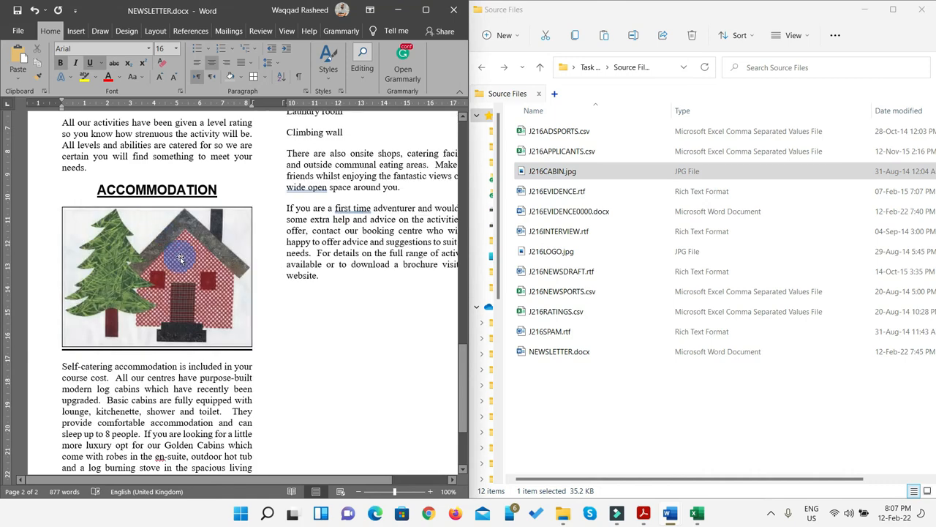
Return to the full-size newsletter and flip the cabin image horizontally so the tree is on the right, as task 17 asks
{"action": "key", "text": "super+Down"}
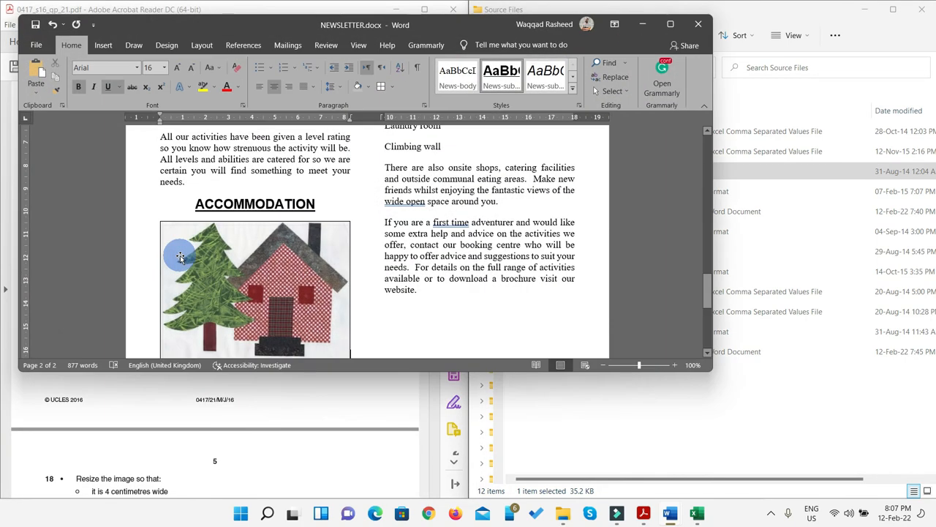
{"action": "key", "text": "super+Right"}
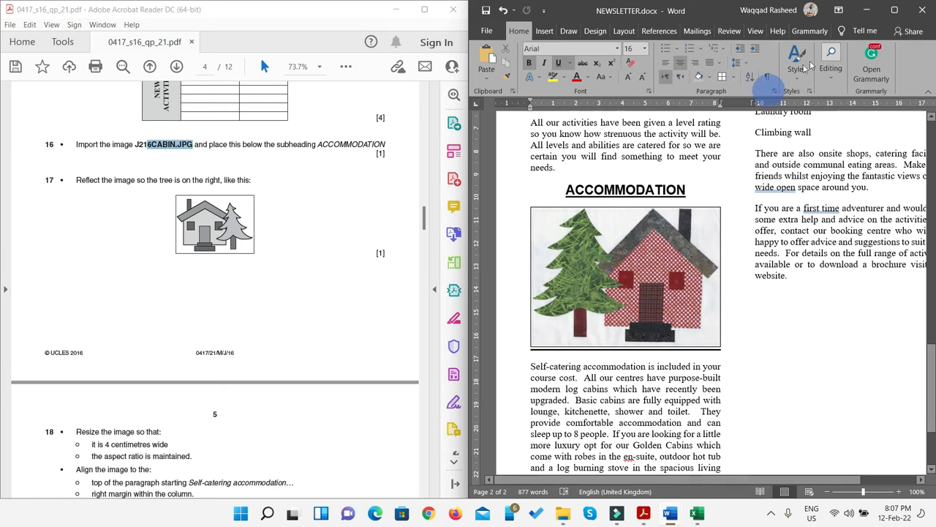
{"action": "left_click", "coordinate": [894, 9]}
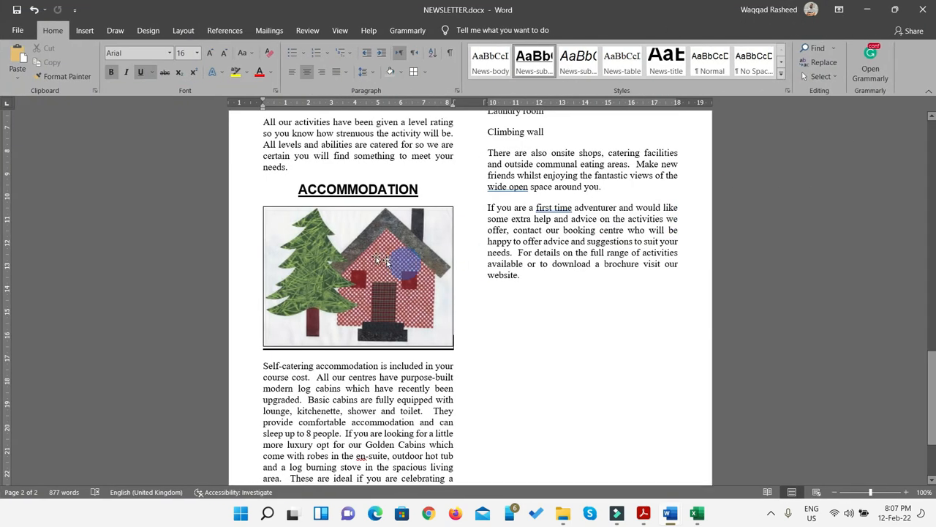
{"action": "left_click", "coordinate": [369, 253]}
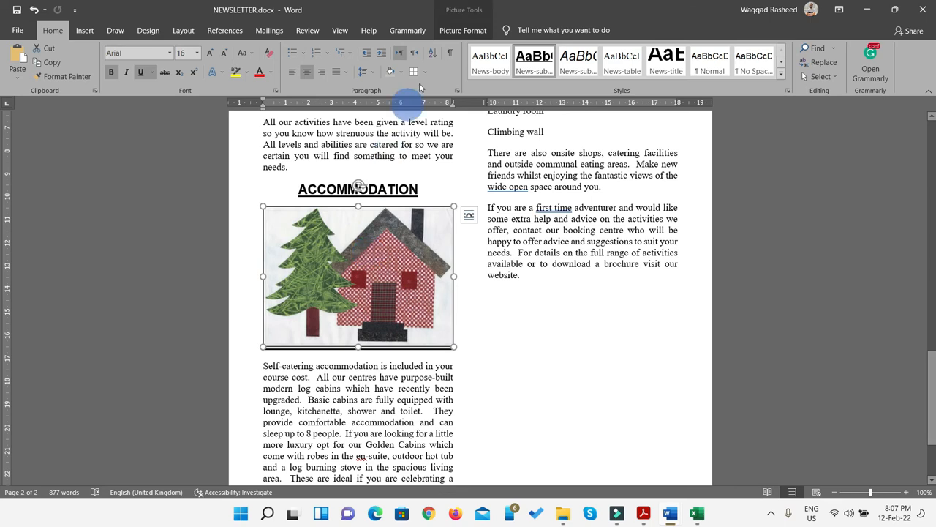
{"action": "left_click", "coordinate": [453, 34]}
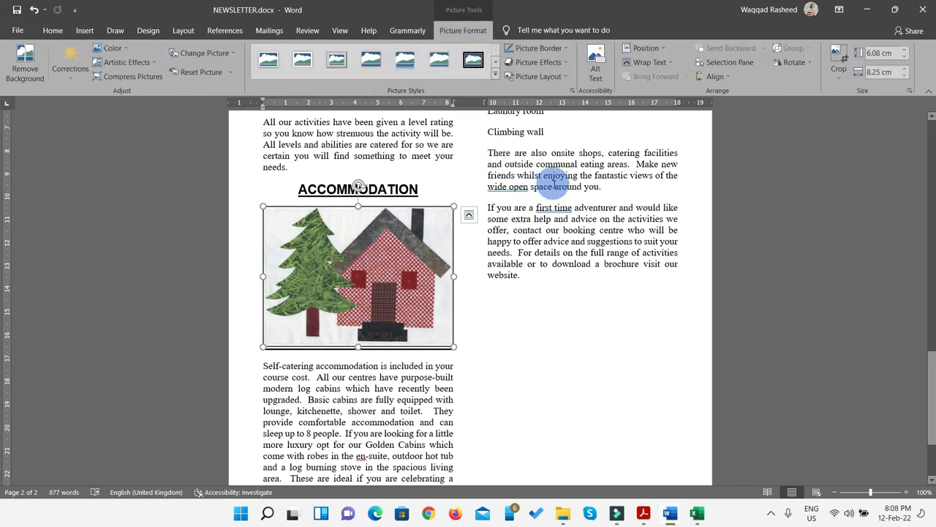
{"action": "left_click", "coordinate": [808, 65]}
{"action": "left_click", "coordinate": [817, 78]}
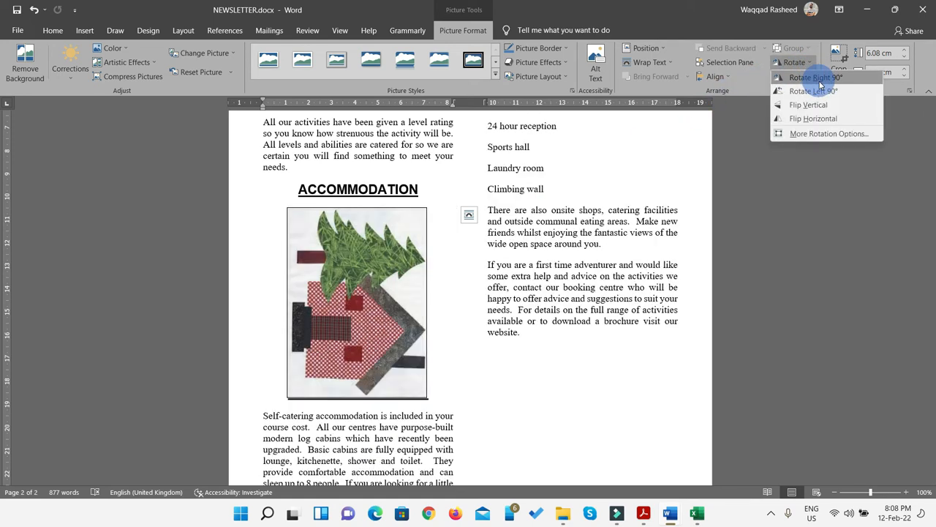
{"action": "left_click", "coordinate": [822, 106]}
{"action": "left_click", "coordinate": [822, 119]}
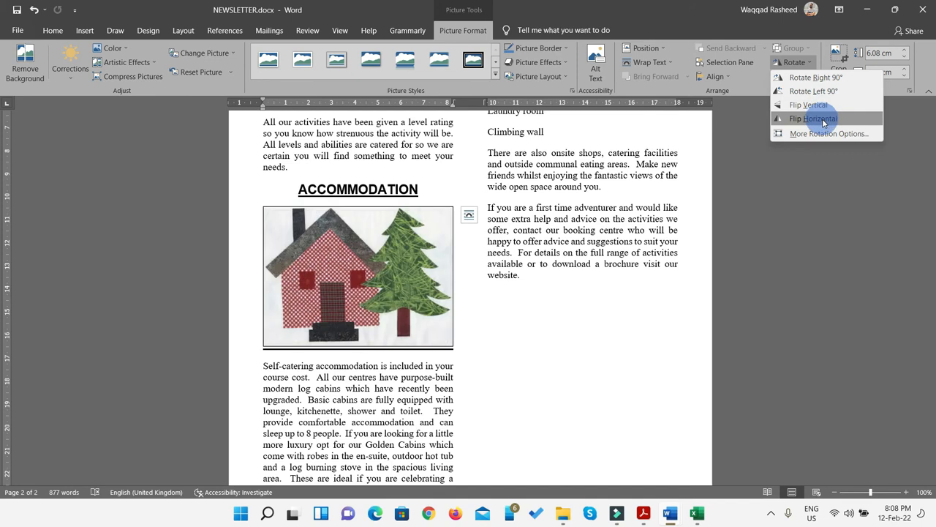
{"action": "left_click", "coordinate": [759, 197]}
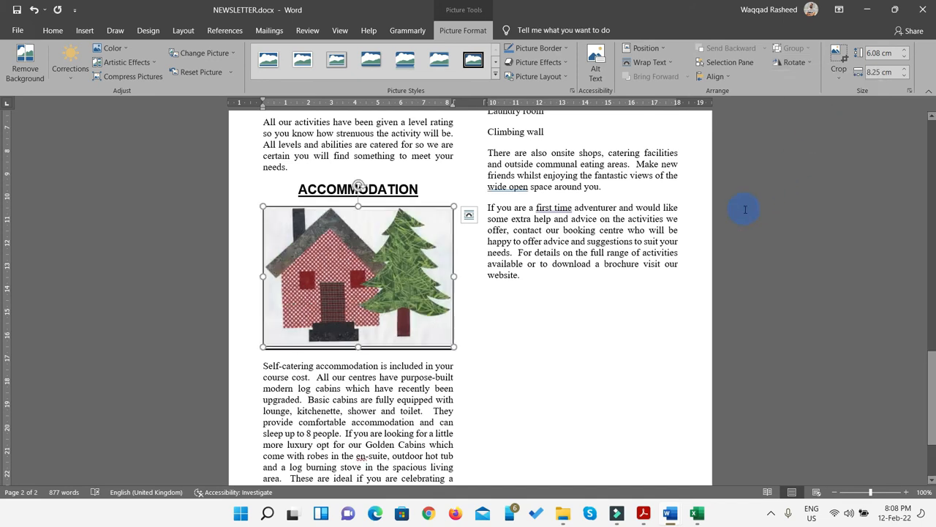
Highlight the text of tasks 15 to 17 in the exam paper PDF as finished
{"action": "key", "text": "super+Down"}
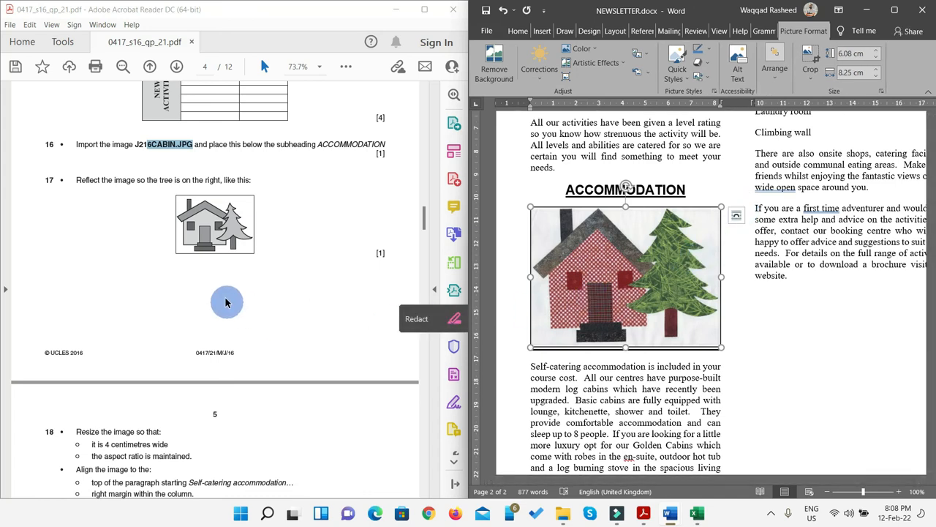
{"action": "scroll", "coordinate": [225, 297], "scroll_direction": "down", "scroll_amount": 1}
{"action": "scroll", "coordinate": [225, 292], "scroll_direction": "down", "scroll_amount": 1}
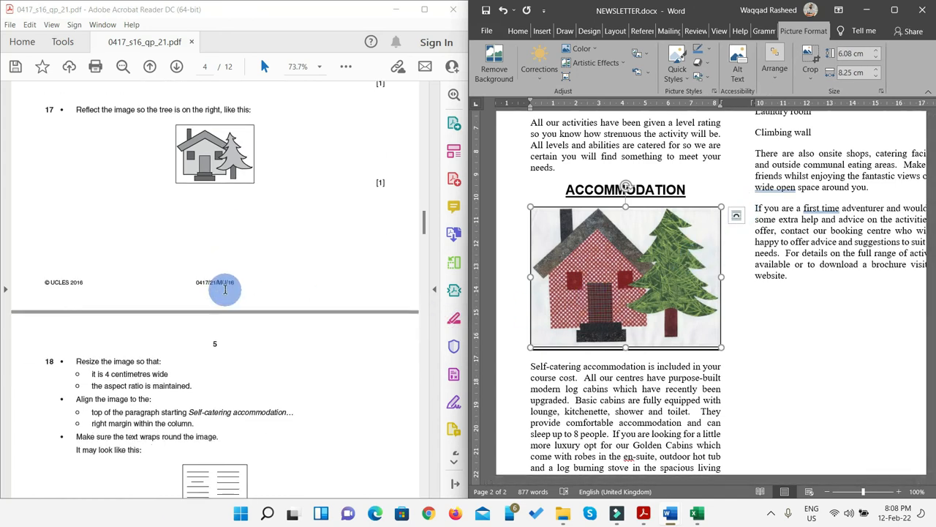
{"action": "scroll", "coordinate": [226, 291], "scroll_direction": "up", "scroll_amount": 3}
{"action": "left_click", "coordinate": [240, 257]}
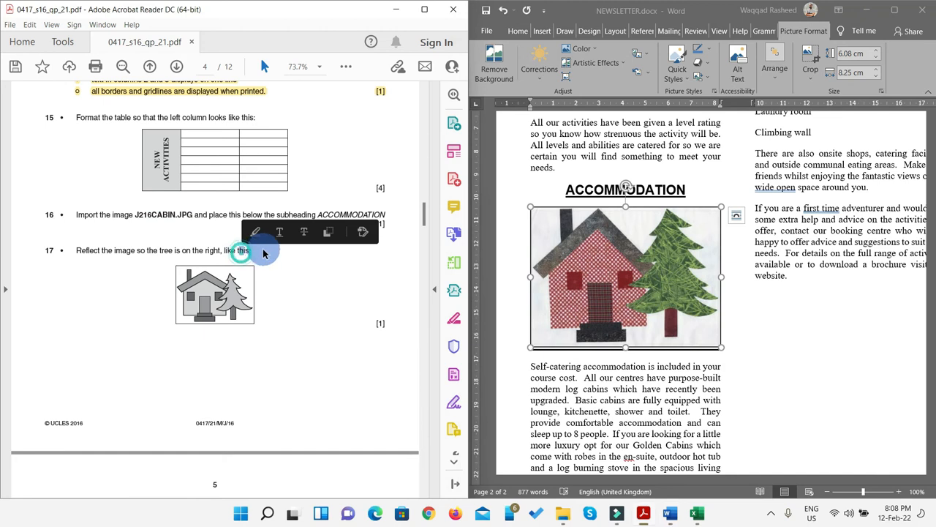
{"action": "left_click_drag", "start_coordinate": [252, 250], "coordinate": [83, 128]}
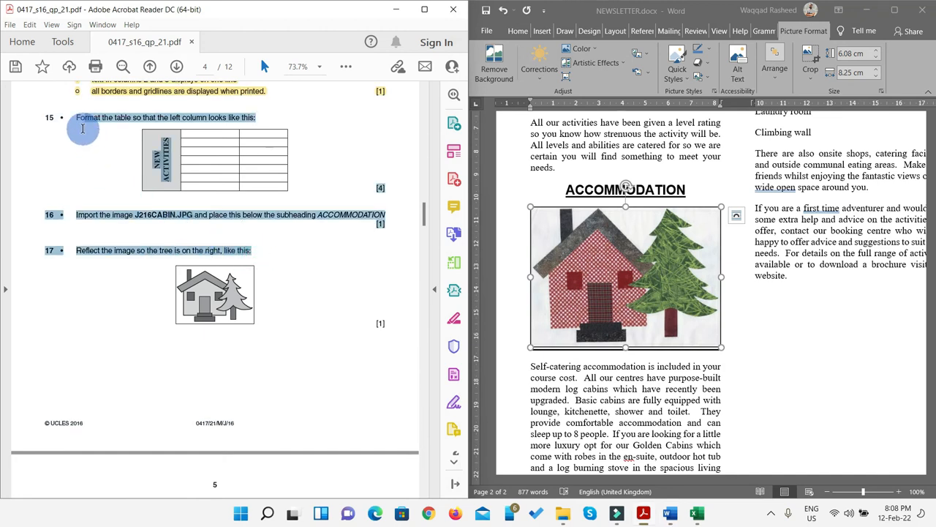
{"action": "left_click", "coordinate": [346, 66]}
{"action": "left_click", "coordinate": [390, 197]}
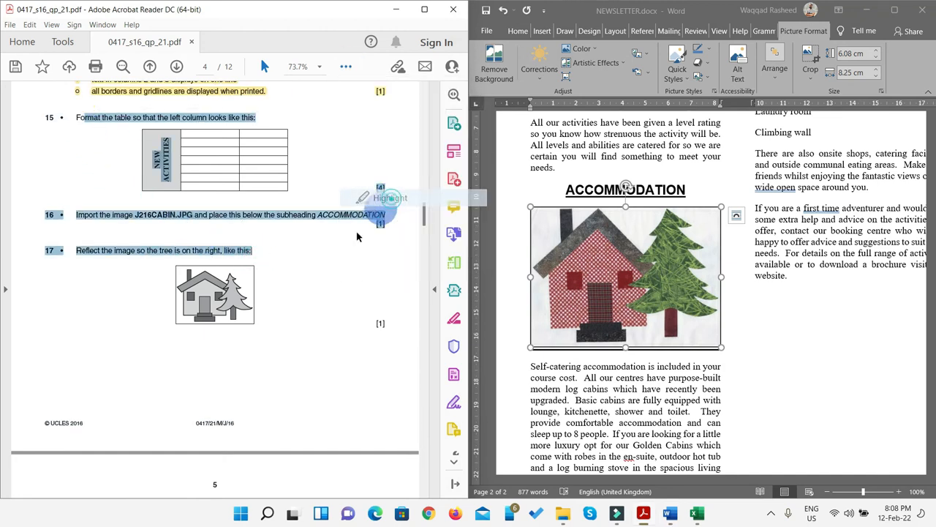
Read task 18 in the exam paper and resize the cabin image to 4 cm wide with its aspect ratio maintained
{"action": "scroll", "coordinate": [266, 253], "scroll_direction": "down", "scroll_amount": 7}
{"action": "scroll", "coordinate": [264, 250], "scroll_direction": "down", "scroll_amount": 1}
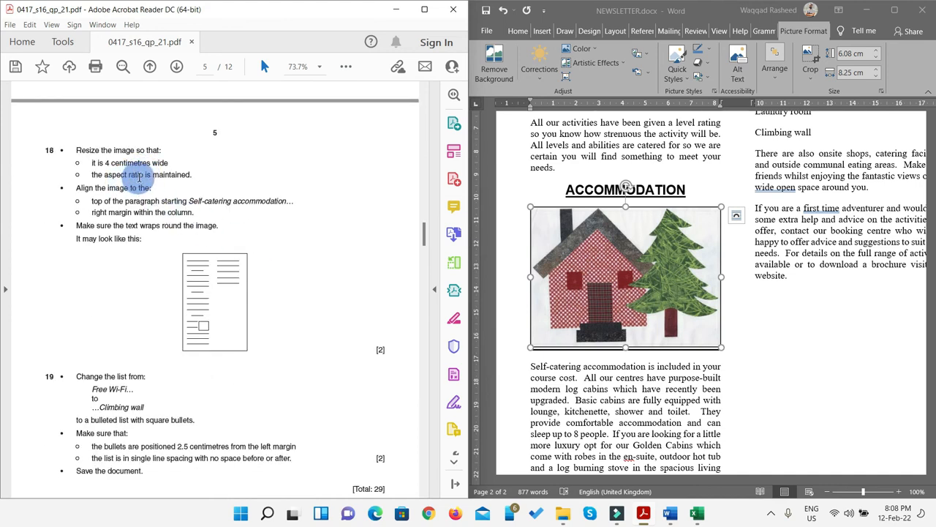
{"action": "left_click", "coordinate": [626, 251]}
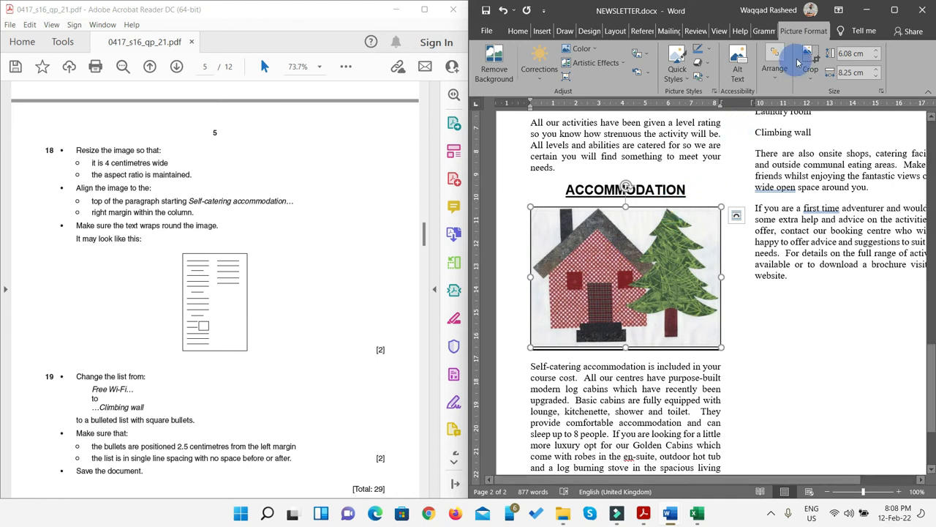
{"action": "left_click", "coordinate": [802, 33]}
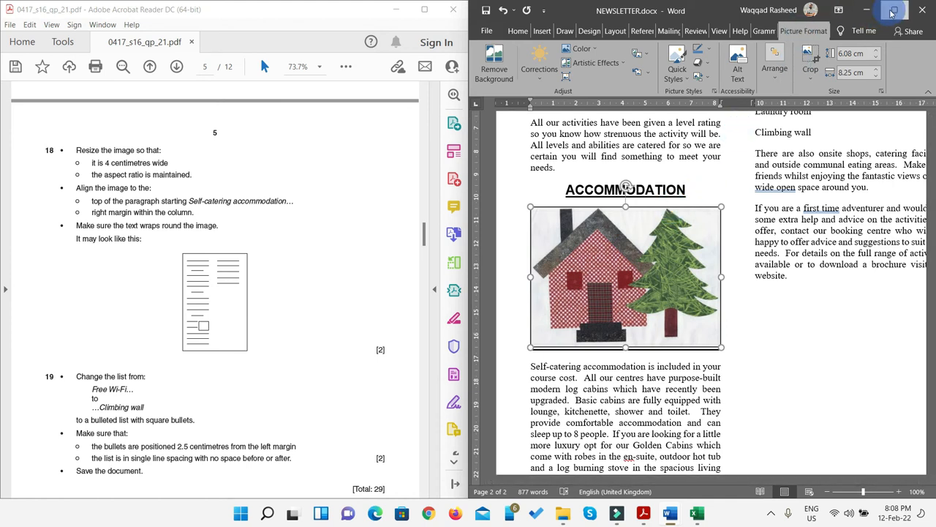
{"action": "left_click", "coordinate": [894, 10]}
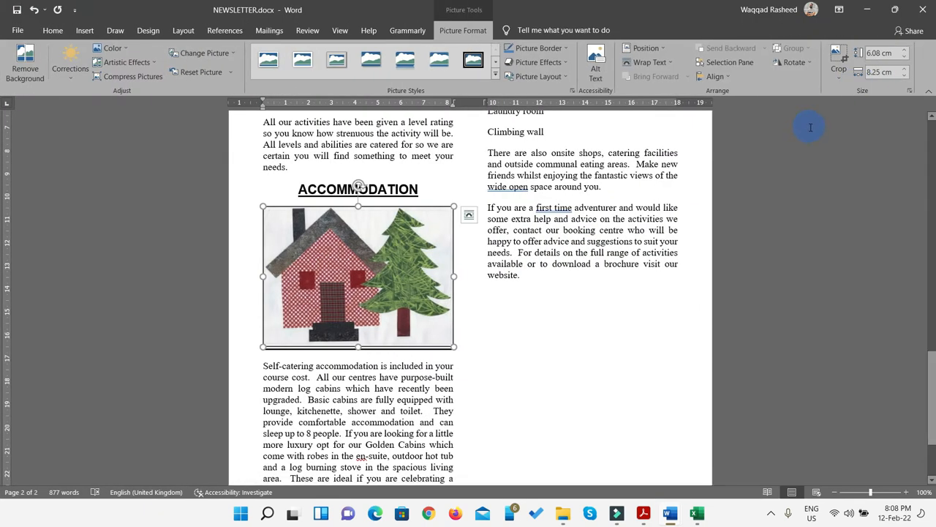
{"action": "left_click", "coordinate": [879, 72]}
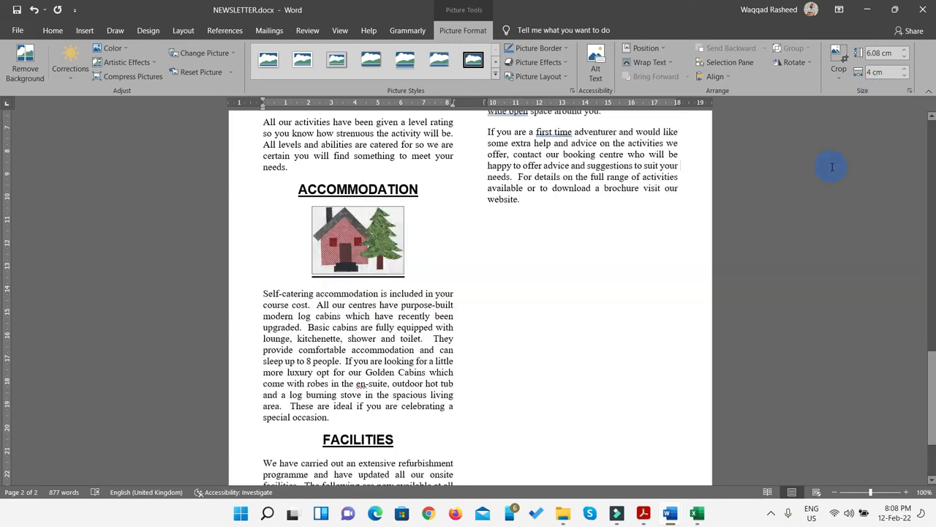
{"action": "left_click", "coordinate": [487, 251]}
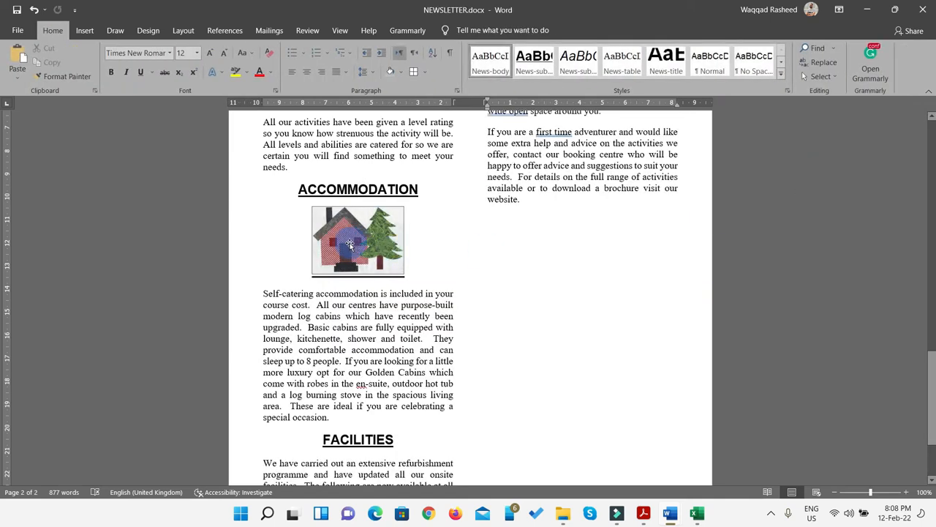
Recheck task 18's alignment and wrapping requirements, and apply Square text wrapping to the cabin image
{"action": "key", "text": "super+Right"}
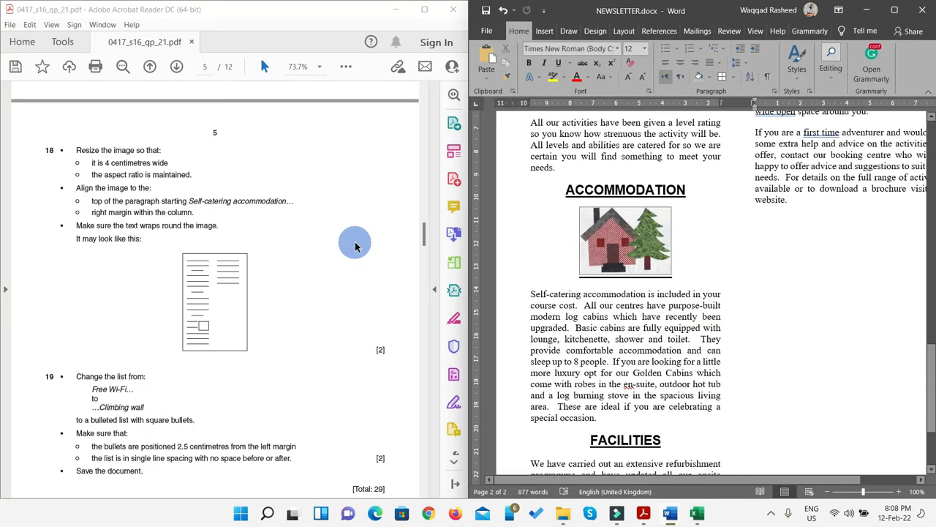
{"action": "scroll", "coordinate": [169, 239], "scroll_direction": "down", "scroll_amount": 1}
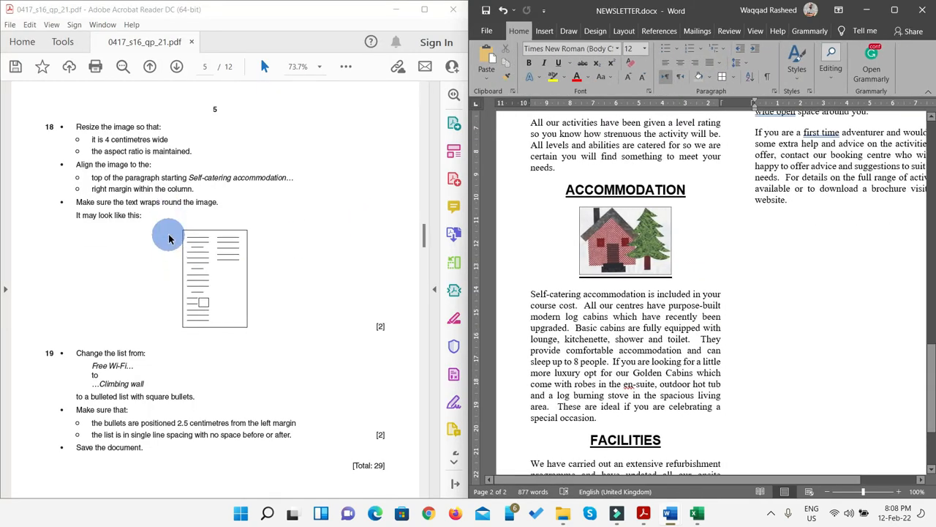
{"action": "scroll", "coordinate": [167, 237], "scroll_direction": "down", "scroll_amount": 1}
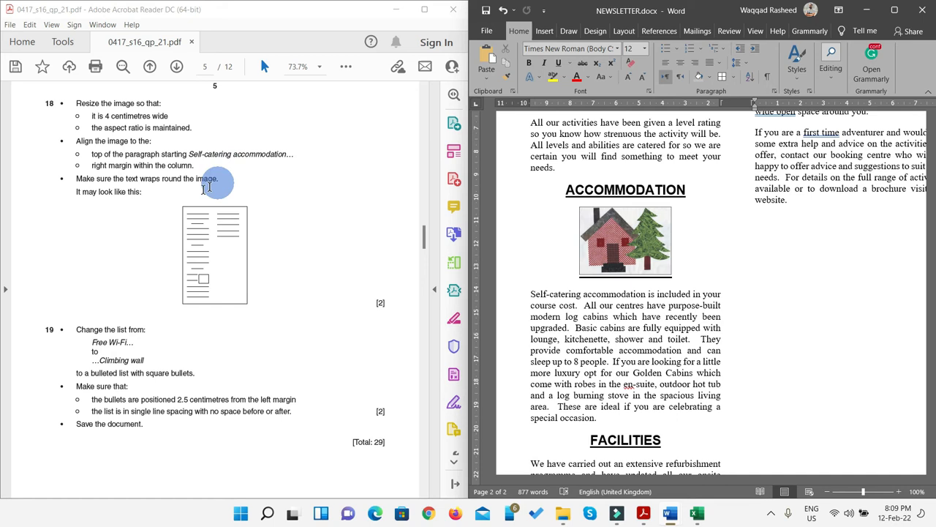
{"action": "left_click", "coordinate": [607, 238]}
{"action": "left_click", "coordinate": [895, 11]}
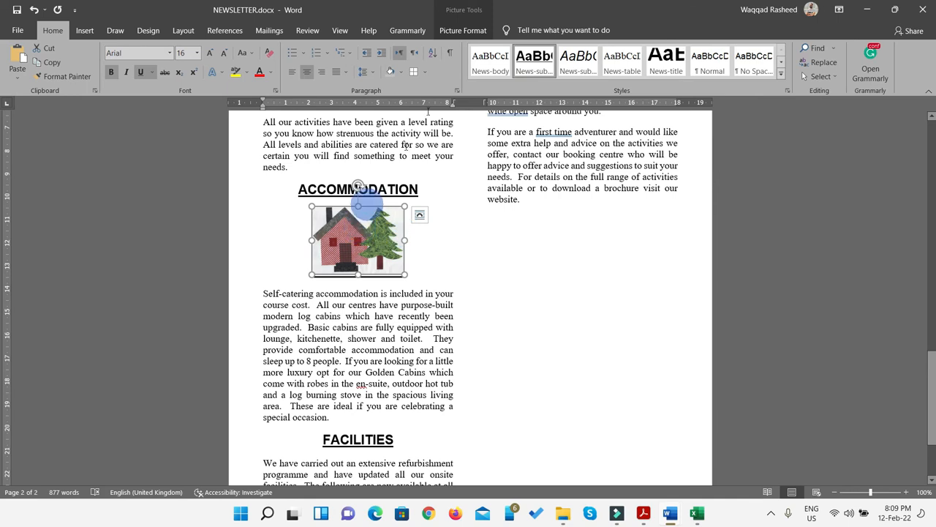
{"action": "left_click", "coordinate": [463, 32]}
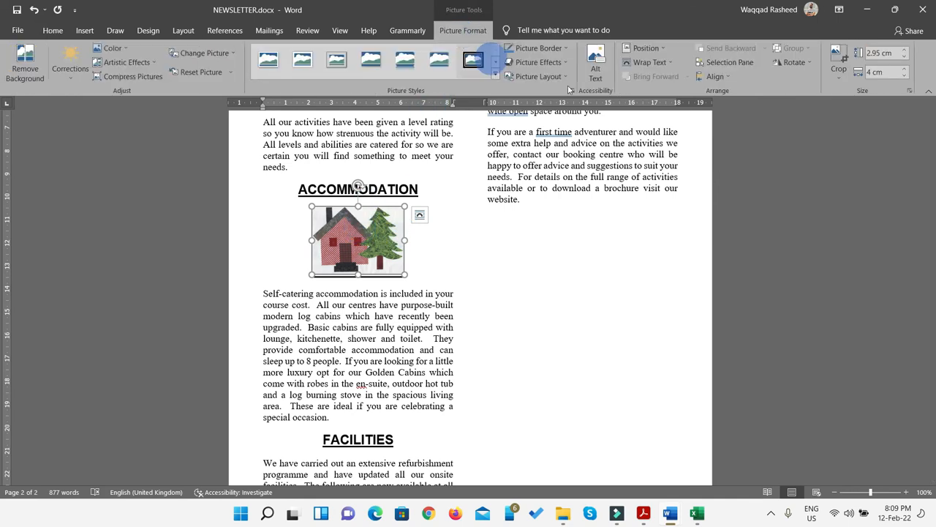
{"action": "left_click", "coordinate": [669, 64]}
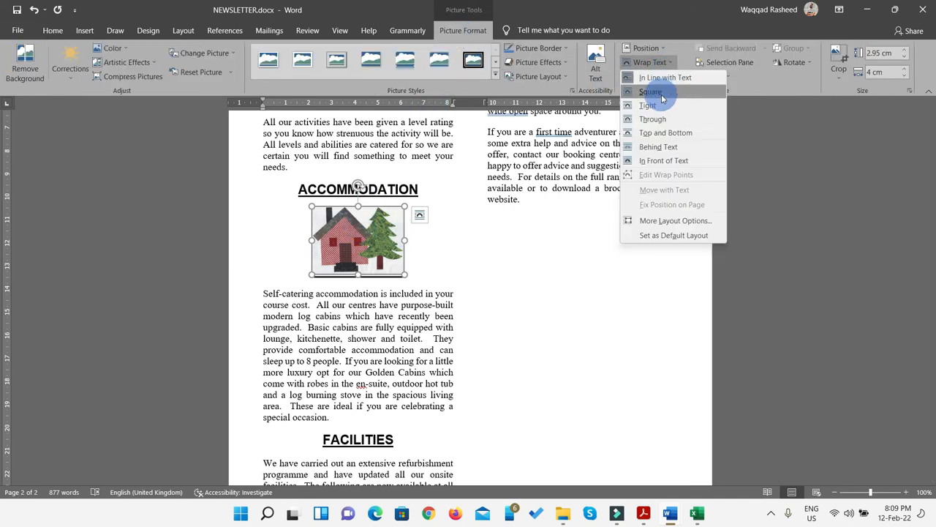
{"action": "left_click", "coordinate": [650, 92]}
Move the cabin image to the column's right margin near the top of the Self-catering paragraph and delete the empty line under ACCOMMODATION
{"action": "left_click_drag", "start_coordinate": [358, 231], "coordinate": [402, 269]}
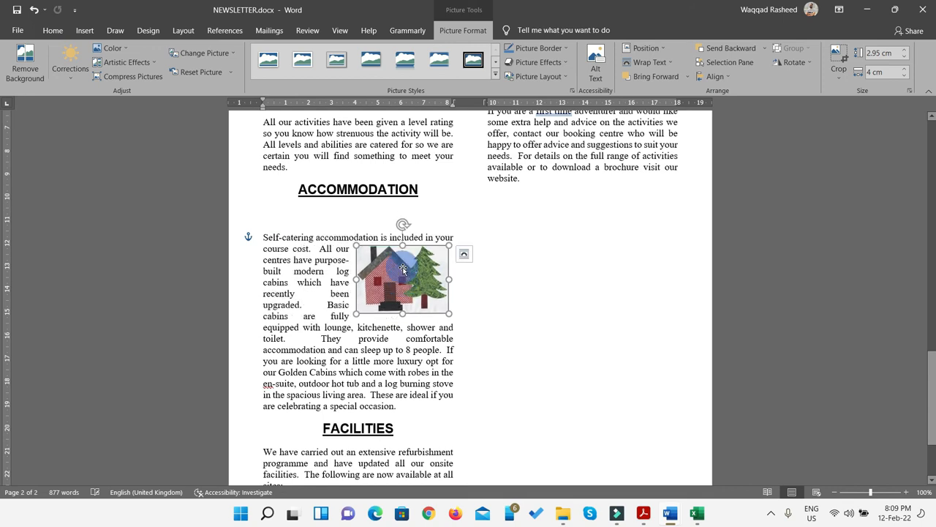
{"action": "left_click", "coordinate": [328, 221]}
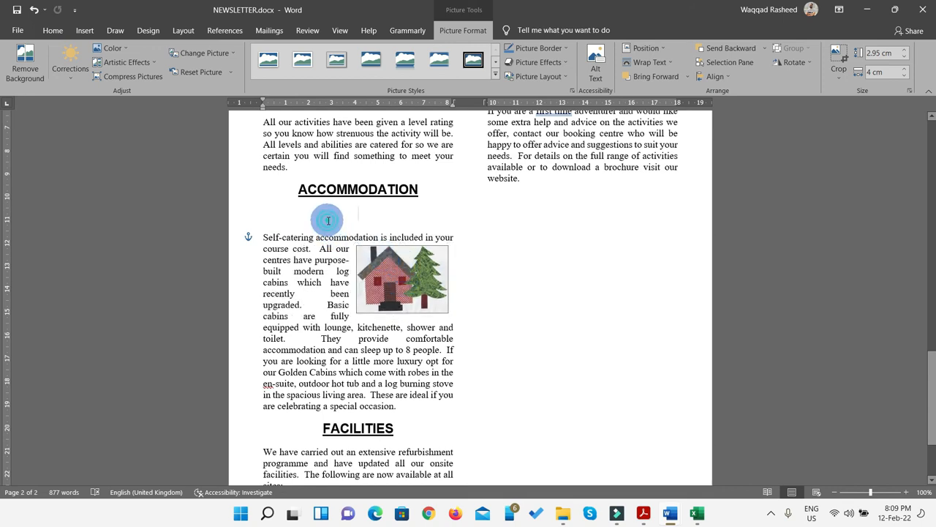
{"action": "key", "text": "BackSpace"}
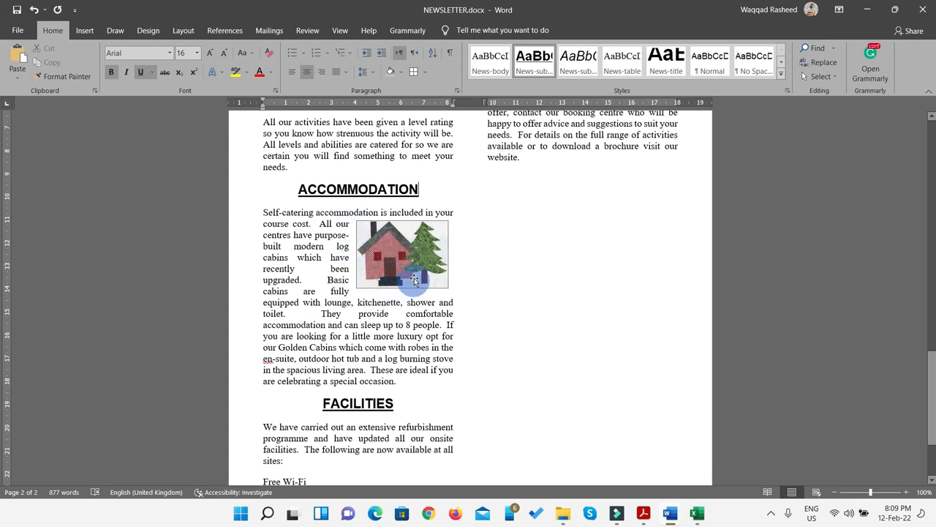
{"action": "left_click_drag", "start_coordinate": [417, 274], "coordinate": [421, 276]}
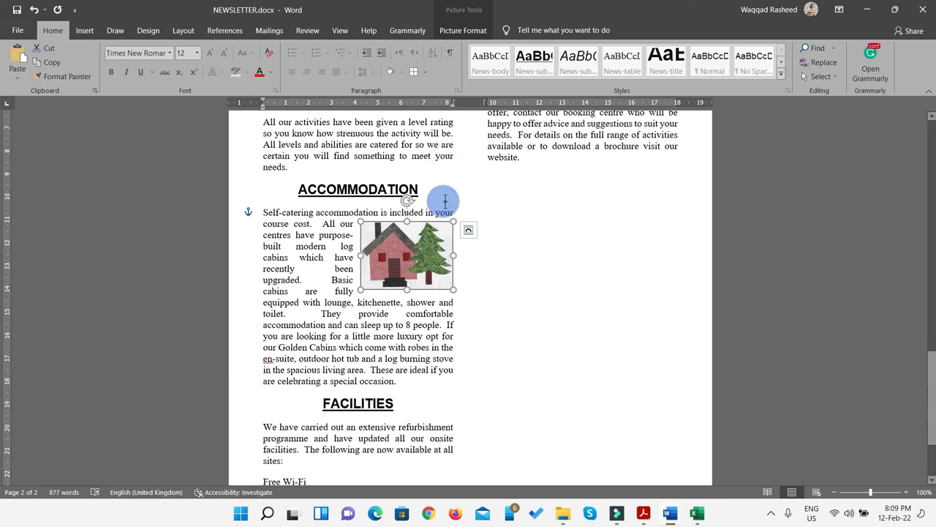
Compare the image placement with task 18's sample layout and read the task 19 list instructions in the exam paper
{"action": "key", "text": "super+Right"}
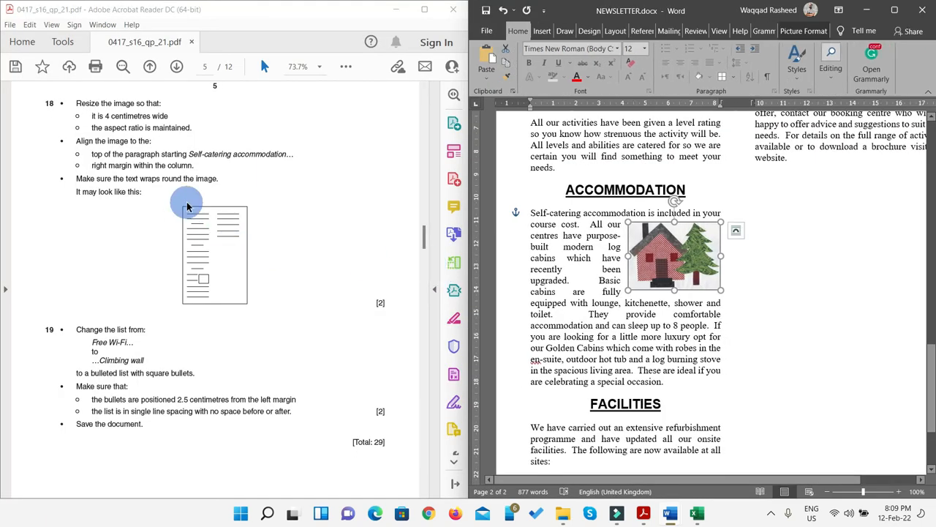
{"action": "scroll", "coordinate": [187, 207], "scroll_direction": "down", "scroll_amount": 1}
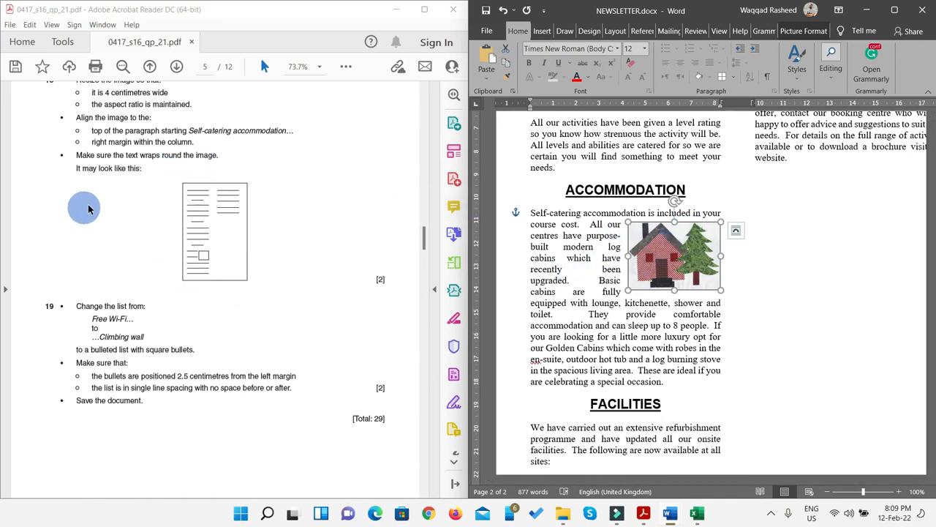
{"action": "scroll", "coordinate": [102, 205], "scroll_direction": "down", "scroll_amount": 1}
{"action": "scroll", "coordinate": [199, 238], "scroll_direction": "down", "scroll_amount": 2}
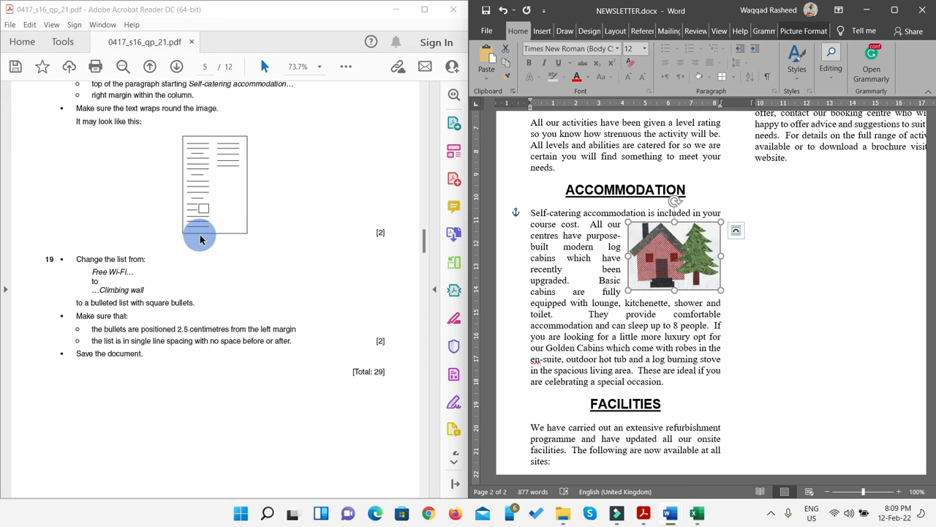
{"action": "scroll", "coordinate": [199, 238], "scroll_direction": "down", "scroll_amount": 1}
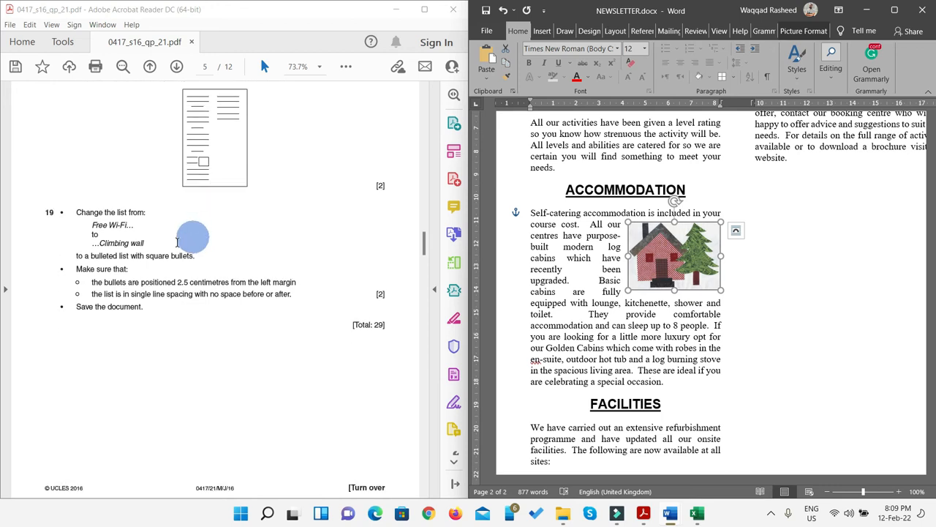
{"action": "left_click_drag", "start_coordinate": [136, 224], "coordinate": [118, 239]}
{"action": "scroll", "coordinate": [120, 247], "scroll_direction": "down", "scroll_amount": 1}
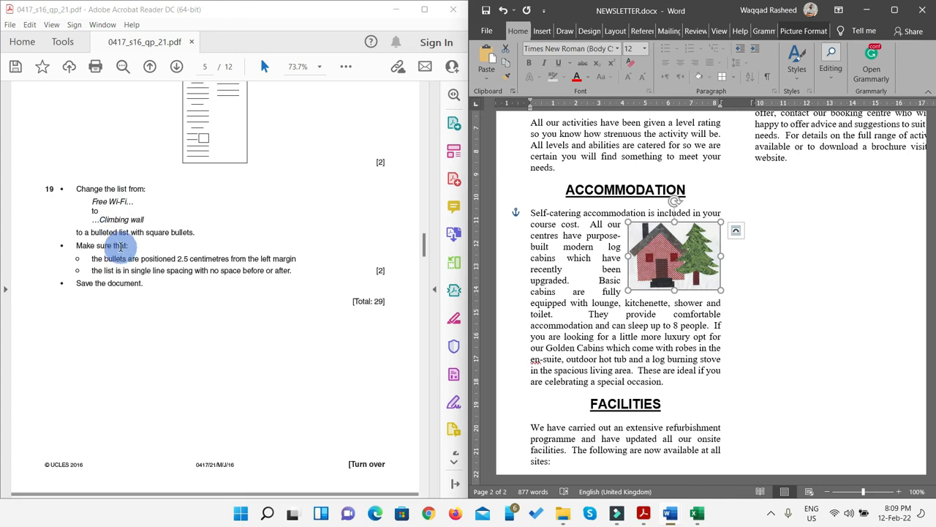
Copy "Free Wi-Fi" from task 19 and search the newsletter for it to locate the start of the list
{"action": "mouse_move", "coordinate": [127, 202]}
{"action": "left_mouse_down"}
{"action": "mouse_move", "coordinate": [93, 204]}
{"action": "mouse_move", "coordinate": [129, 201]}
{"action": "left_mouse_up"}
{"action": "key", "text": "ctrl+c"}
{"action": "left_click", "coordinate": [149, 217]}
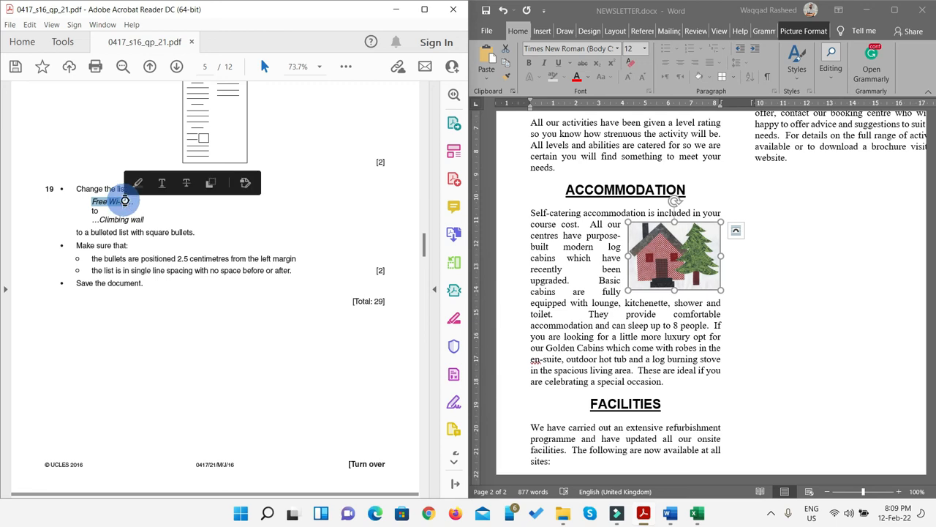
{"action": "left_click", "coordinate": [790, 241]}
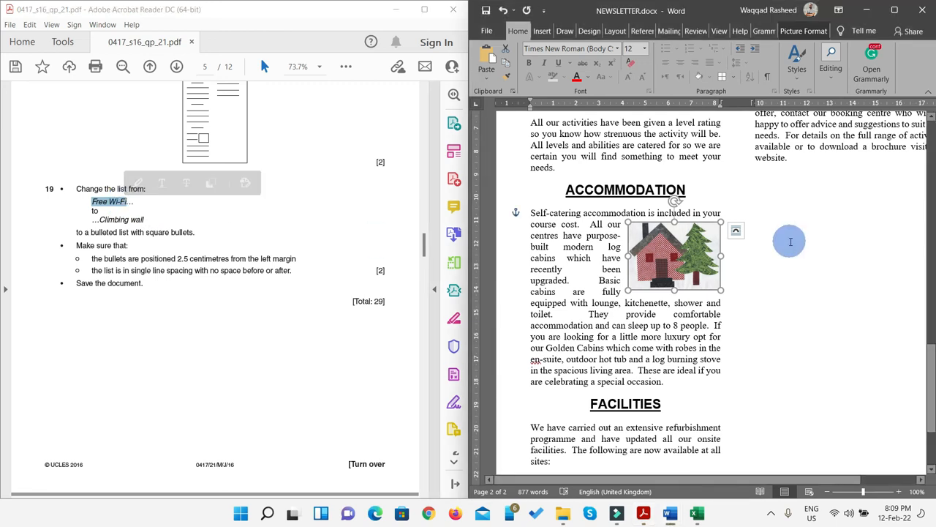
{"action": "key", "text": "ctrl+f"}
{"action": "key", "text": "ctrl+v"}
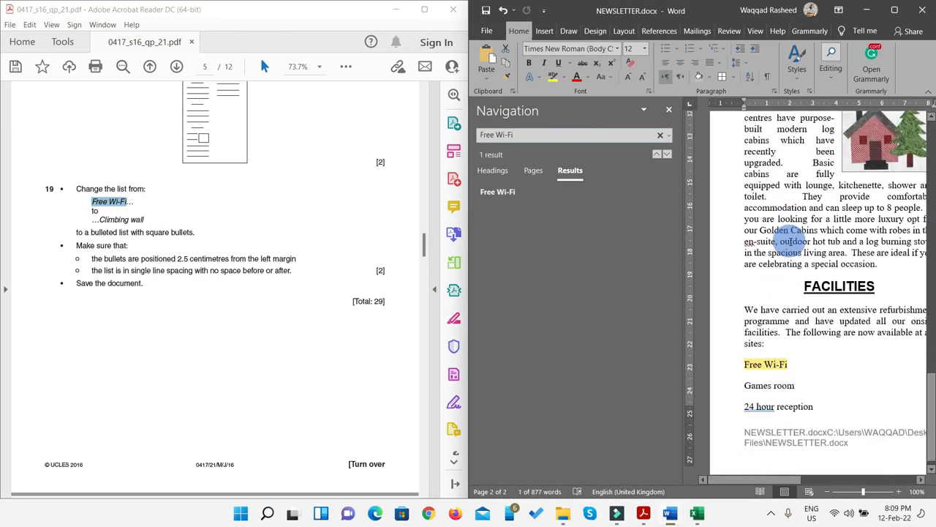
{"action": "scroll", "coordinate": [790, 241], "scroll_direction": "down", "scroll_amount": 1}
{"action": "left_click", "coordinate": [800, 352]}
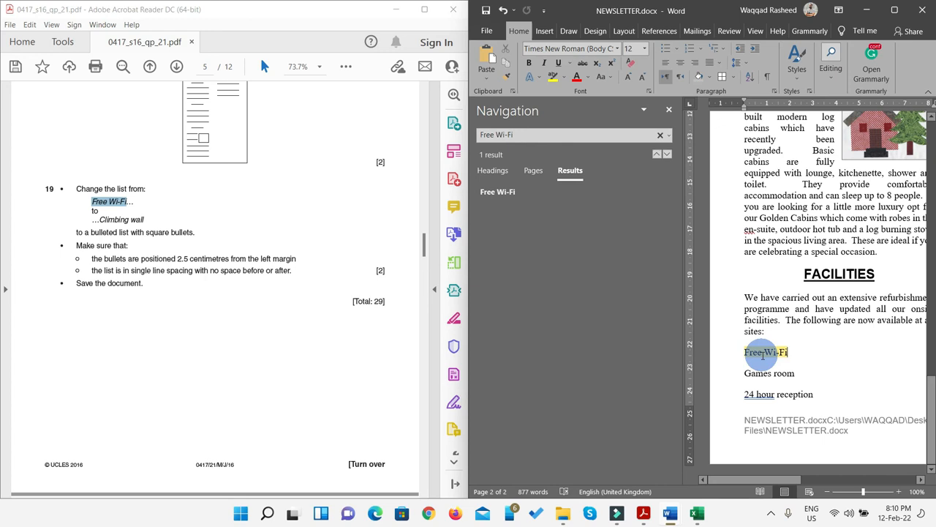
Apply square bullets to the list from Free Wi-Fi to Climbing wall in the full-size newsletter and close the search pane
{"action": "left_click", "coordinate": [894, 10]}
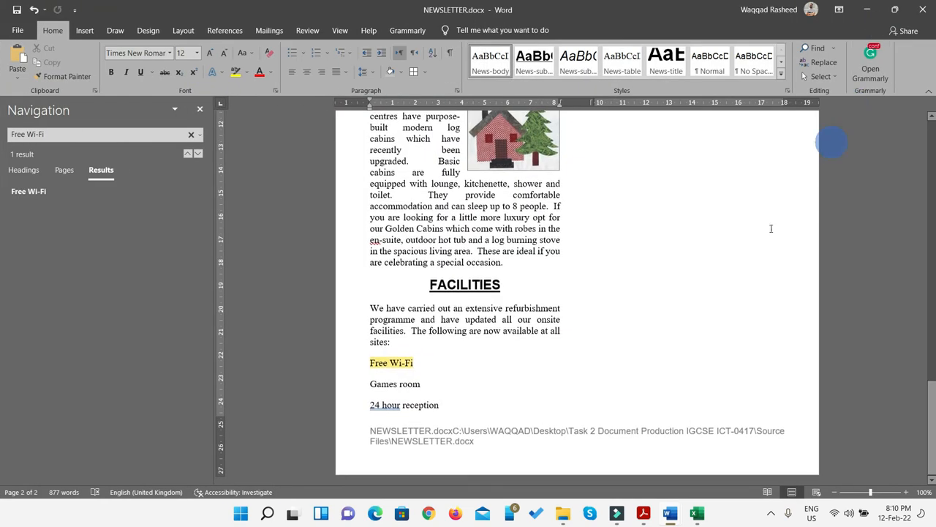
{"action": "left_click_drag", "start_coordinate": [369, 361], "coordinate": [654, 295]}
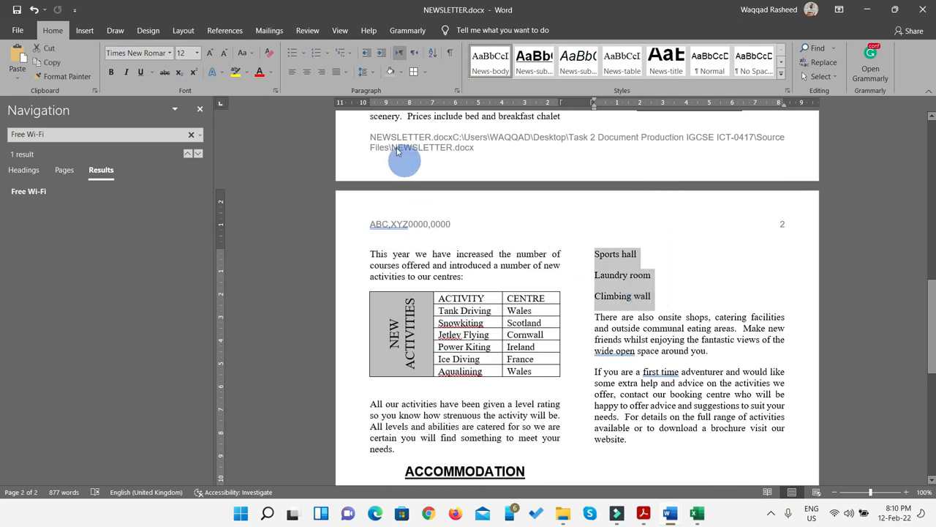
{"action": "left_click", "coordinate": [307, 56]}
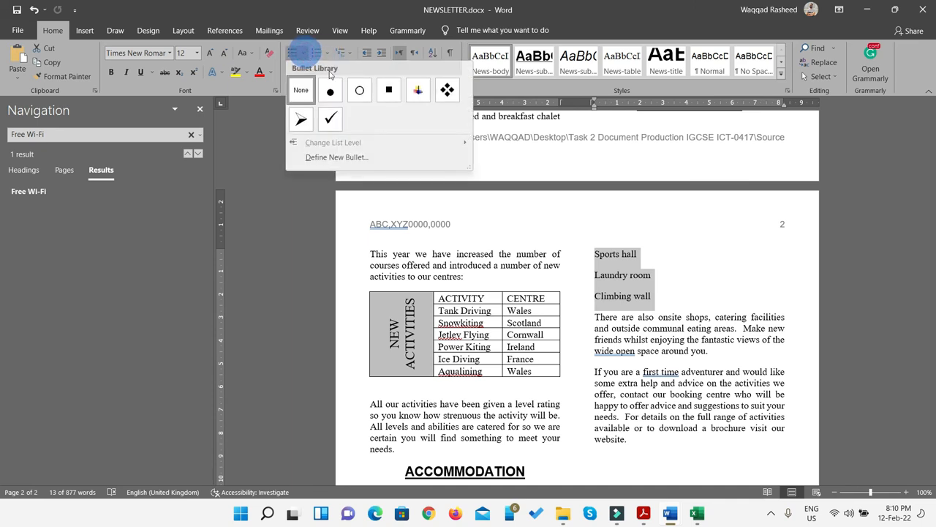
{"action": "left_click", "coordinate": [377, 93]}
{"action": "left_click", "coordinate": [362, 91]}
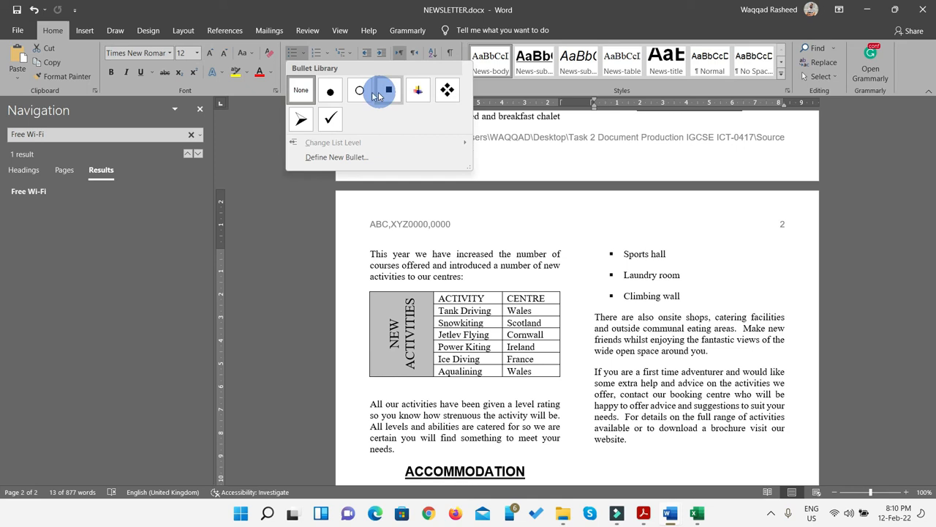
{"action": "left_click", "coordinate": [332, 92]}
{"action": "left_click", "coordinate": [388, 90]}
{"action": "left_click", "coordinate": [395, 171]}
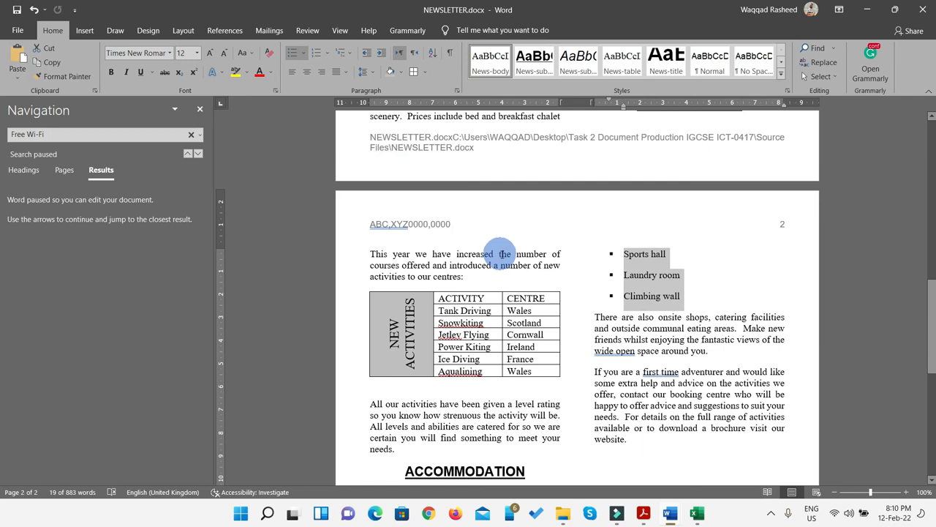
{"action": "scroll", "coordinate": [483, 249], "scroll_direction": "down", "scroll_amount": 6}
{"action": "scroll", "coordinate": [501, 258], "scroll_direction": "down", "scroll_amount": 2}
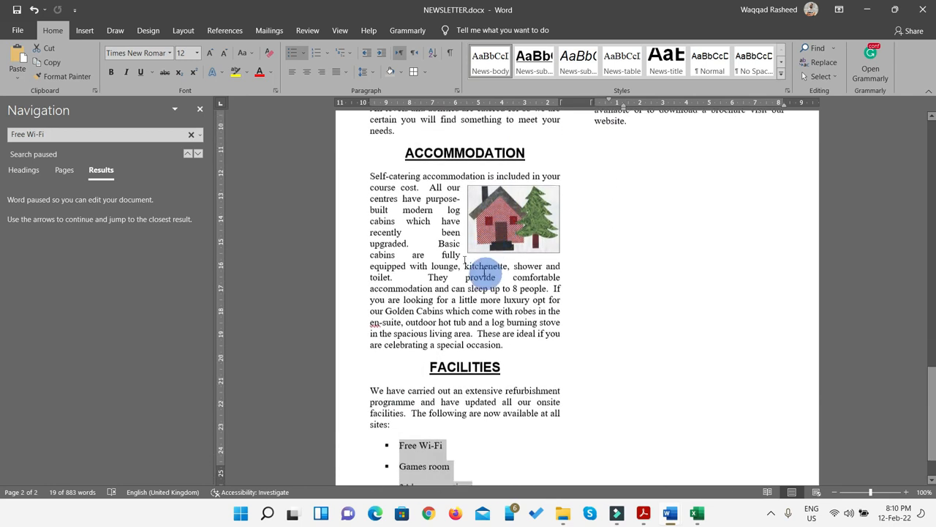
{"action": "left_click", "coordinate": [199, 109]}
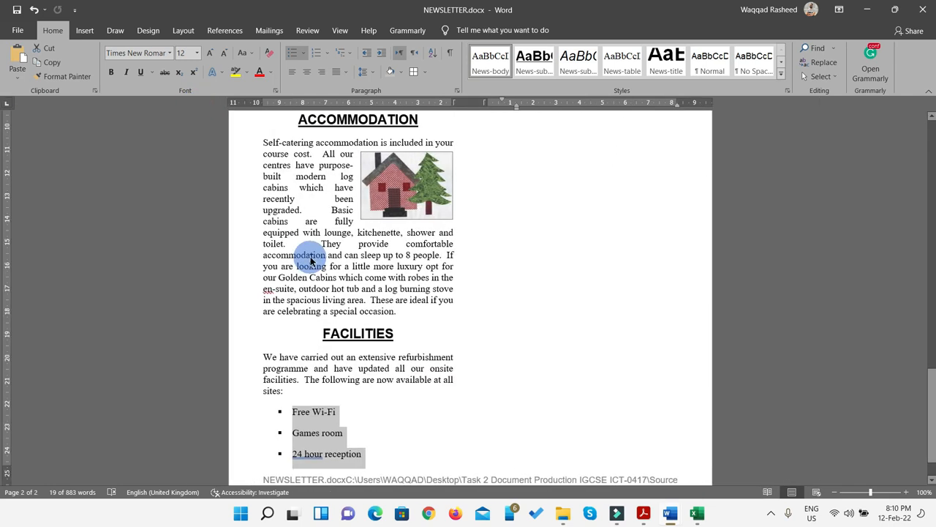
Recheck task 19's bullet position and line spacing requirements alongside the newsletter's bulleted list
{"action": "key", "text": "super+Down"}
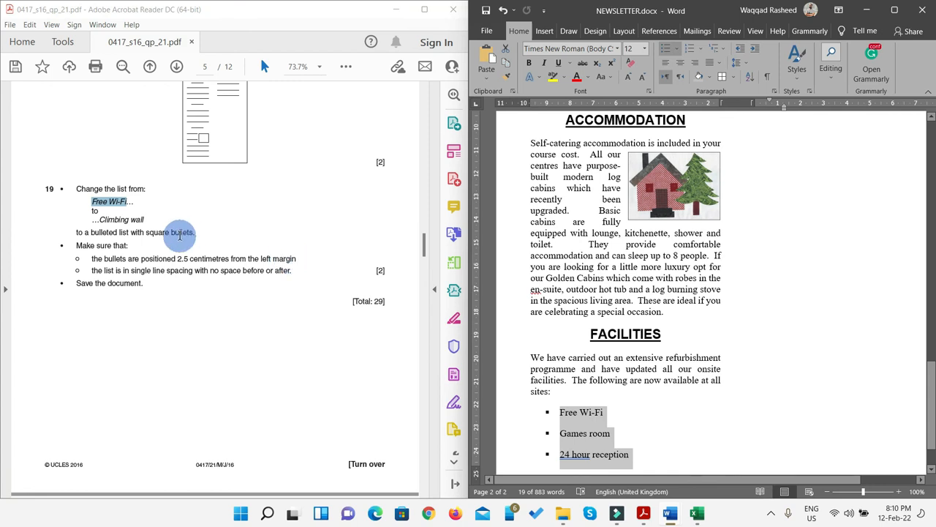
{"action": "scroll", "coordinate": [641, 276], "scroll_direction": "down", "scroll_amount": 2}
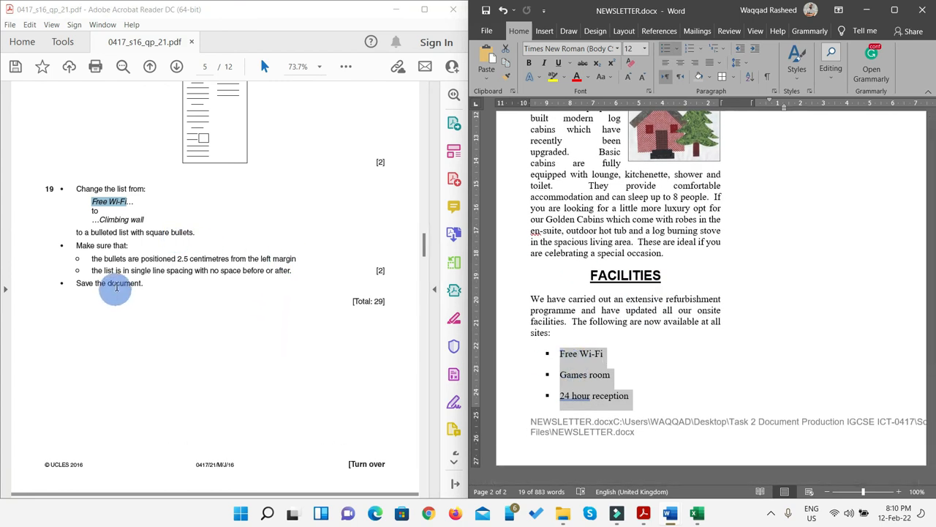
{"action": "scroll", "coordinate": [121, 284], "scroll_direction": "down", "scroll_amount": 1}
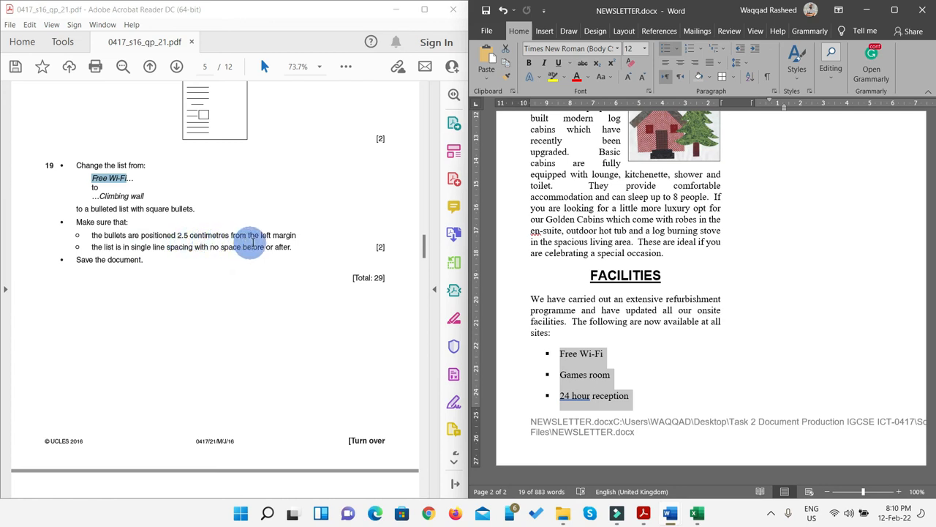
Indent the whole facilities bulleted list two further levels from the left margin in the full-size newsletter, then return to the side-by-side view
{"action": "left_click", "coordinate": [559, 353]}
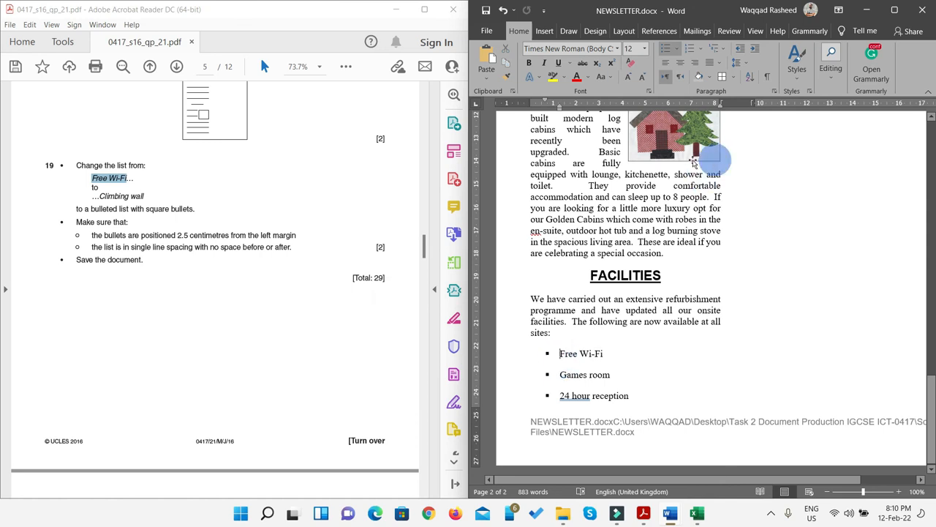
{"action": "left_click", "coordinate": [895, 12]}
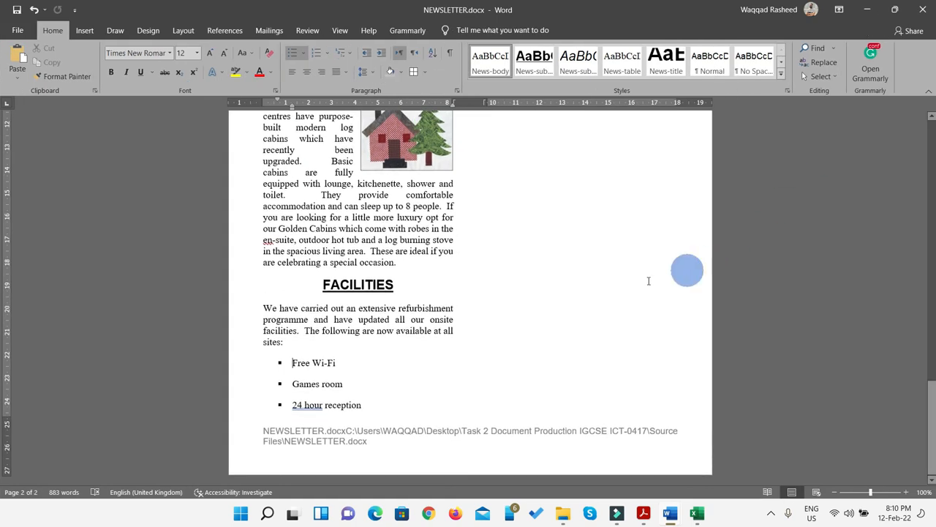
{"action": "key", "text": "Tab"}
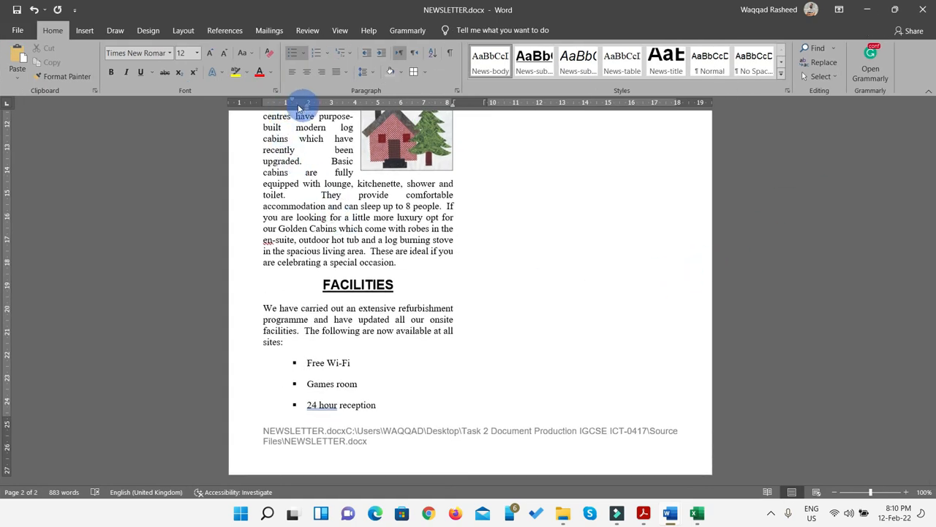
{"action": "key", "text": "Tab"}
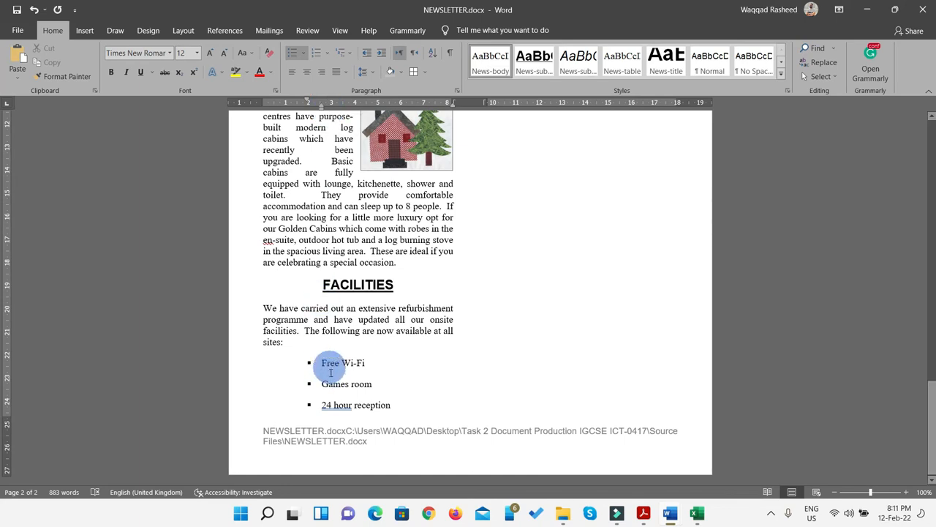
{"action": "scroll", "coordinate": [388, 365], "scroll_direction": "up", "scroll_amount": 2}
{"action": "scroll", "coordinate": [386, 366], "scroll_direction": "down", "scroll_amount": 2}
{"action": "key", "text": "super+Right"}
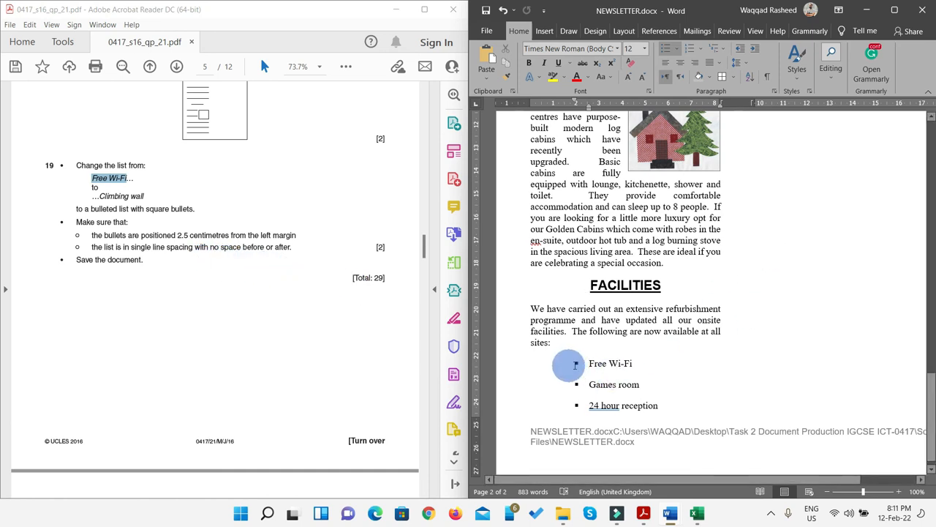
Remove the space after paragraphs from the whole bulleted list, Free Wi-Fi to Climbing wall, in the full-size newsletter
{"action": "left_click_drag", "start_coordinate": [575, 360], "coordinate": [667, 418]}
{"action": "scroll", "coordinate": [667, 418], "scroll_direction": "up", "scroll_amount": 1}
{"action": "scroll", "coordinate": [826, 136], "scroll_direction": "down", "scroll_amount": 8}
{"action": "left_click_drag", "start_coordinate": [812, 273], "coordinate": [863, 315]}
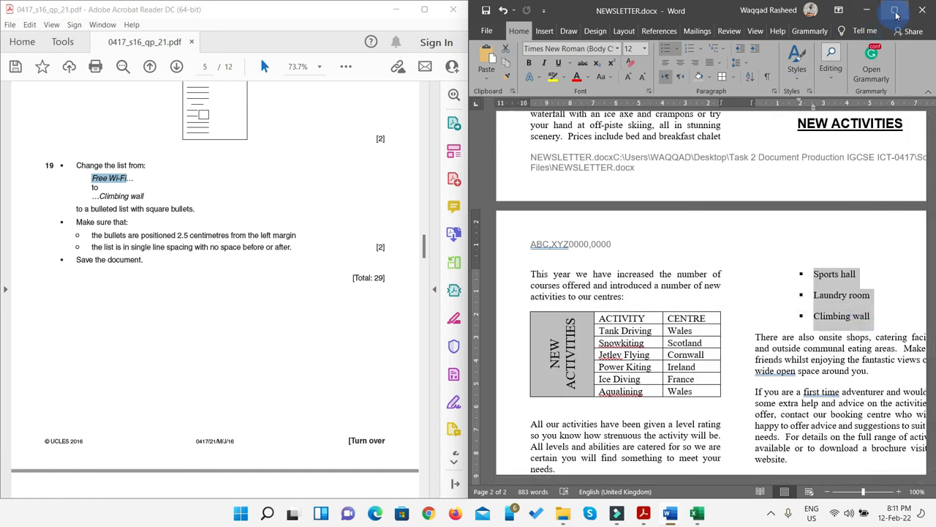
{"action": "left_click", "coordinate": [894, 9]}
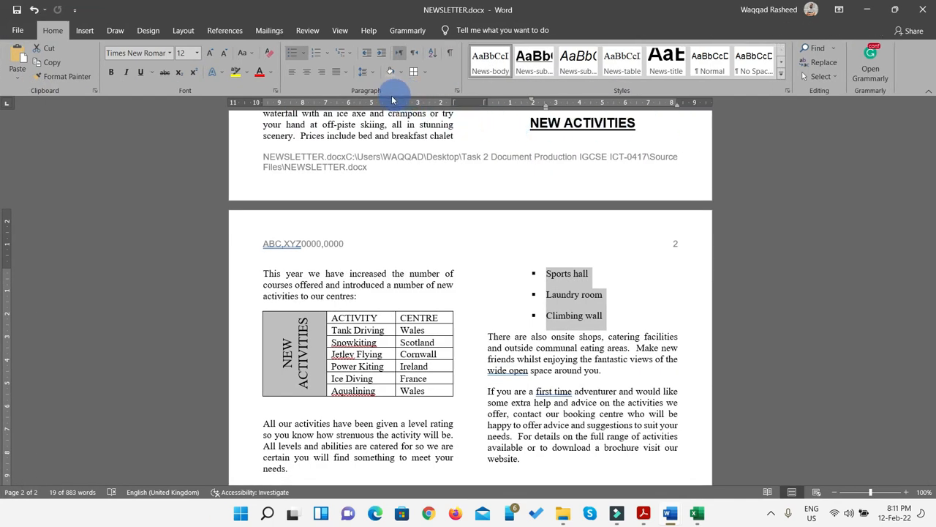
{"action": "left_click", "coordinate": [368, 71]}
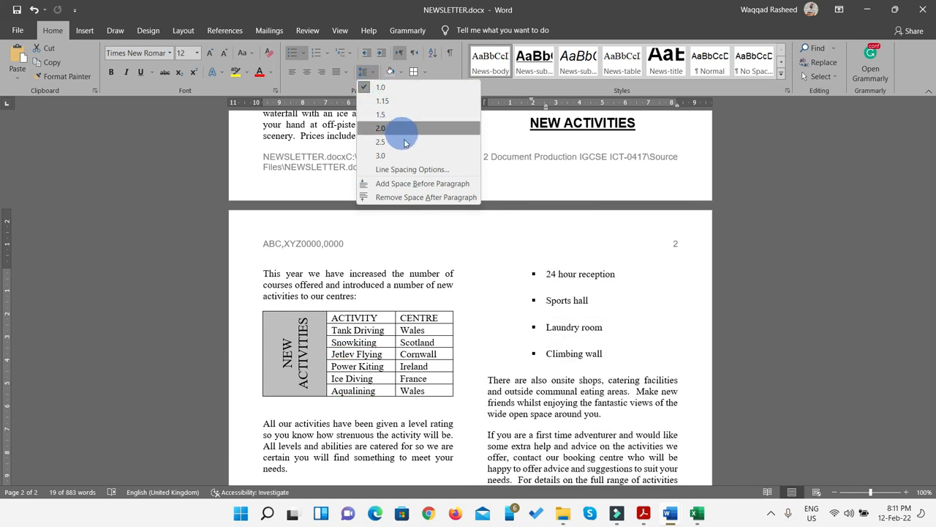
{"action": "left_click", "coordinate": [428, 197]}
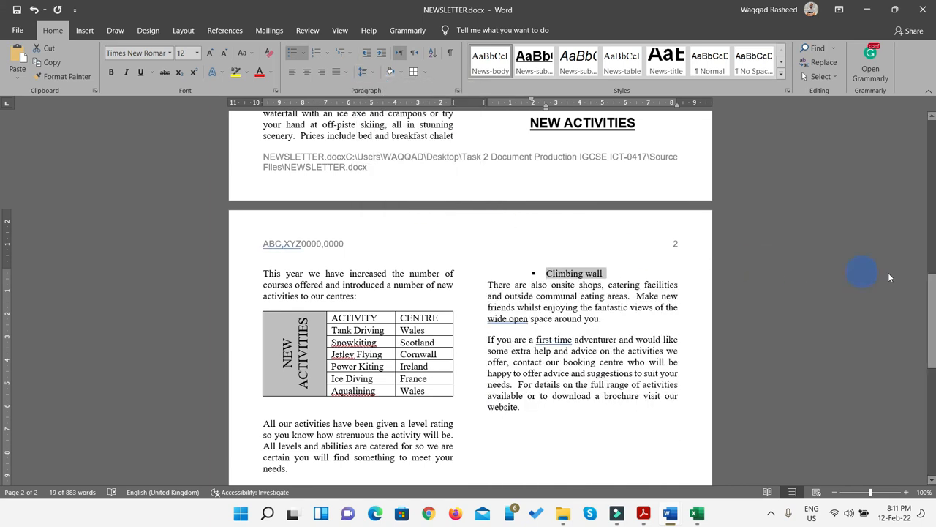
Check the bulleted list's spacing and position across both columns against the task 19 requirements in the exam paper
{"action": "left_click_drag", "start_coordinate": [931, 306], "coordinate": [923, 412]}
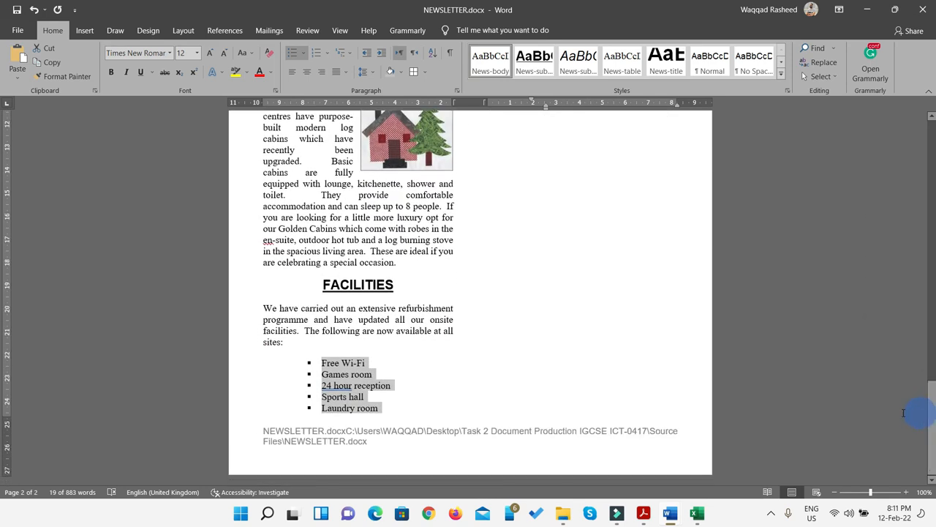
{"action": "left_click", "coordinate": [299, 352]}
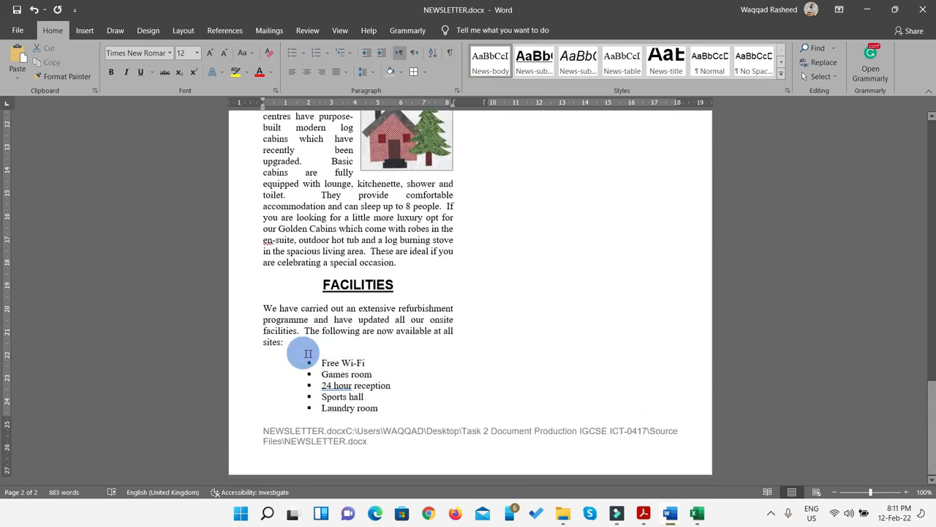
{"action": "scroll", "coordinate": [558, 351], "scroll_direction": "up", "scroll_amount": 10}
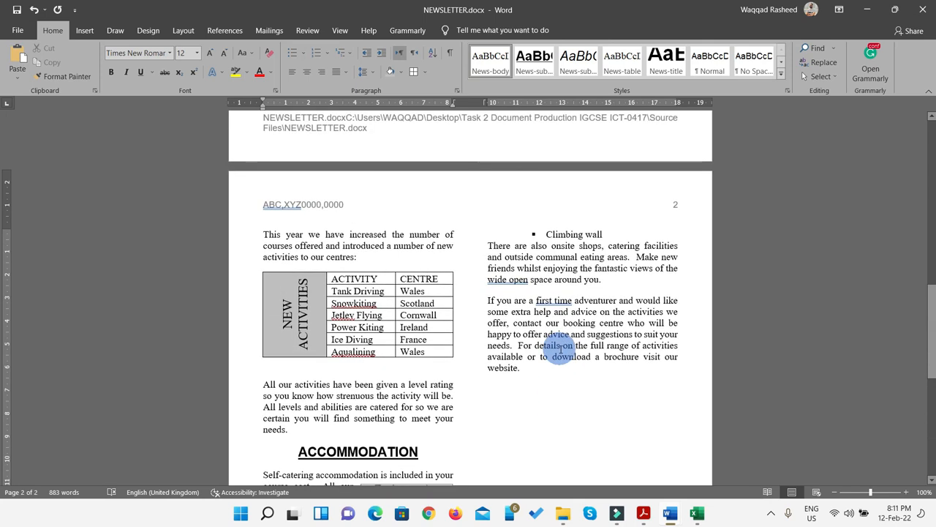
{"action": "scroll", "coordinate": [559, 350], "scroll_direction": "down", "scroll_amount": 10}
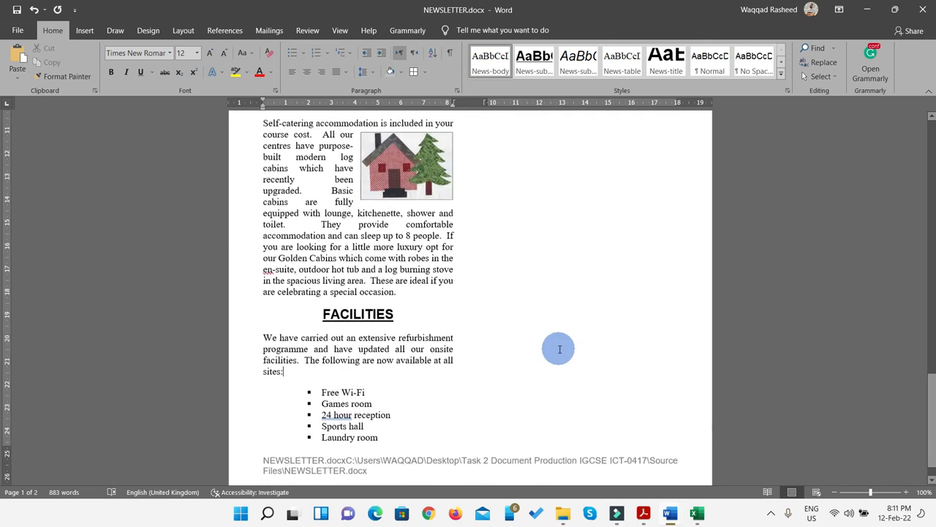
{"action": "scroll", "coordinate": [559, 349], "scroll_direction": "down", "scroll_amount": 1}
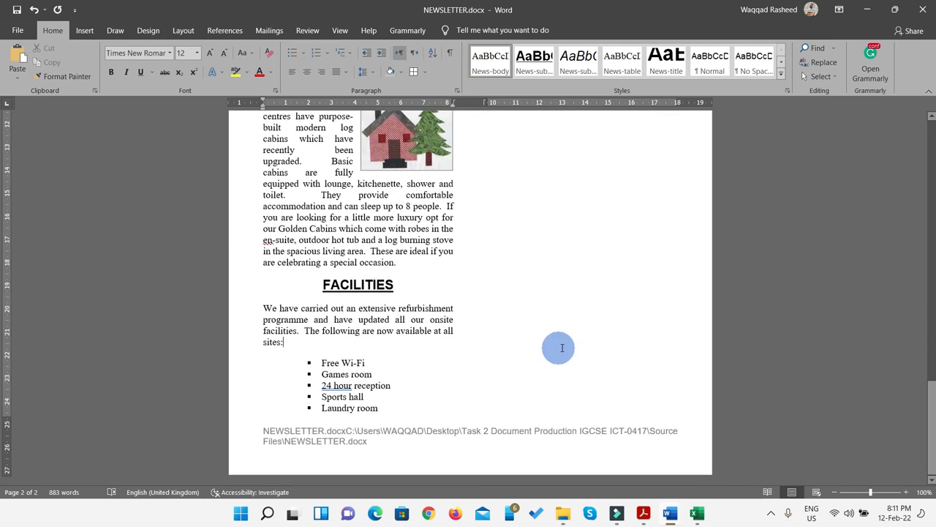
{"action": "key", "text": "super+Right"}
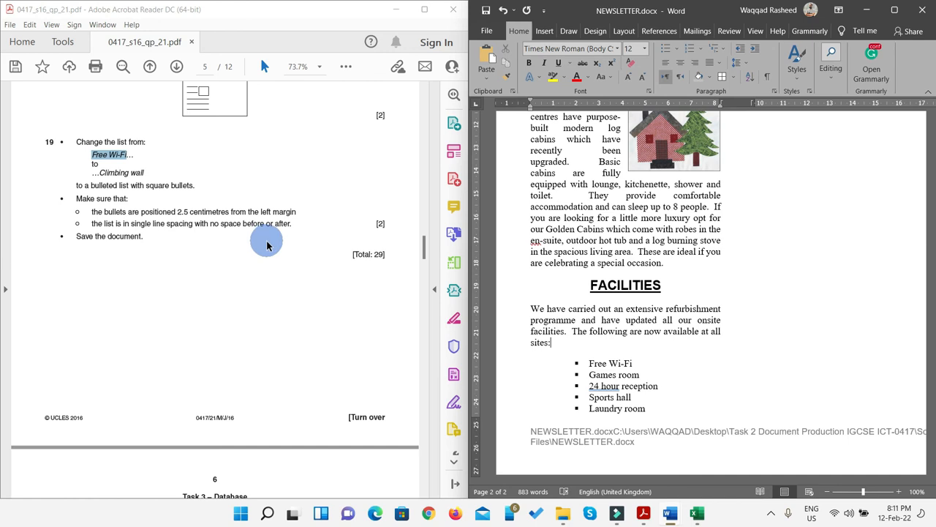
{"action": "scroll", "coordinate": [140, 241], "scroll_direction": "down", "scroll_amount": 1}
{"action": "scroll", "coordinate": [140, 240], "scroll_direction": "up", "scroll_amount": 1}
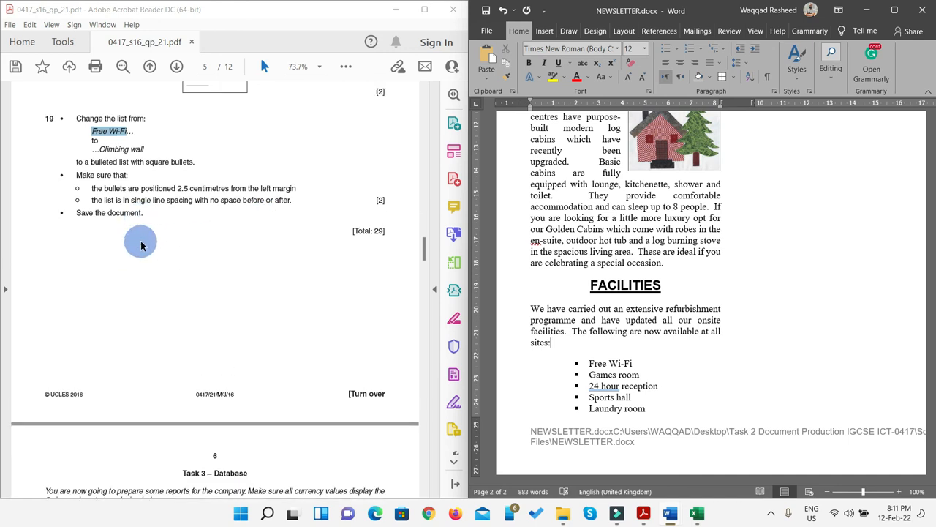
{"action": "left_click_drag", "start_coordinate": [142, 243], "coordinate": [168, 131]}
{"action": "left_click", "coordinate": [347, 67]}
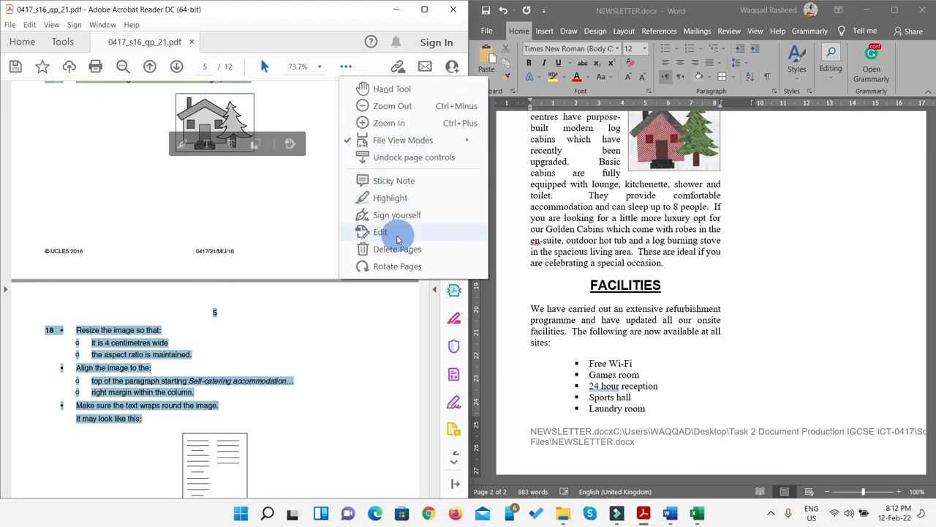
{"action": "left_click", "coordinate": [300, 123]}
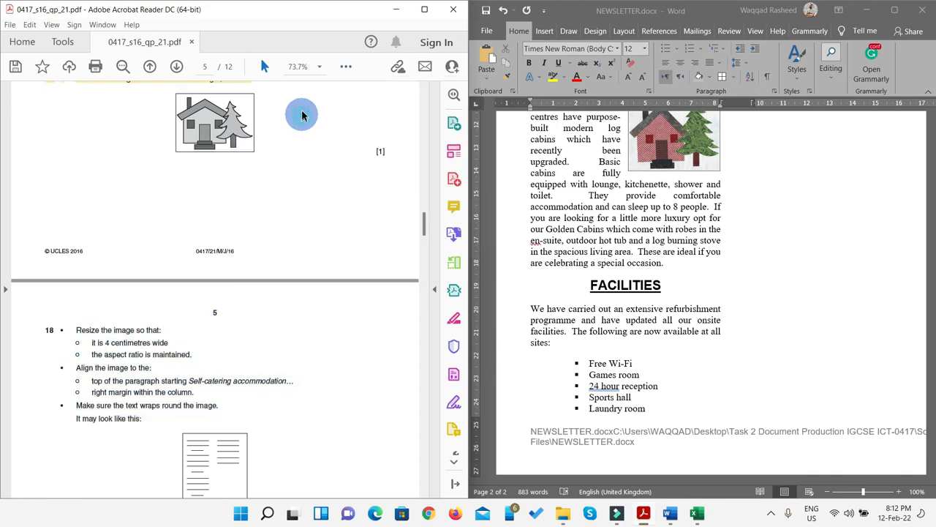
{"action": "left_click", "coordinate": [343, 67]}
{"action": "left_click", "coordinate": [299, 169]}
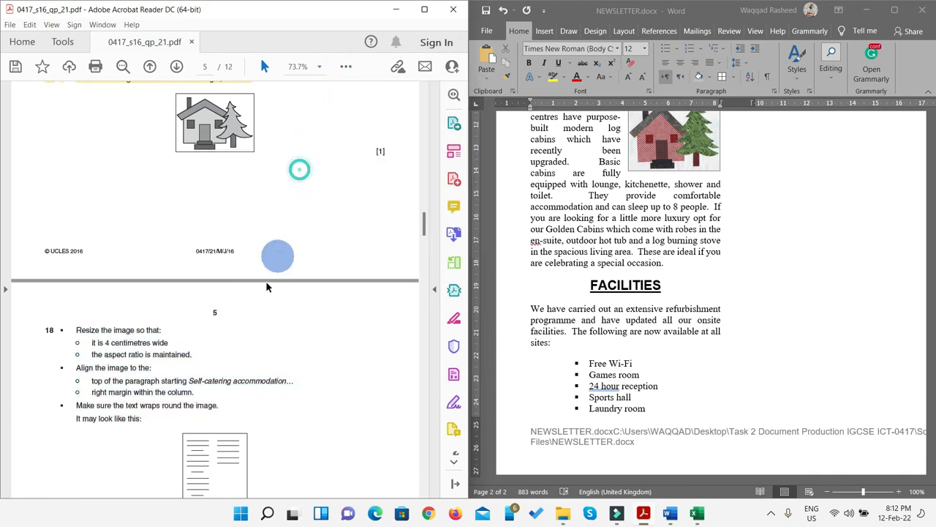
{"action": "scroll", "coordinate": [251, 303], "scroll_direction": "down", "scroll_amount": 1}
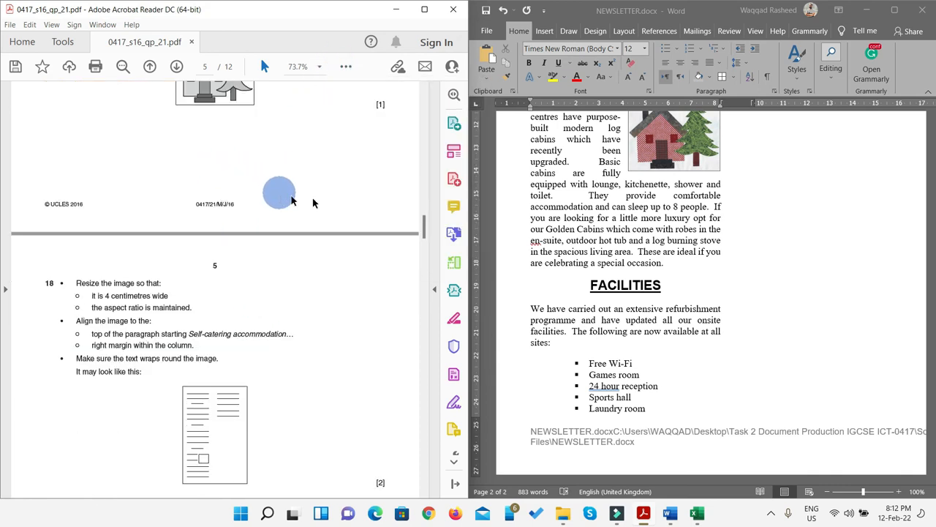
Insert a column break after the Flexi Week paragraph to move the New Activities heading to page 2, and review the full newsletter
{"action": "left_click", "coordinate": [896, 10]}
{"action": "left_click", "coordinate": [896, 10]}
{"action": "scroll", "coordinate": [591, 240], "scroll_direction": "up", "scroll_amount": 15}
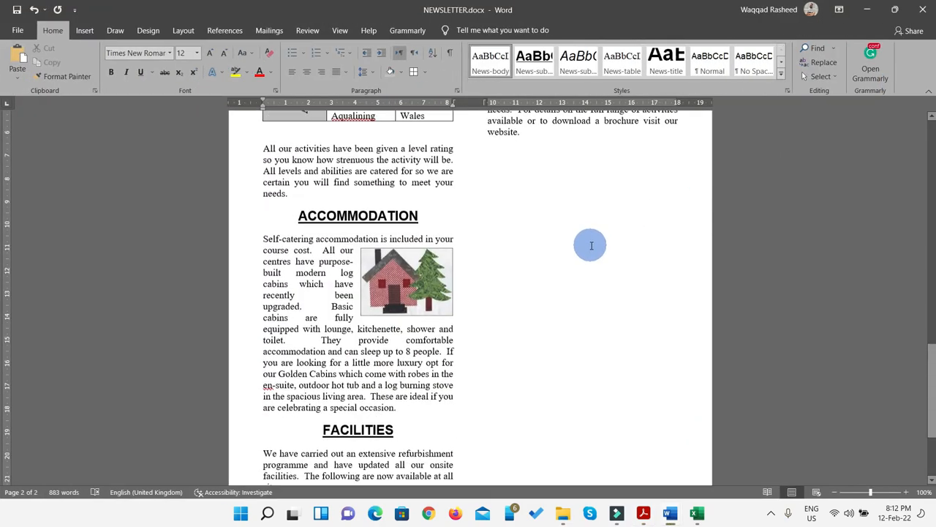
{"action": "scroll", "coordinate": [591, 245], "scroll_direction": "up", "scroll_amount": 15}
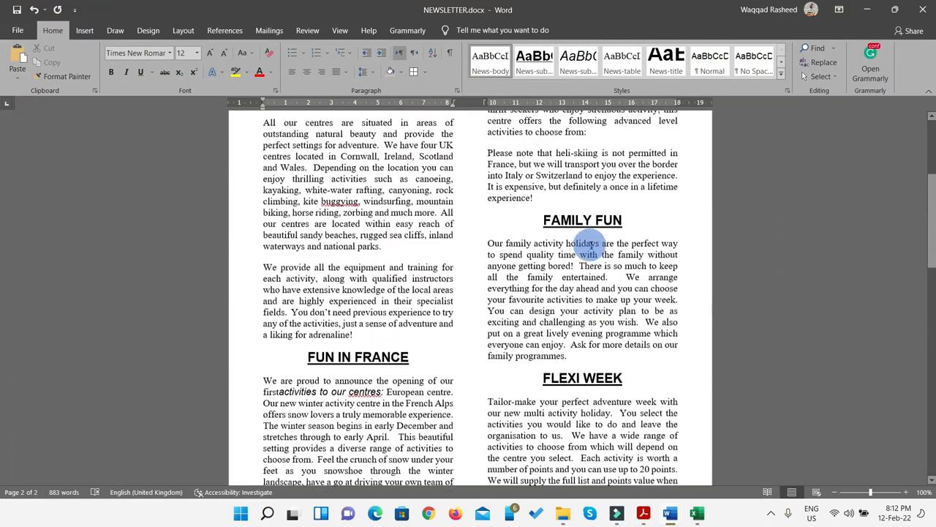
{"action": "scroll", "coordinate": [591, 240], "scroll_direction": "down", "scroll_amount": 12}
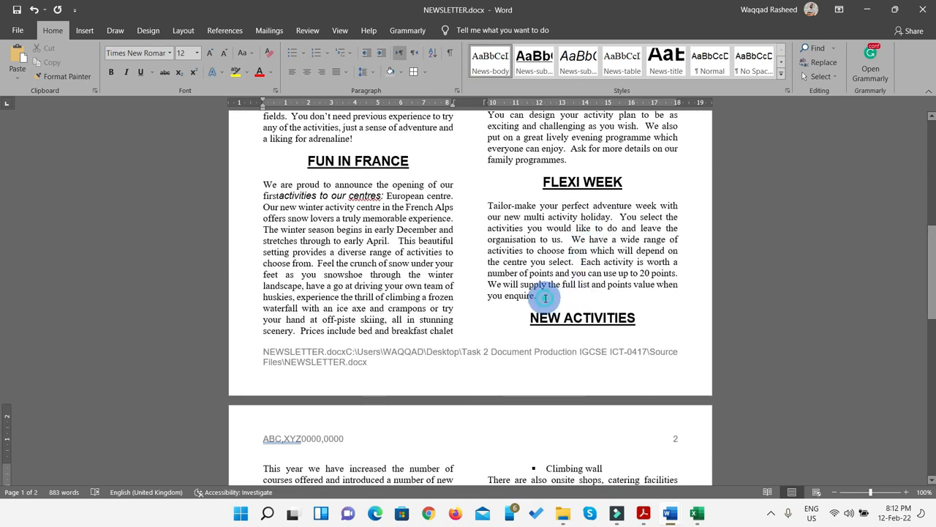
{"action": "left_click", "coordinate": [544, 297]}
{"action": "key", "text": "ctrl+shift+Return"}
{"action": "left_click_drag", "start_coordinate": [933, 272], "coordinate": [920, 147]}
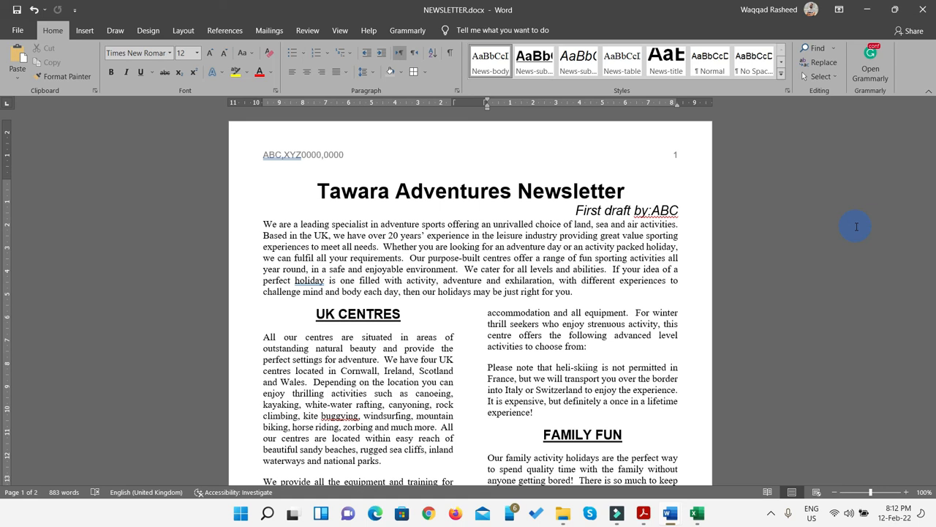
{"action": "left_click_drag", "start_coordinate": [934, 150], "coordinate": [934, 406]}
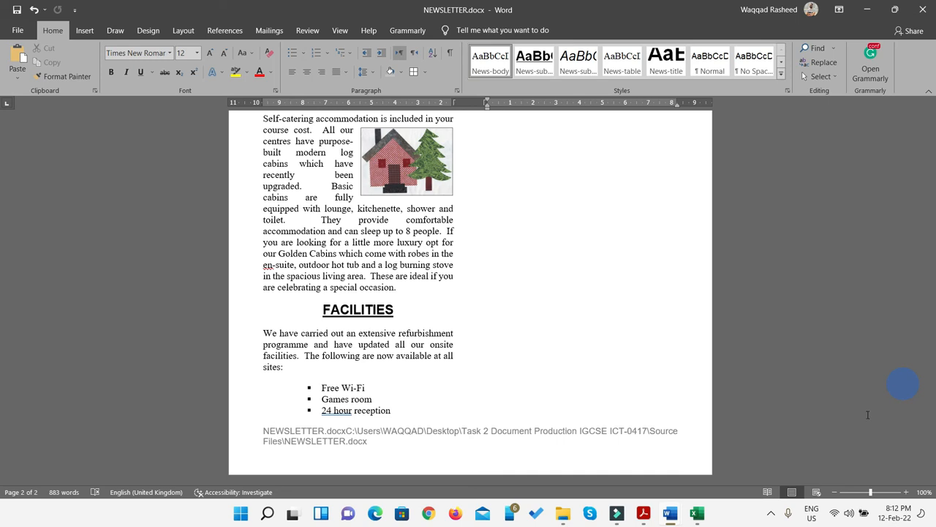
{"action": "left_click", "coordinate": [770, 513]}
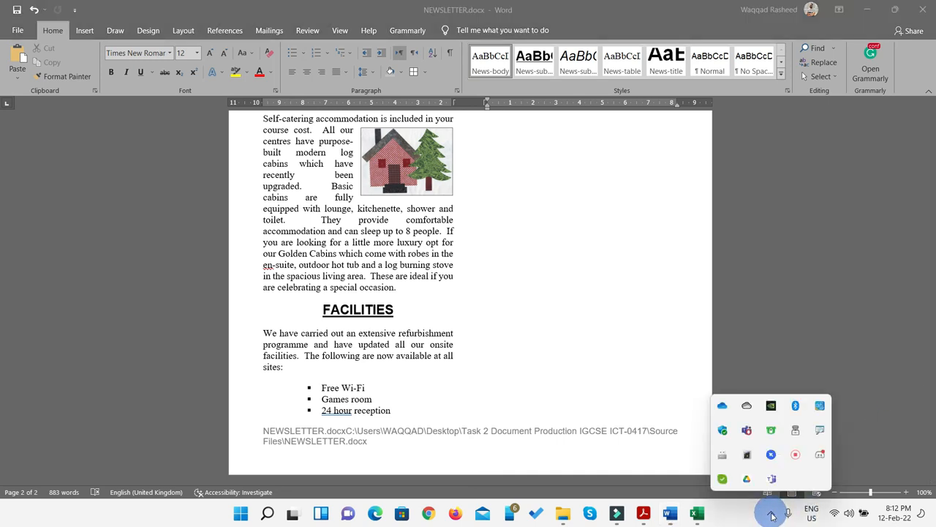
{"action": "right_click", "coordinate": [795, 458]}
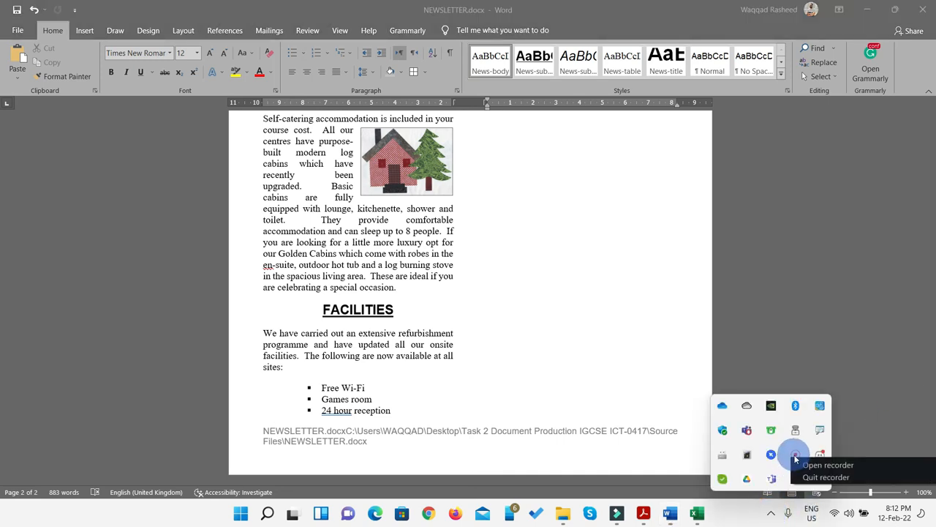